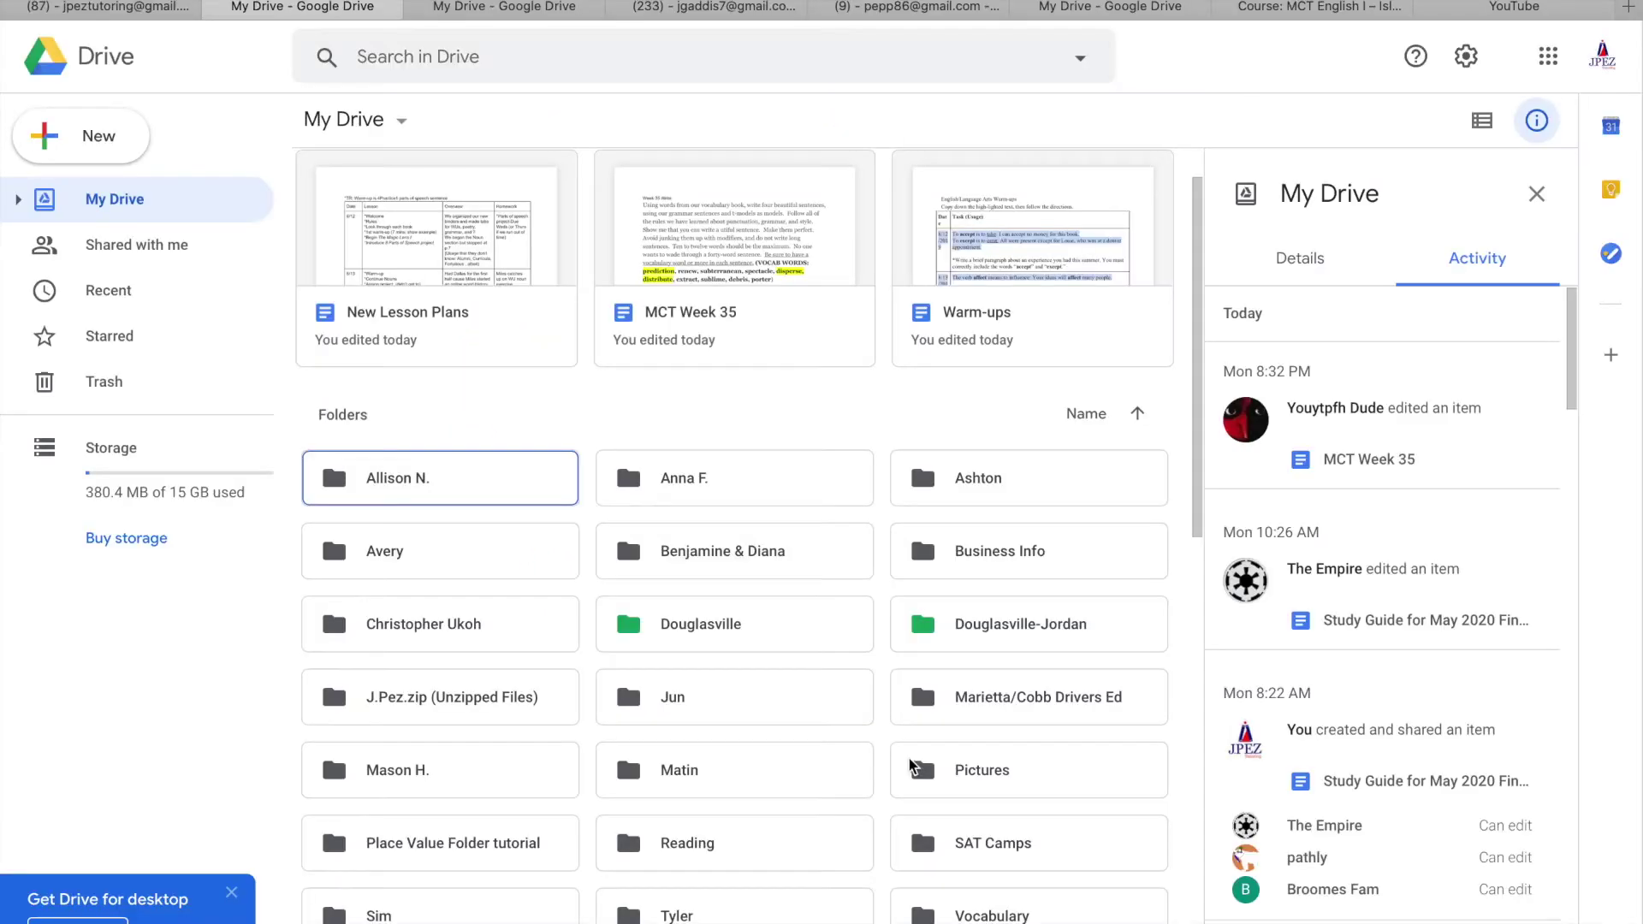
Step: In a new tab, go from the Google home page to Gmail, then bring up the apps grid again
key("super+t")
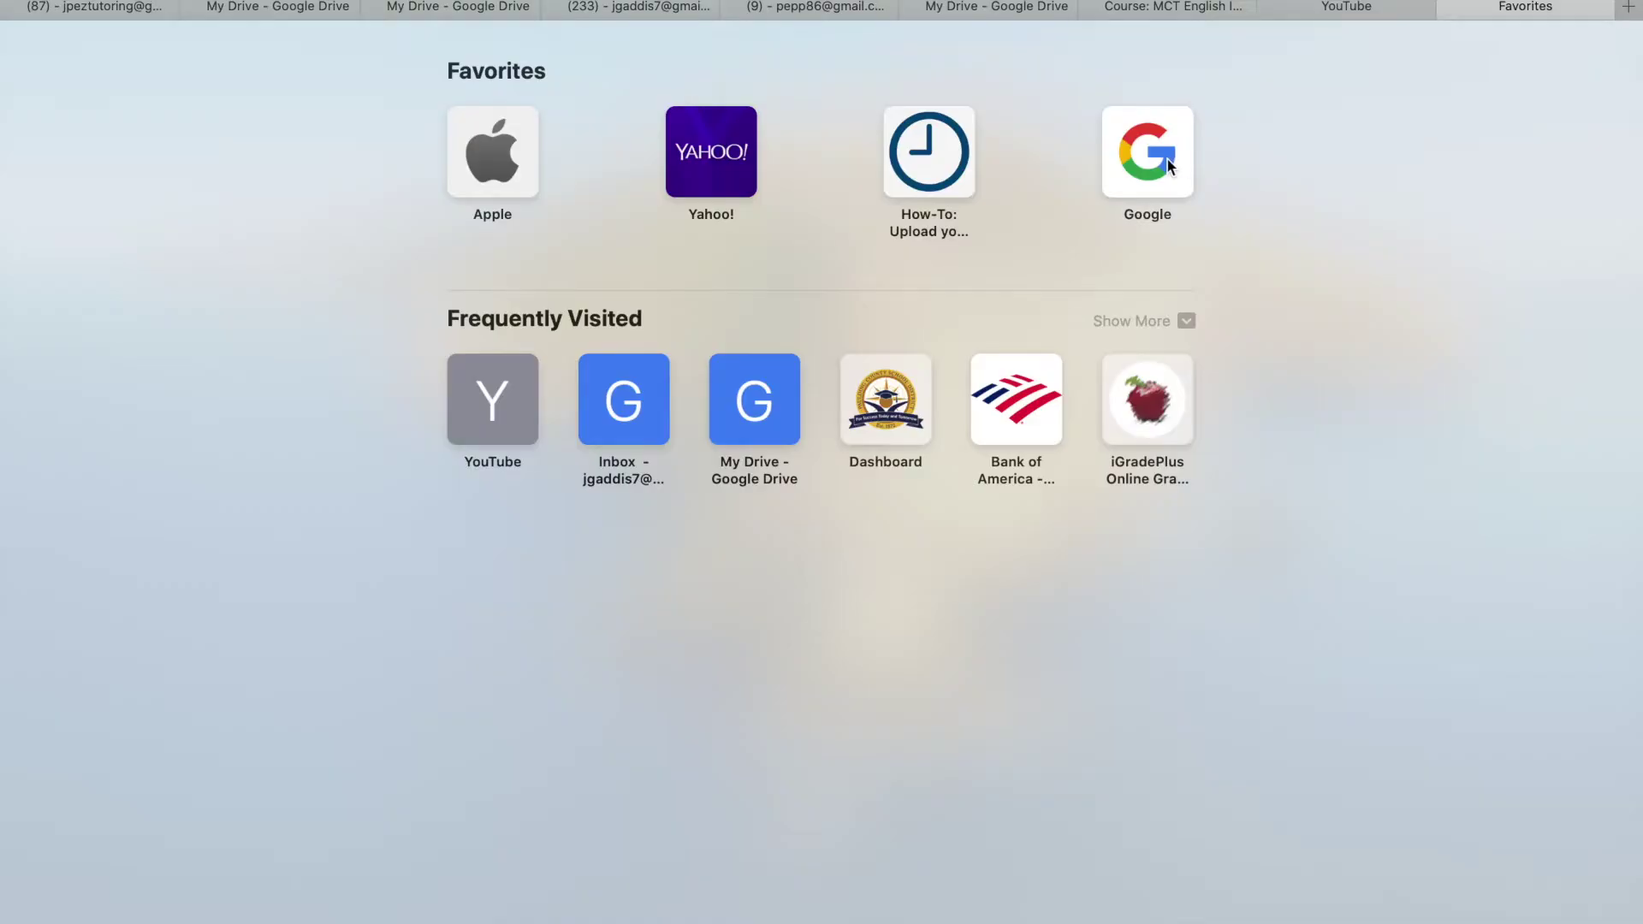
left_click(1167, 159)
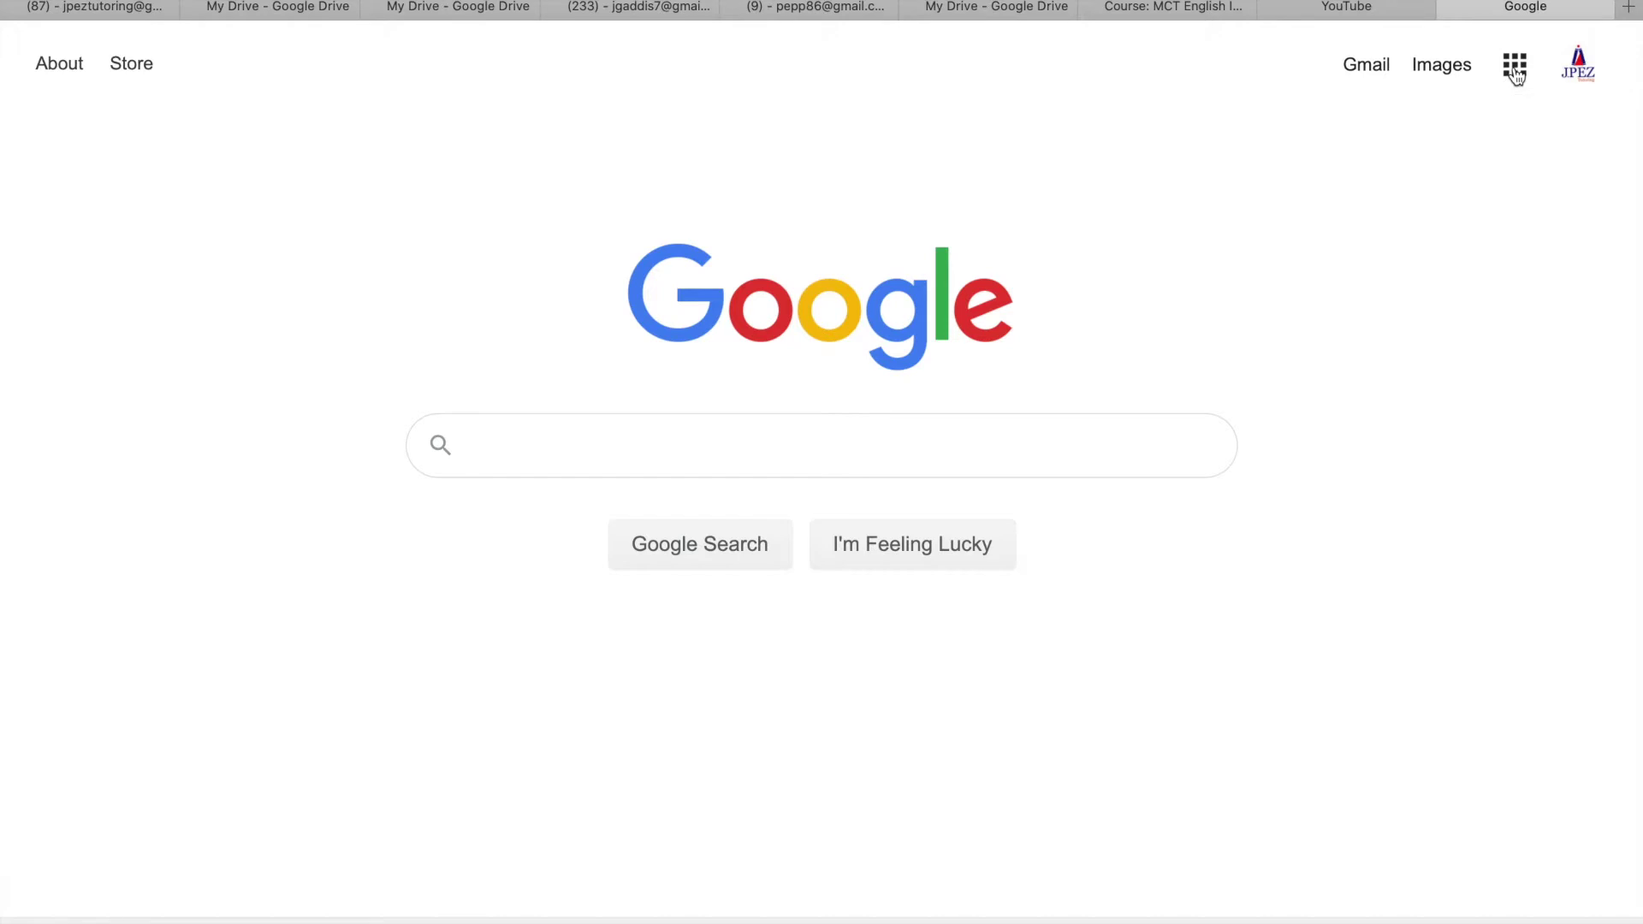
left_click(1515, 69)
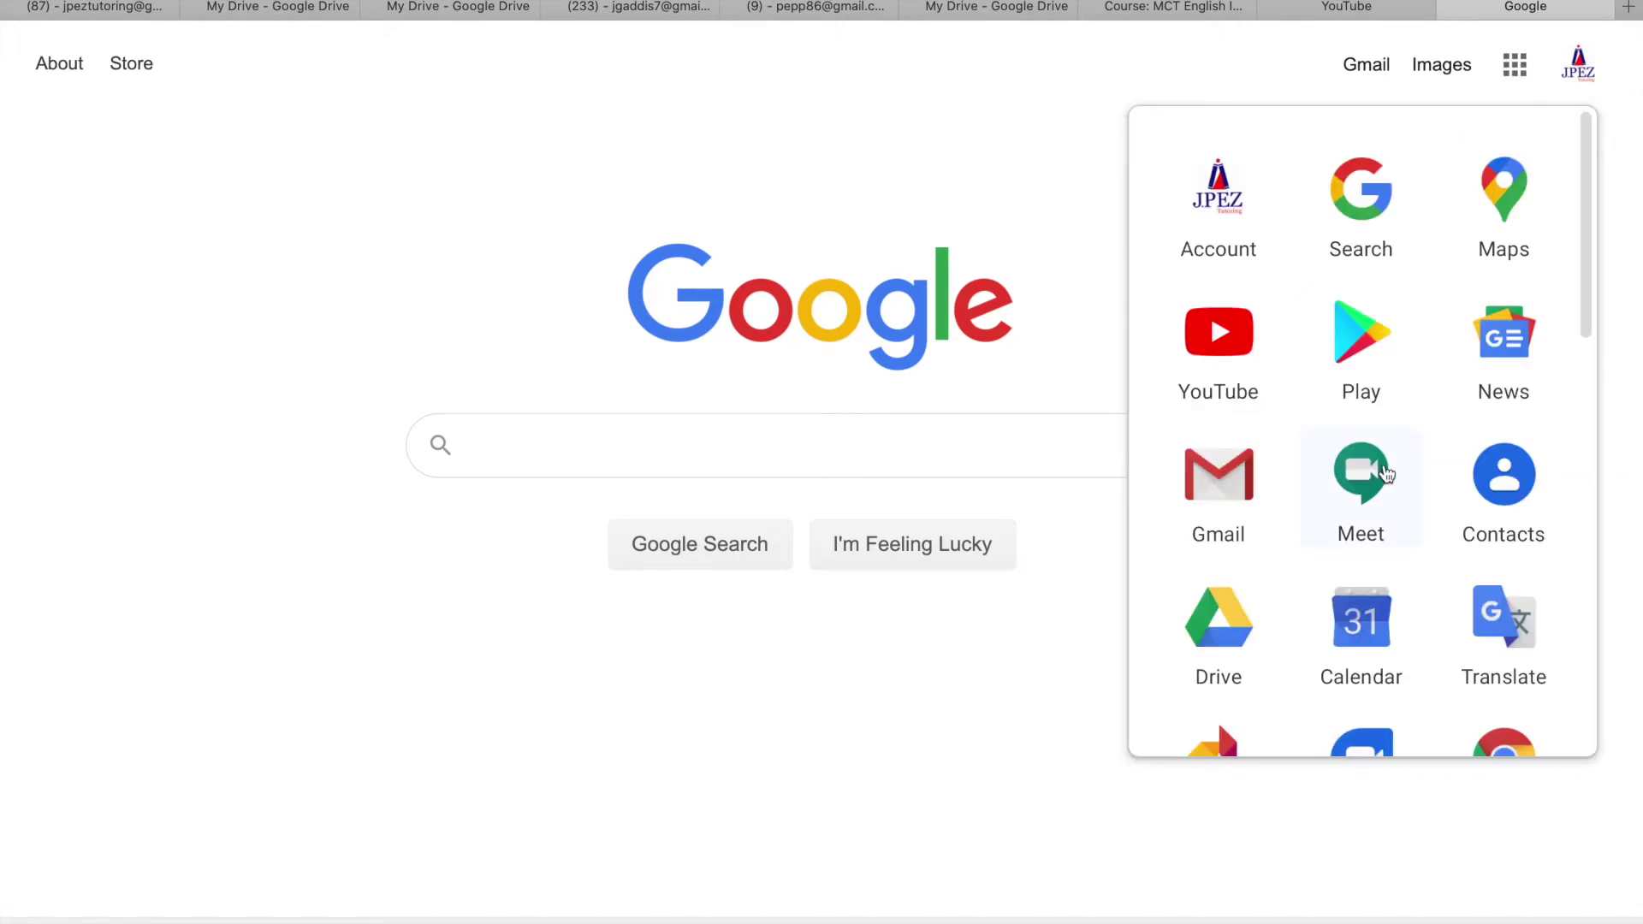
scroll(1343, 445, "down", 7)
scroll(1386, 475, "up", 7)
left_click(1212, 482)
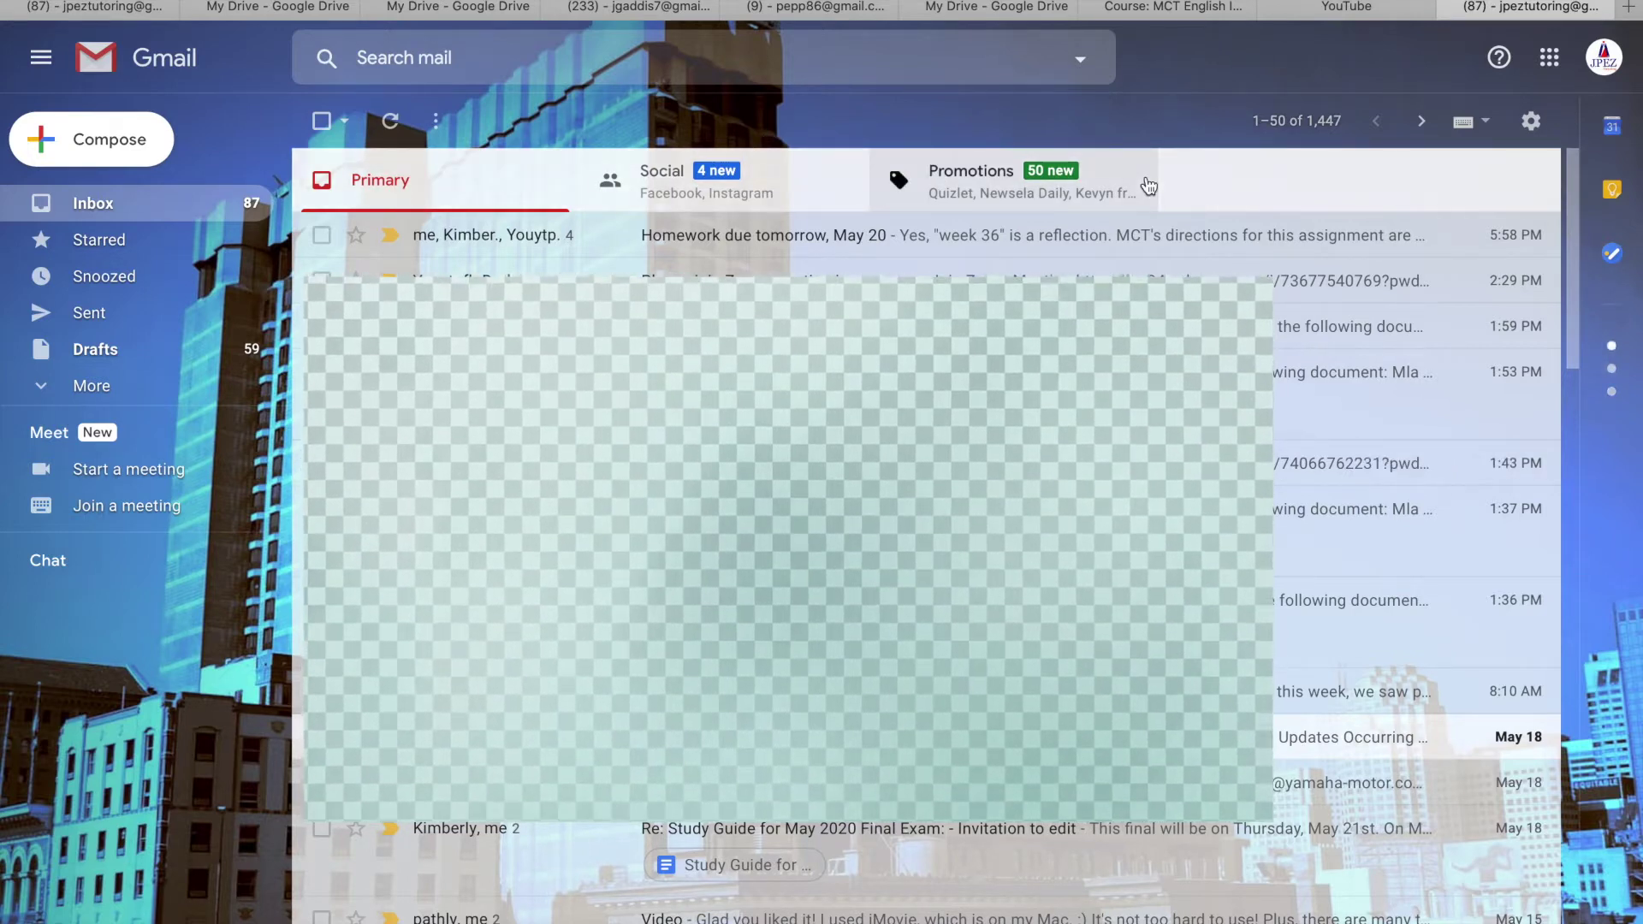
left_click(1551, 61)
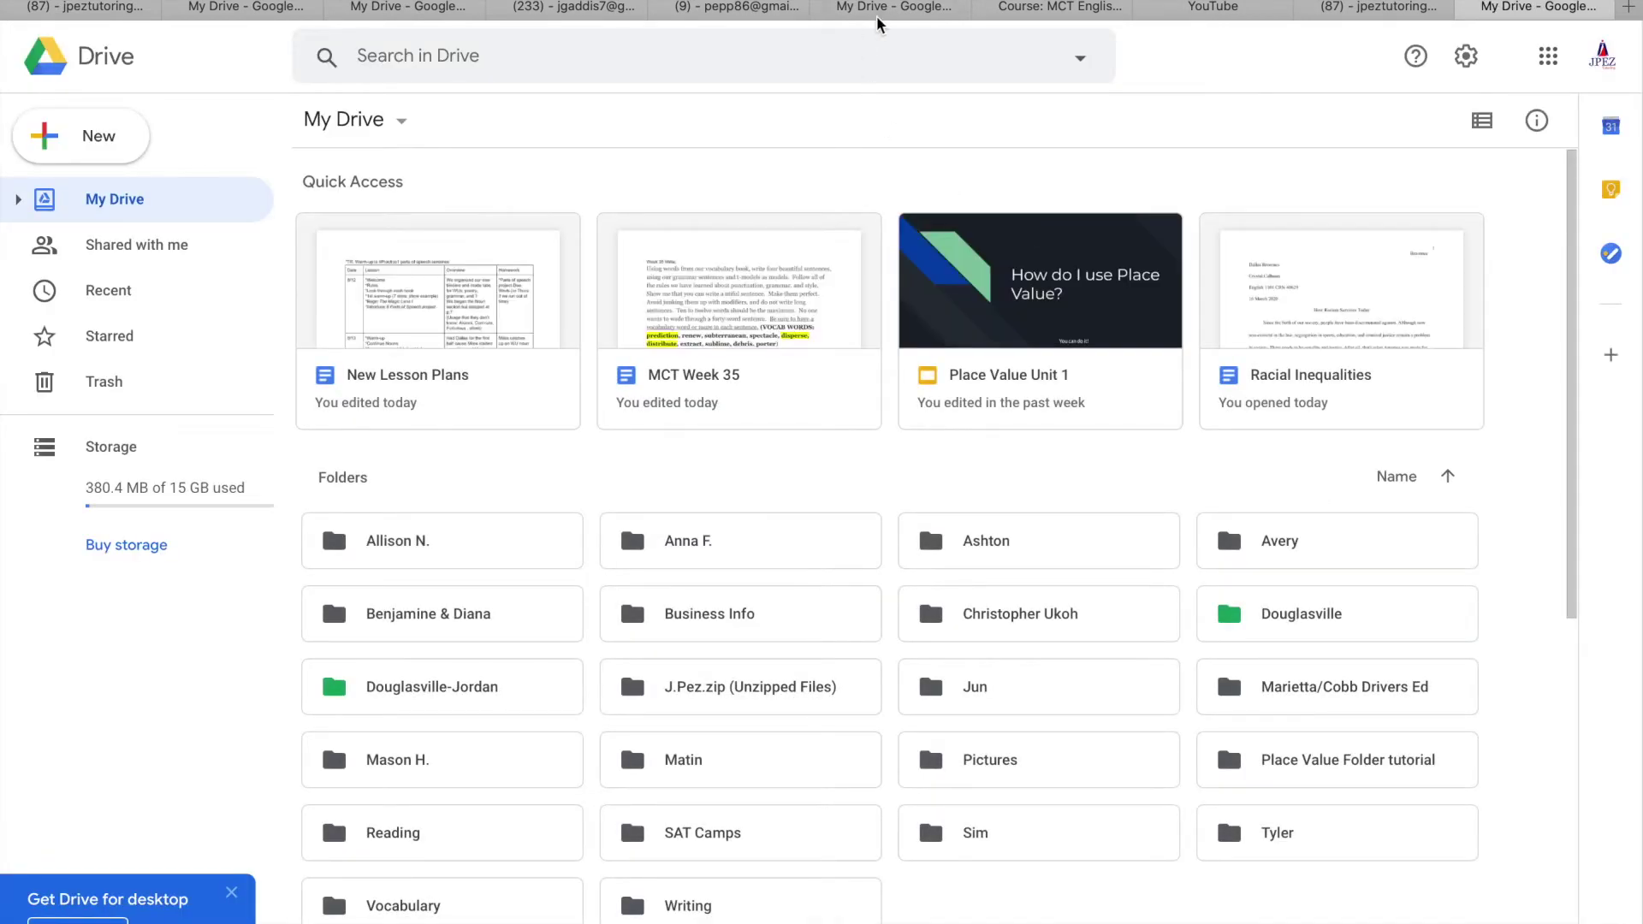
Step: Scroll through My Drive's folders, then switch to the other account's My Drive
key("super+l")
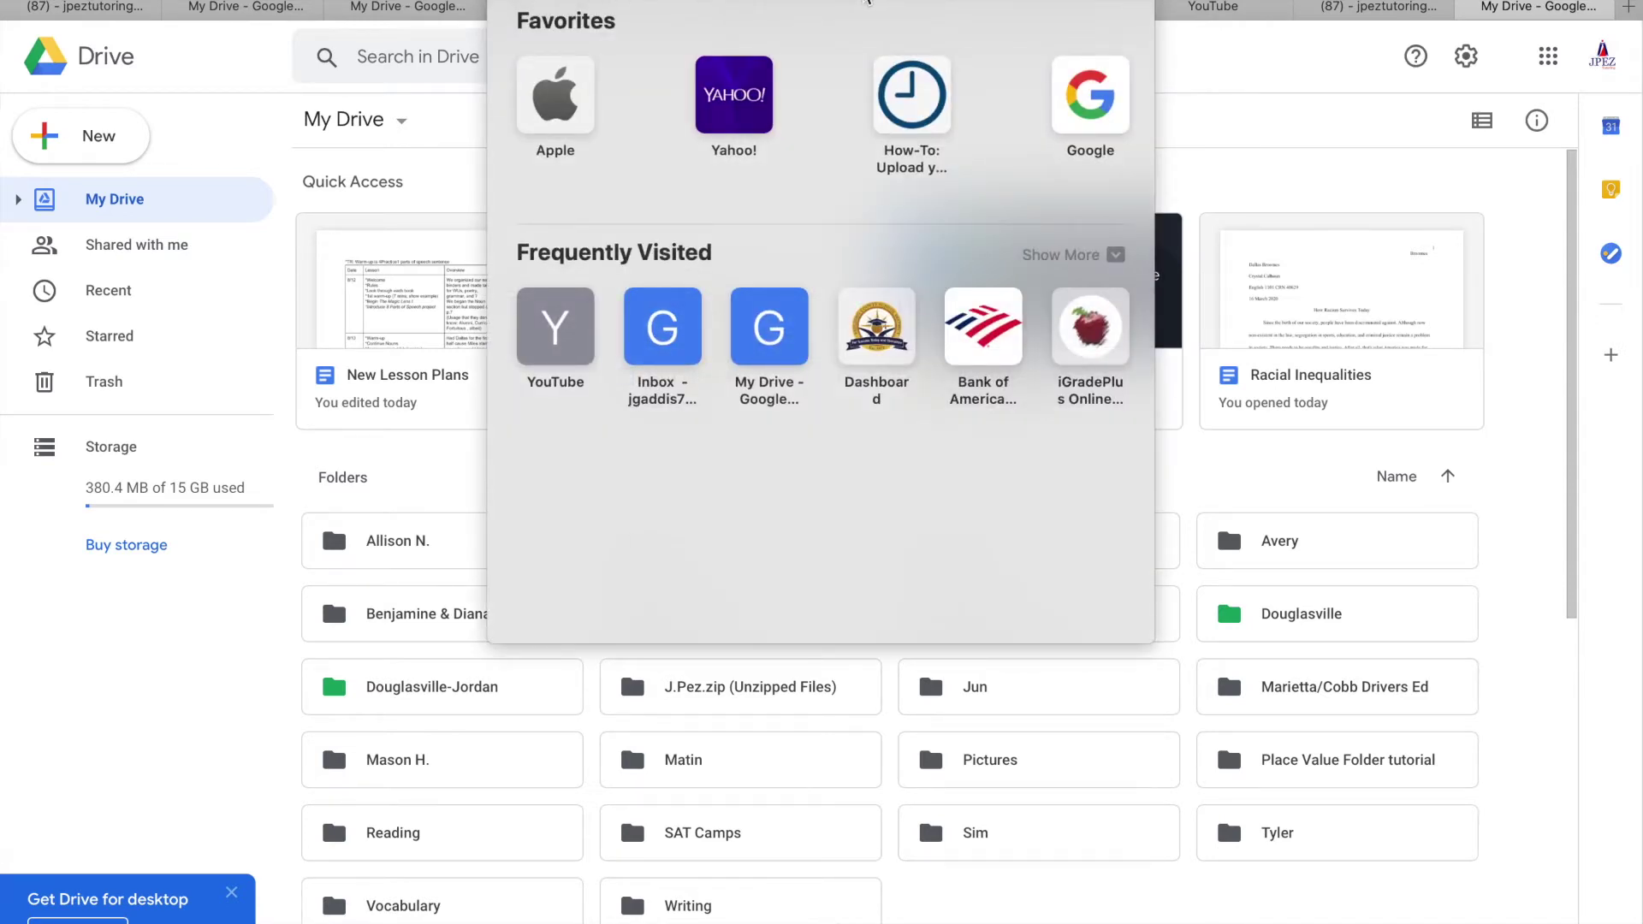
key("Escape")
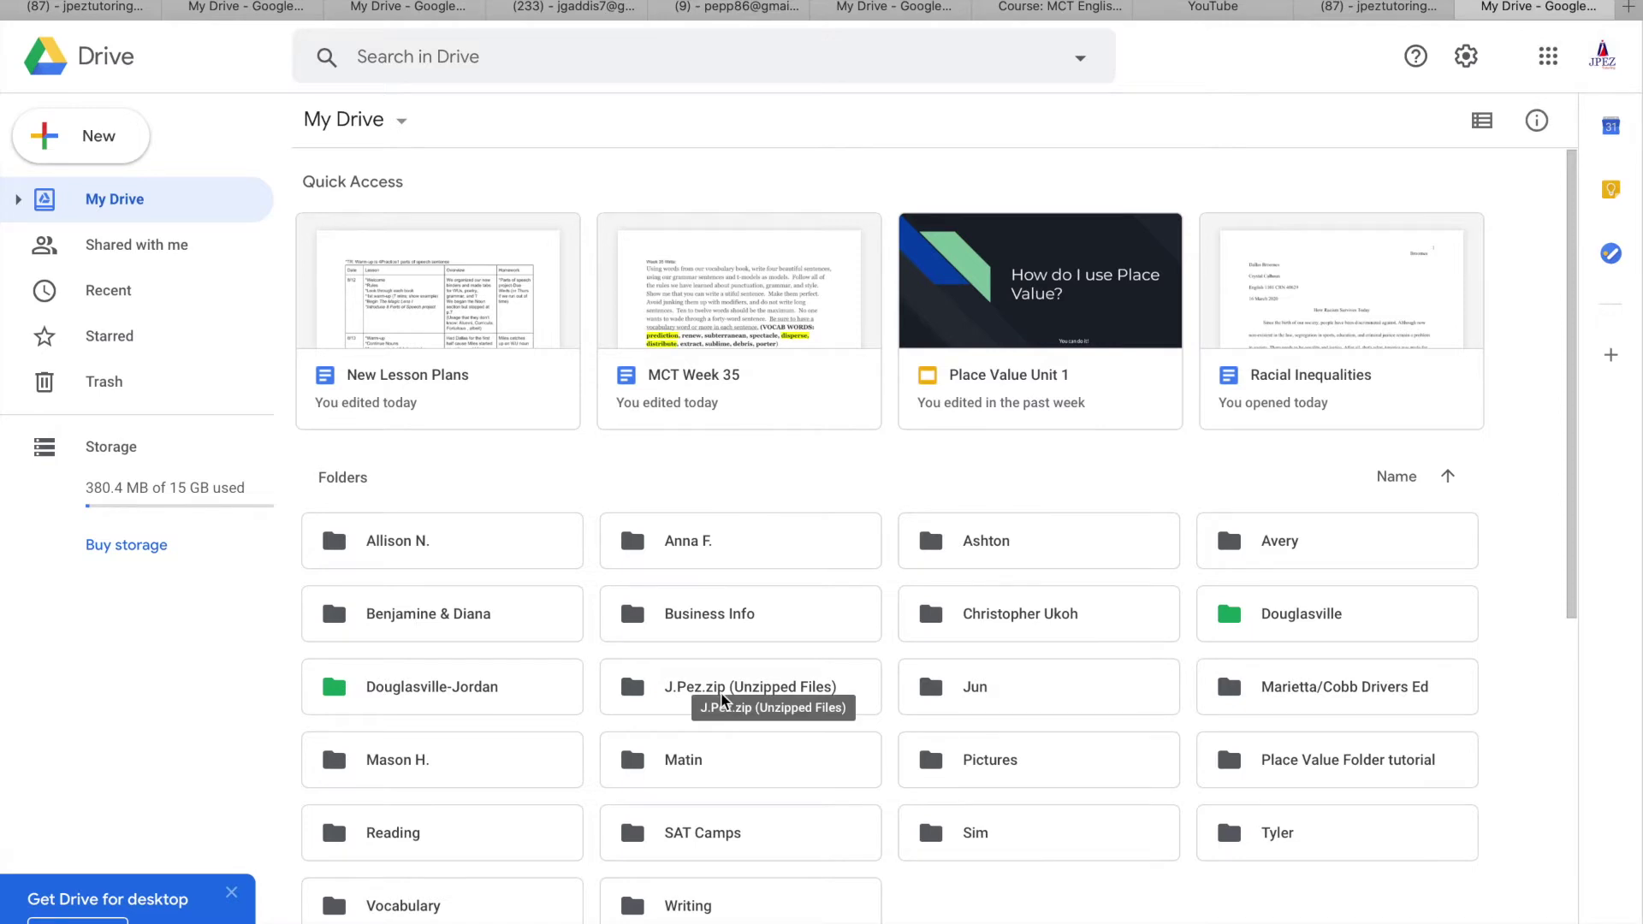
scroll(723, 700, "down", 5)
scroll(723, 700, "up", 3)
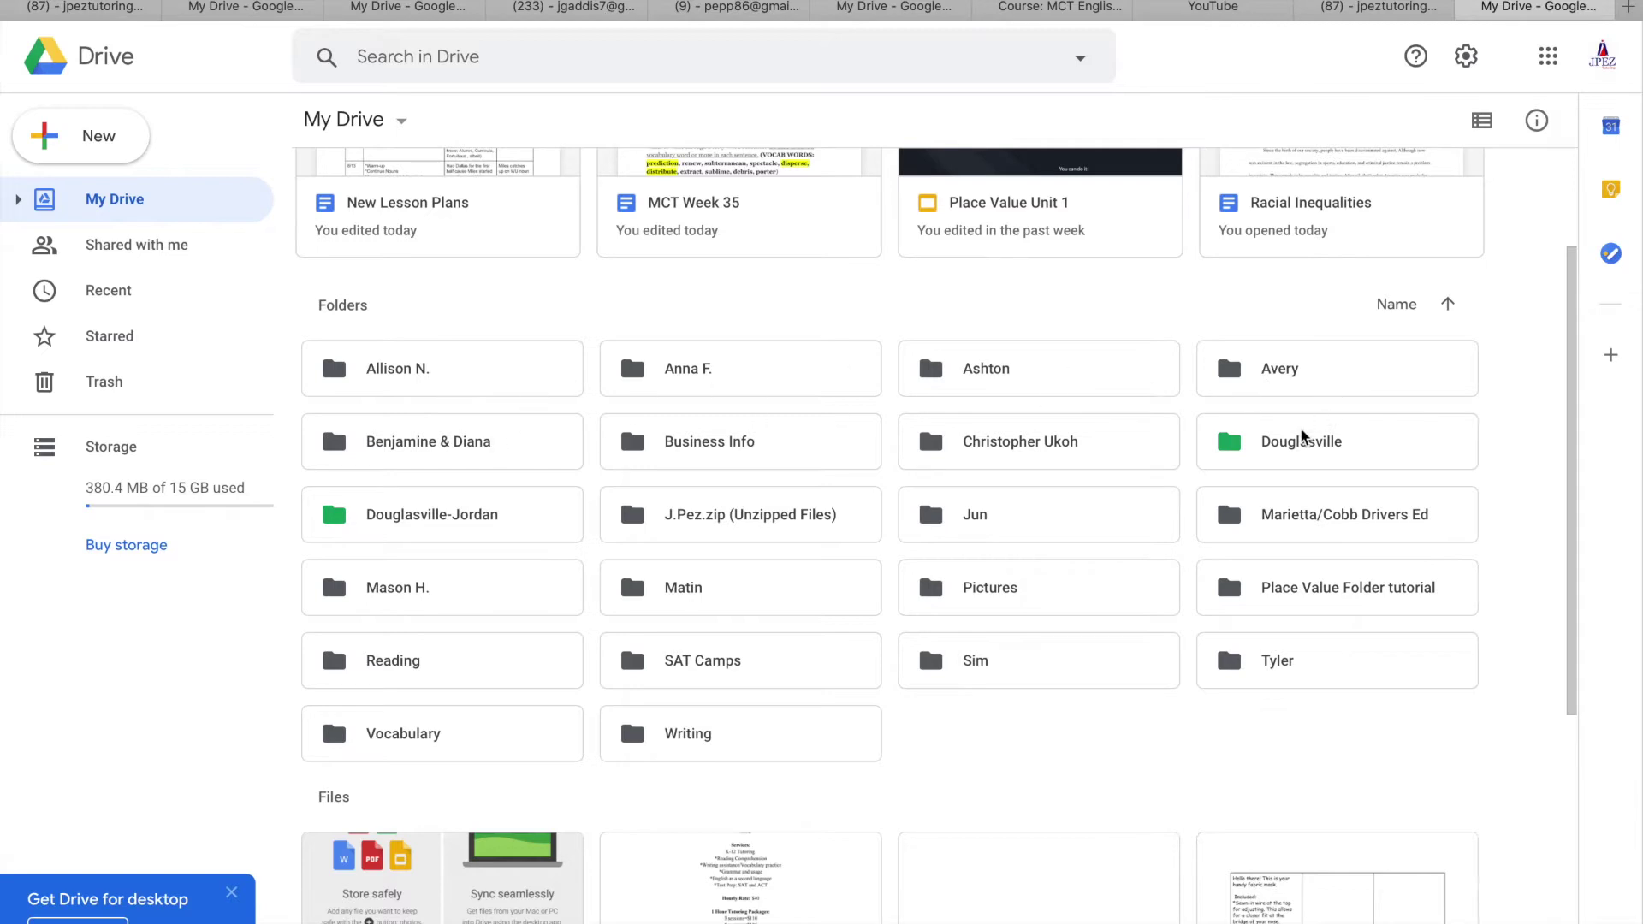
scroll(724, 496, "up", 1)
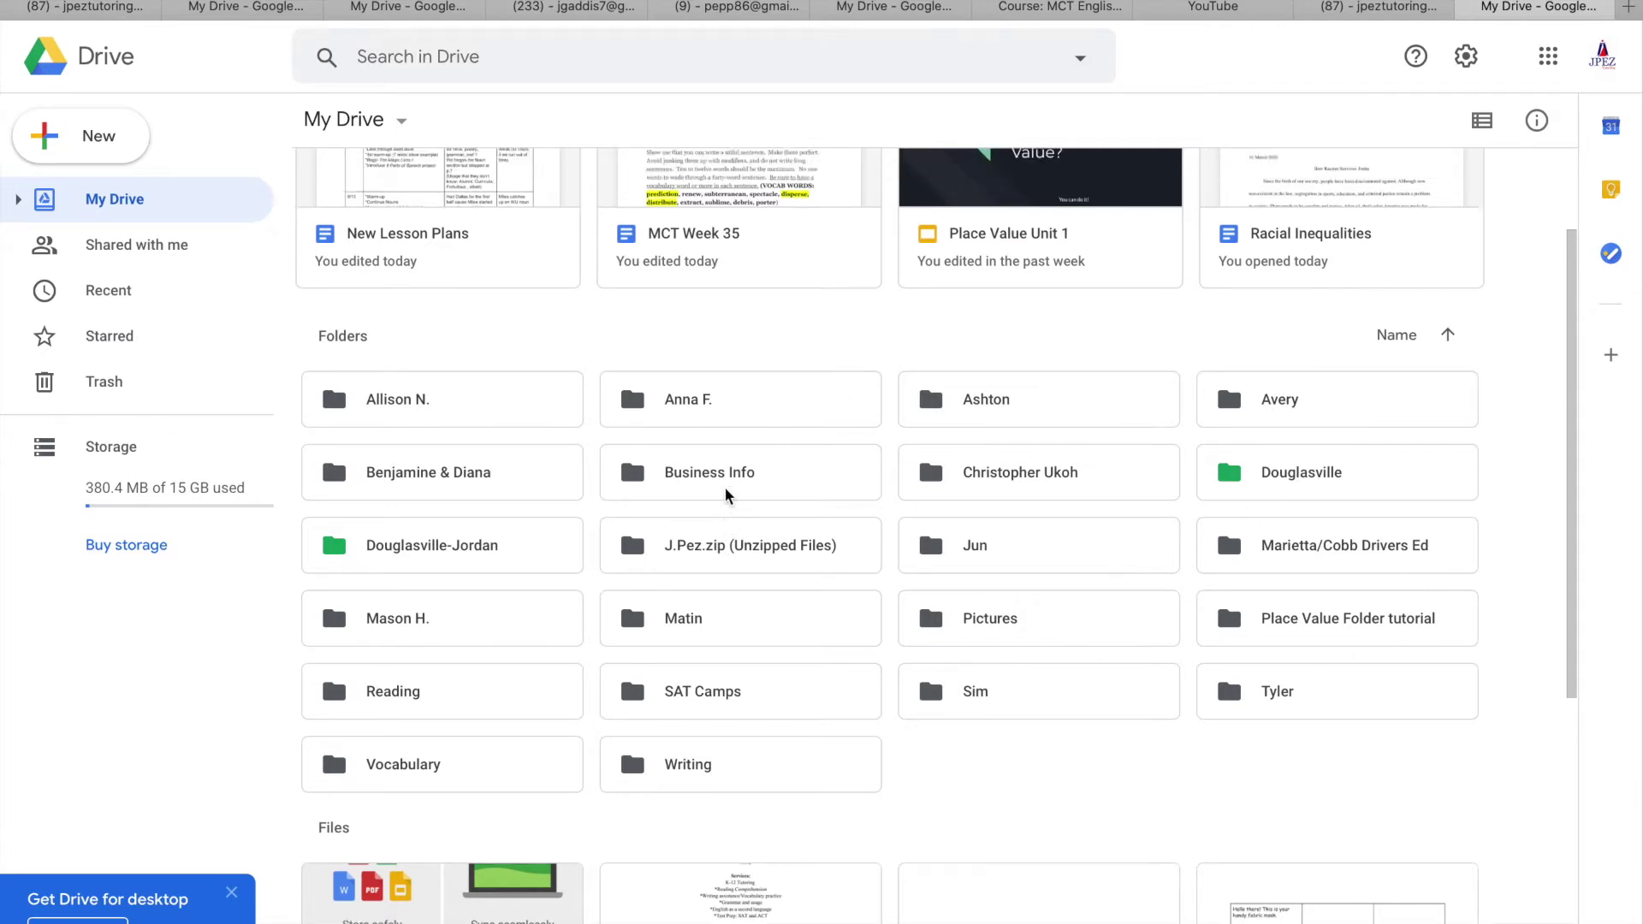
scroll(725, 496, "up", 2)
scroll(725, 496, "down", 2)
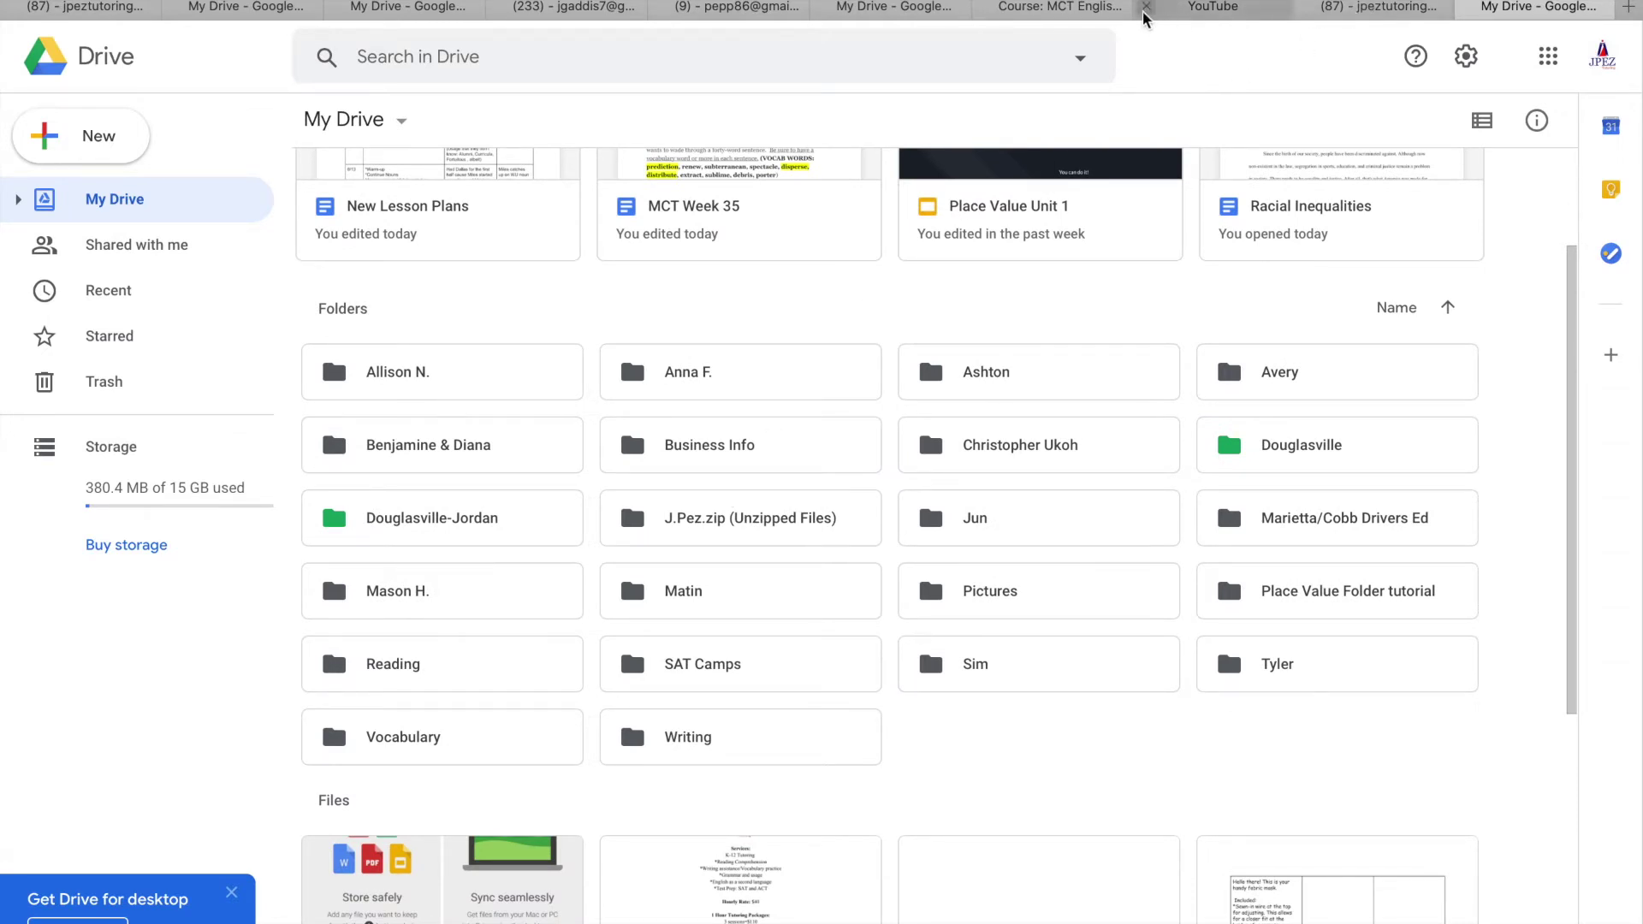
left_click(855, 14)
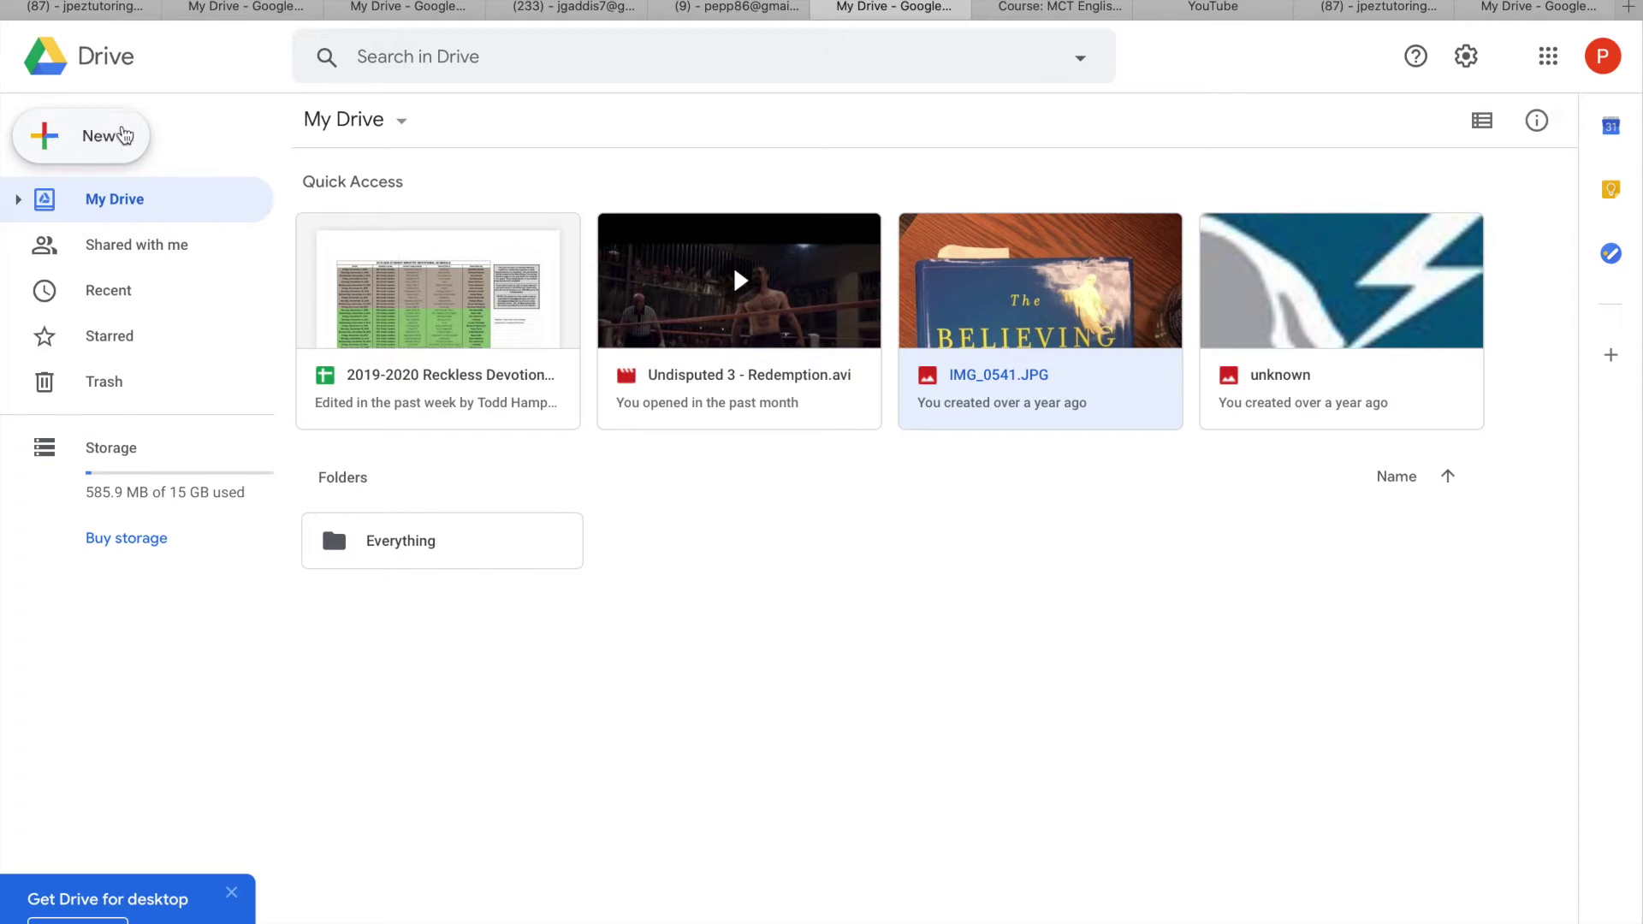
Step: Create a new folder named English/Language Arts in My Drive
left_click(105, 144)
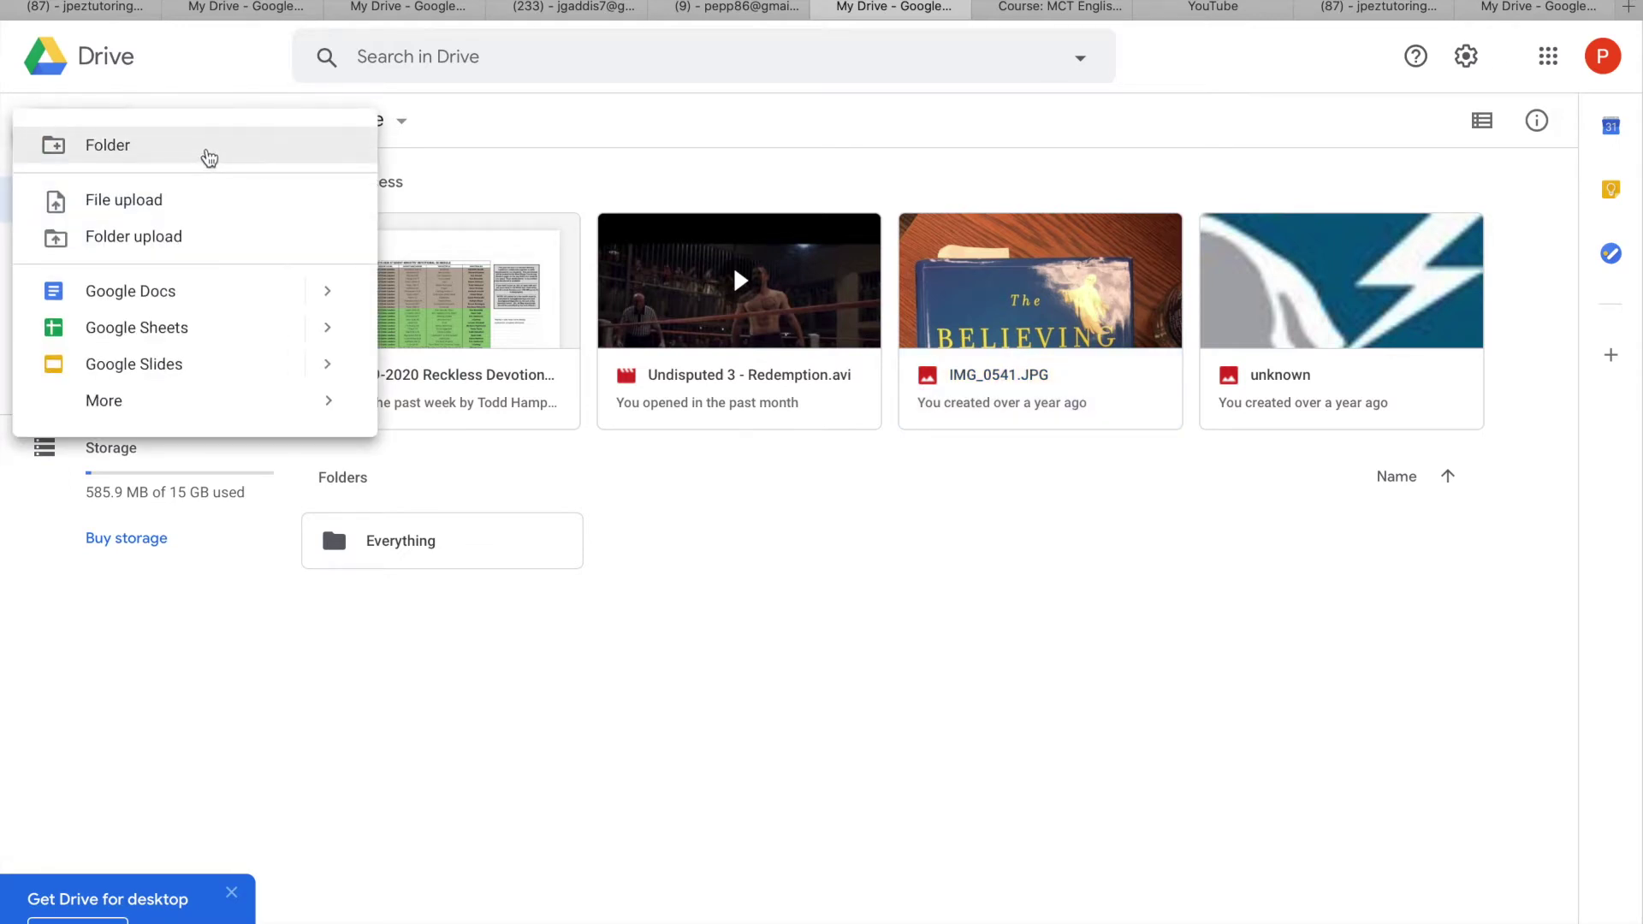
left_click(209, 158)
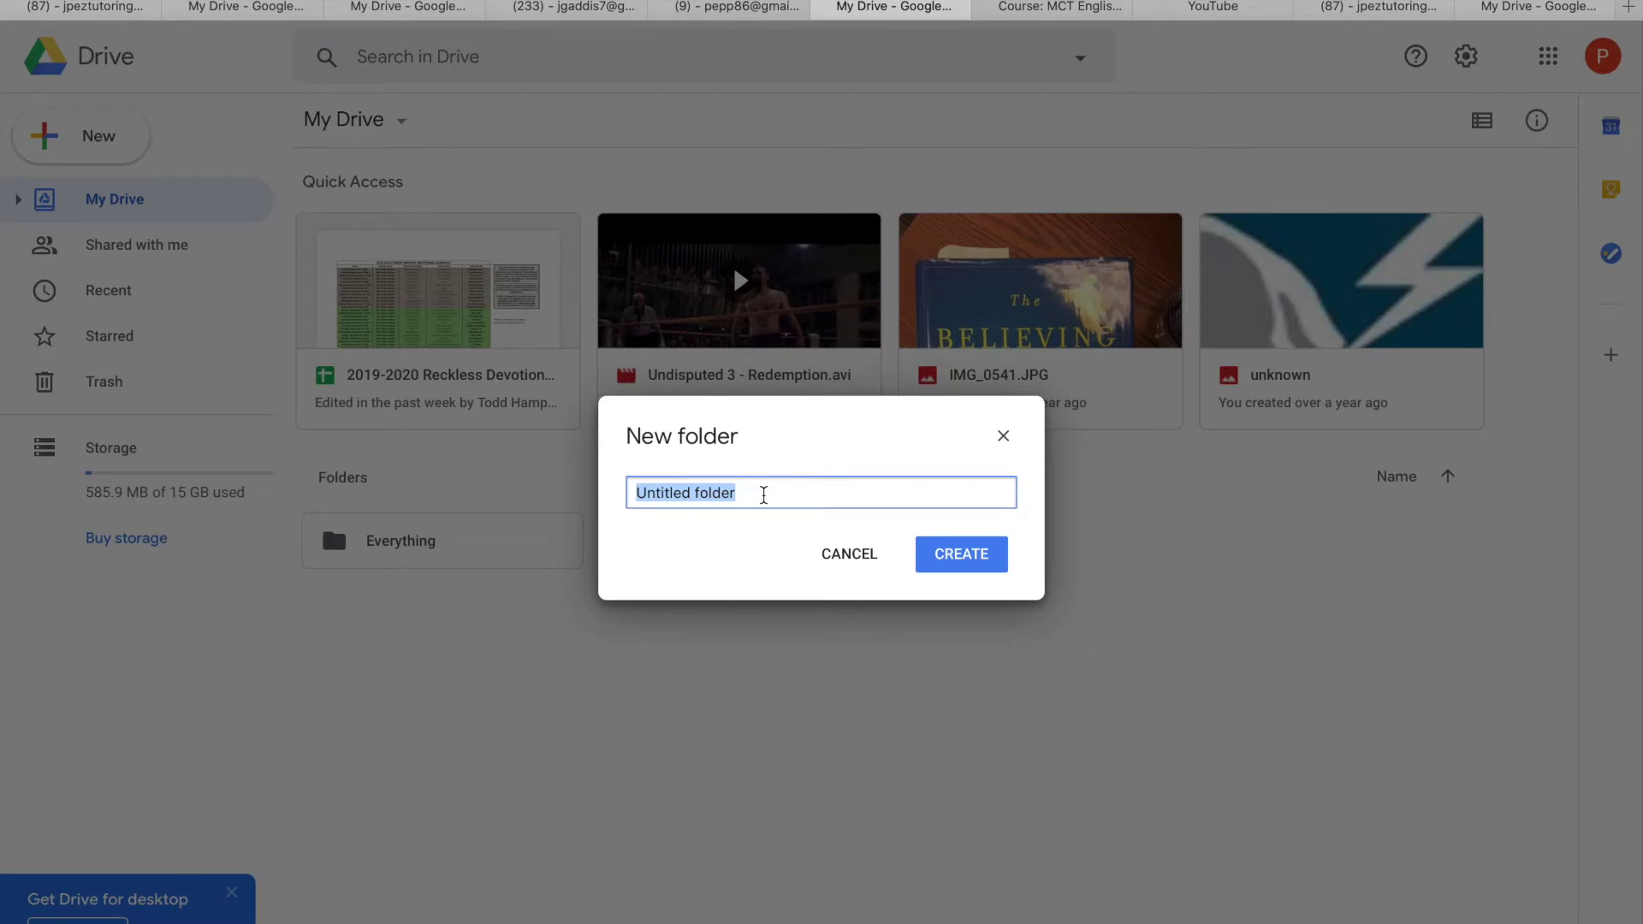
type("English")
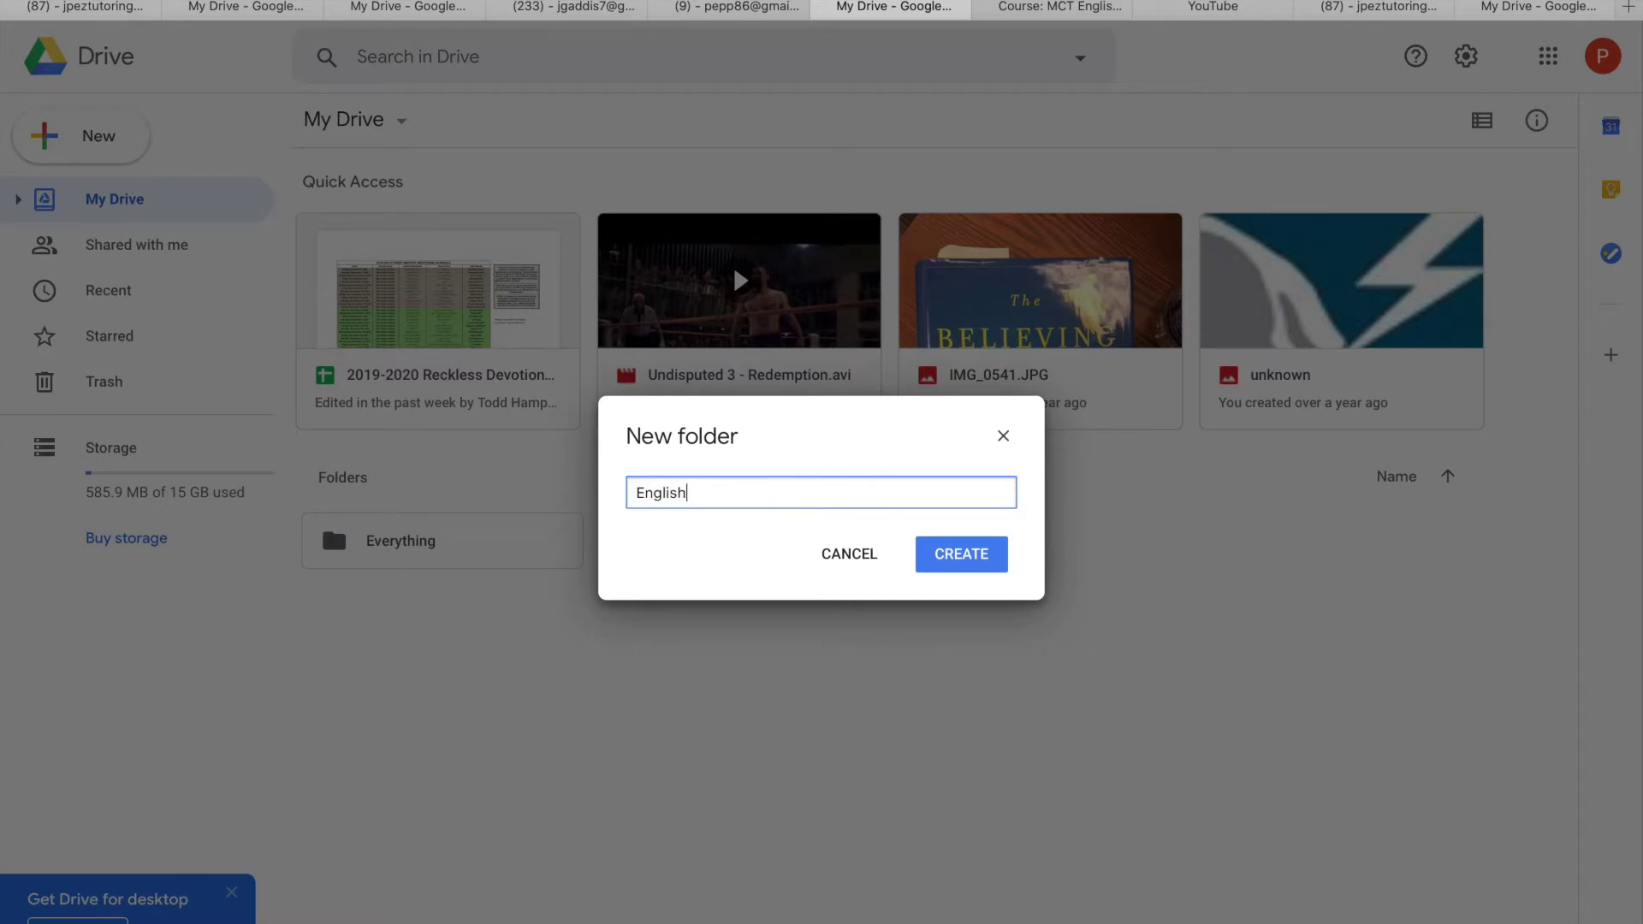
type("/Language Arts")
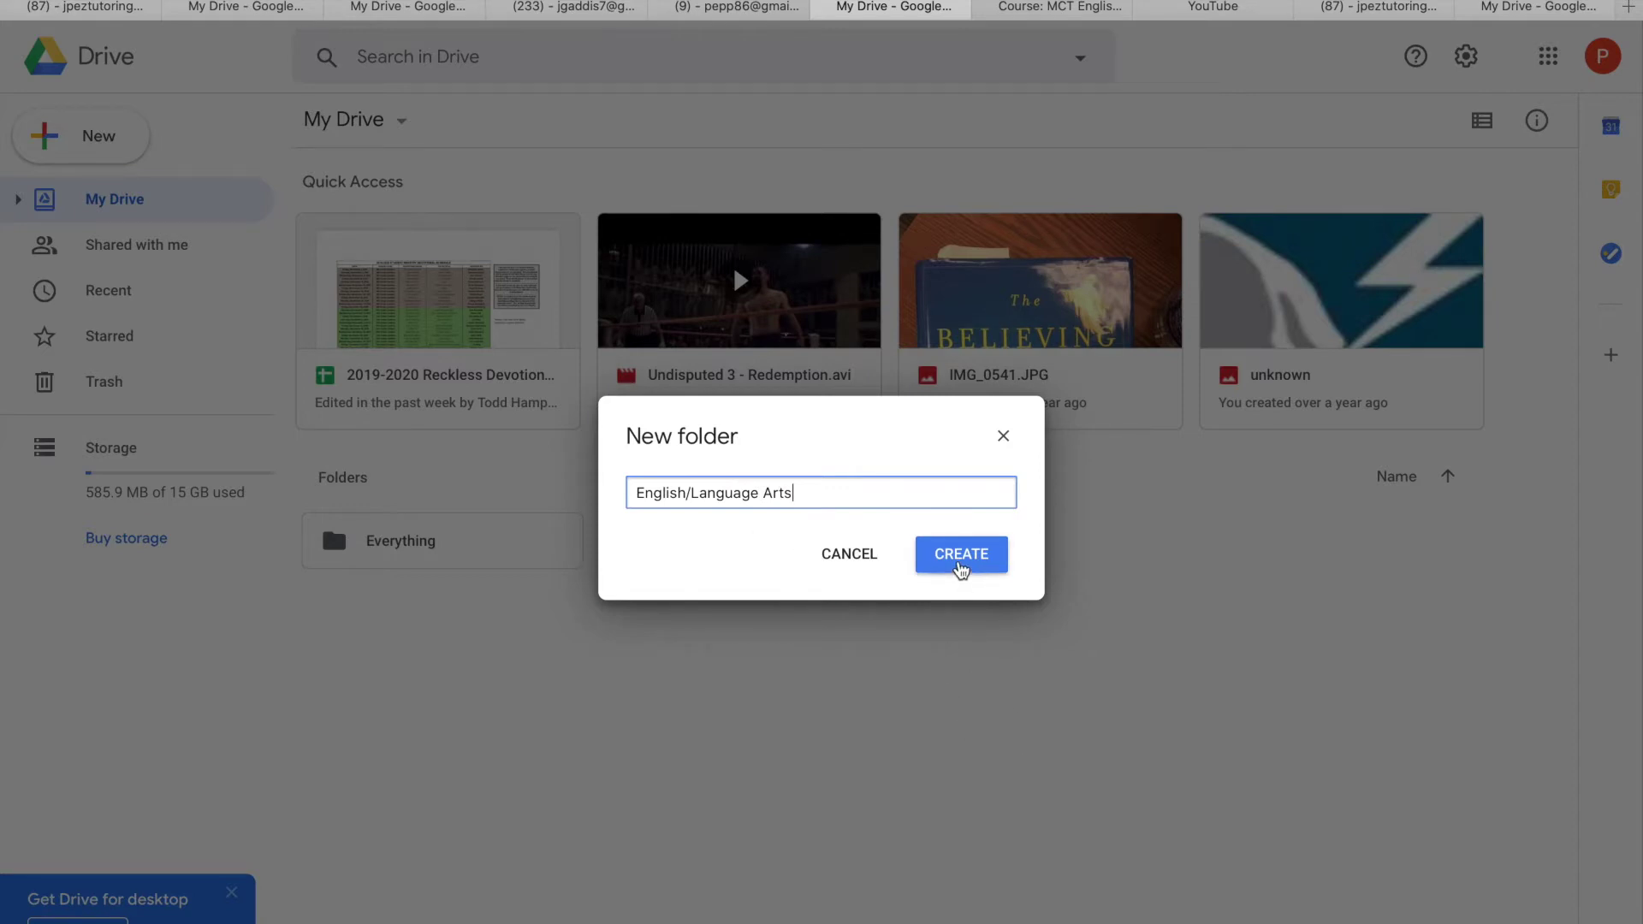
left_click(961, 567)
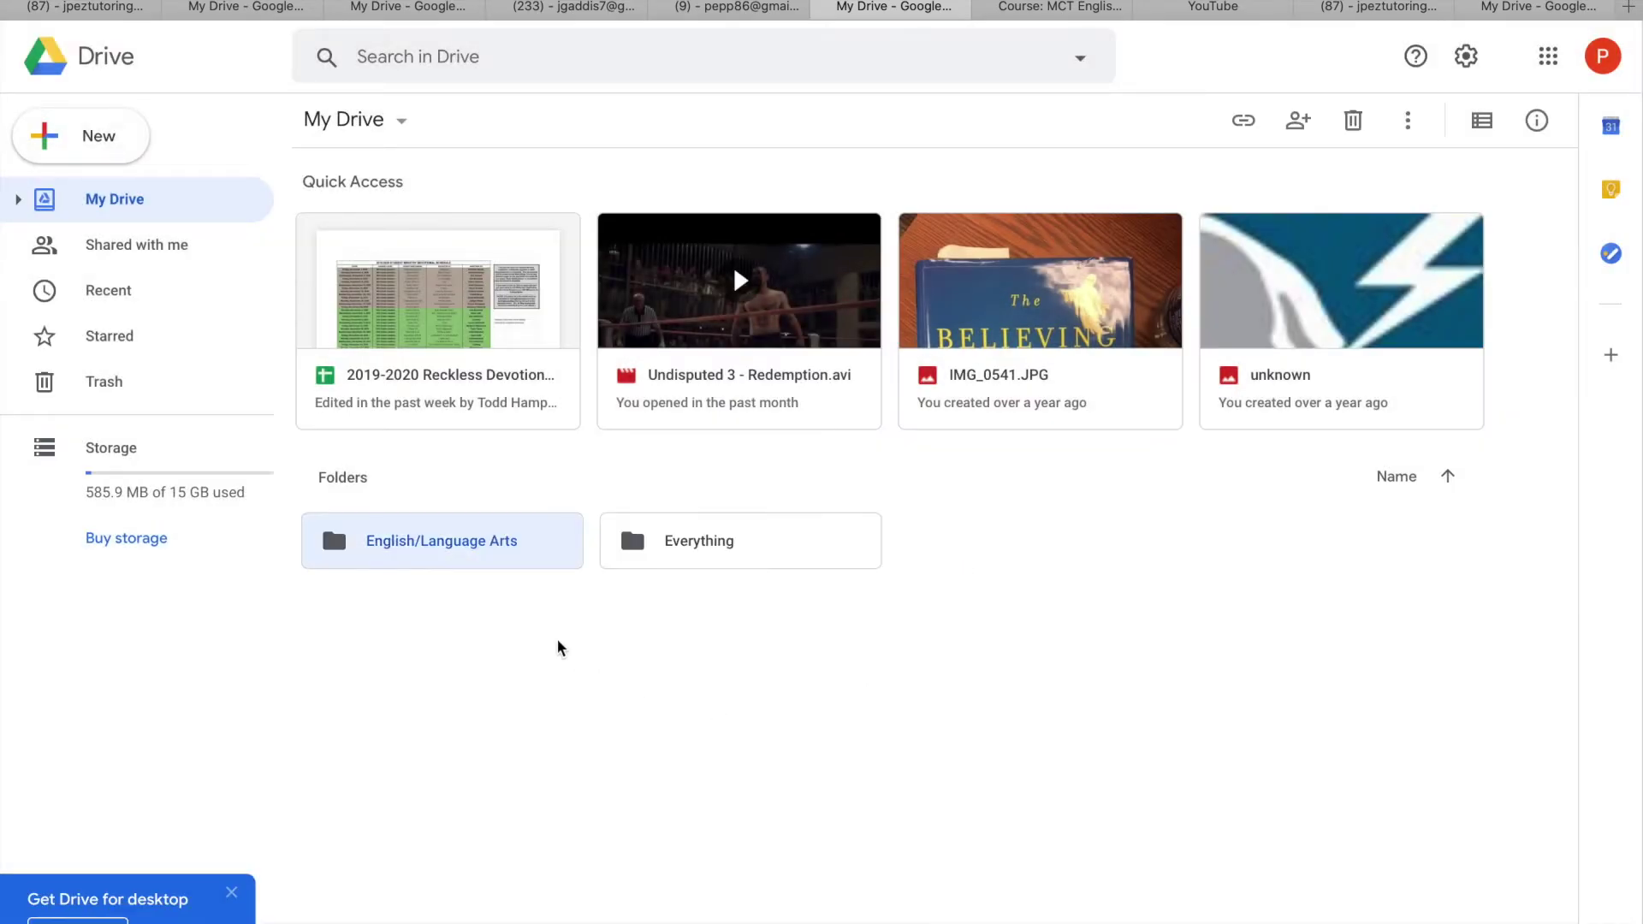
Step: Open the English/Language Arts folder and create a new Google Doc inside it
left_click(732, 560)
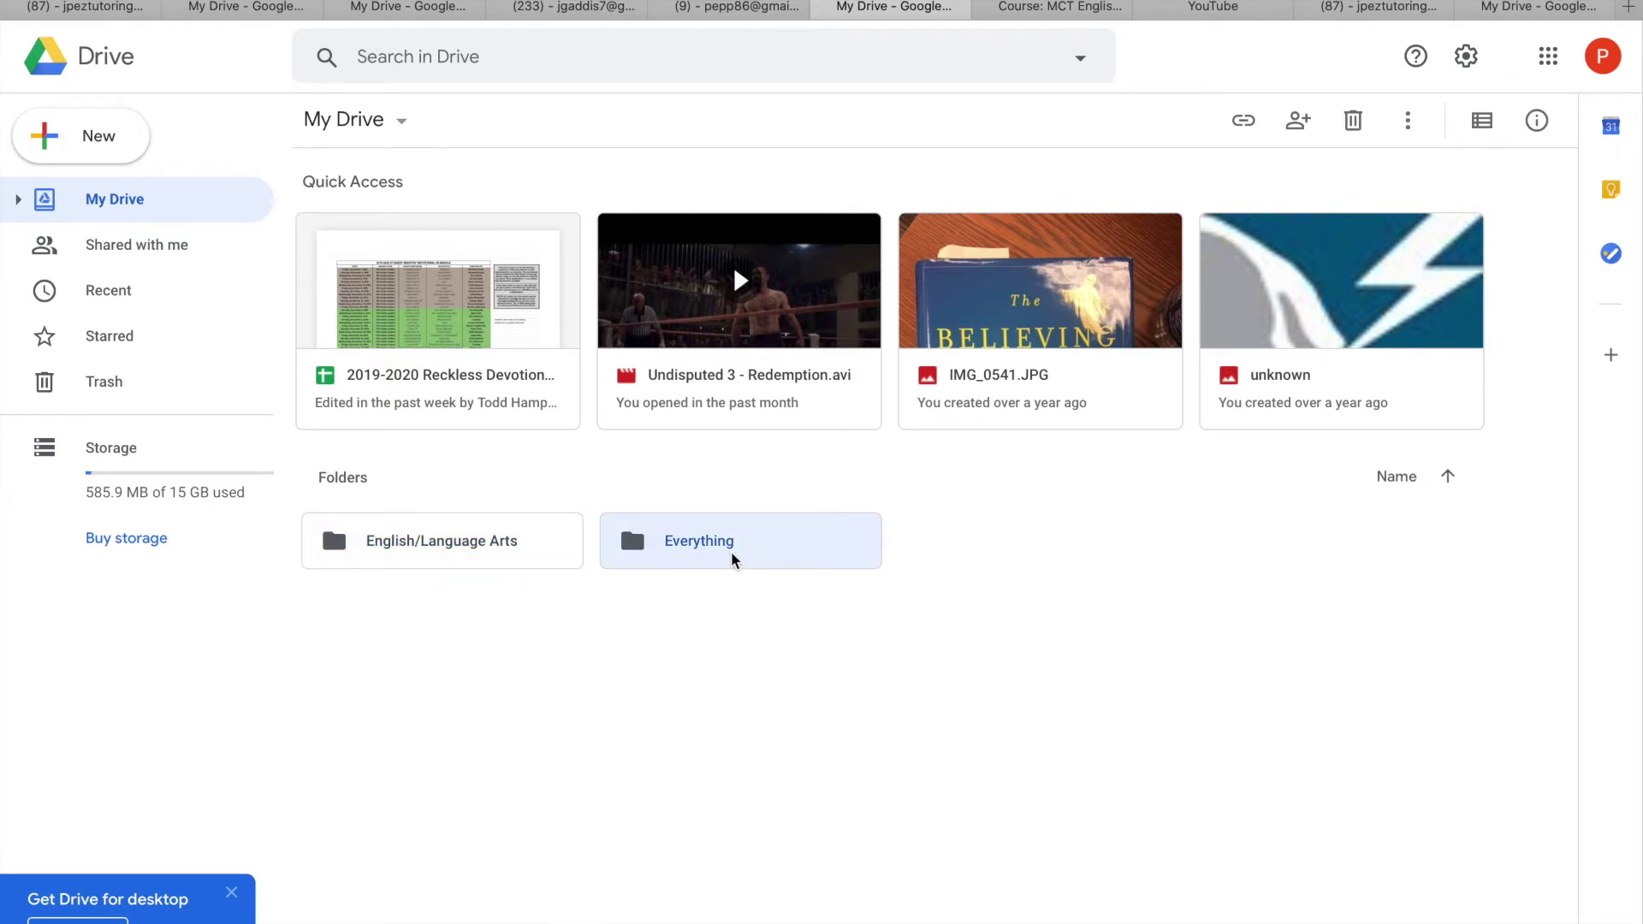
key("Left")
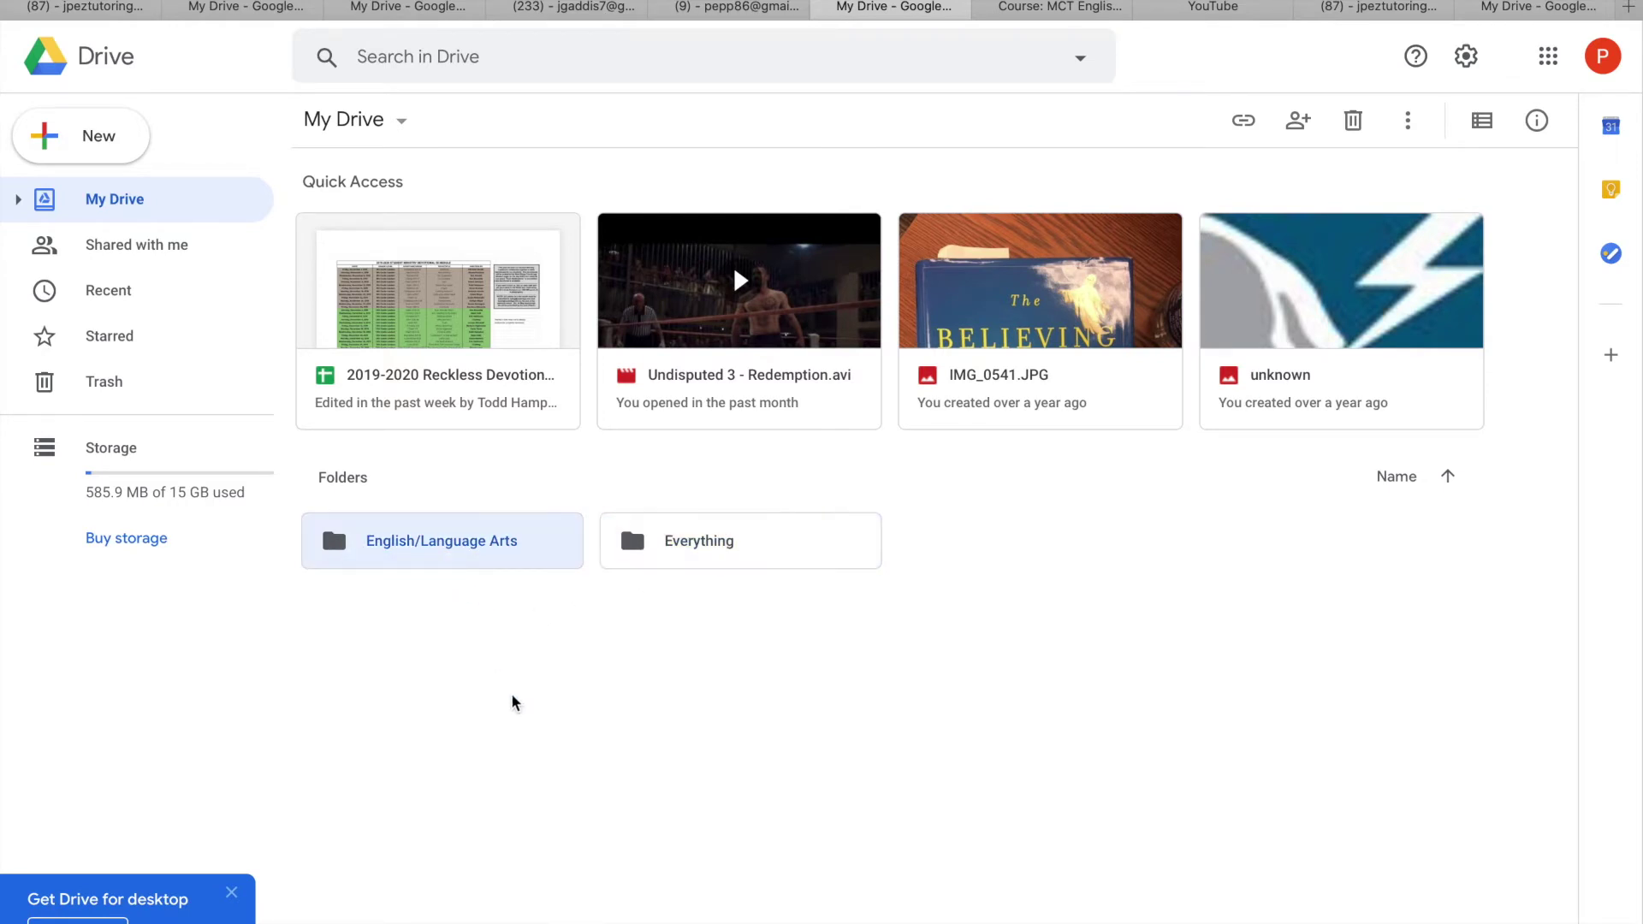
double_click(466, 546)
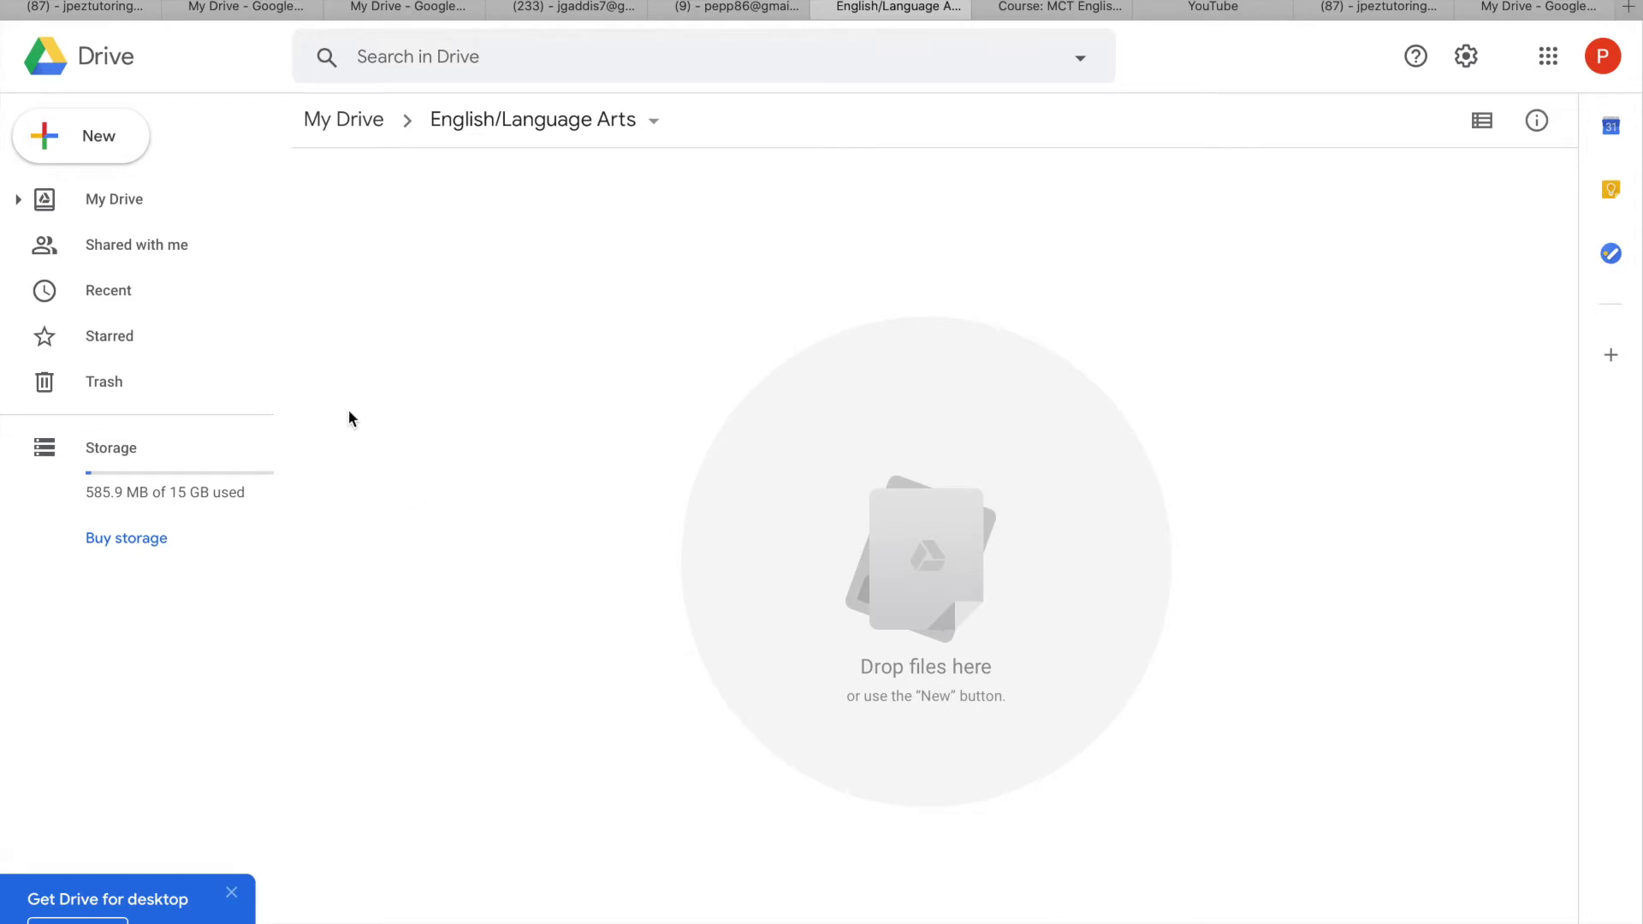
left_click(81, 152)
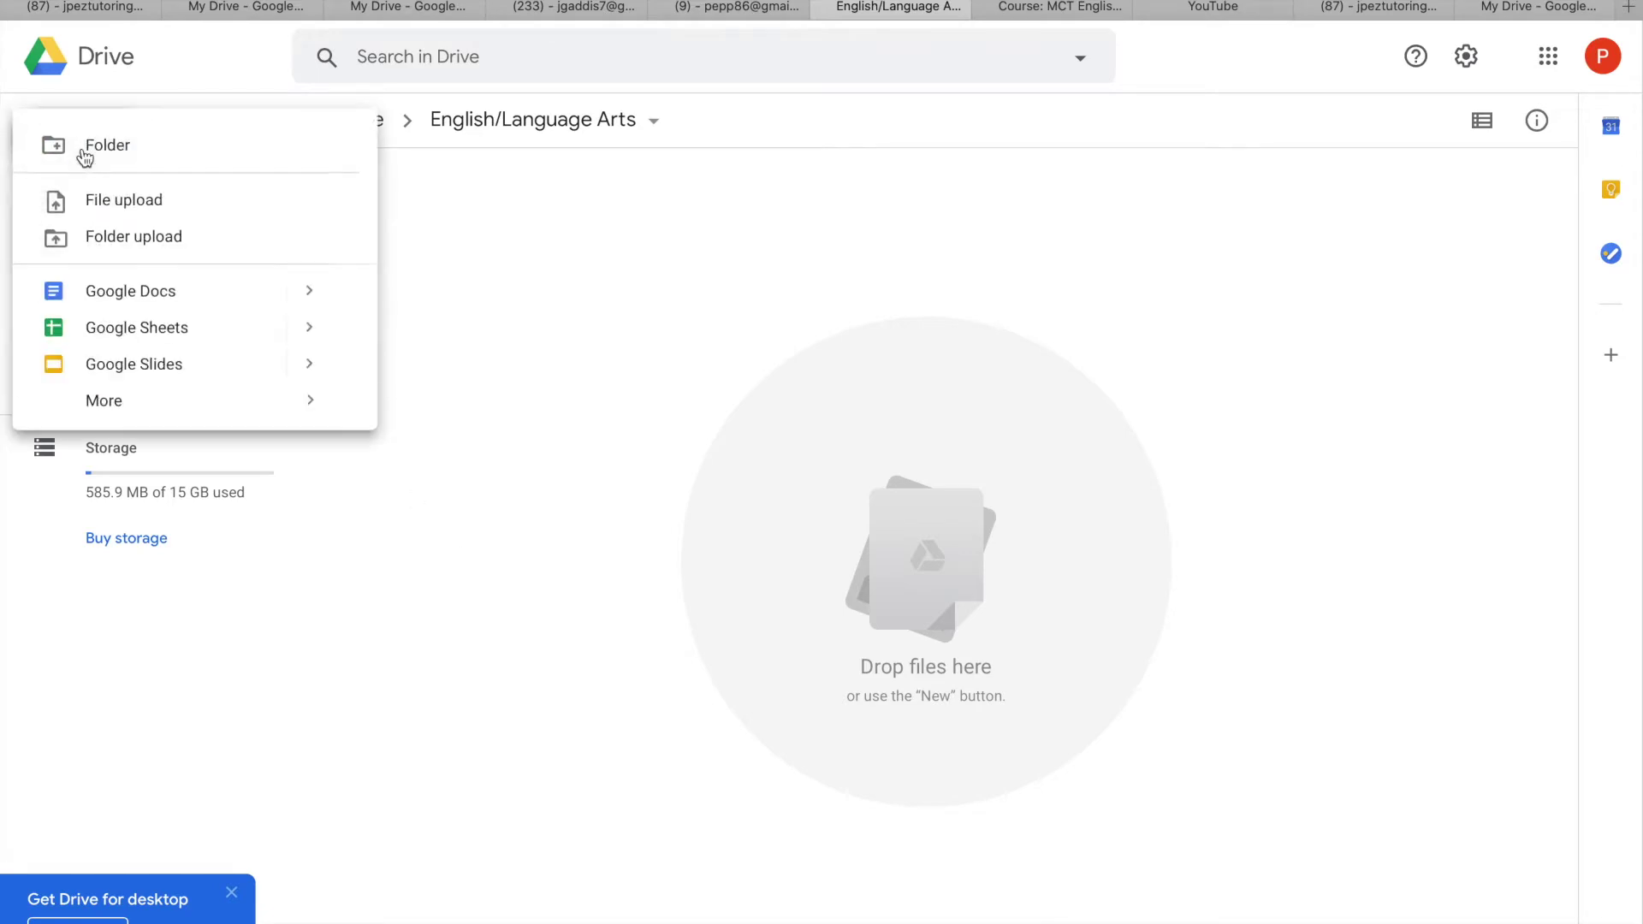
left_click(141, 295)
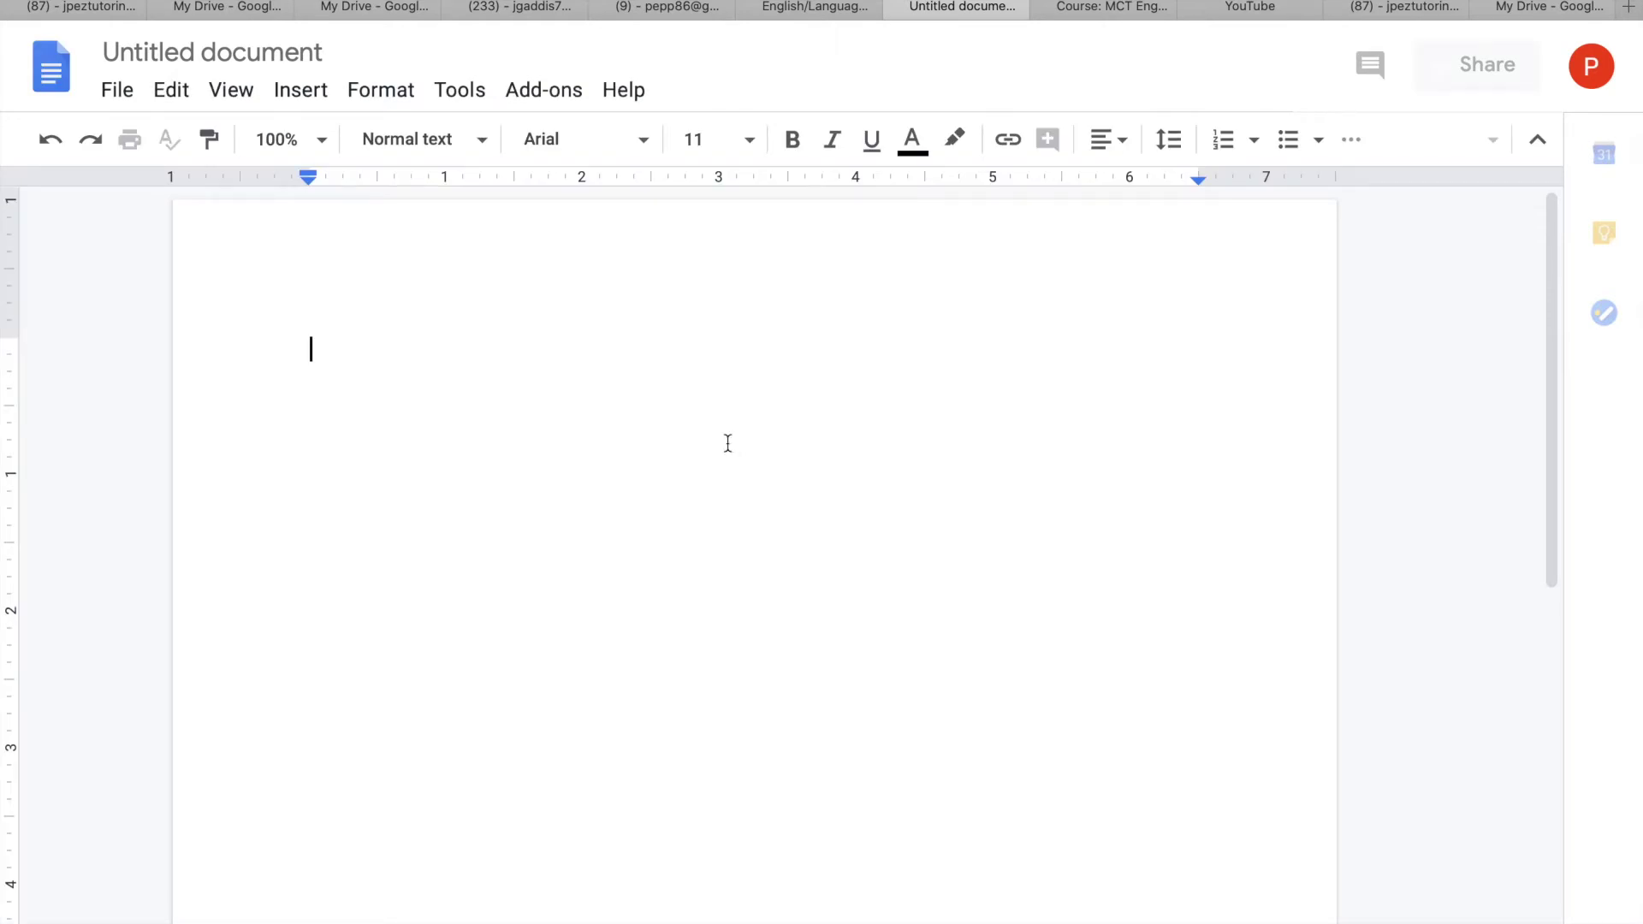
Step: Type the heading 'The Avengers: My dream to become a superhero' and a line of filler text
type("The ")
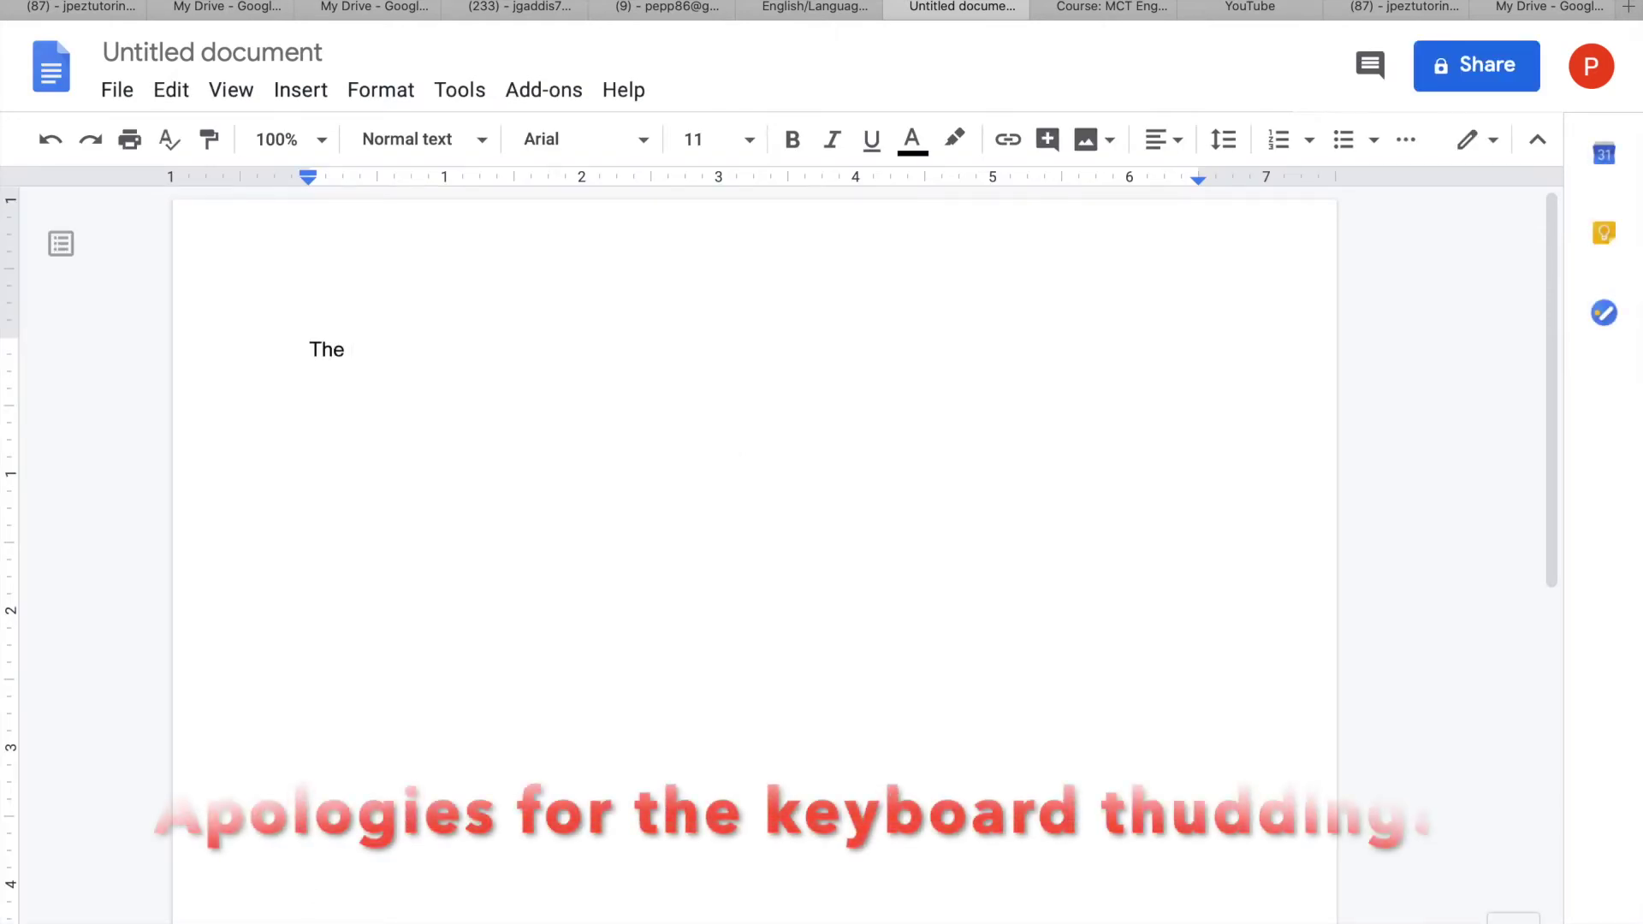
type("Avengers:")
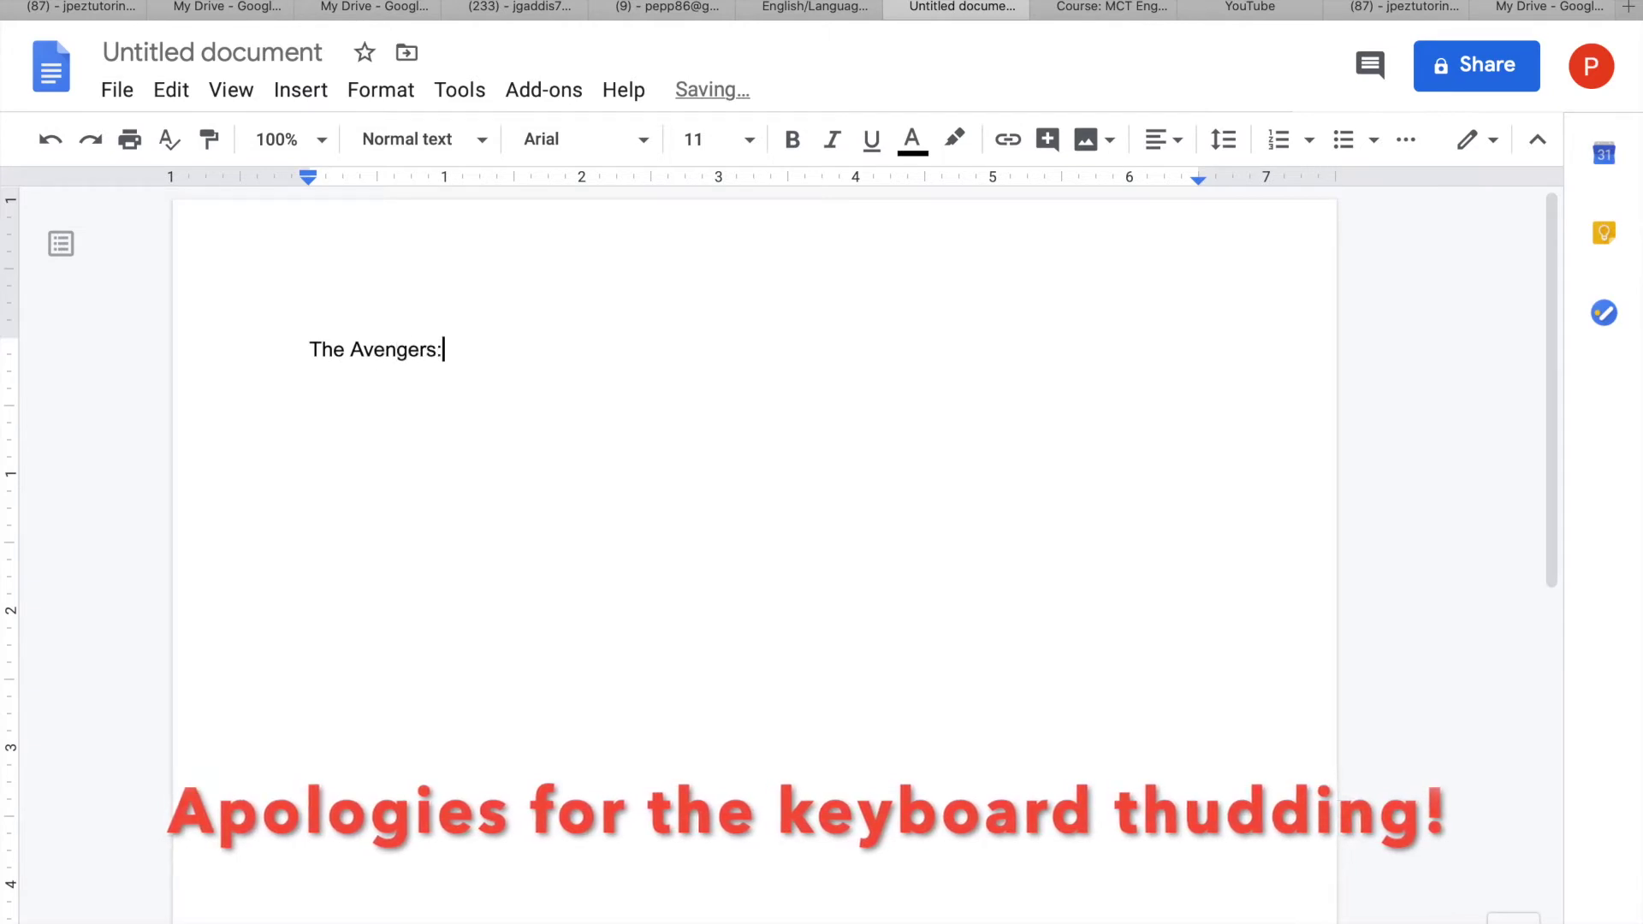
type(" My dream to become a")
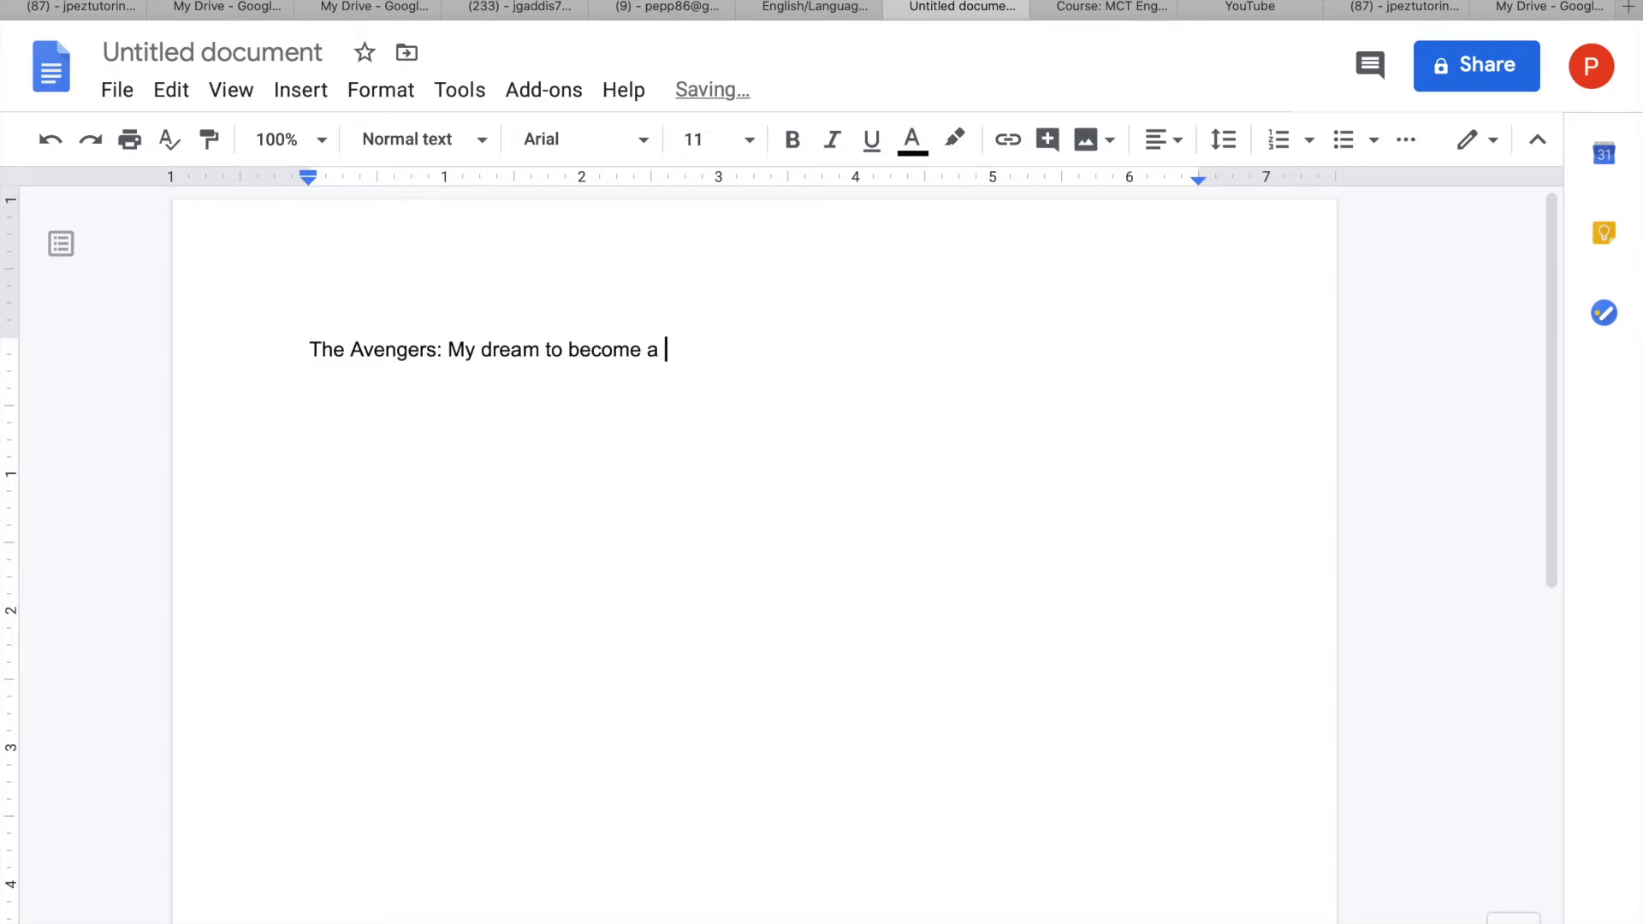
type(" superhero")
key("Return")
type("askdjfkdfhgkdfhgodfihg")
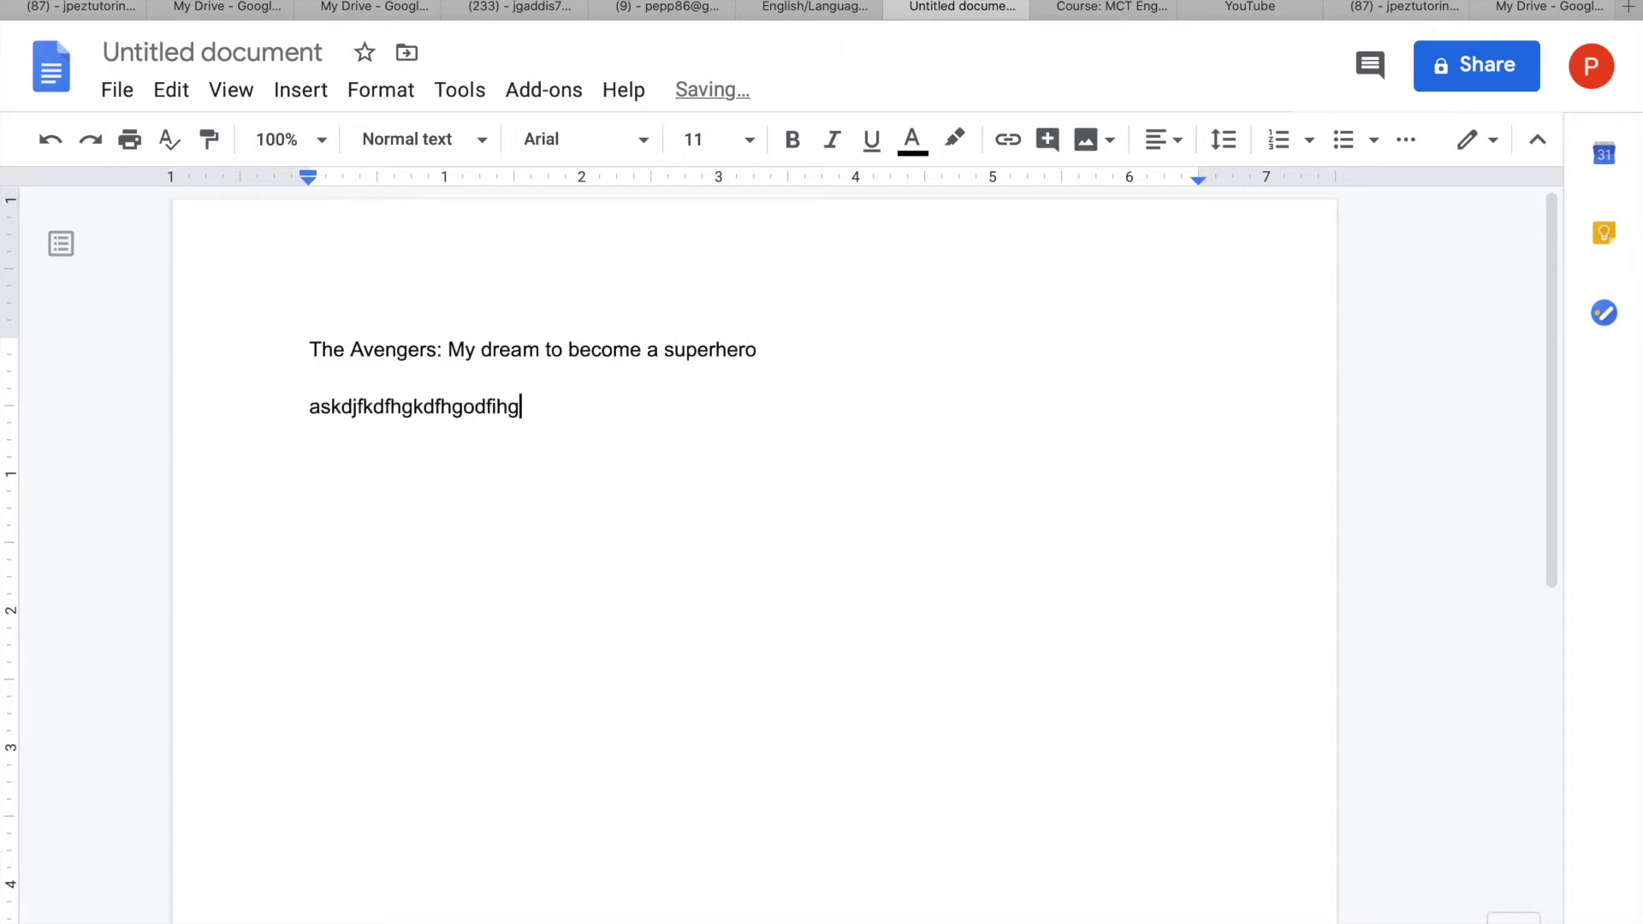
type("ofhbvdkfjghkdf")
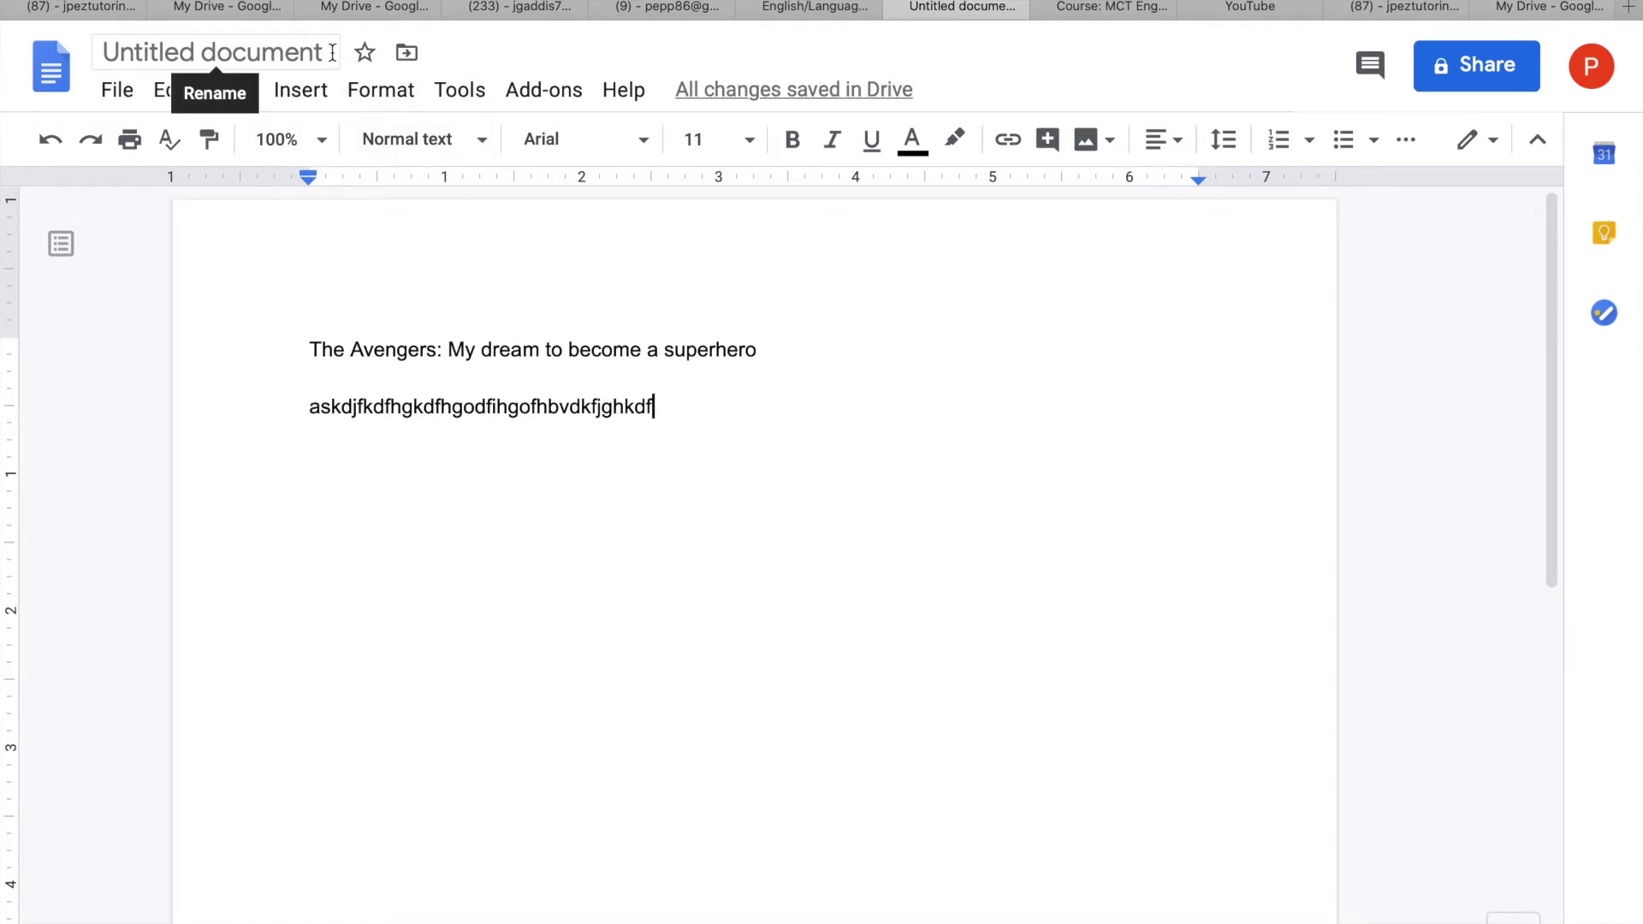
Step: Rename the document to The Avengers
left_click(332, 53)
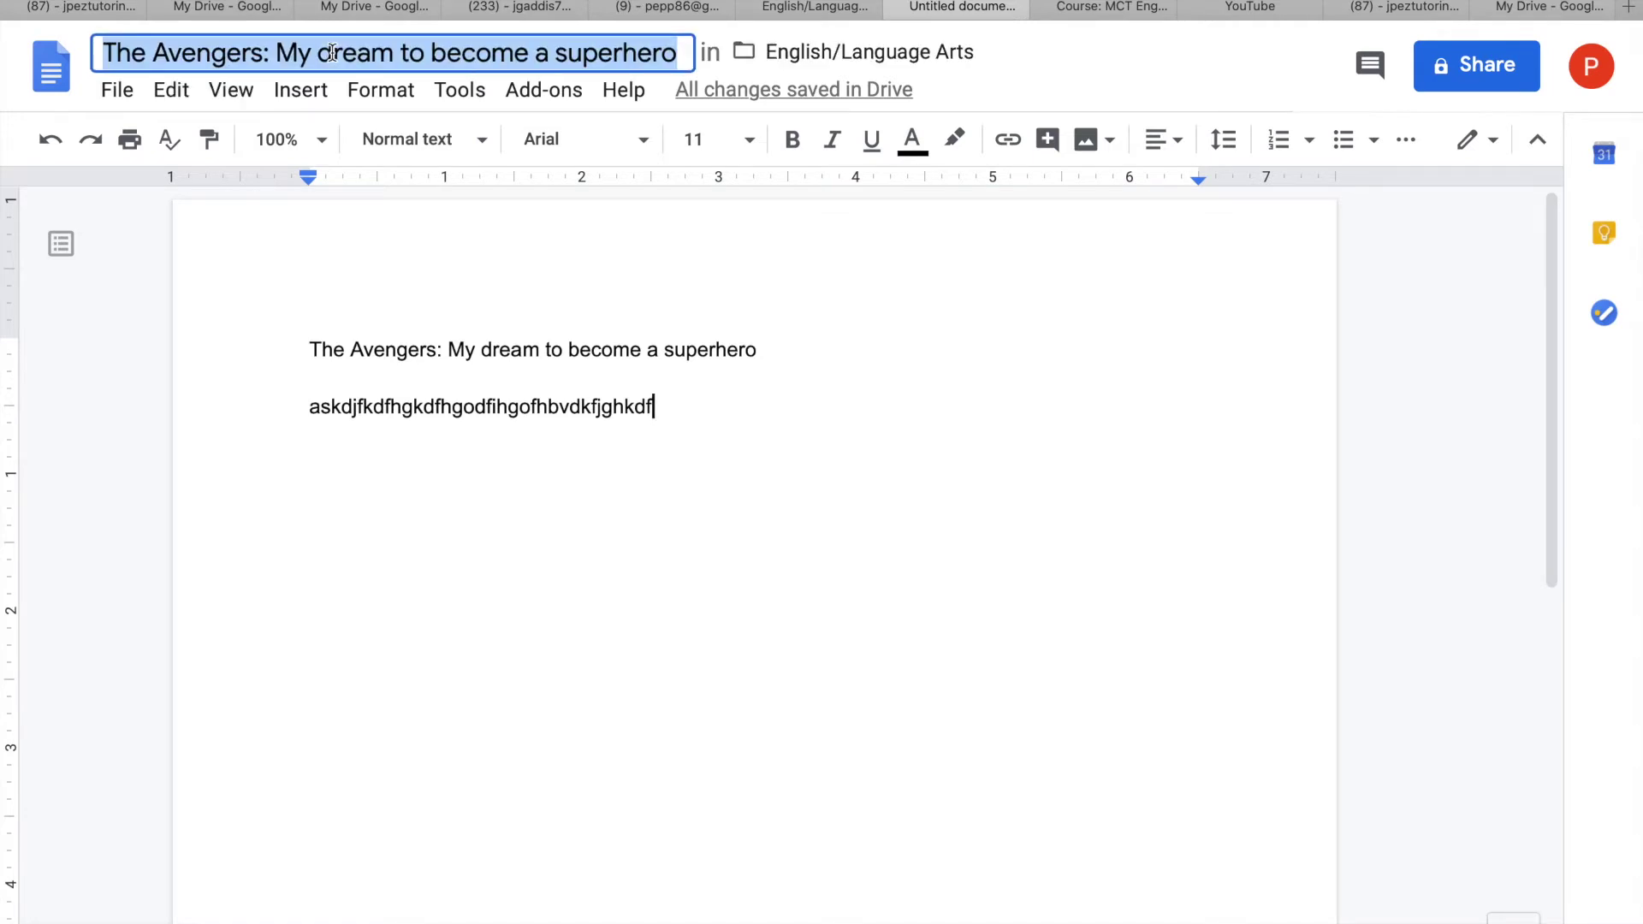
type("The A")
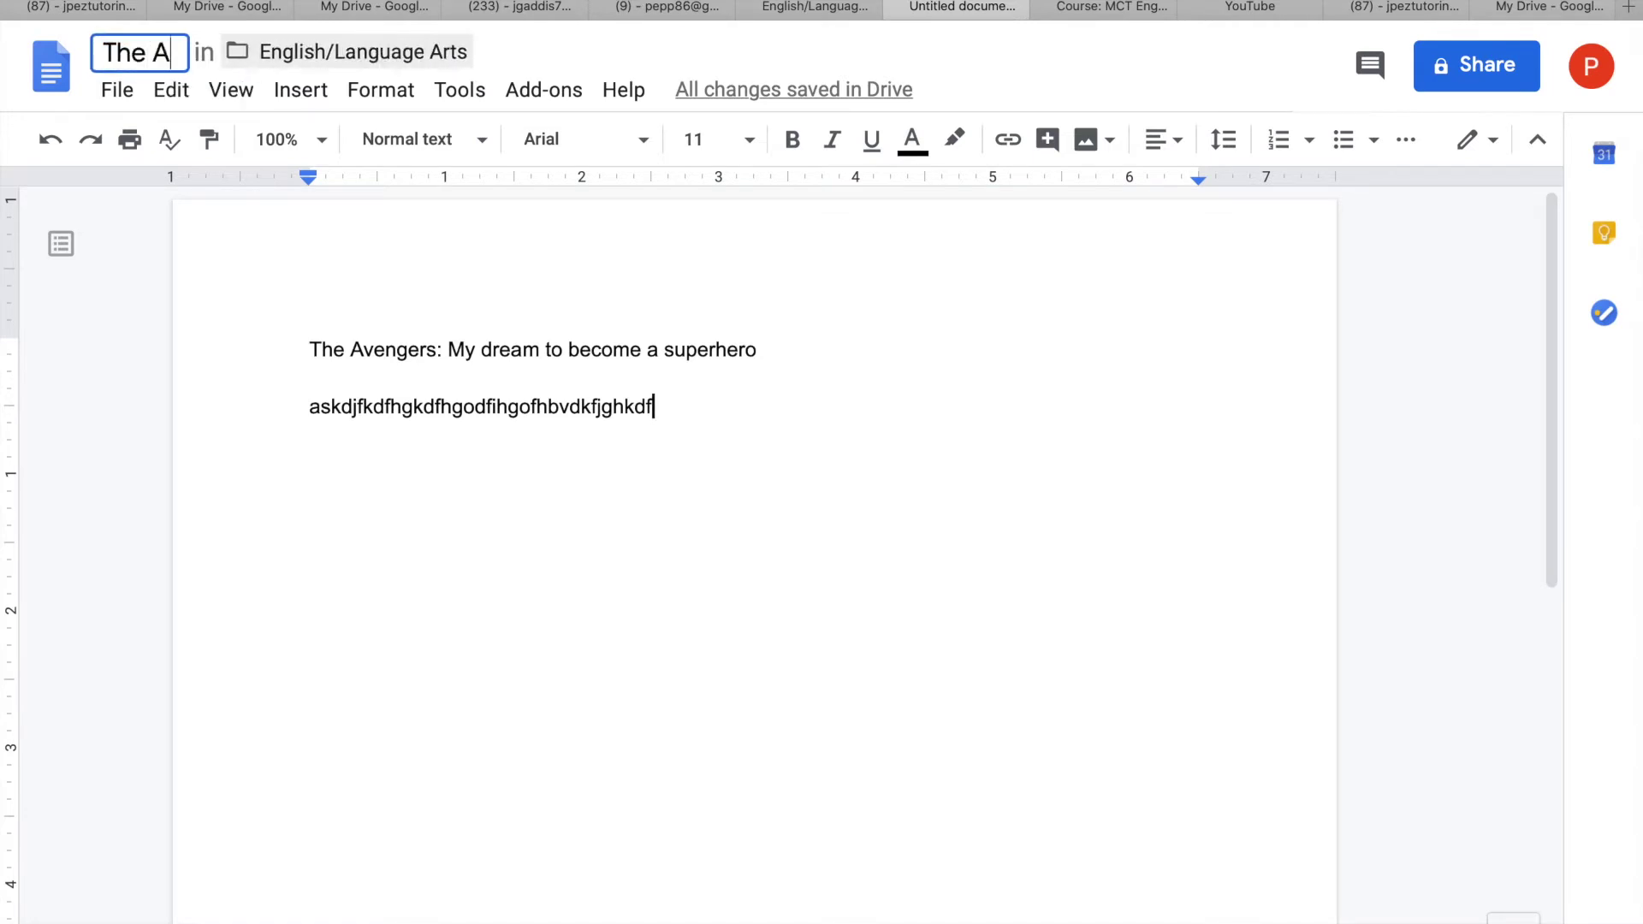
type("vengers")
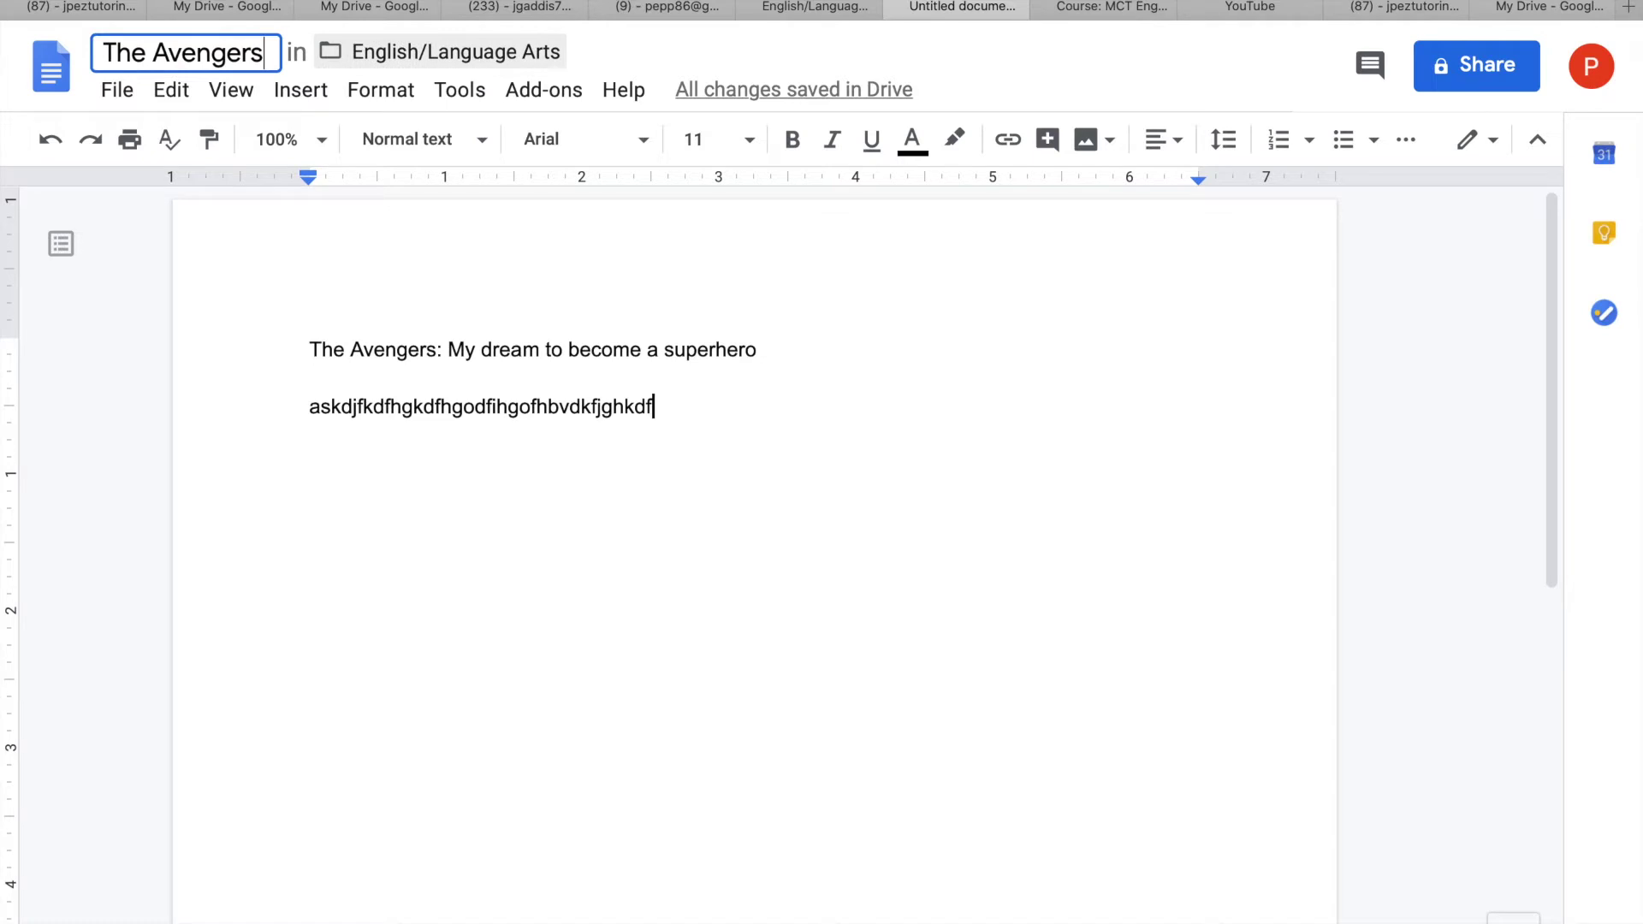
left_click(313, 347)
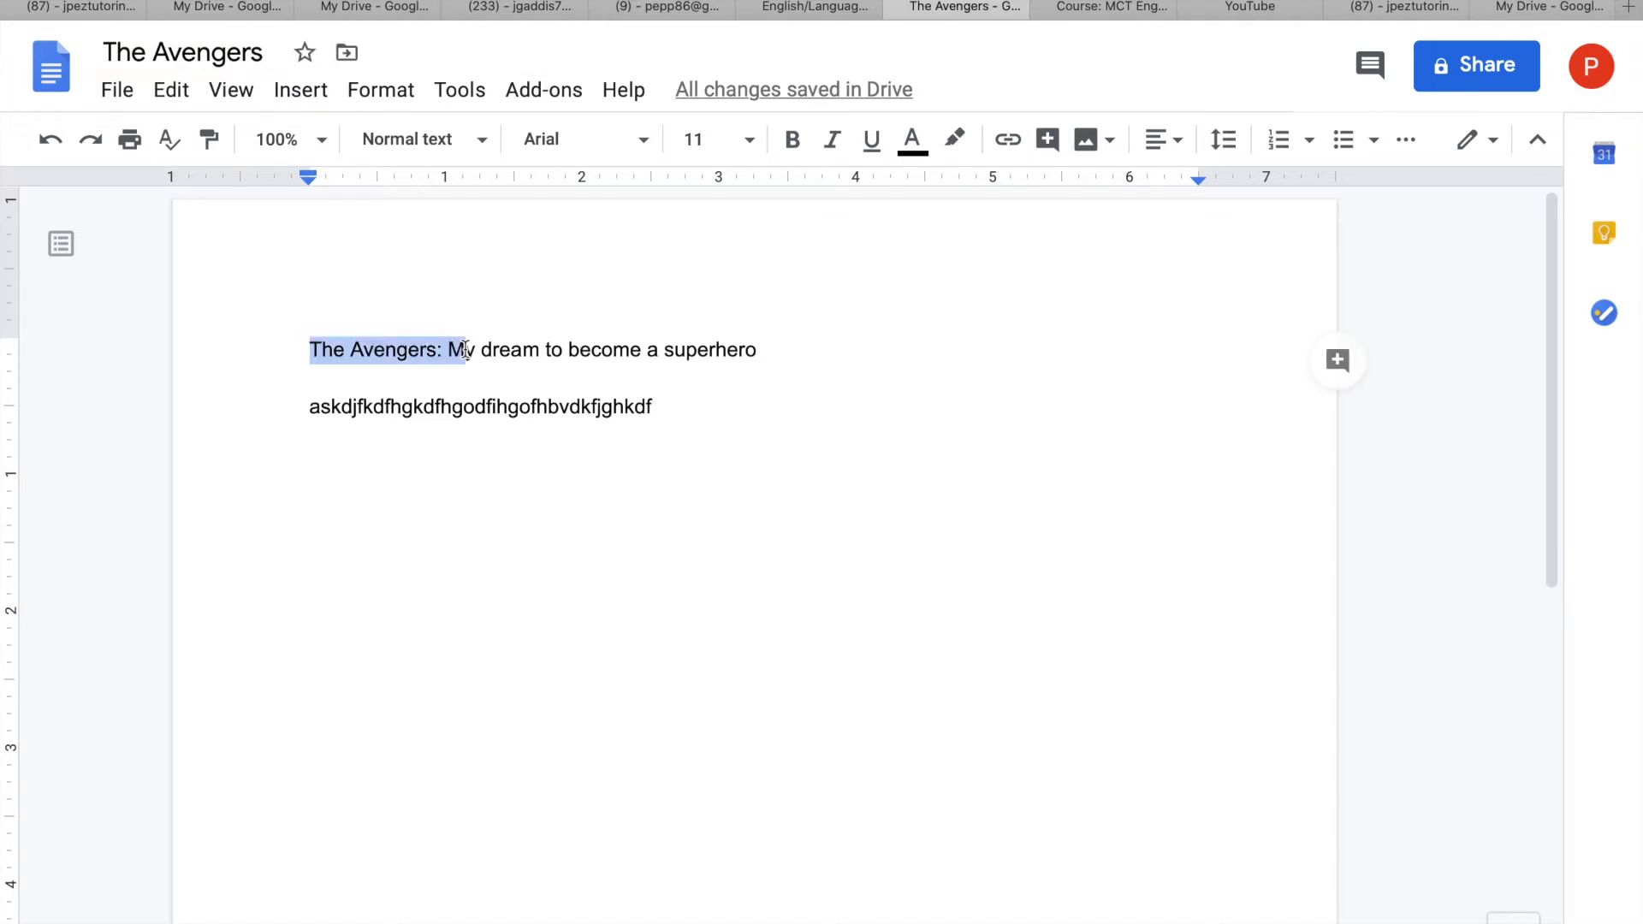
Step: Select and deselect part of the heading, then return to the top level of My Drive
left_click_drag(464, 351, 453, 351)
left_click(521, 295)
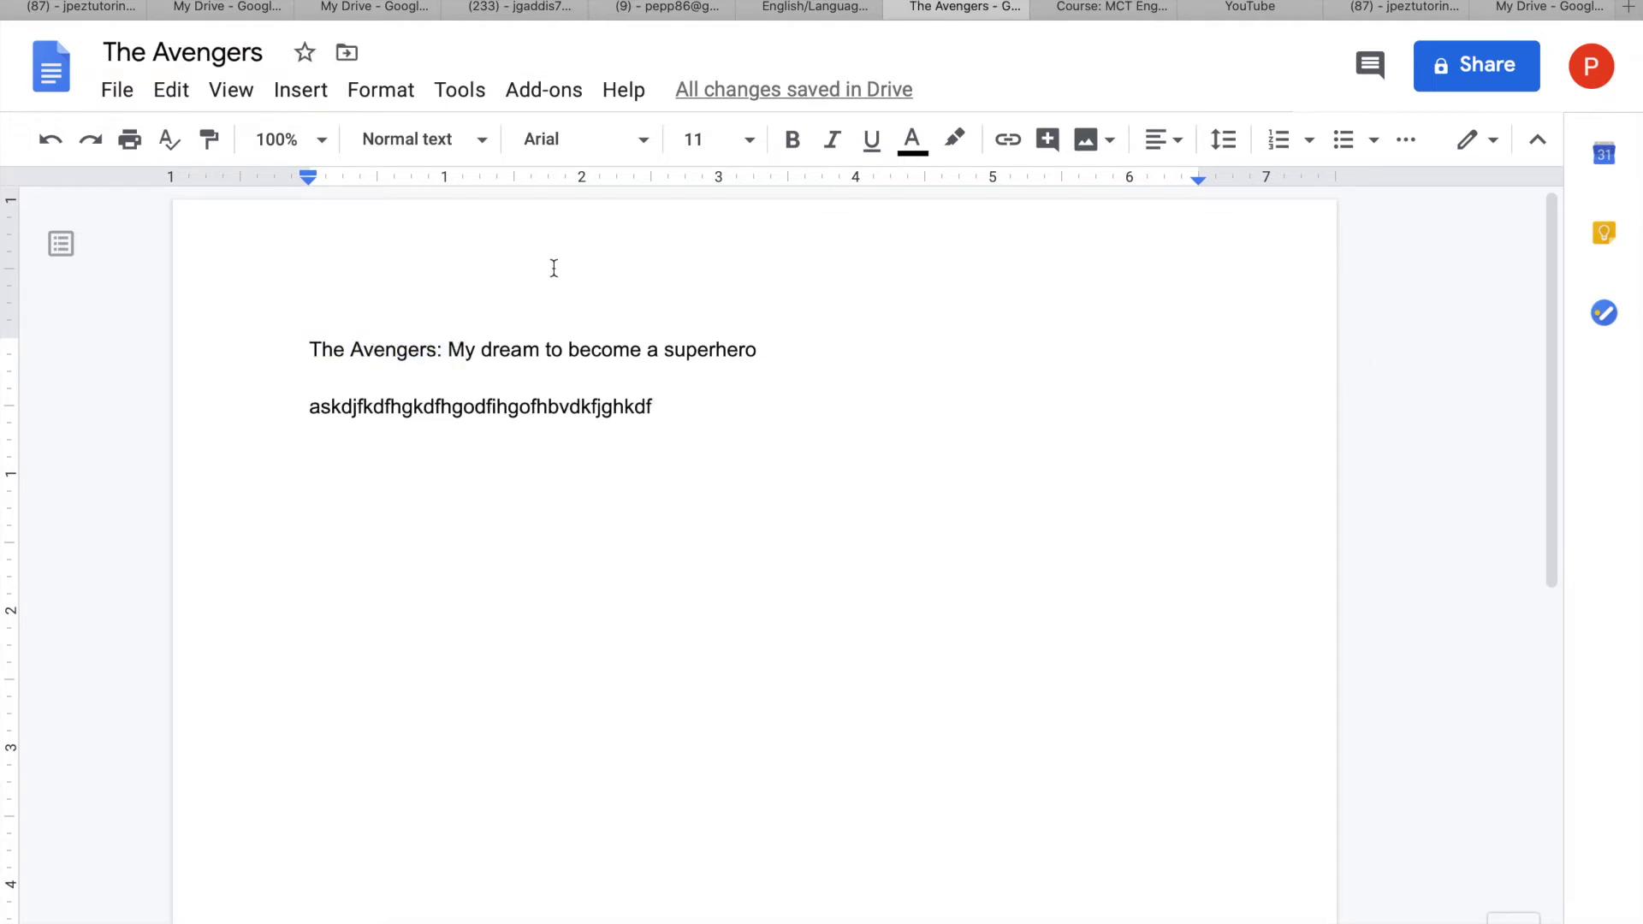
key("ctrl+shift+Tab")
left_click(135, 205)
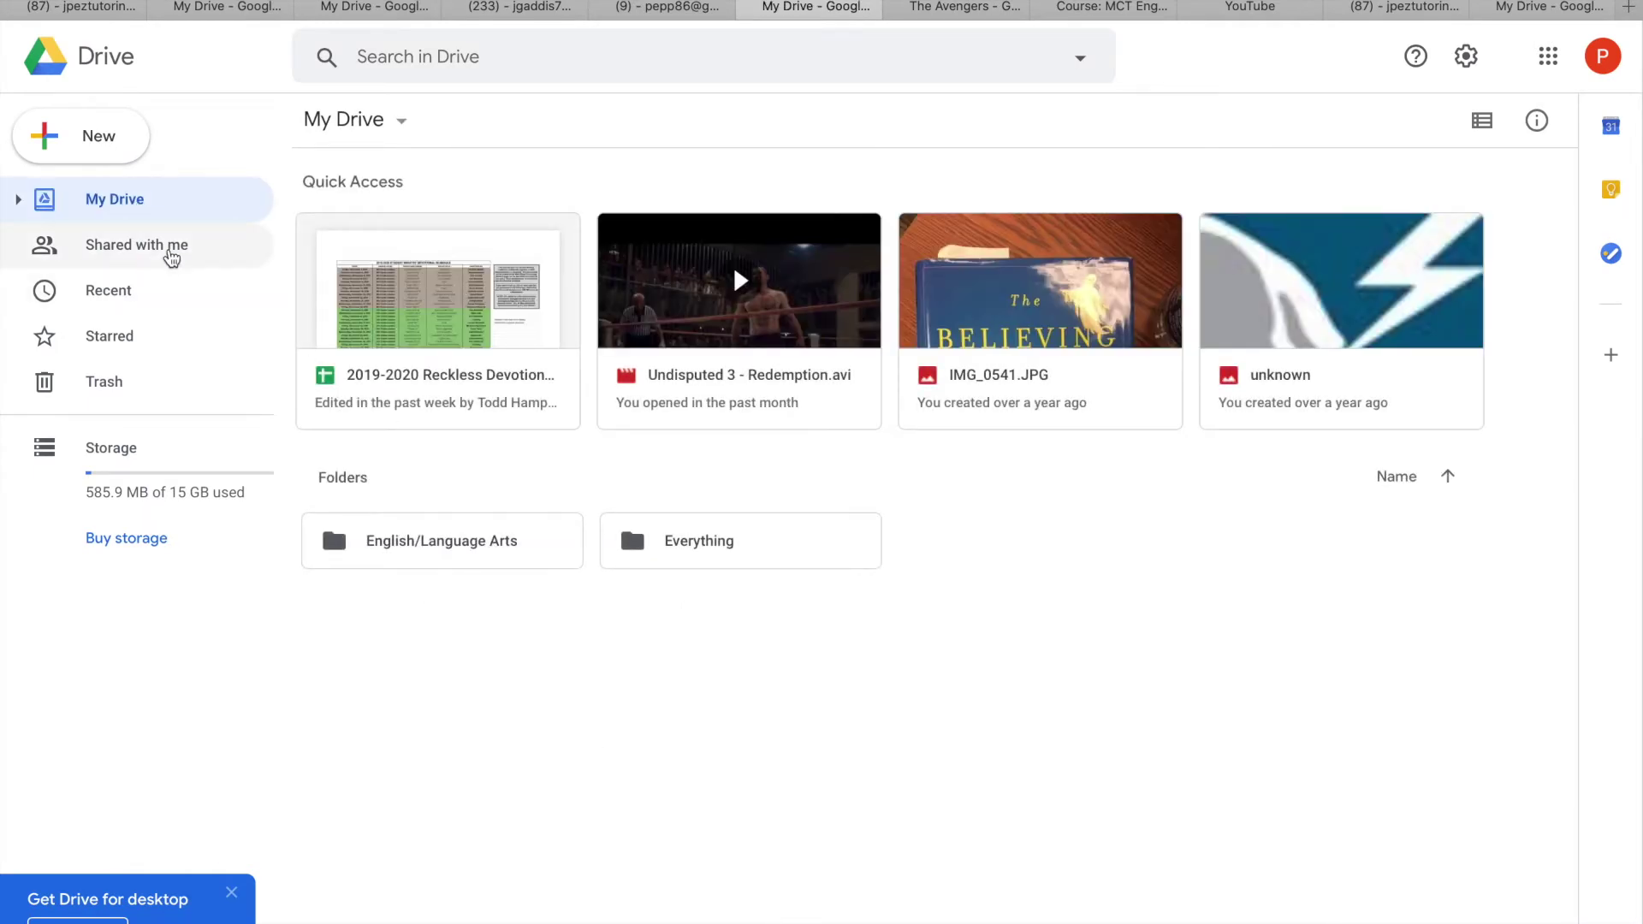
Step: Bring up My Drive's New menu to create a blank Google Slides presentation
left_click(96, 147)
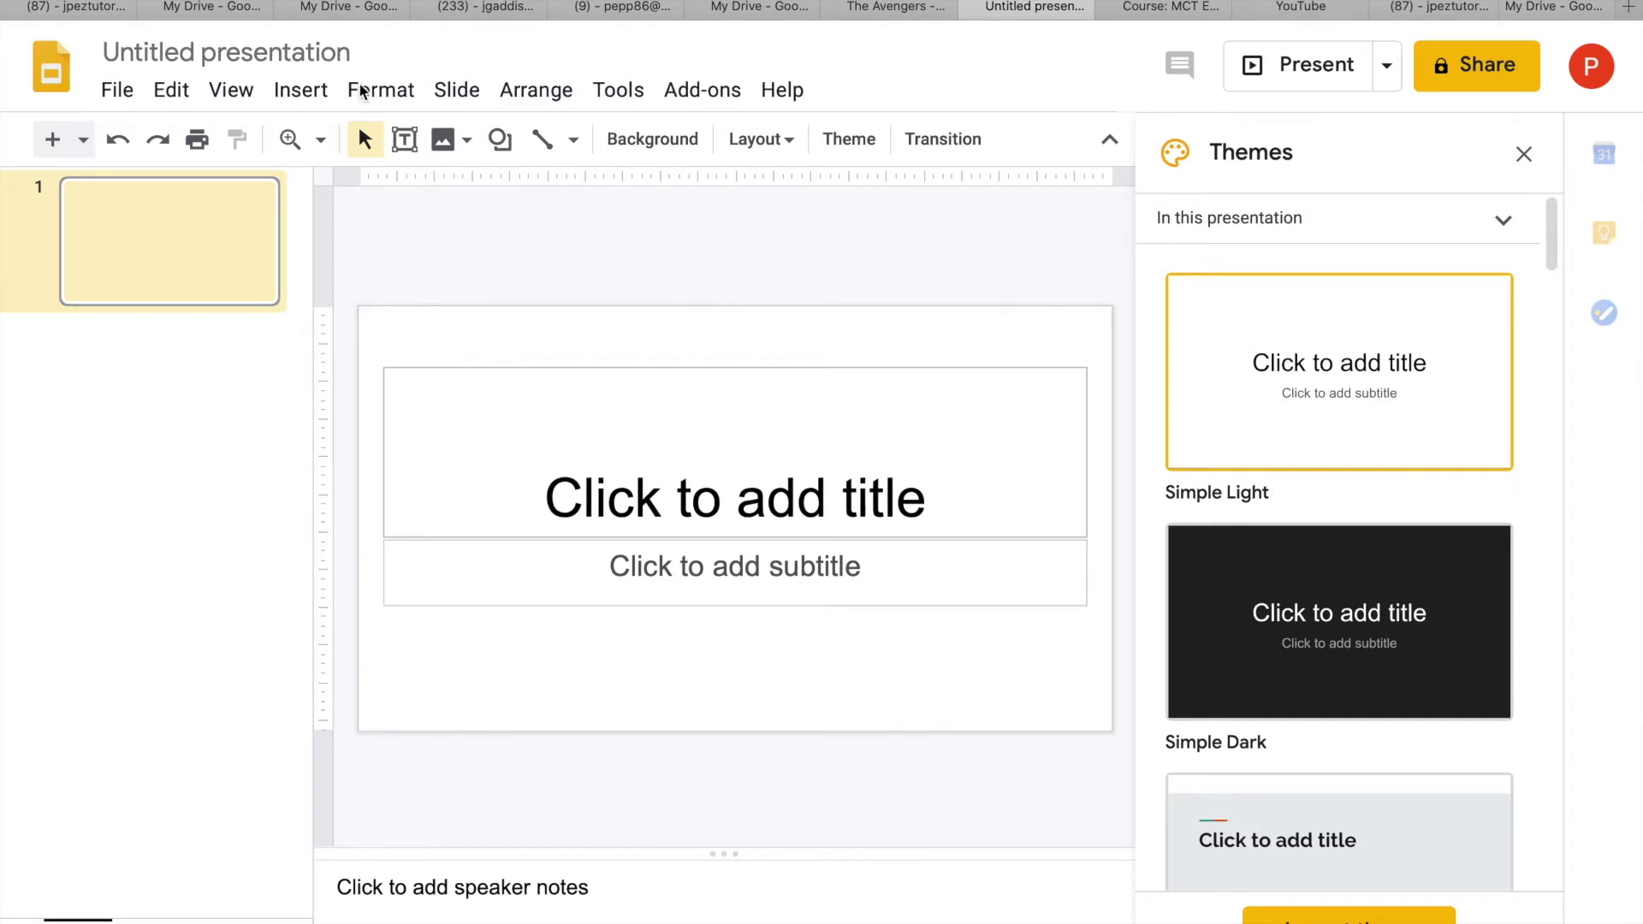
Step: Rename the presentation to Volcanos
type("Vo")
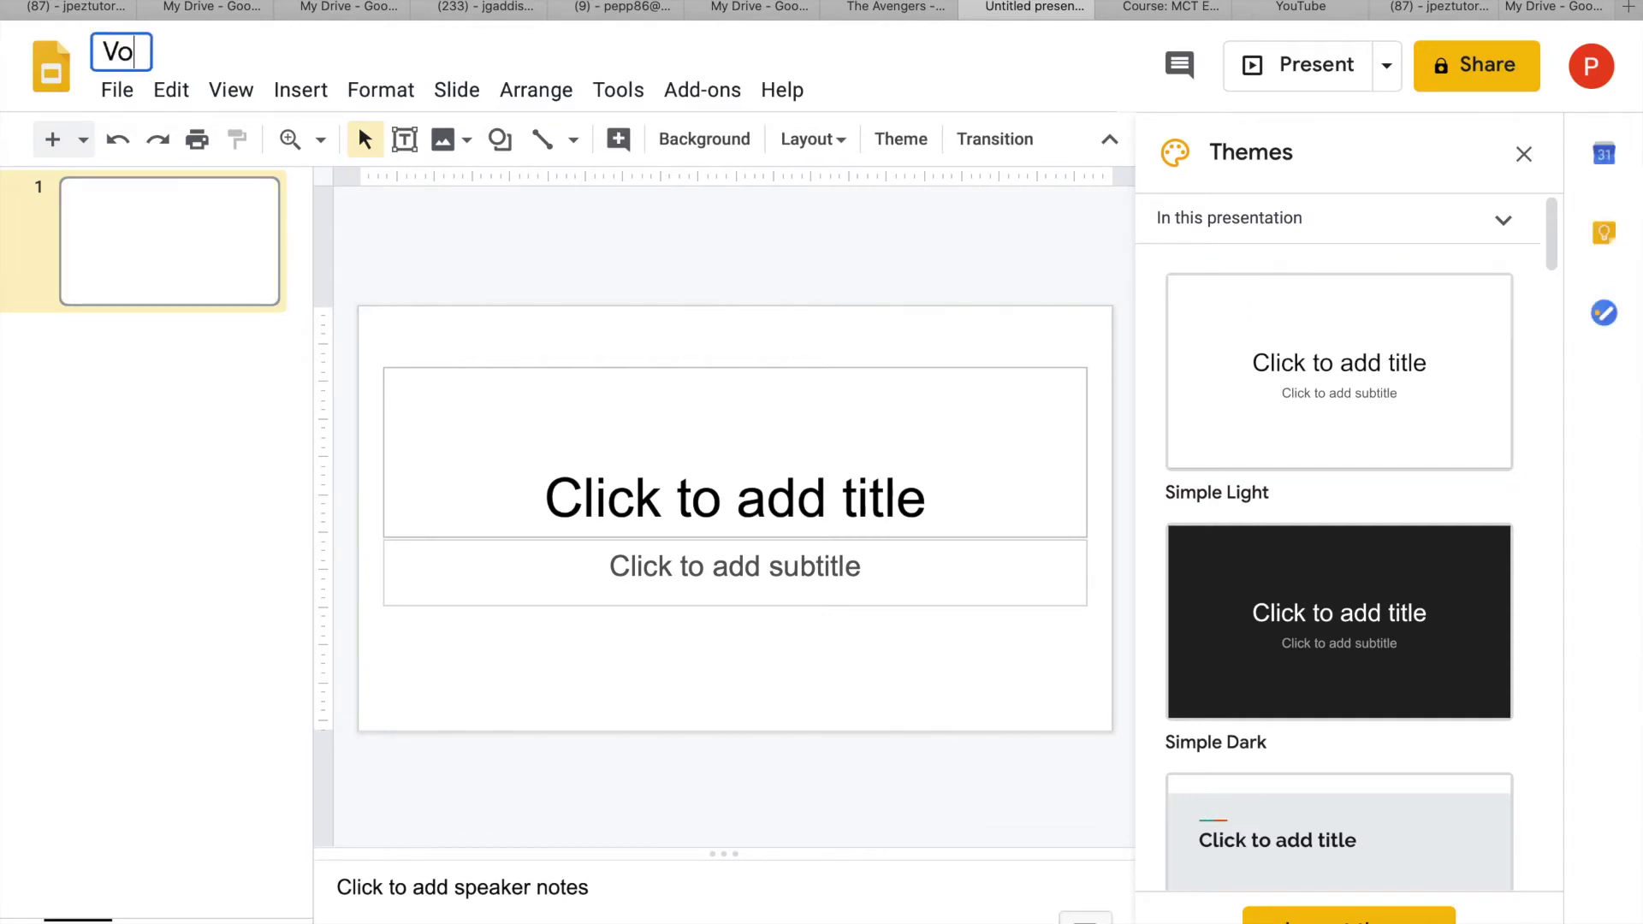
type("lcanoe")
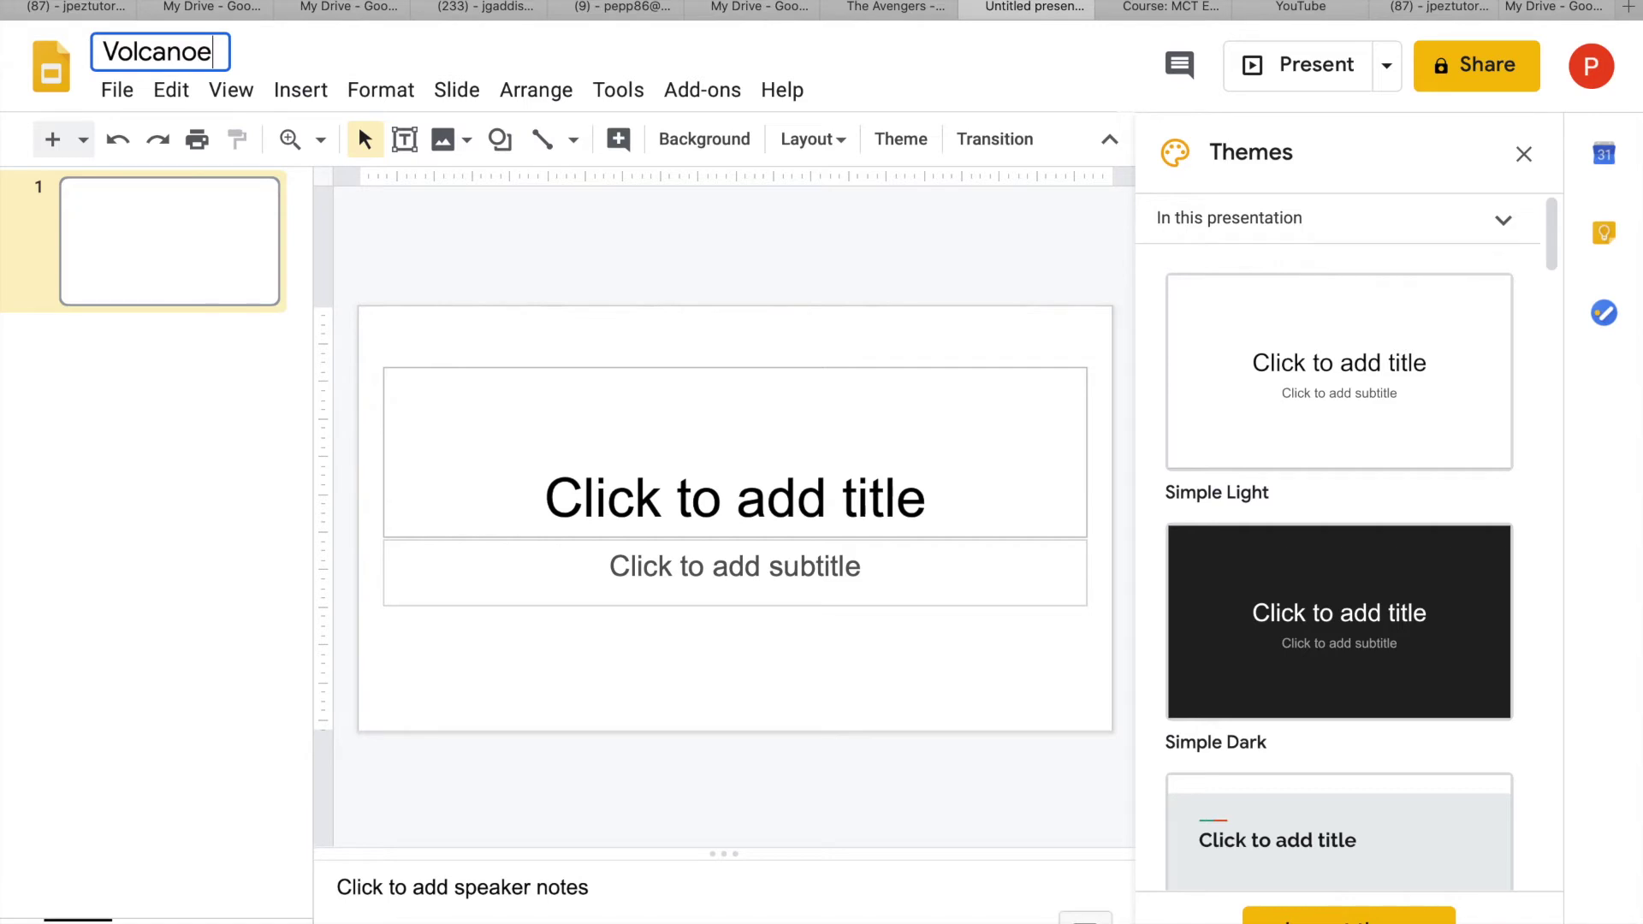
key("BackSpace")
type("s")
left_click(460, 226)
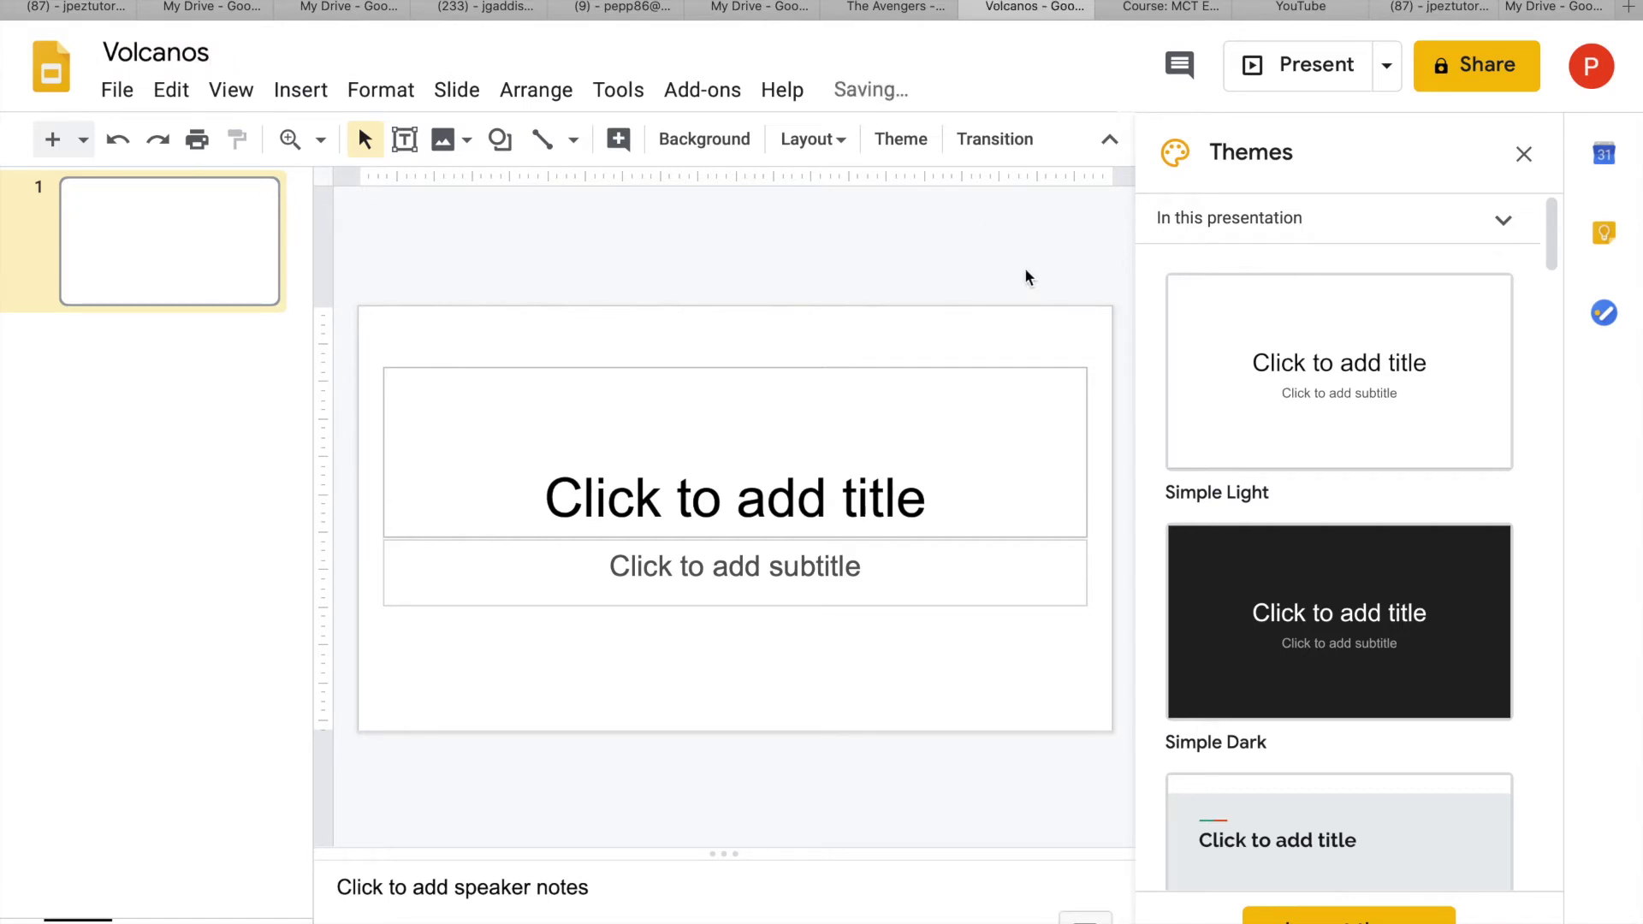
Step: Enter Volcanos as the first slide's title, then open and close the File menu
left_click(734, 446)
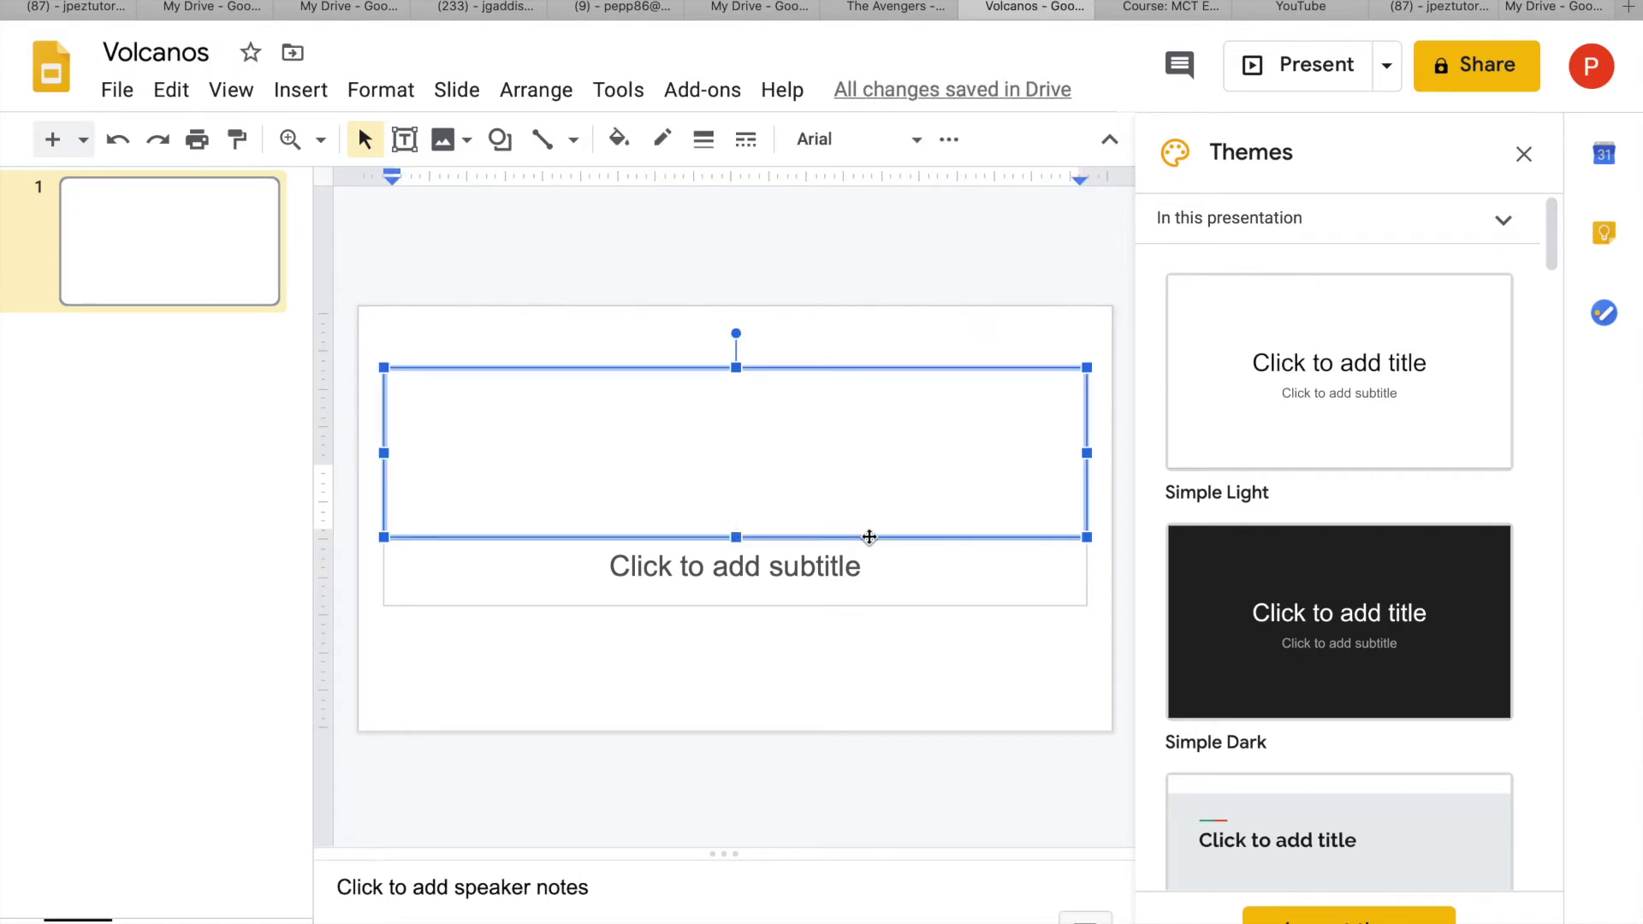
type("Volcanos")
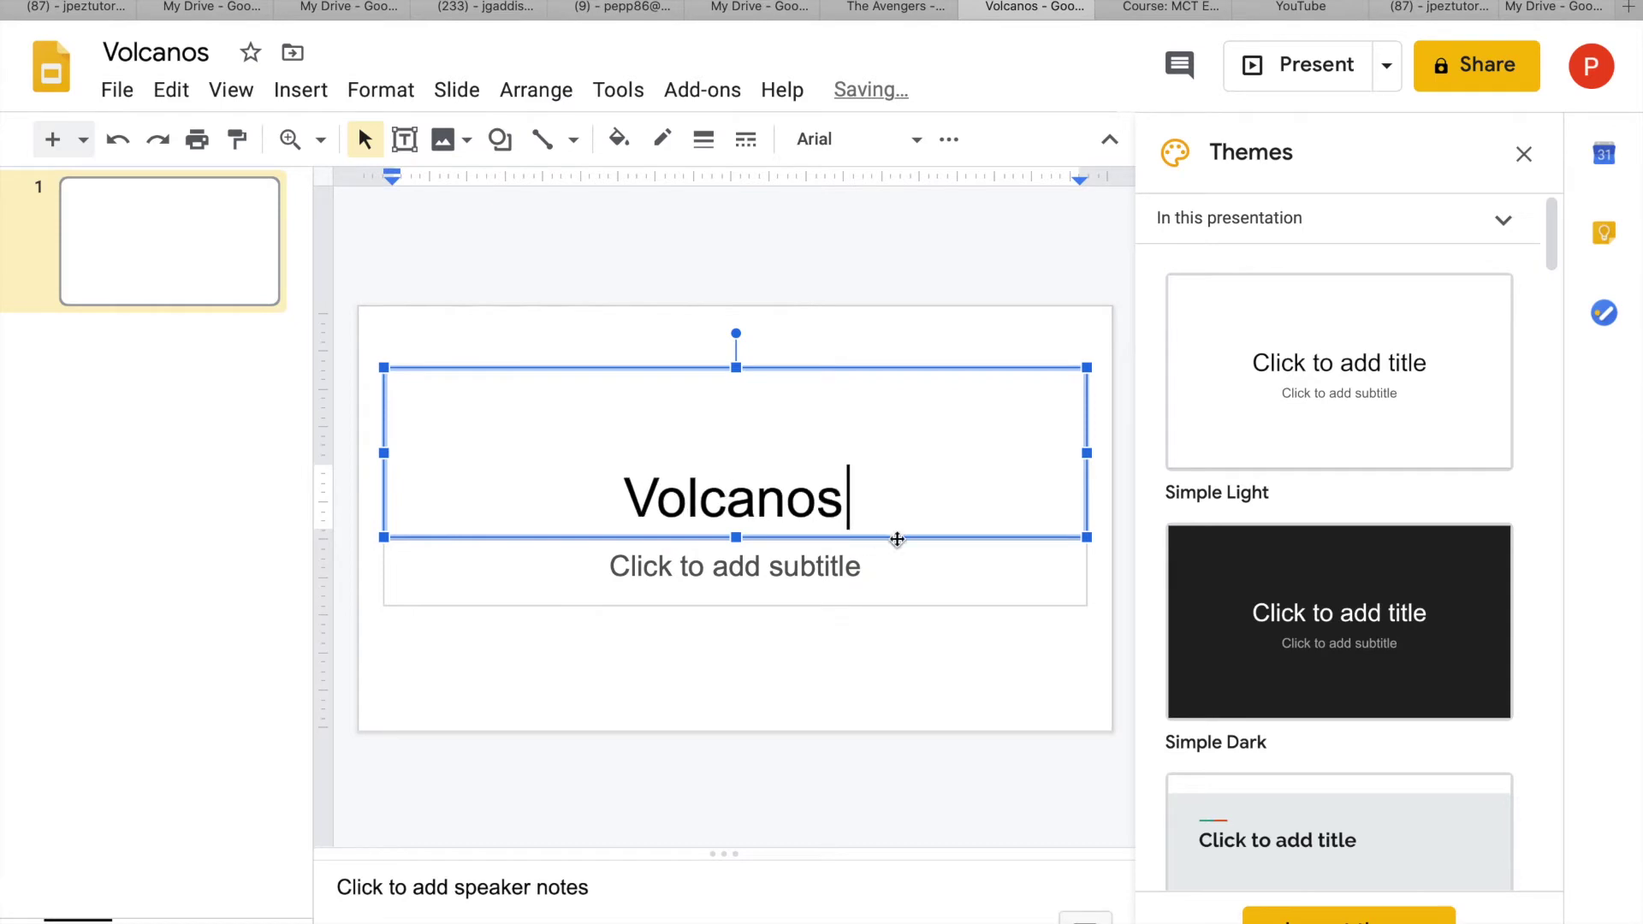
left_click(978, 341)
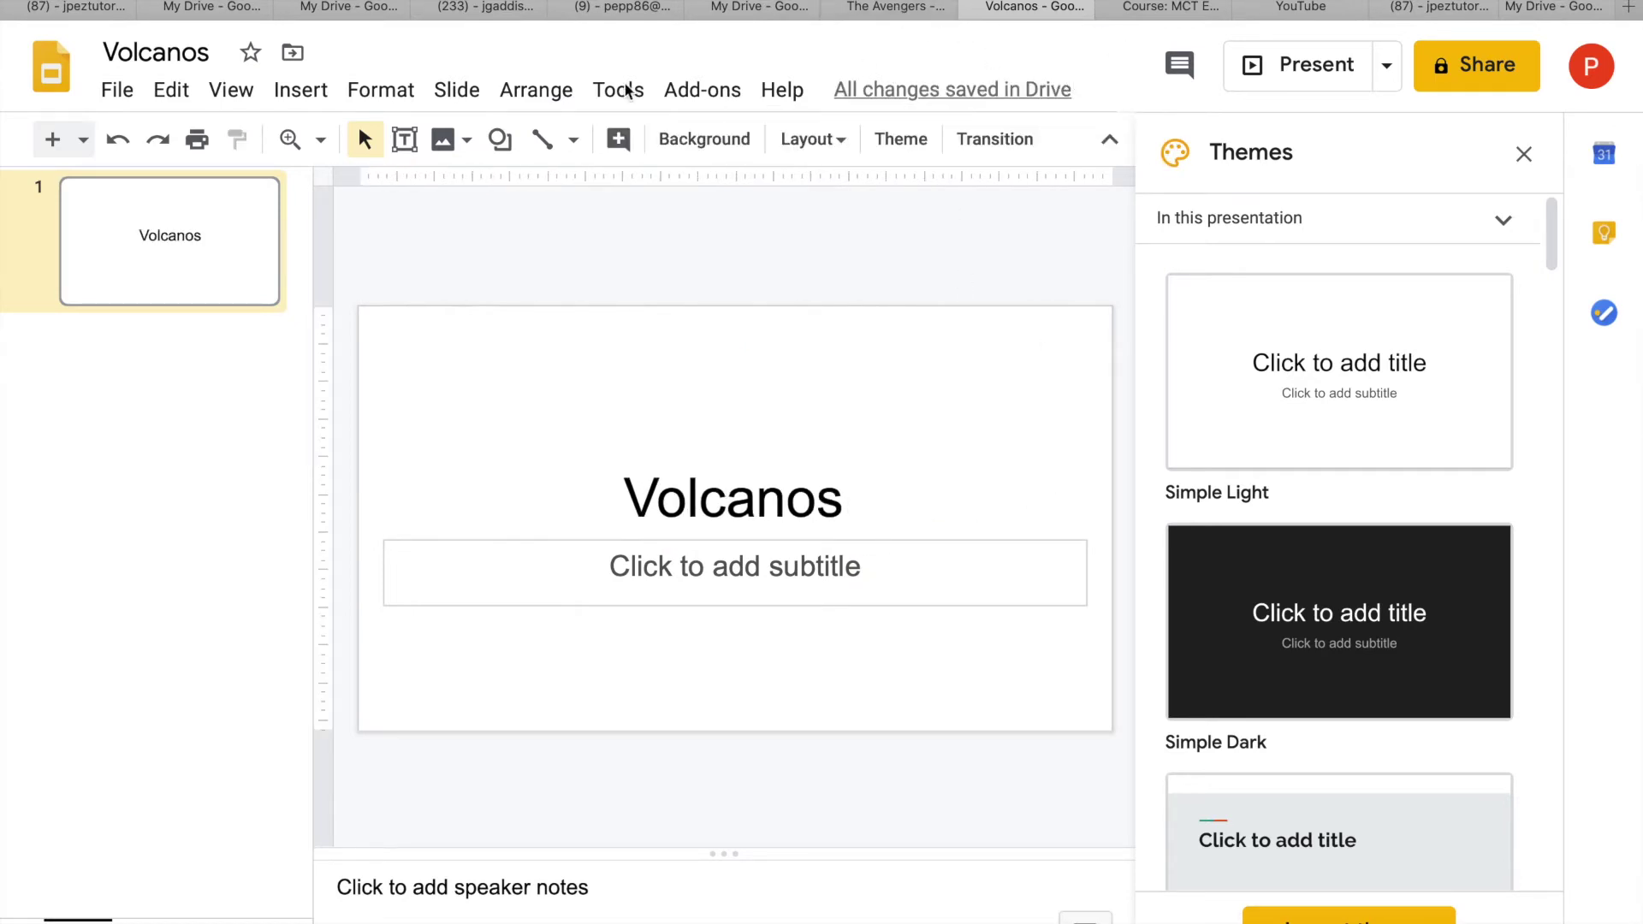
left_click(118, 93)
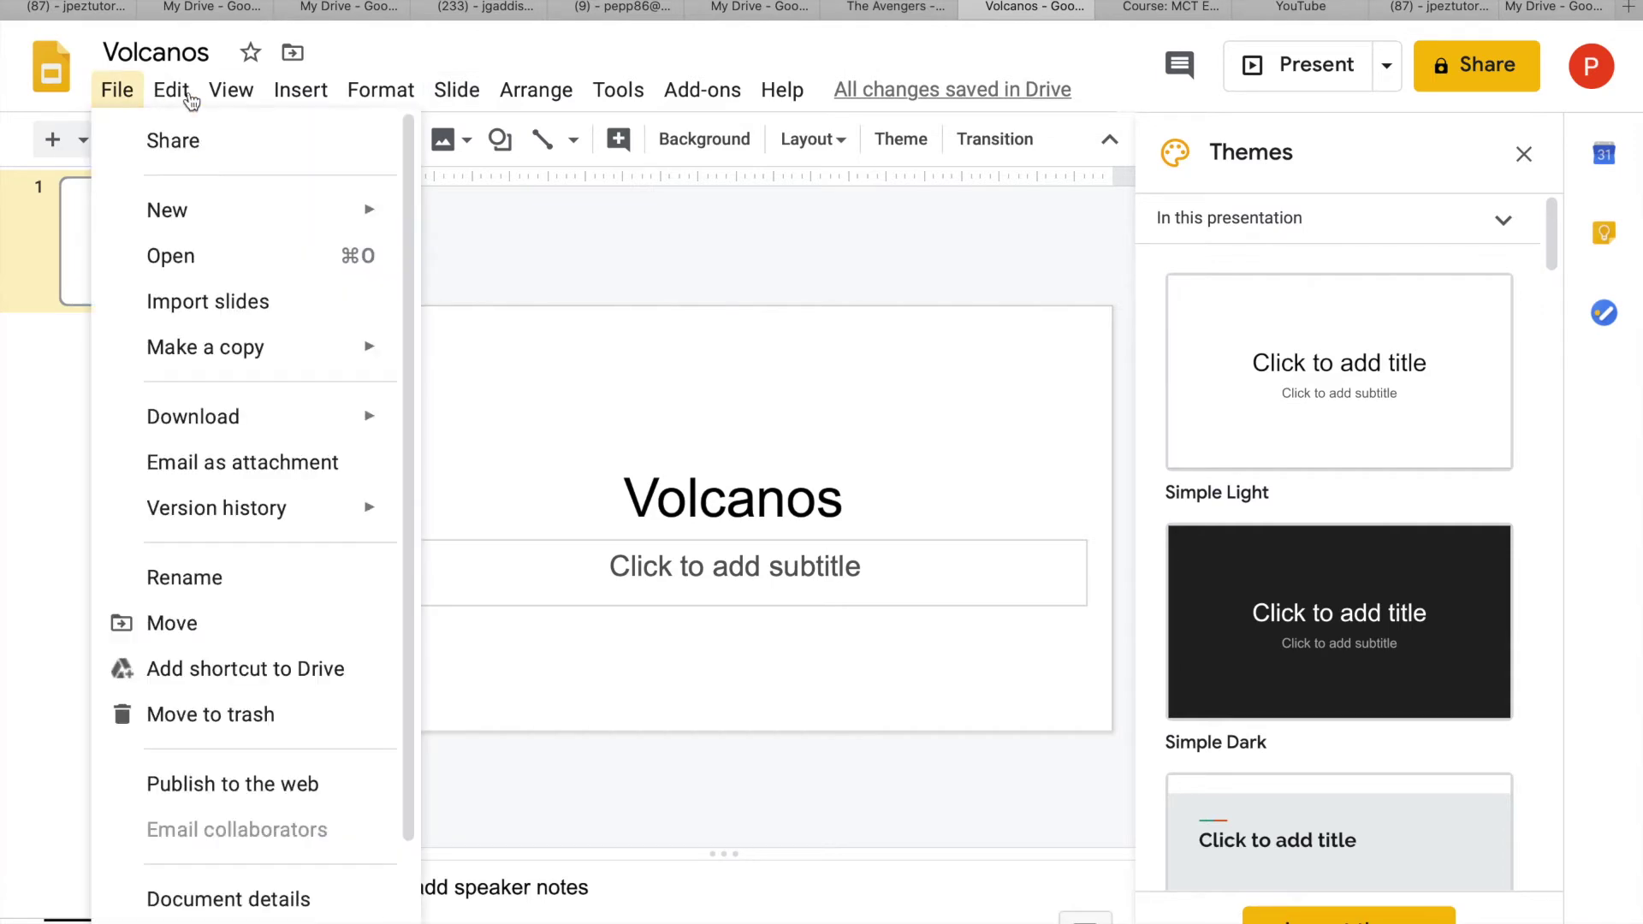
mouse_move(171, 90)
left_click(756, 295)
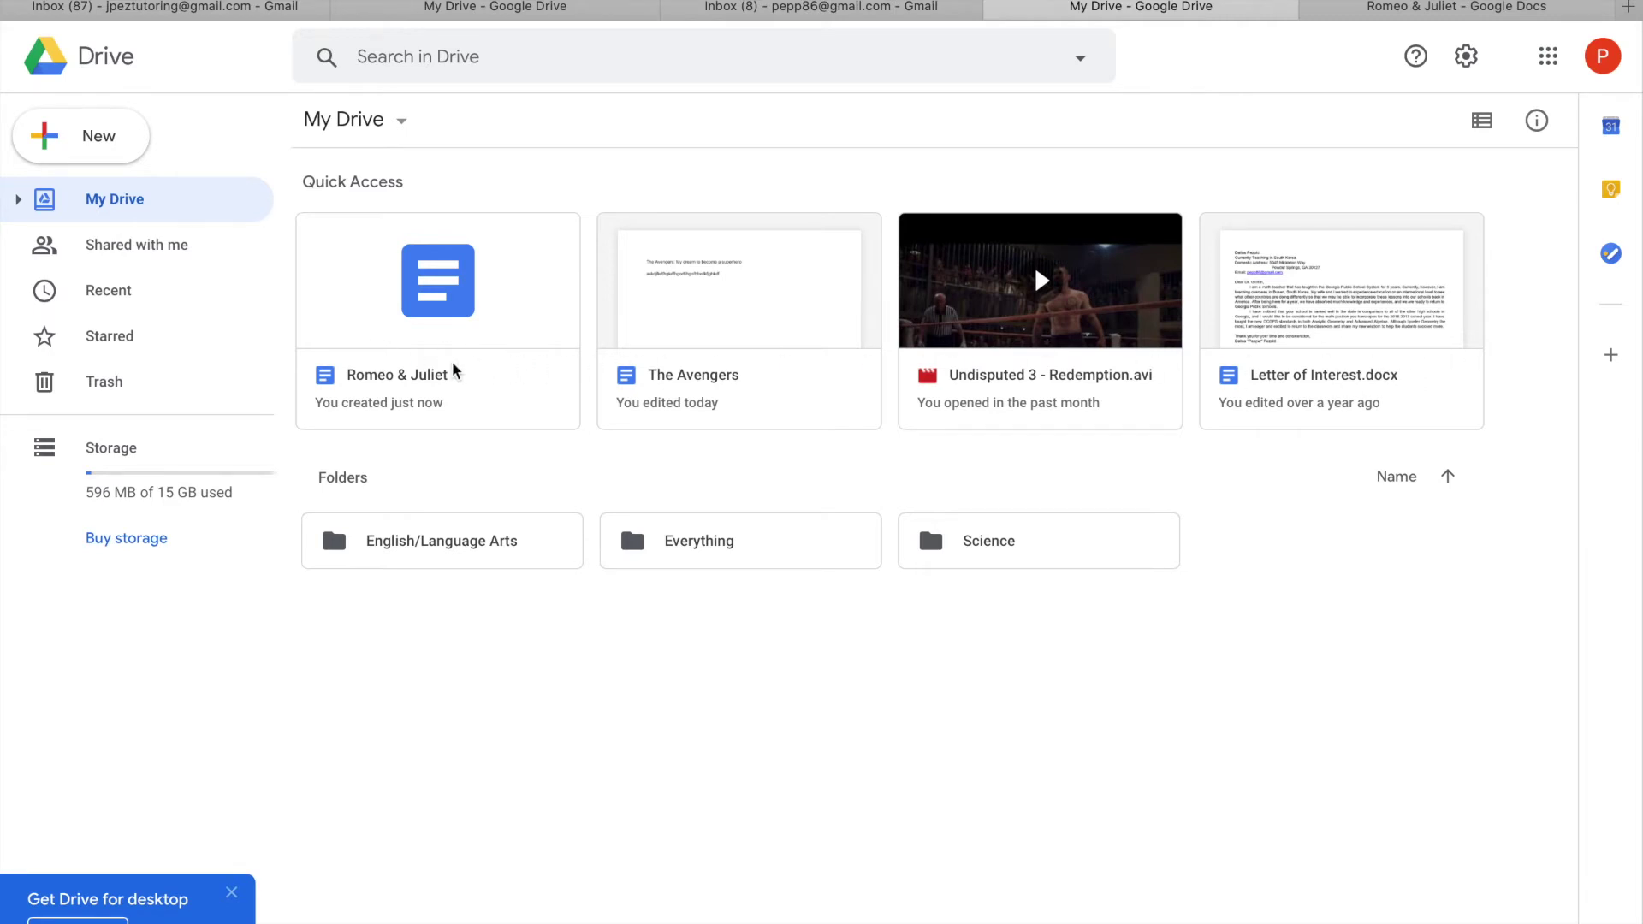
left_click(467, 552)
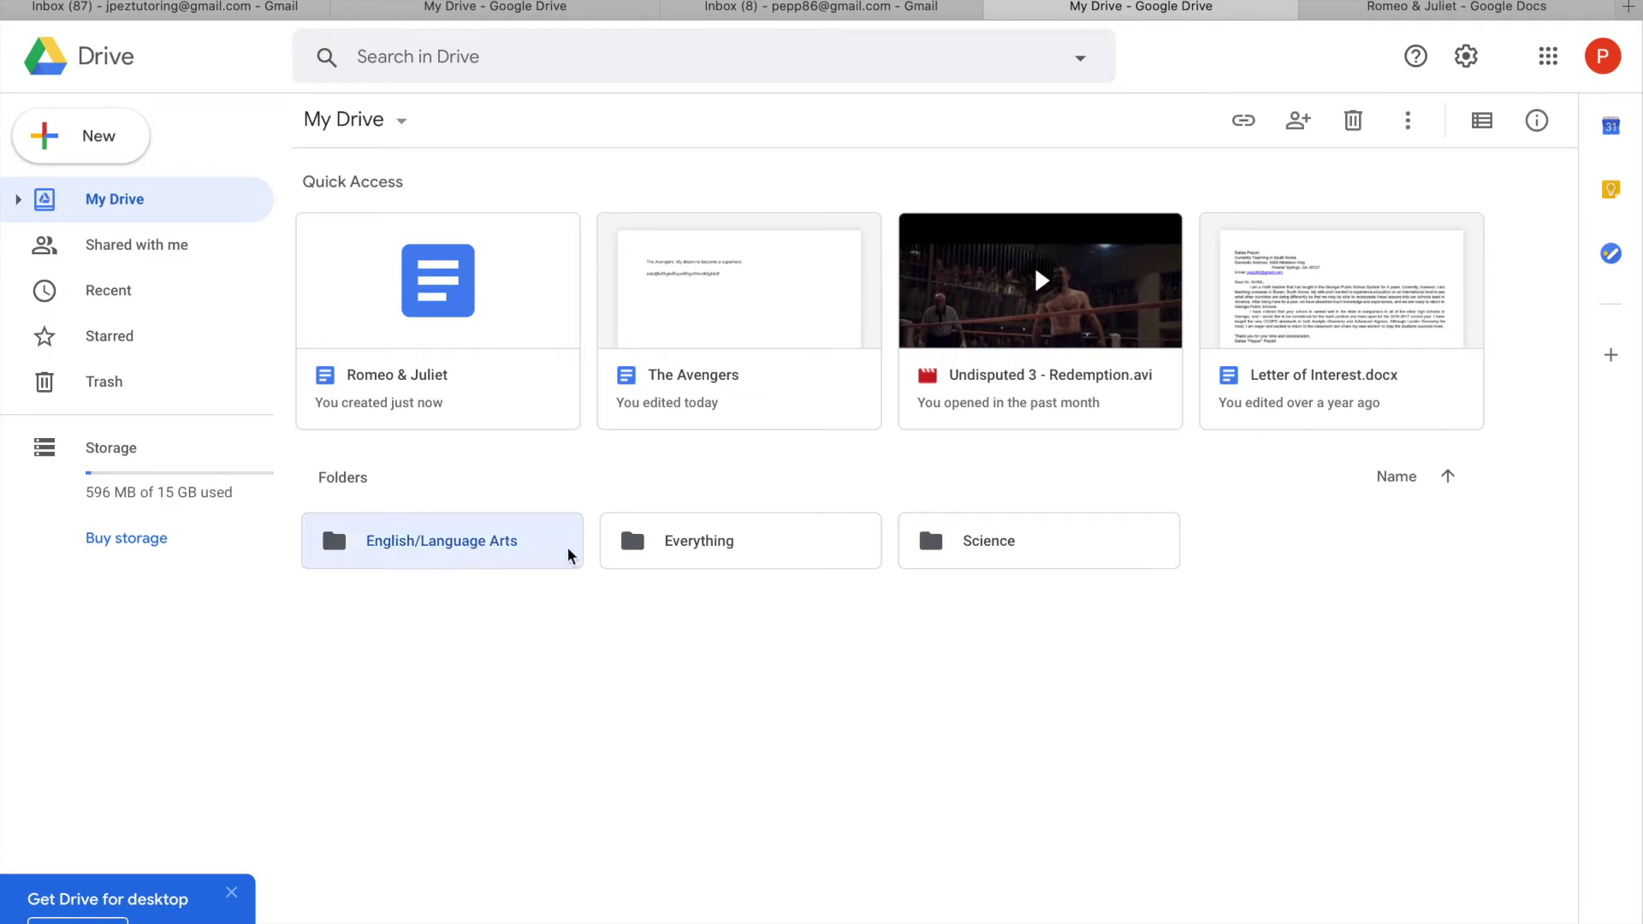
left_click(717, 555)
left_click(1059, 549)
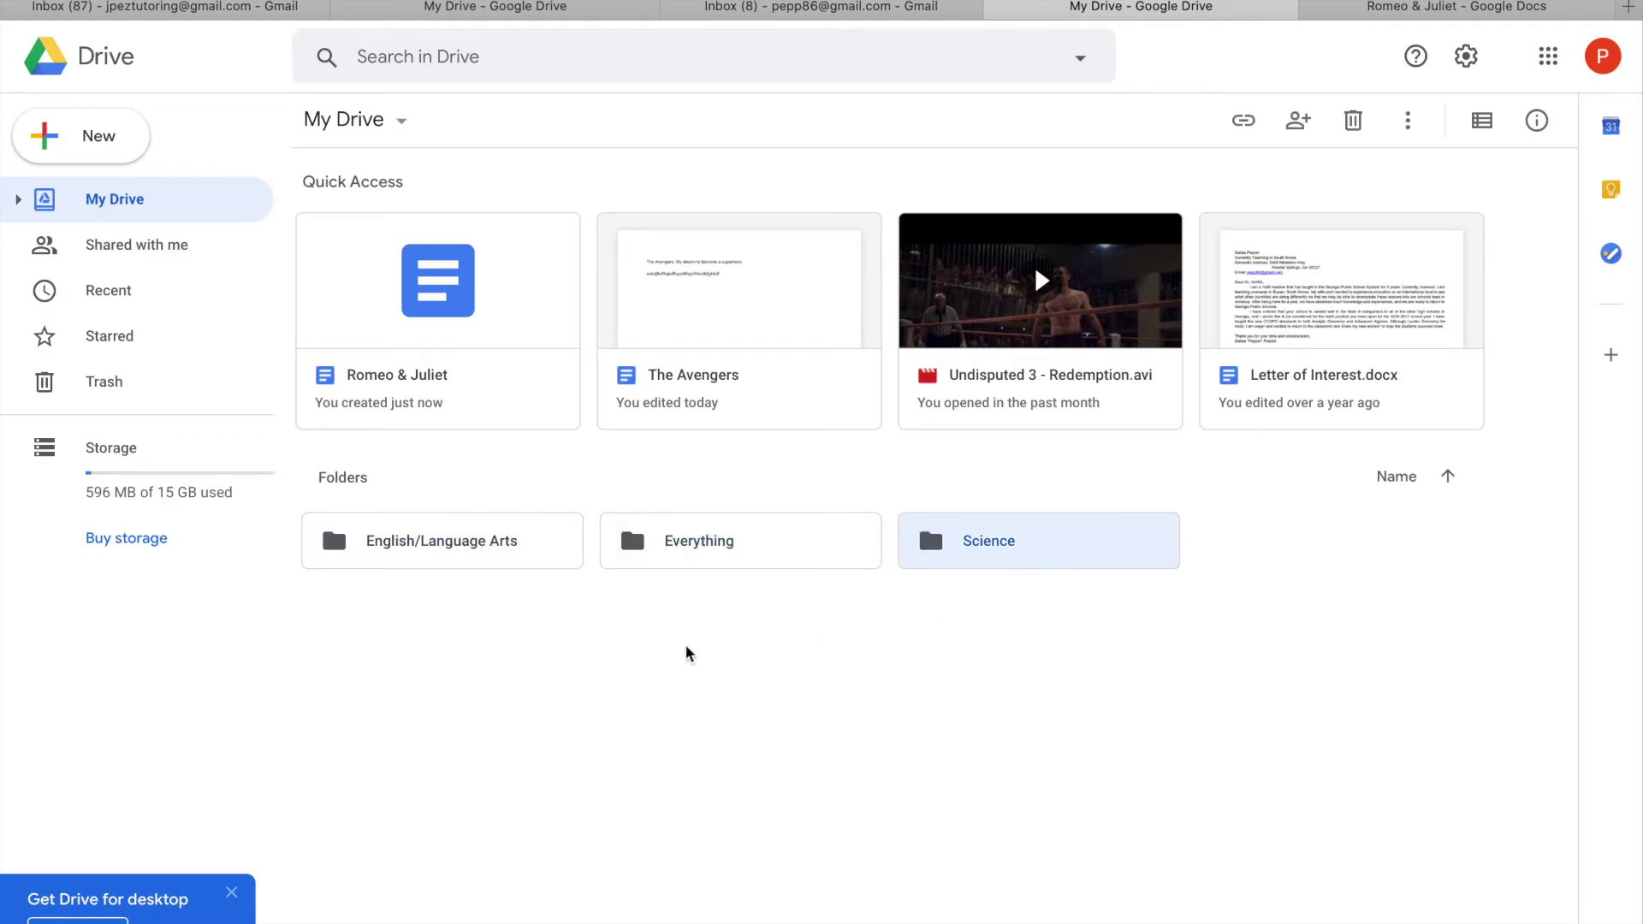
left_click(443, 558)
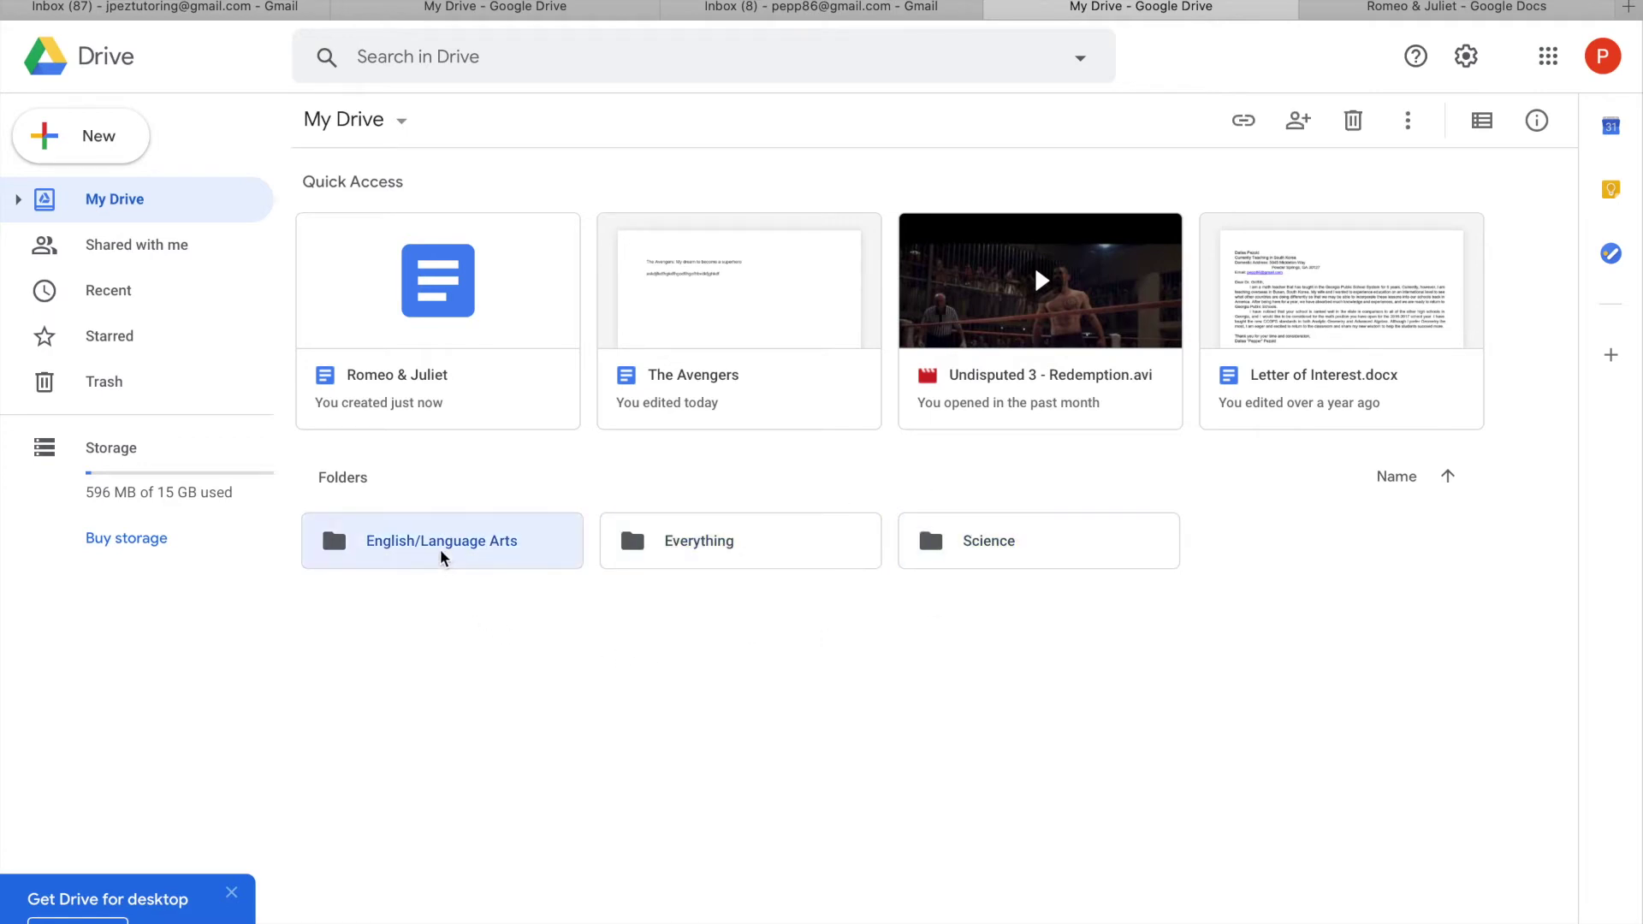
left_click(700, 559)
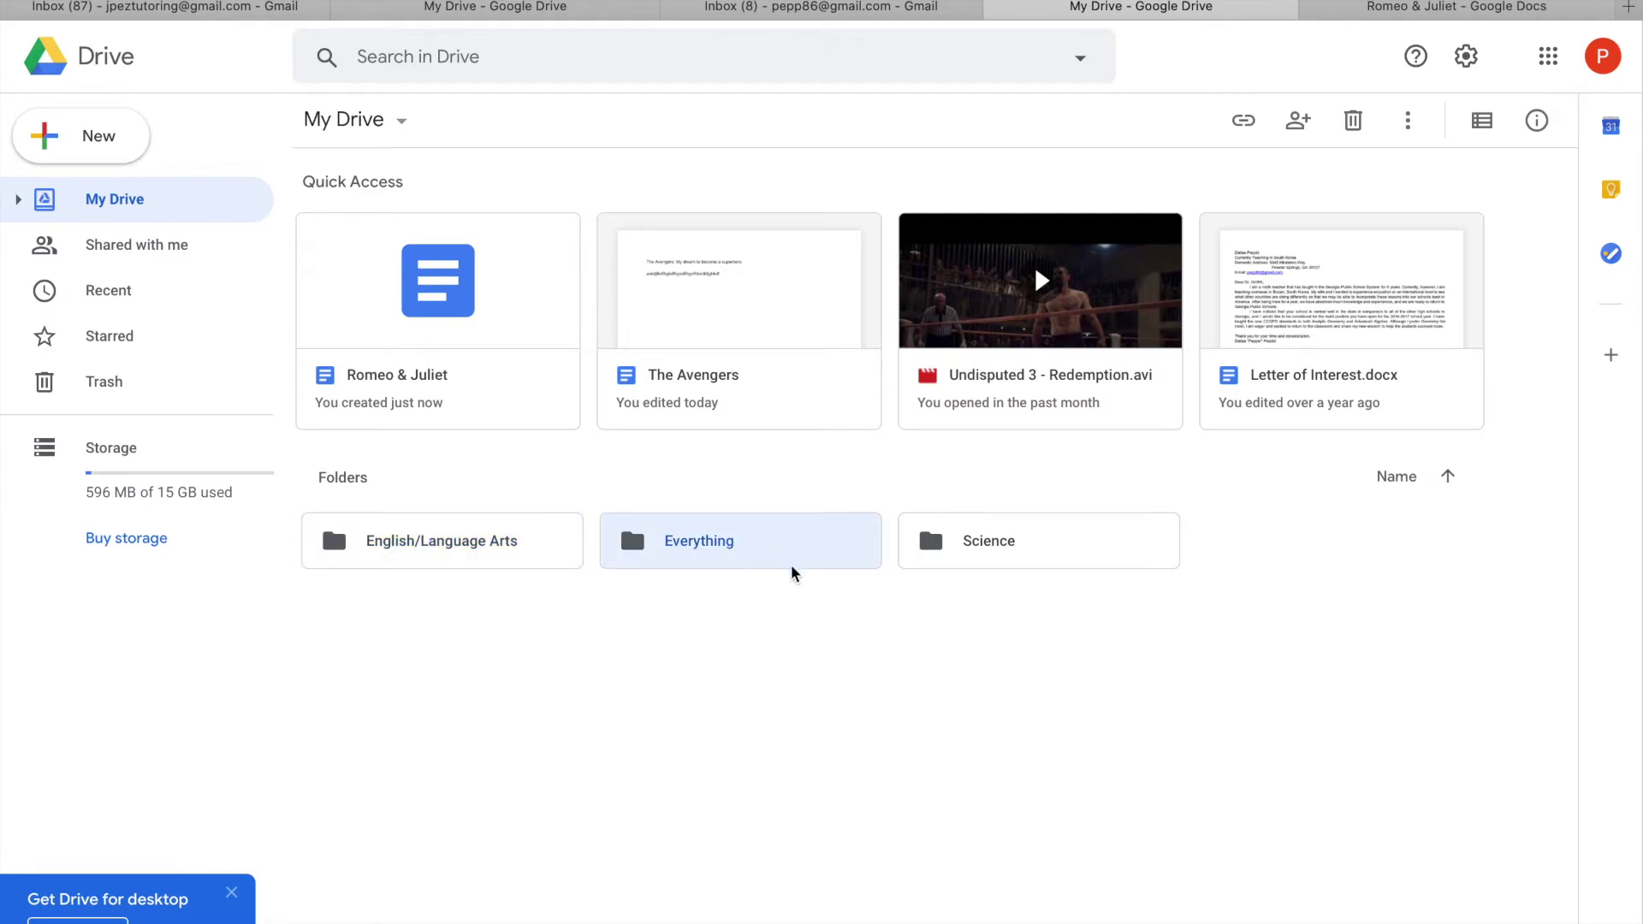
left_click(1042, 549)
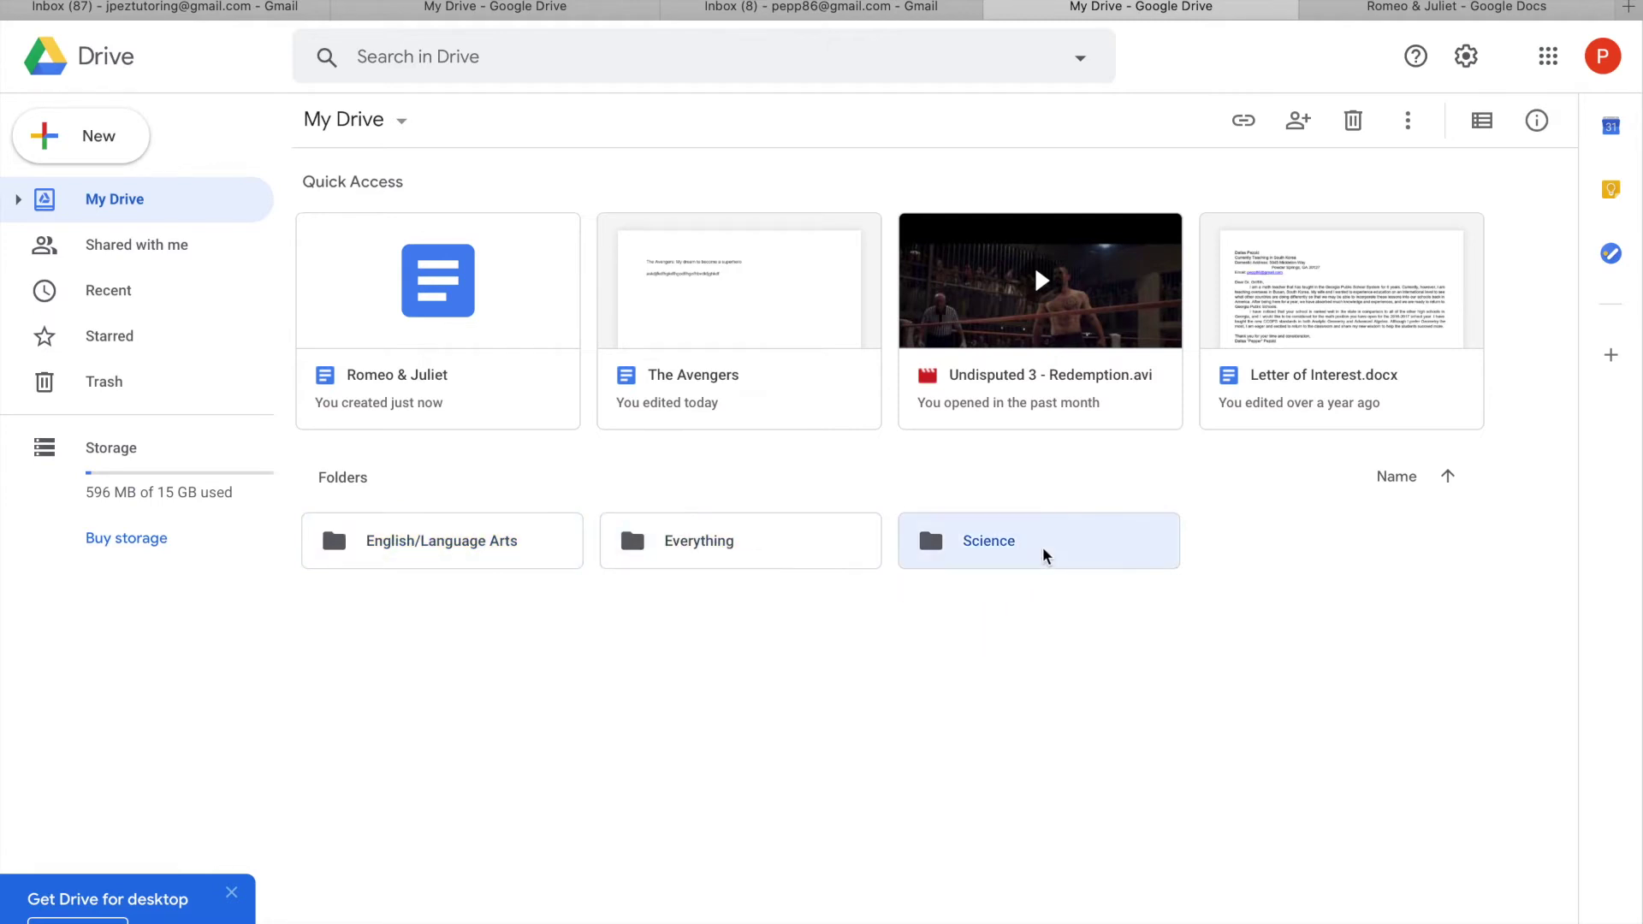
left_click(1040, 715)
left_click(85, 162)
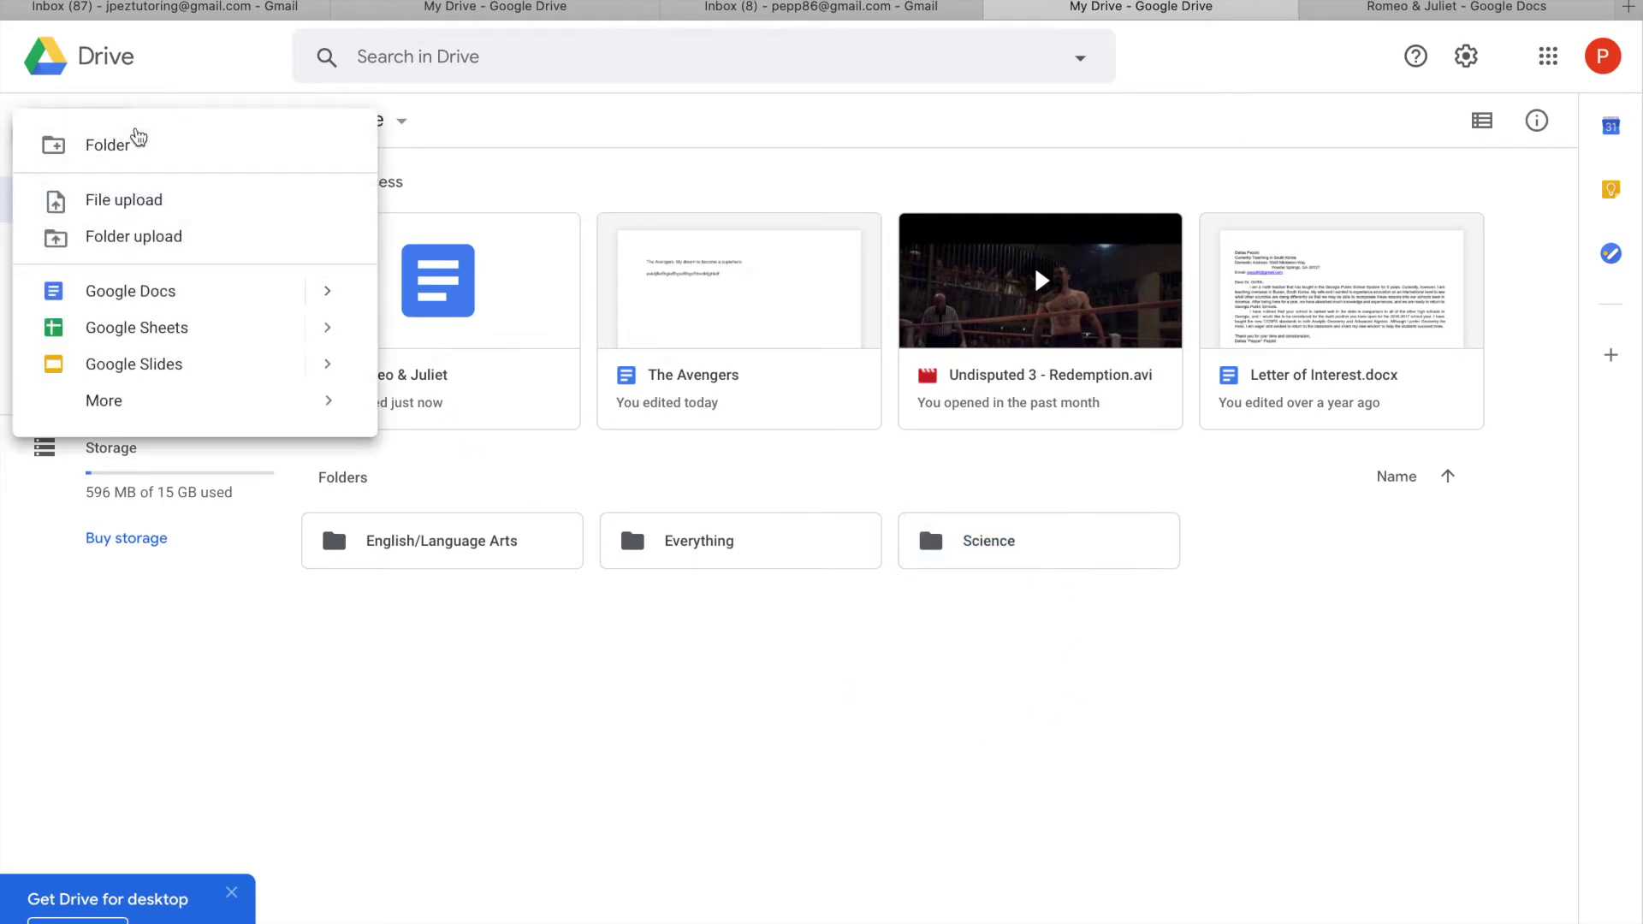
Step: Create a folder named Job Info, then select the Science and Job Info folders
left_click(151, 149)
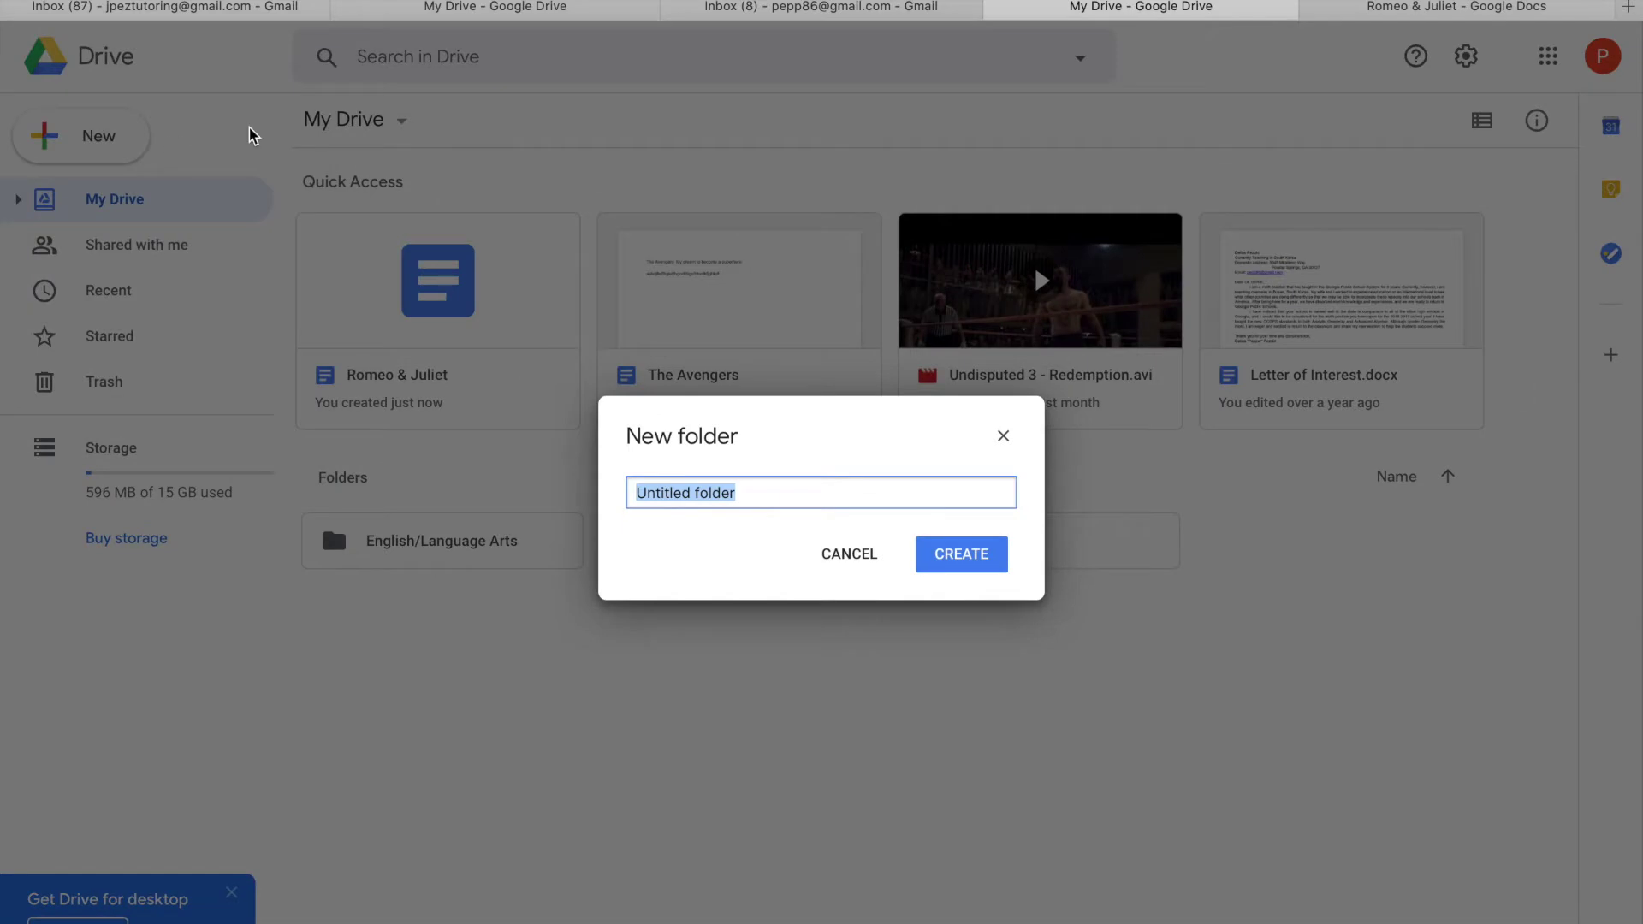
type("Job Info")
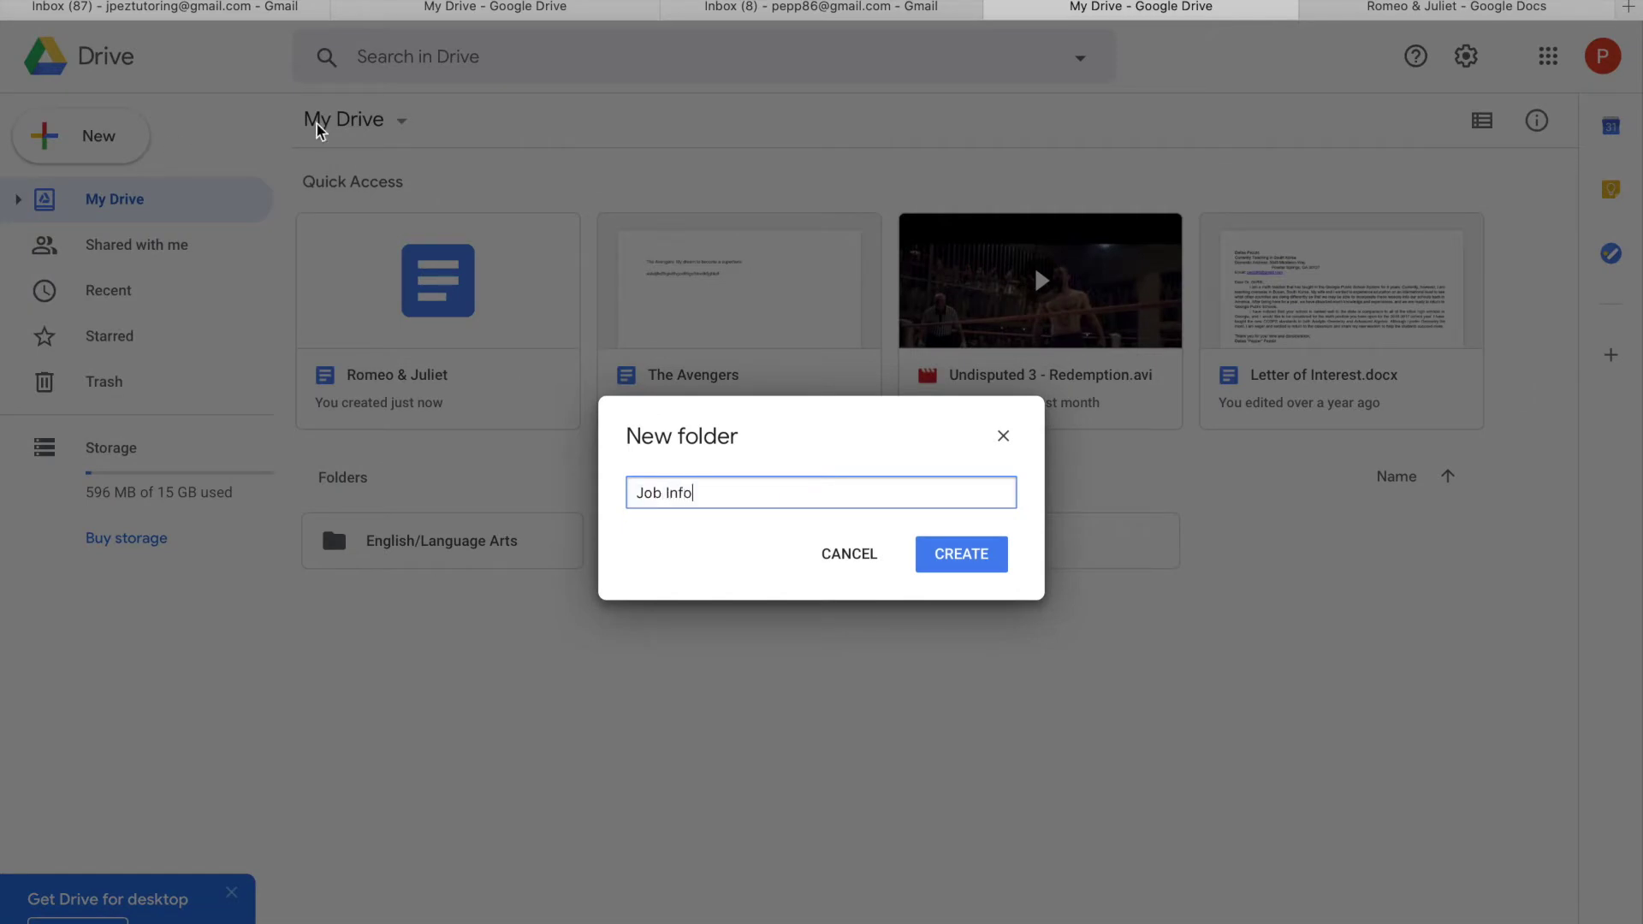
left_click(962, 555)
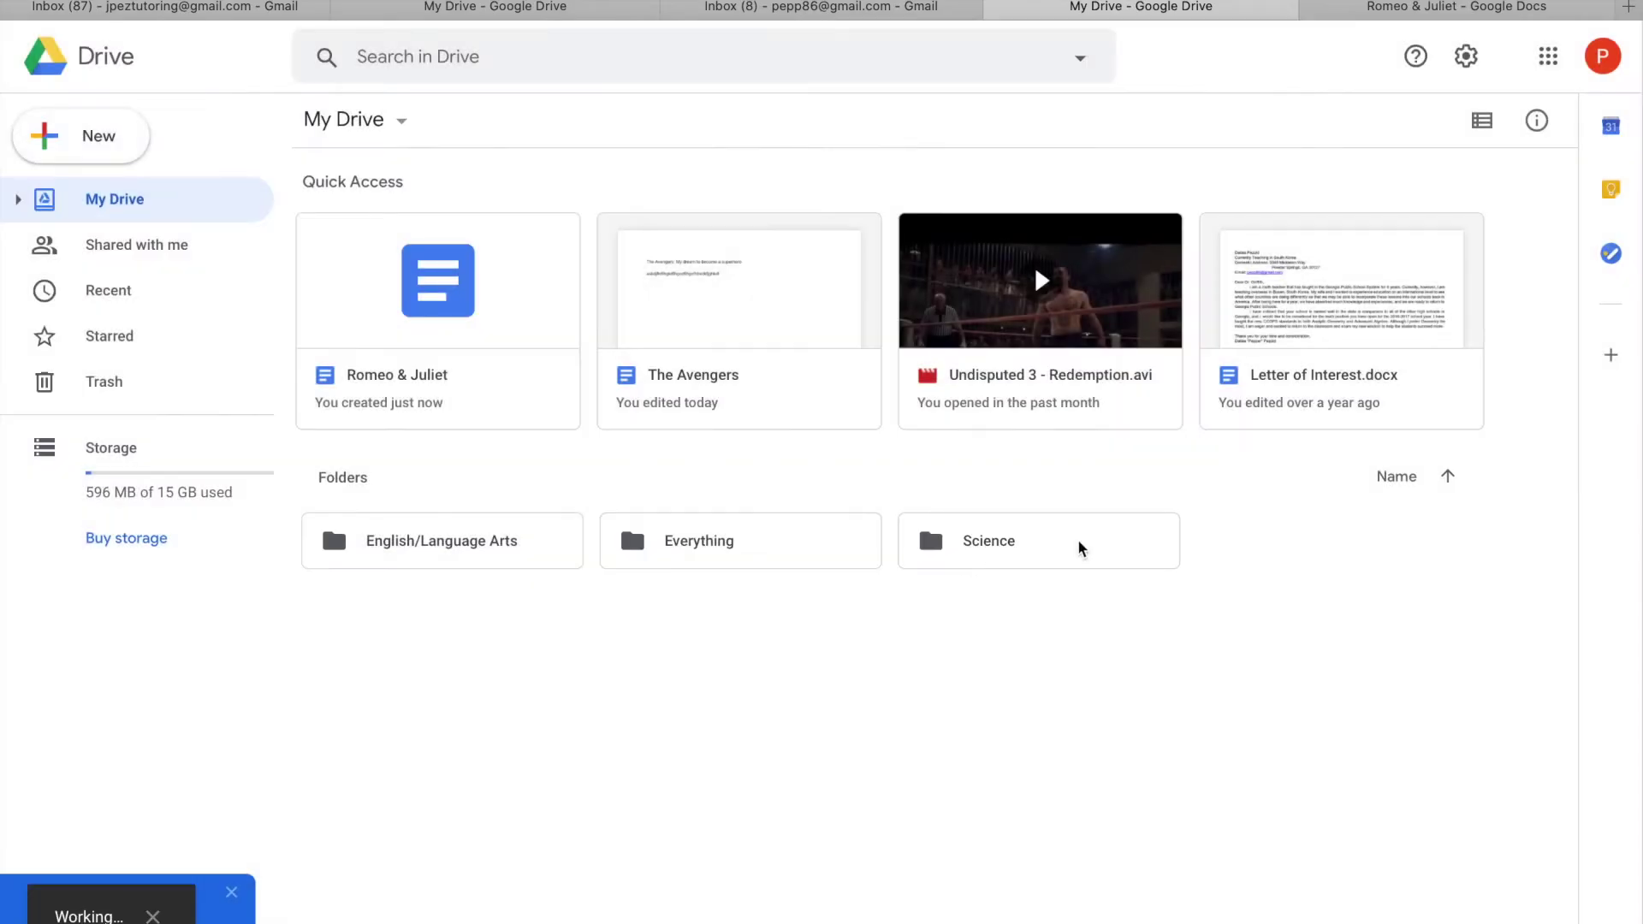
left_click(1300, 560)
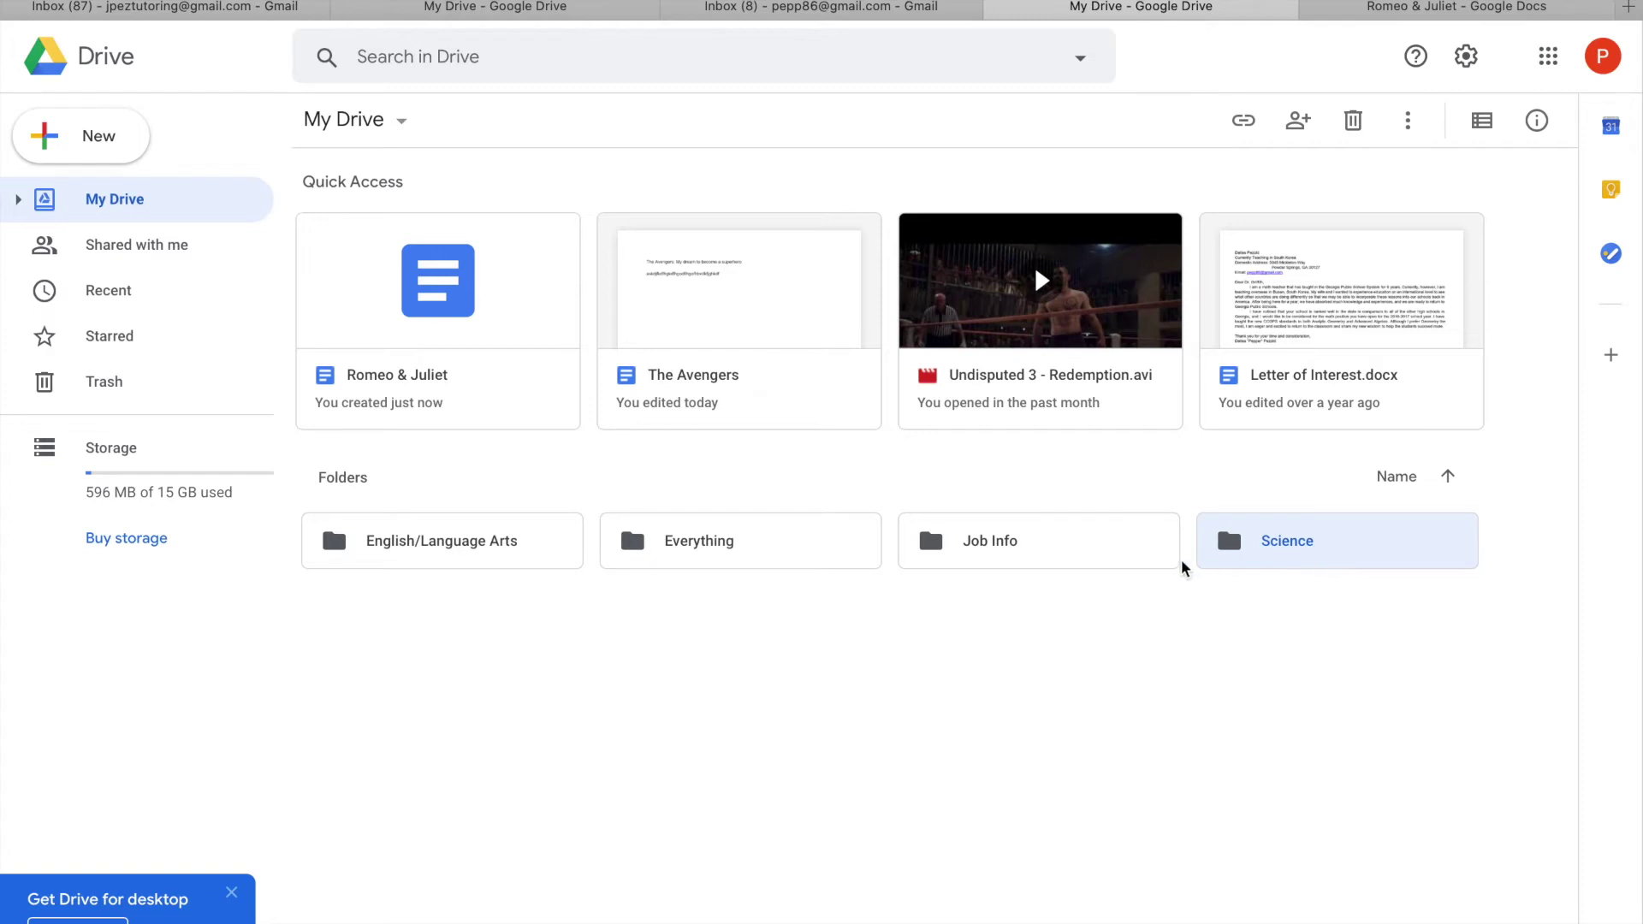
left_click(1061, 551)
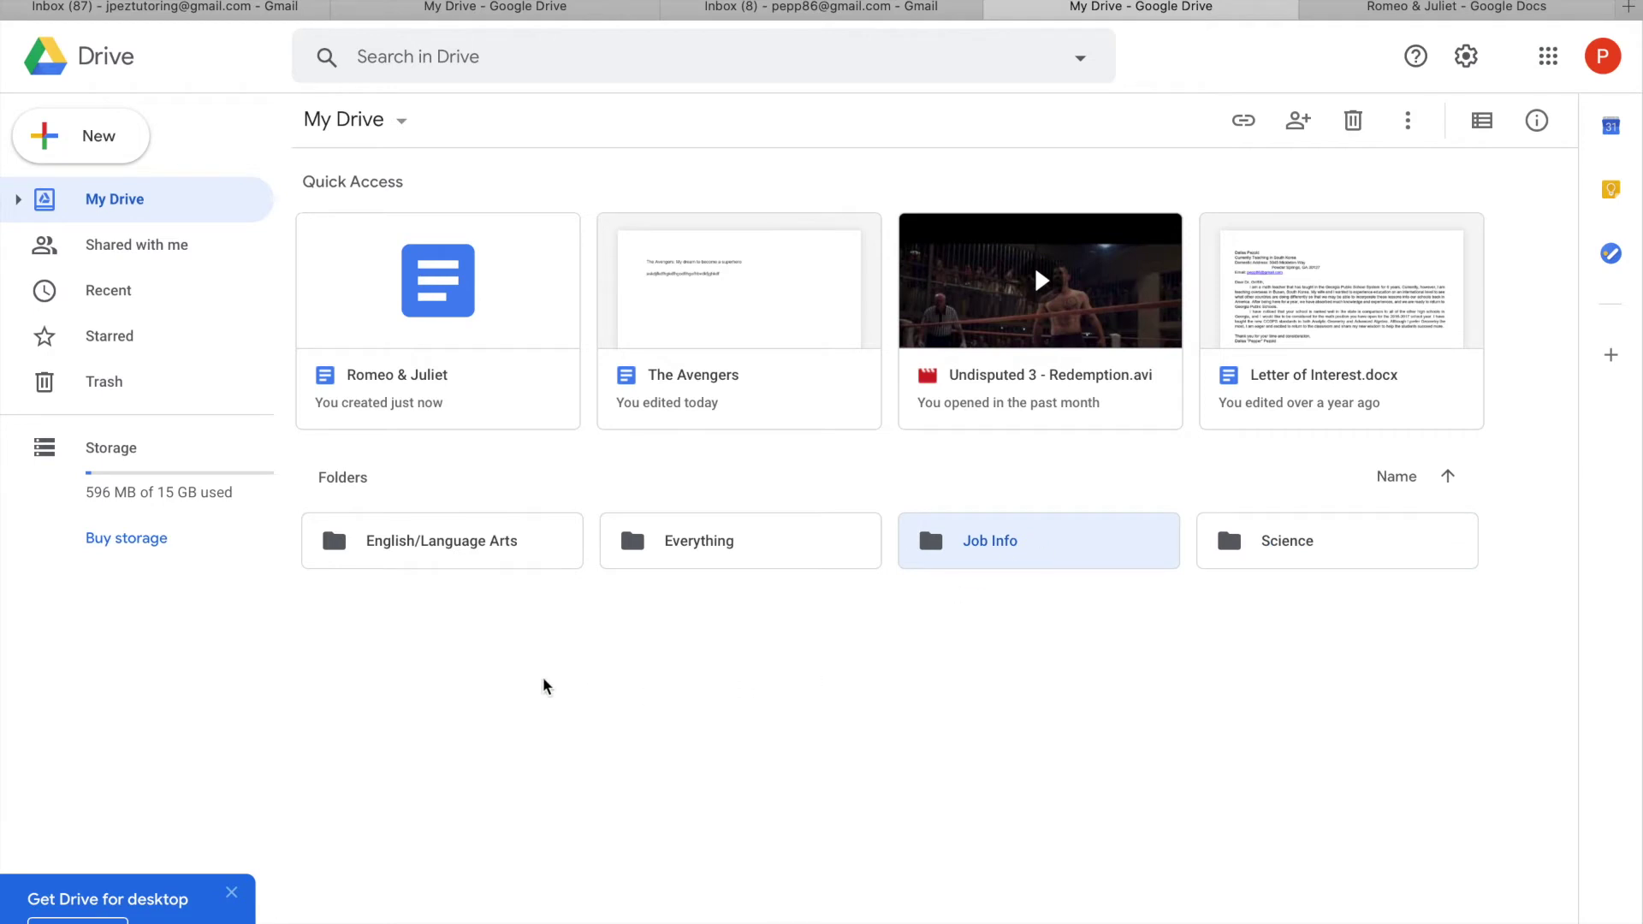
Step: Select each of the four folders in turn, then open English/Language Arts
left_click(404, 564)
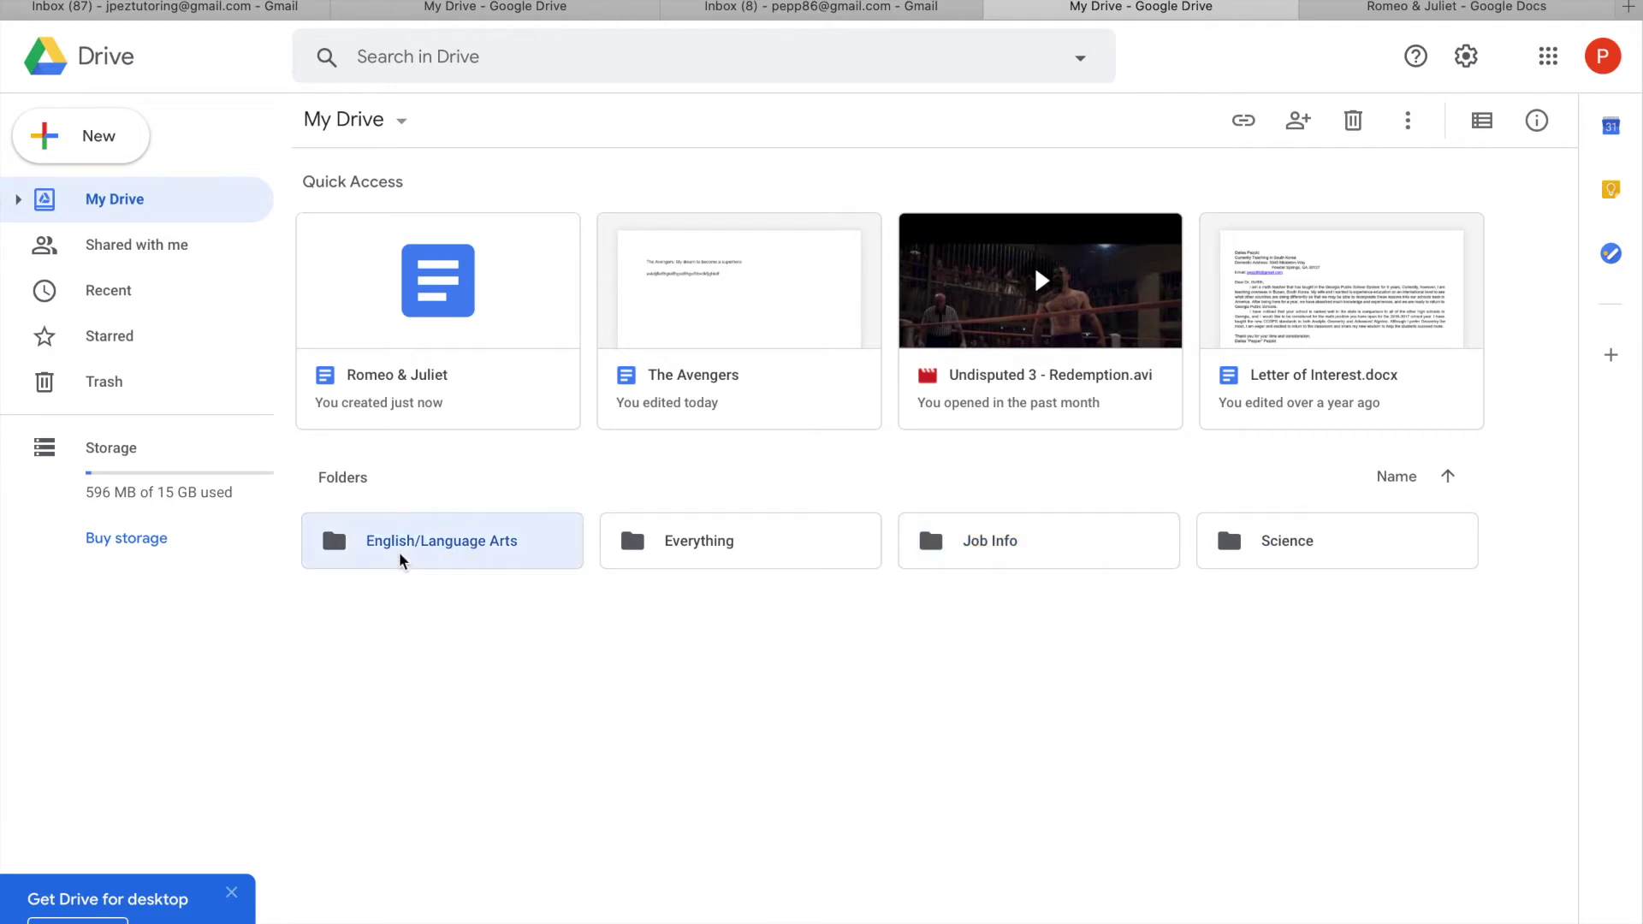
left_click(687, 554)
left_click(996, 555)
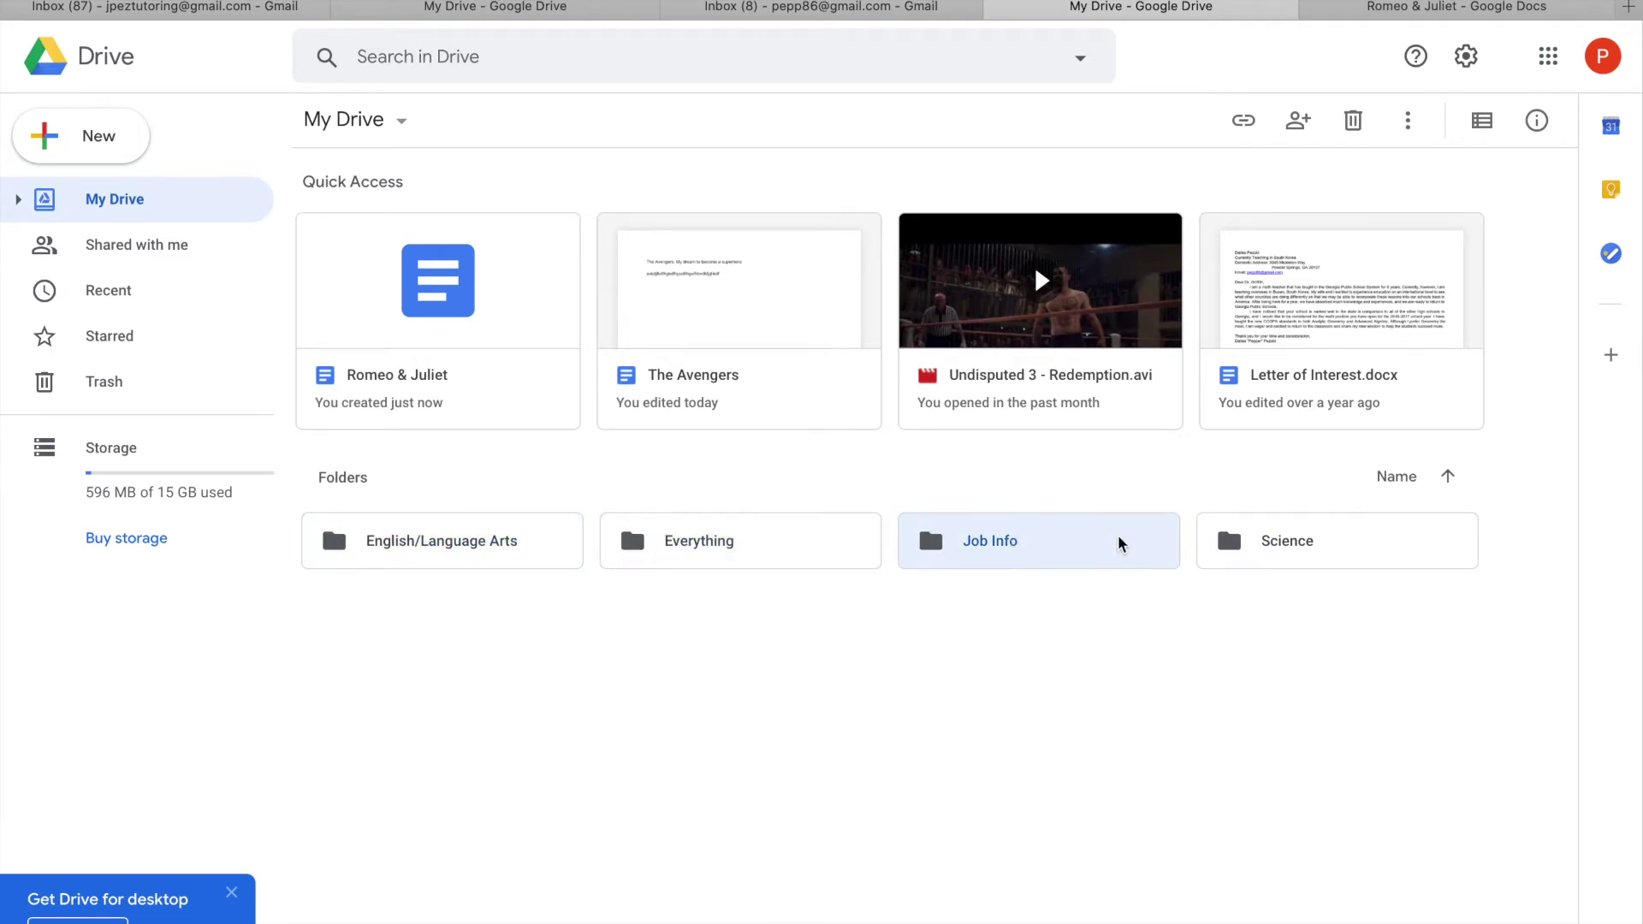
left_click(1320, 560)
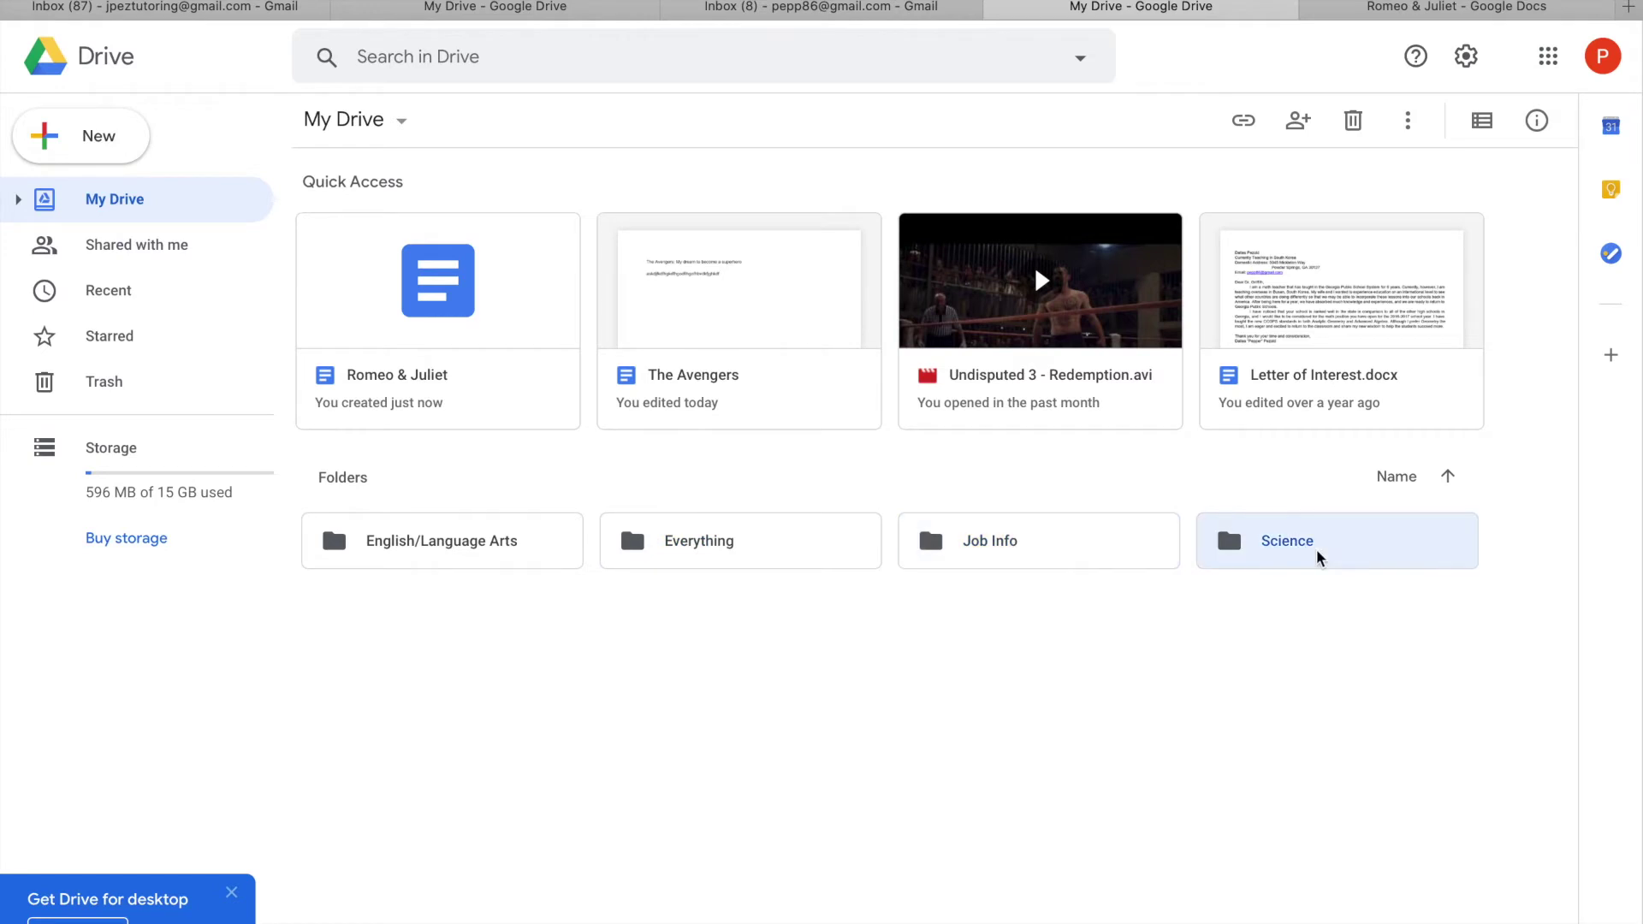
double_click(401, 550)
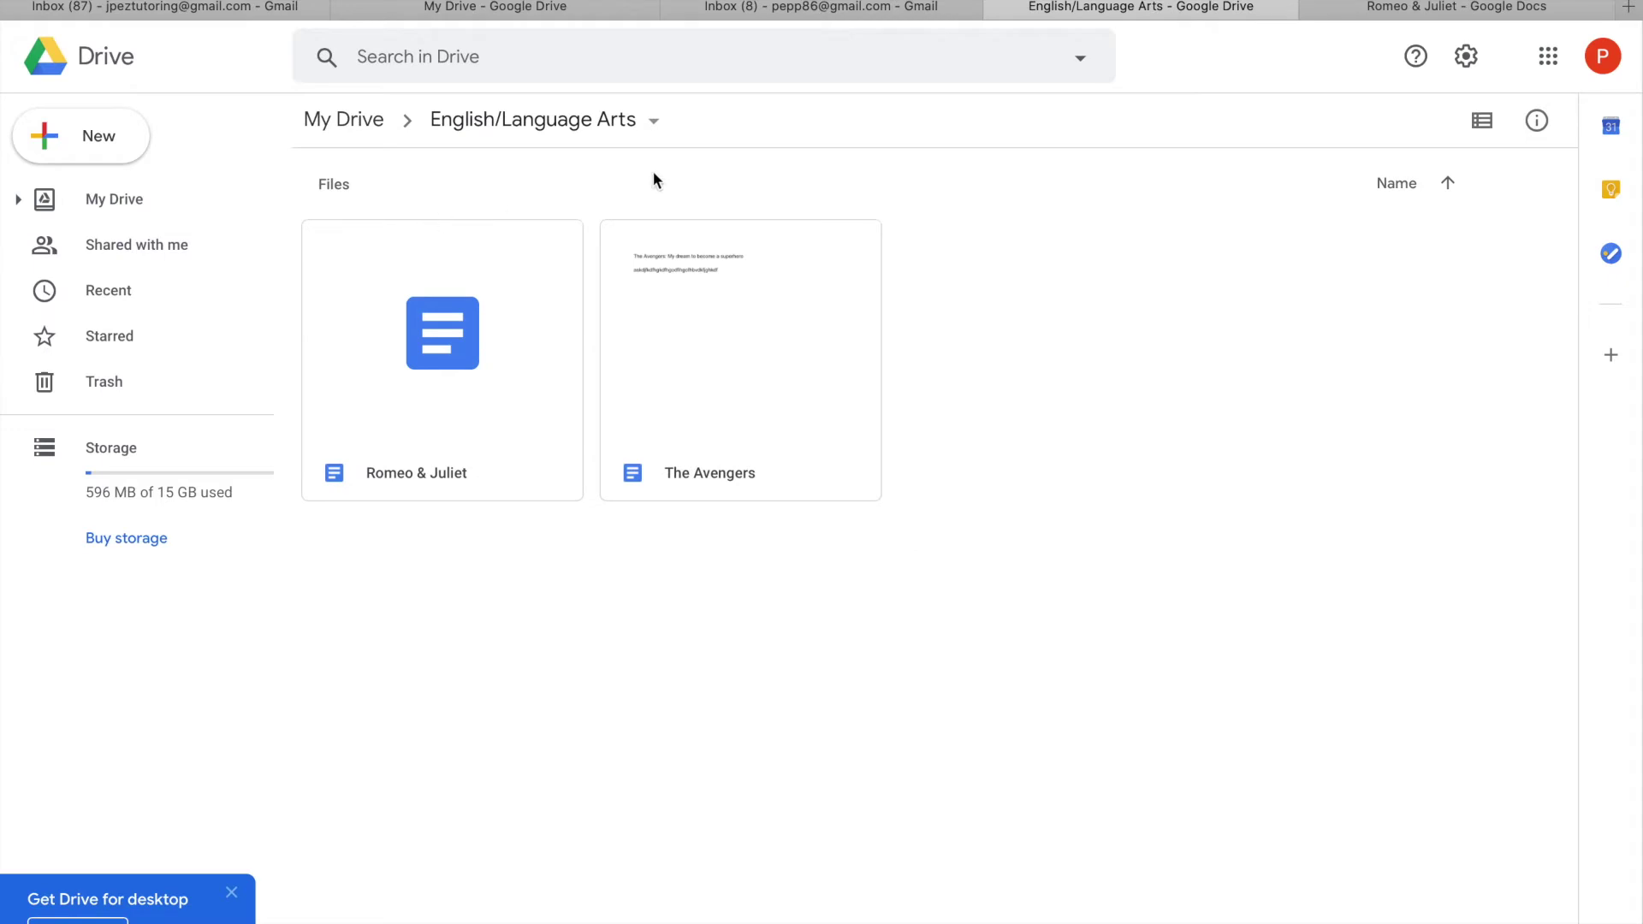
Step: Rename the folder to XX English/Language Arts and return to My Drive
left_click(654, 133)
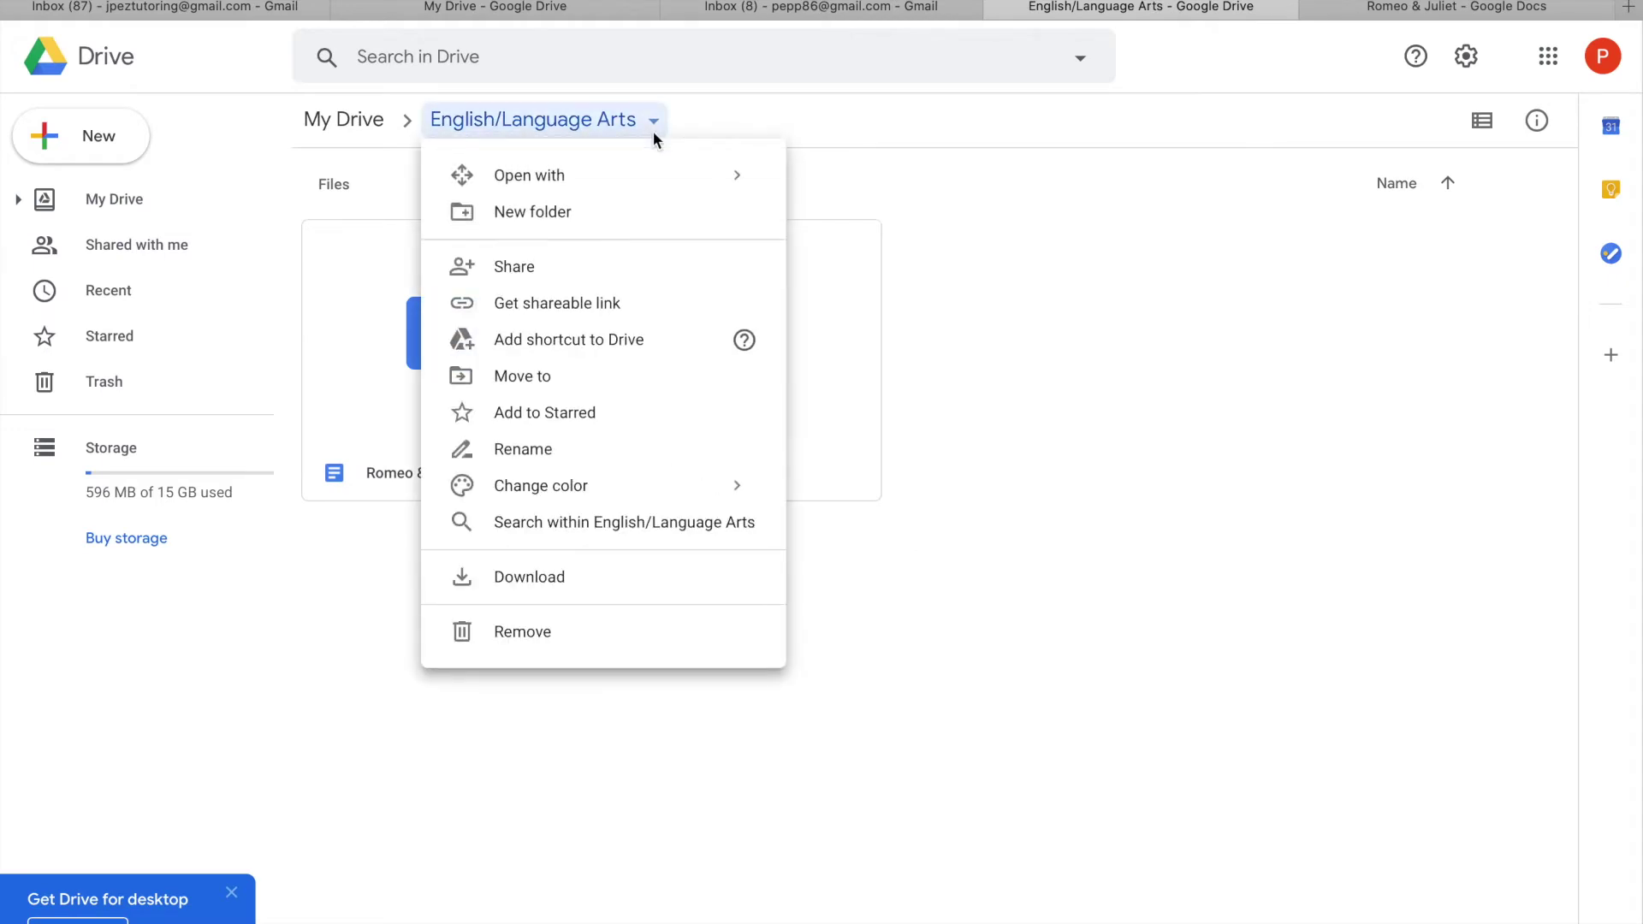
left_click(546, 453)
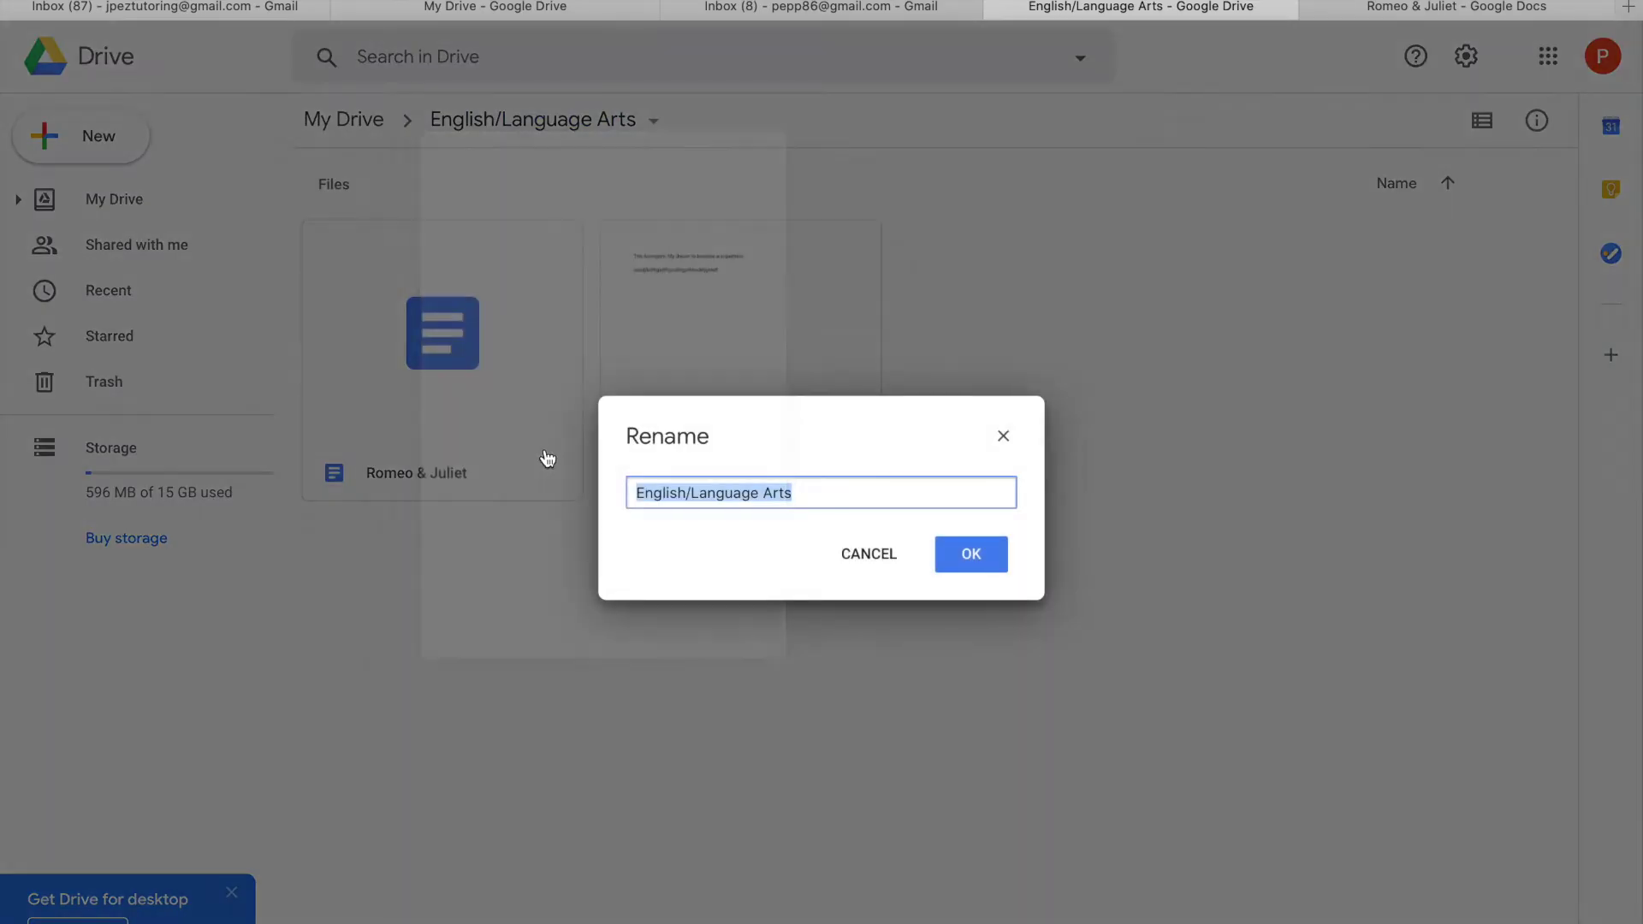
left_click(640, 494)
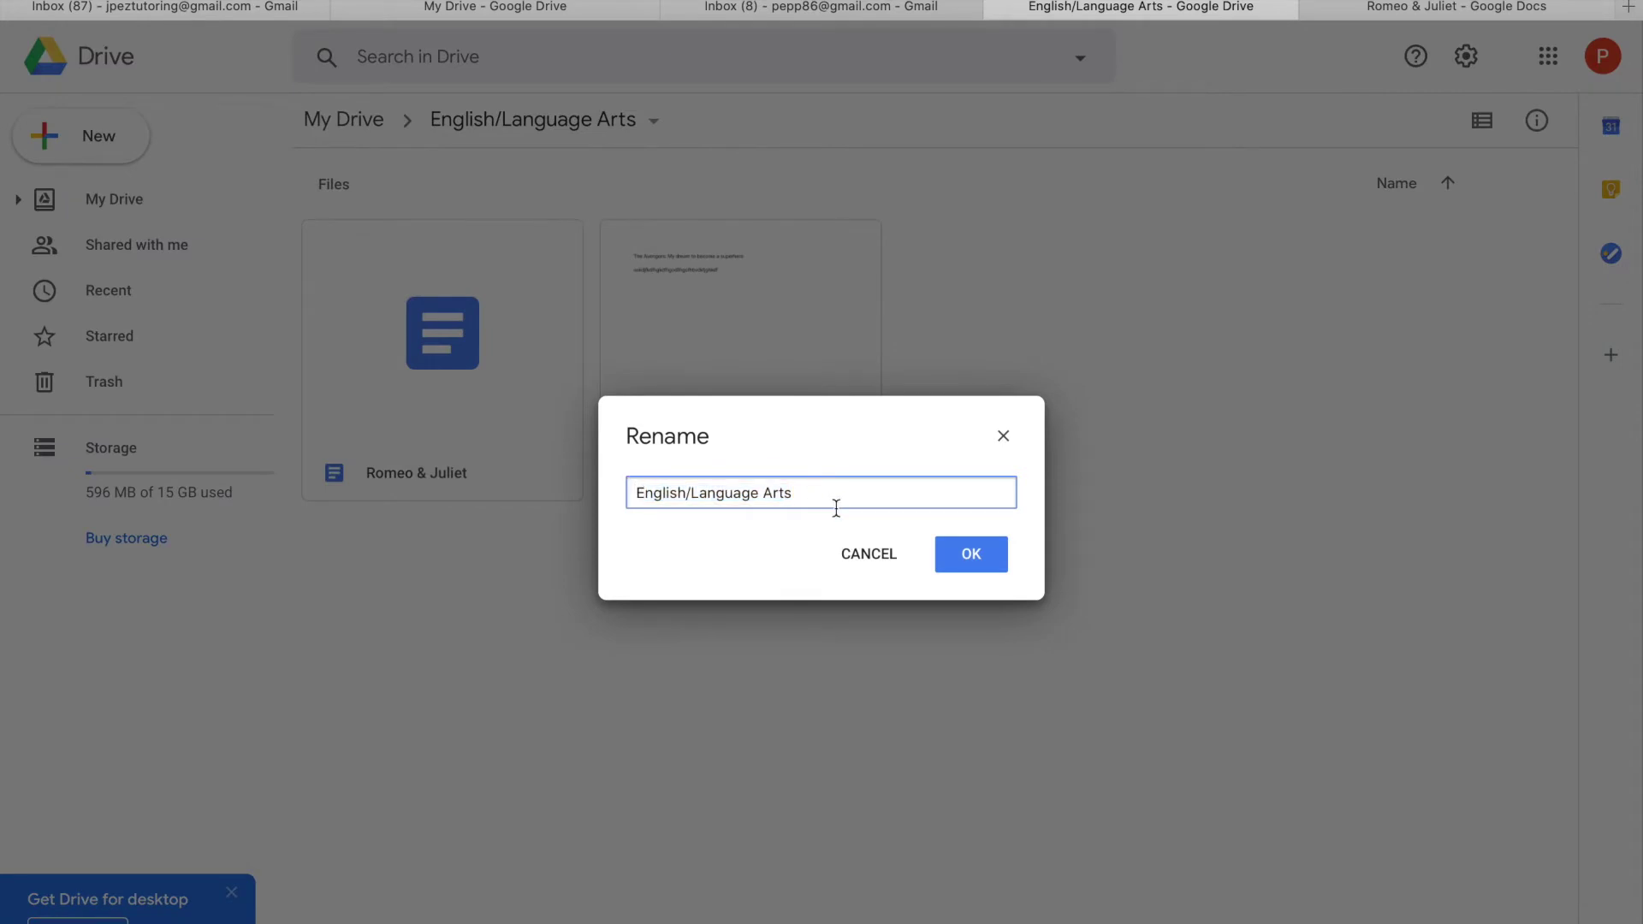
type("XX")
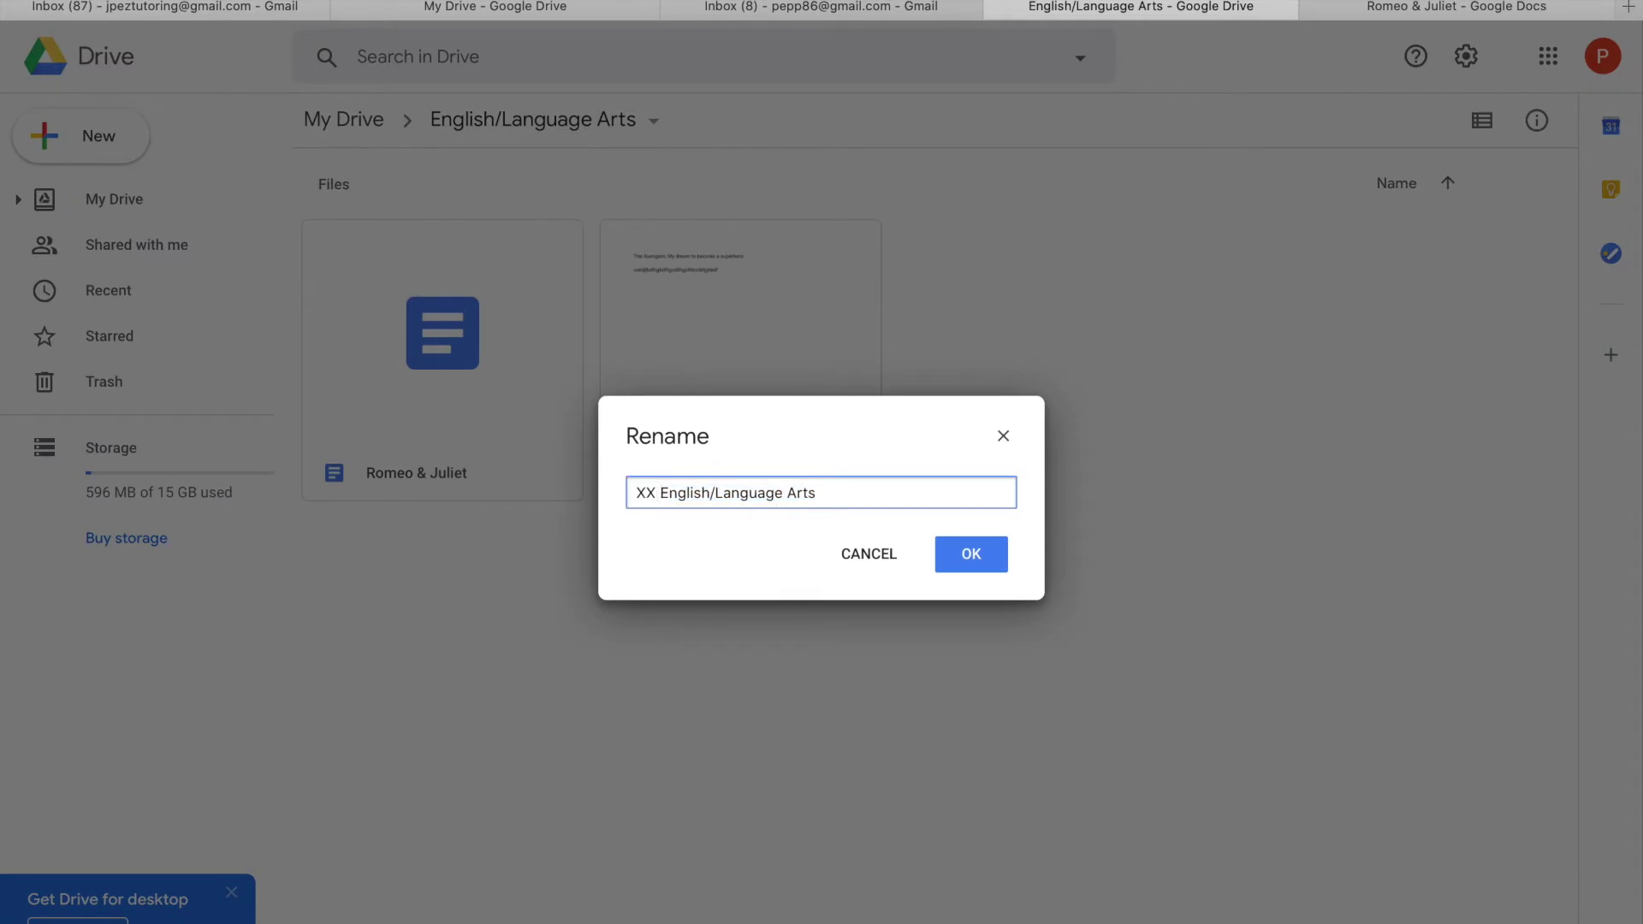
left_click(963, 558)
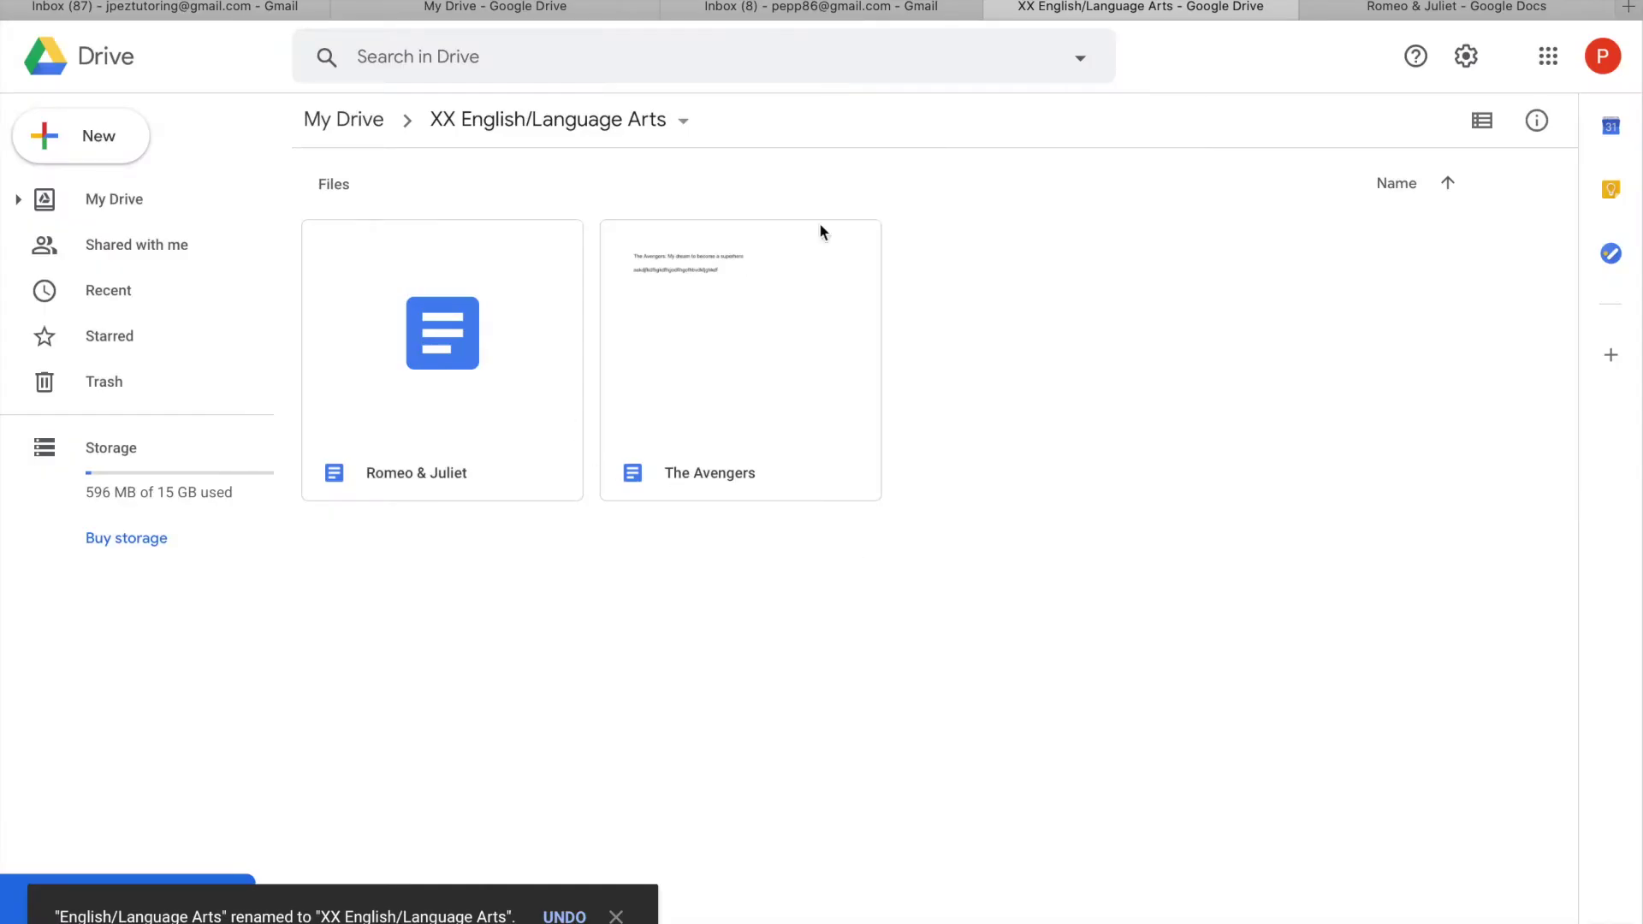
left_click(354, 128)
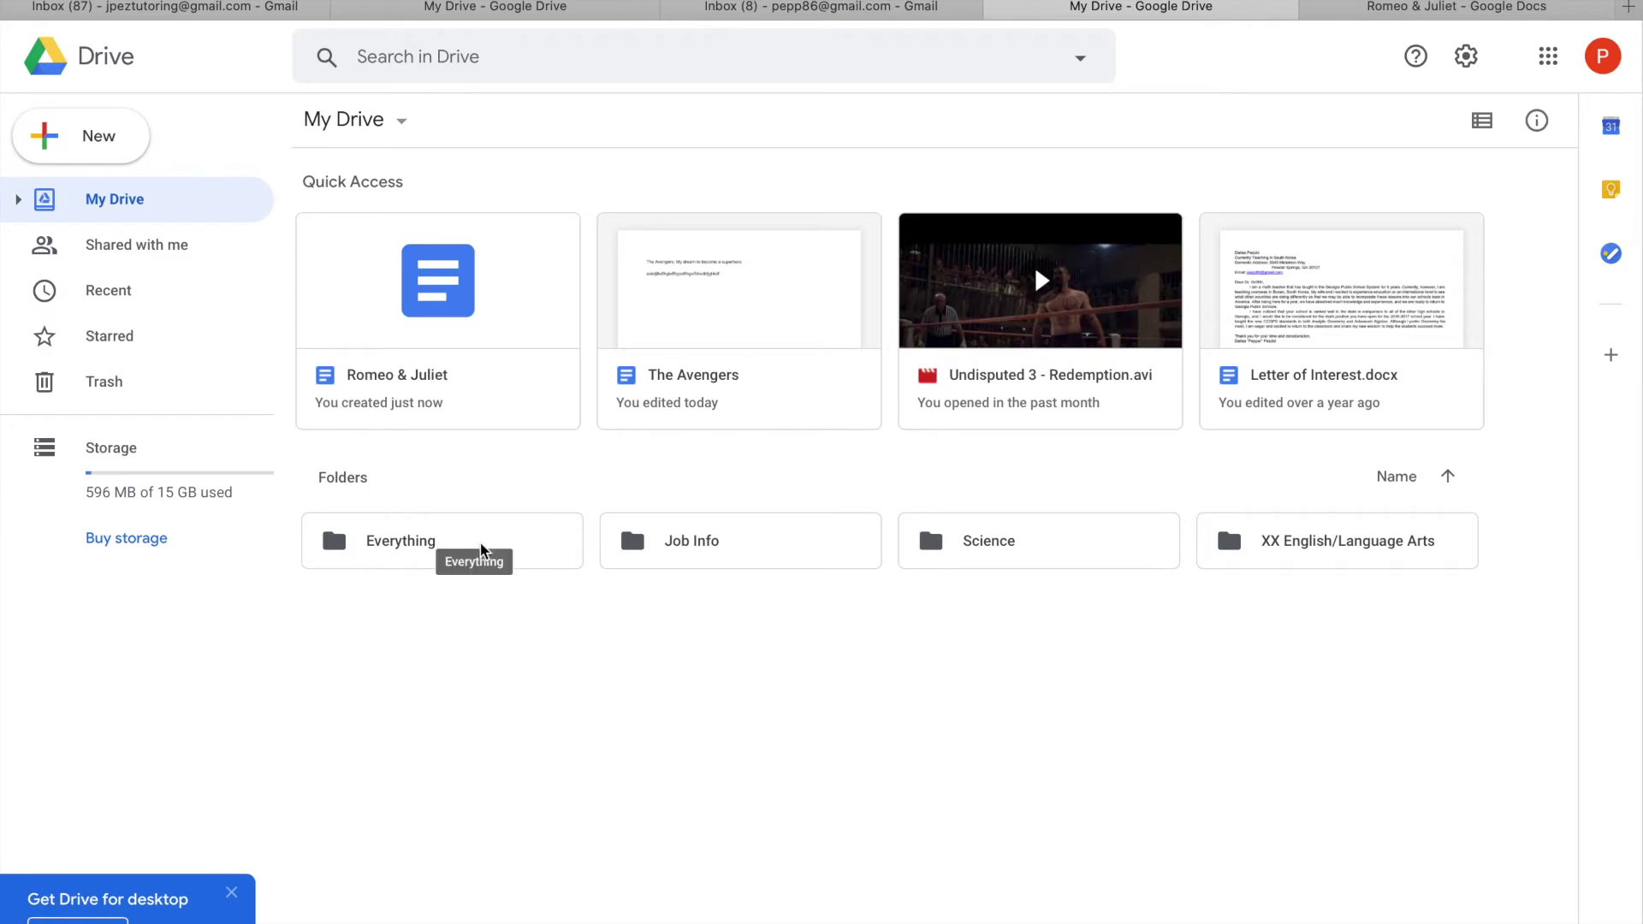
Step: Change the Everything folder's colour to red
right_click(480, 551)
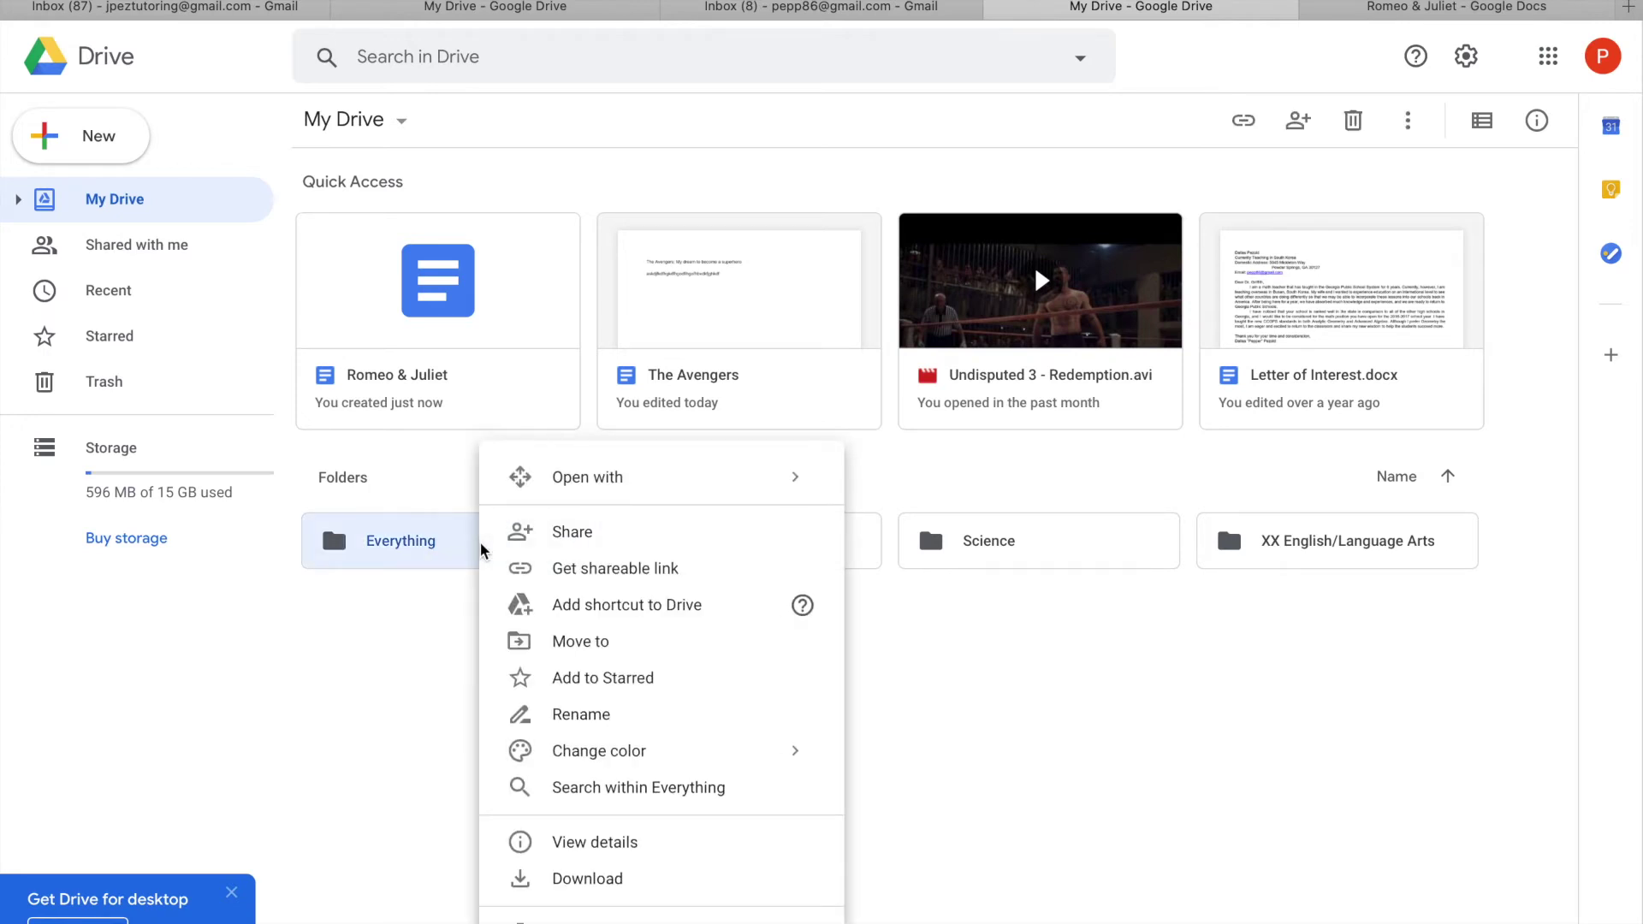
mouse_move(638, 754)
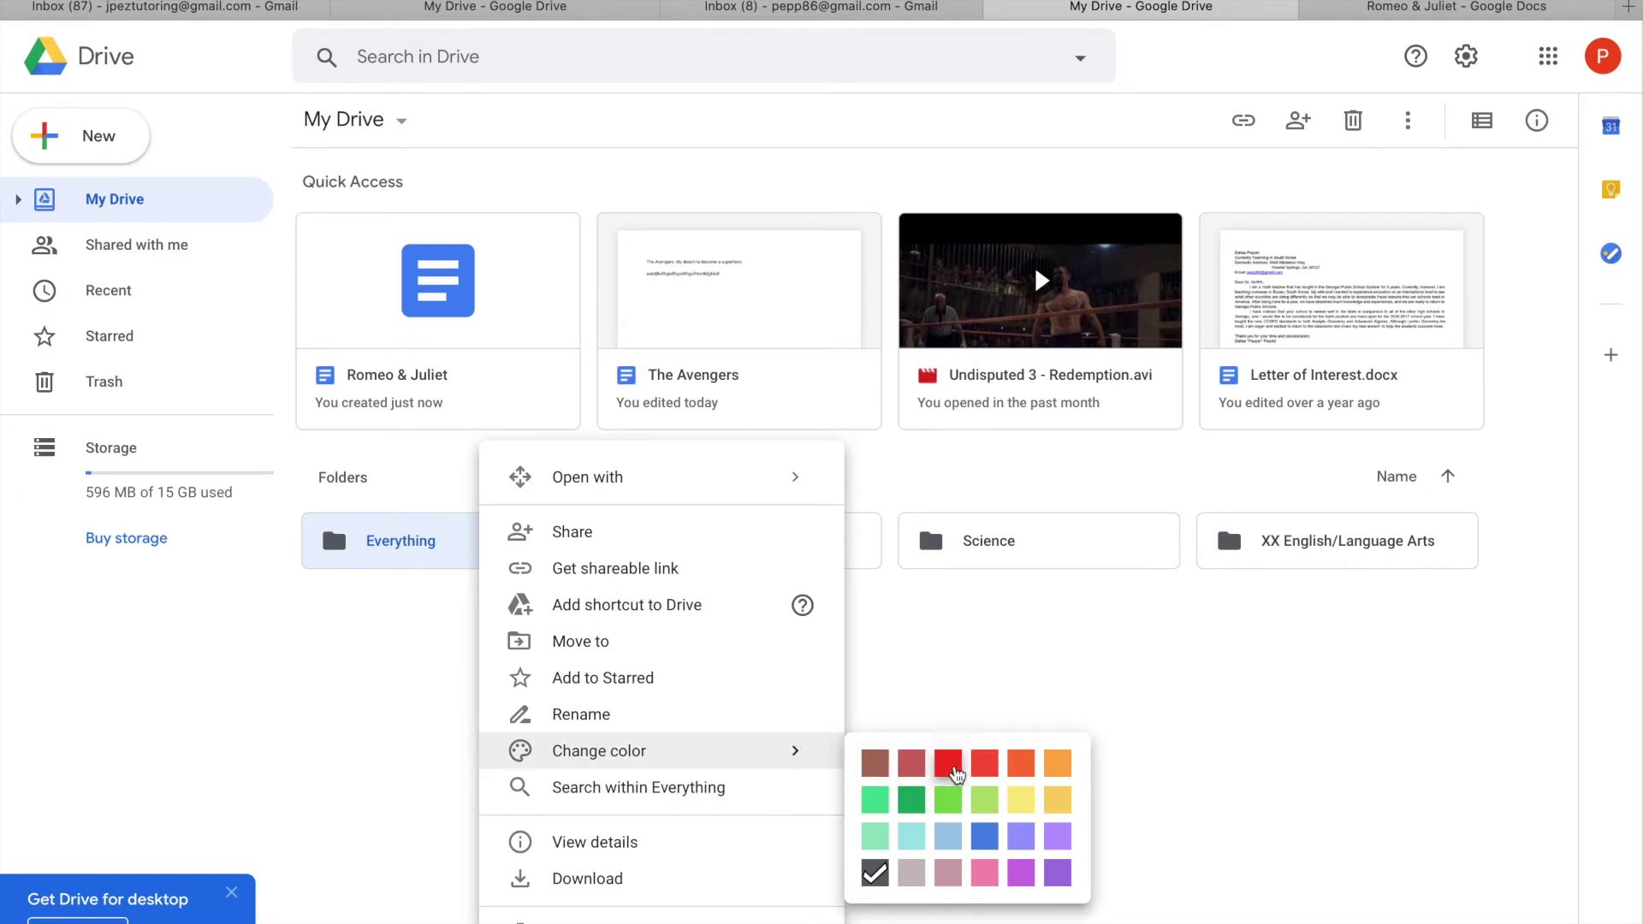
left_click(948, 763)
left_click(854, 689)
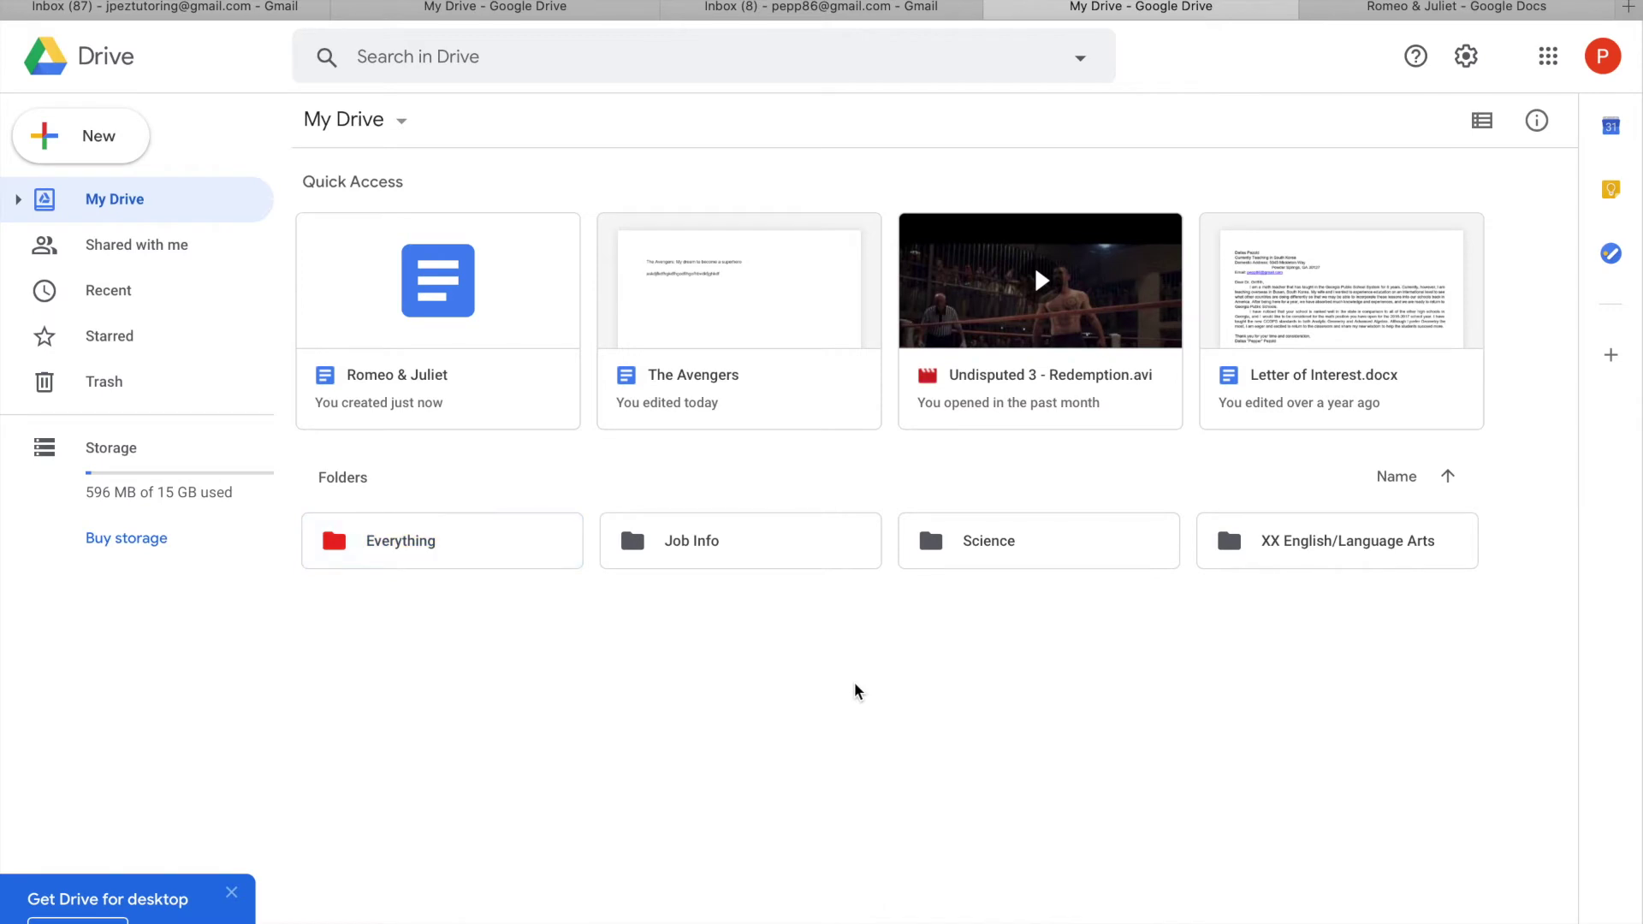
Step: Change the Job Info folder's colour to dark green
right_click(707, 549)
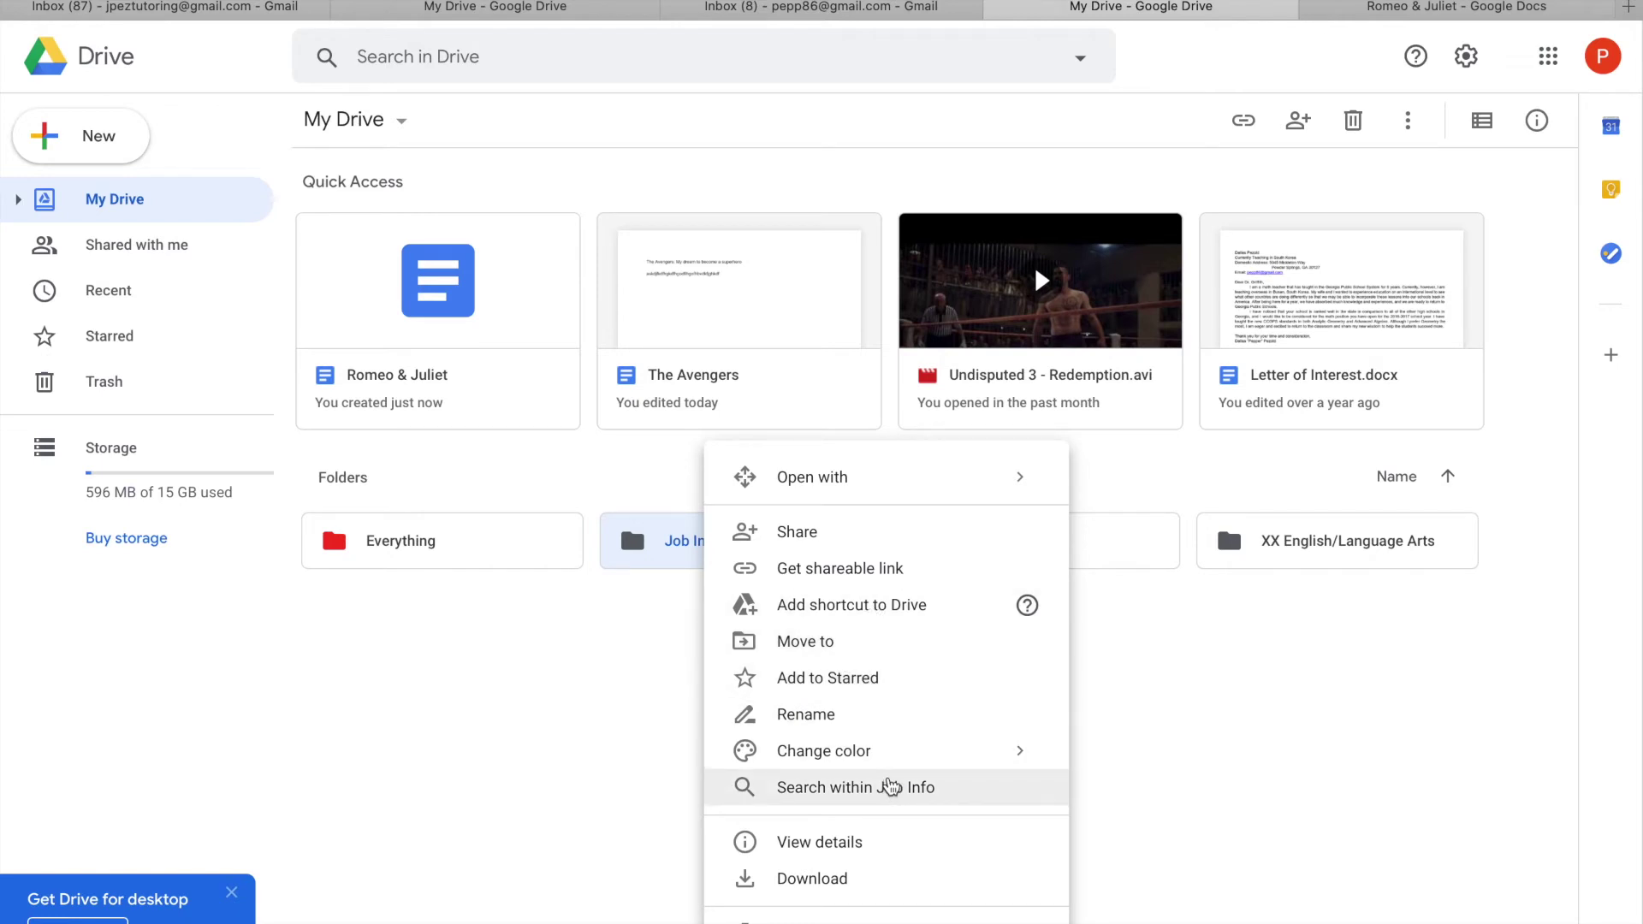
mouse_move(869, 756)
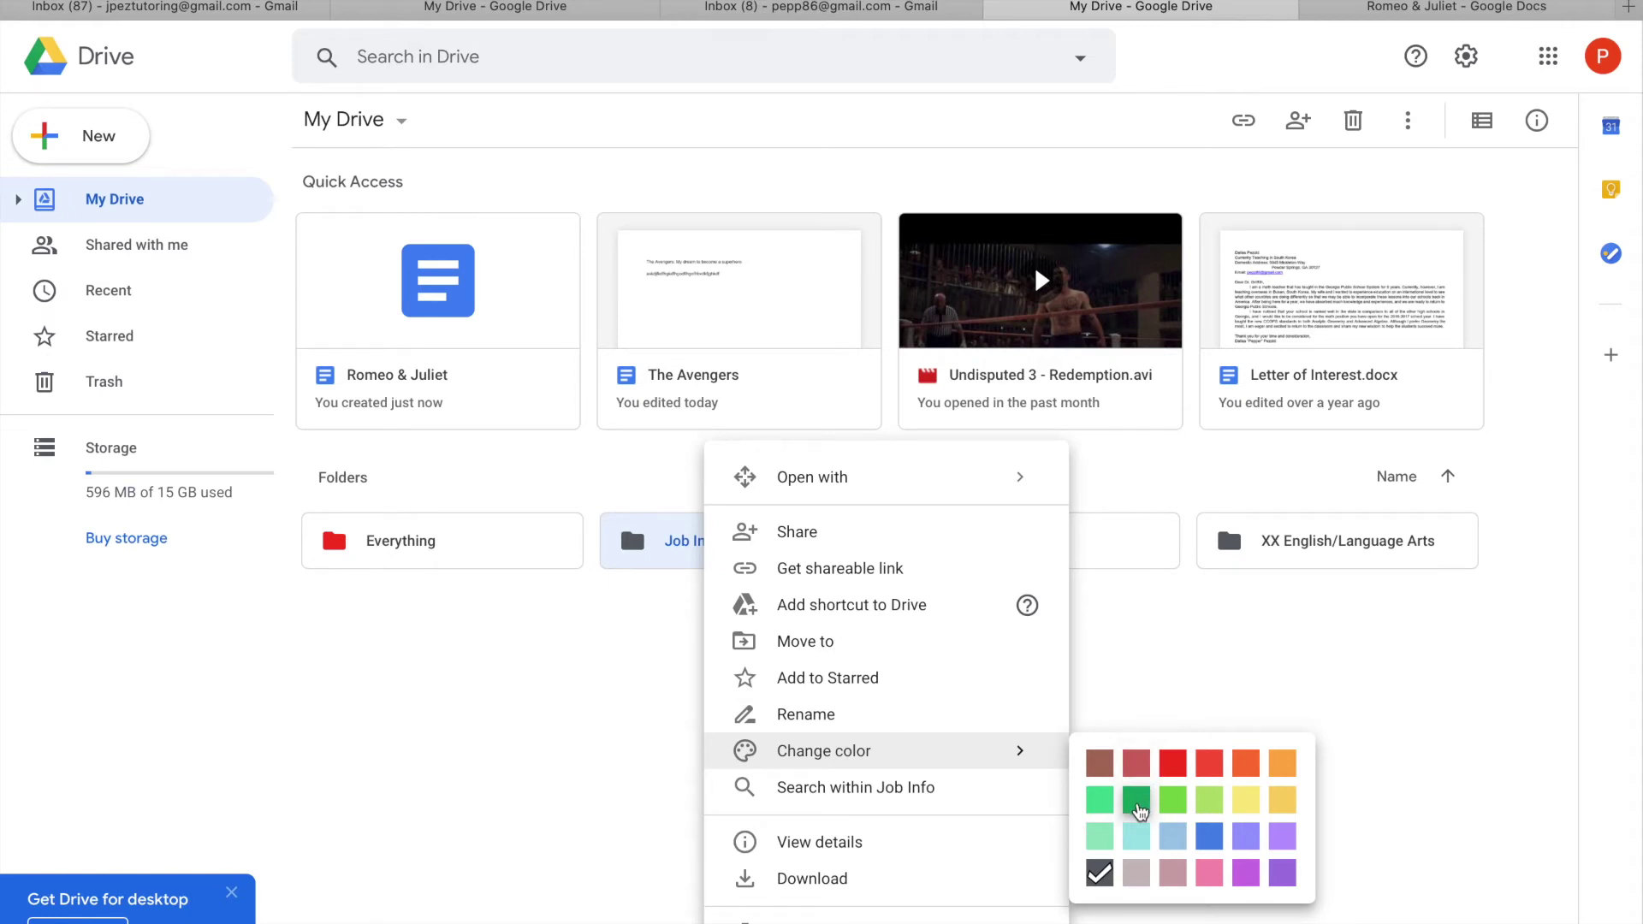
left_click(1138, 802)
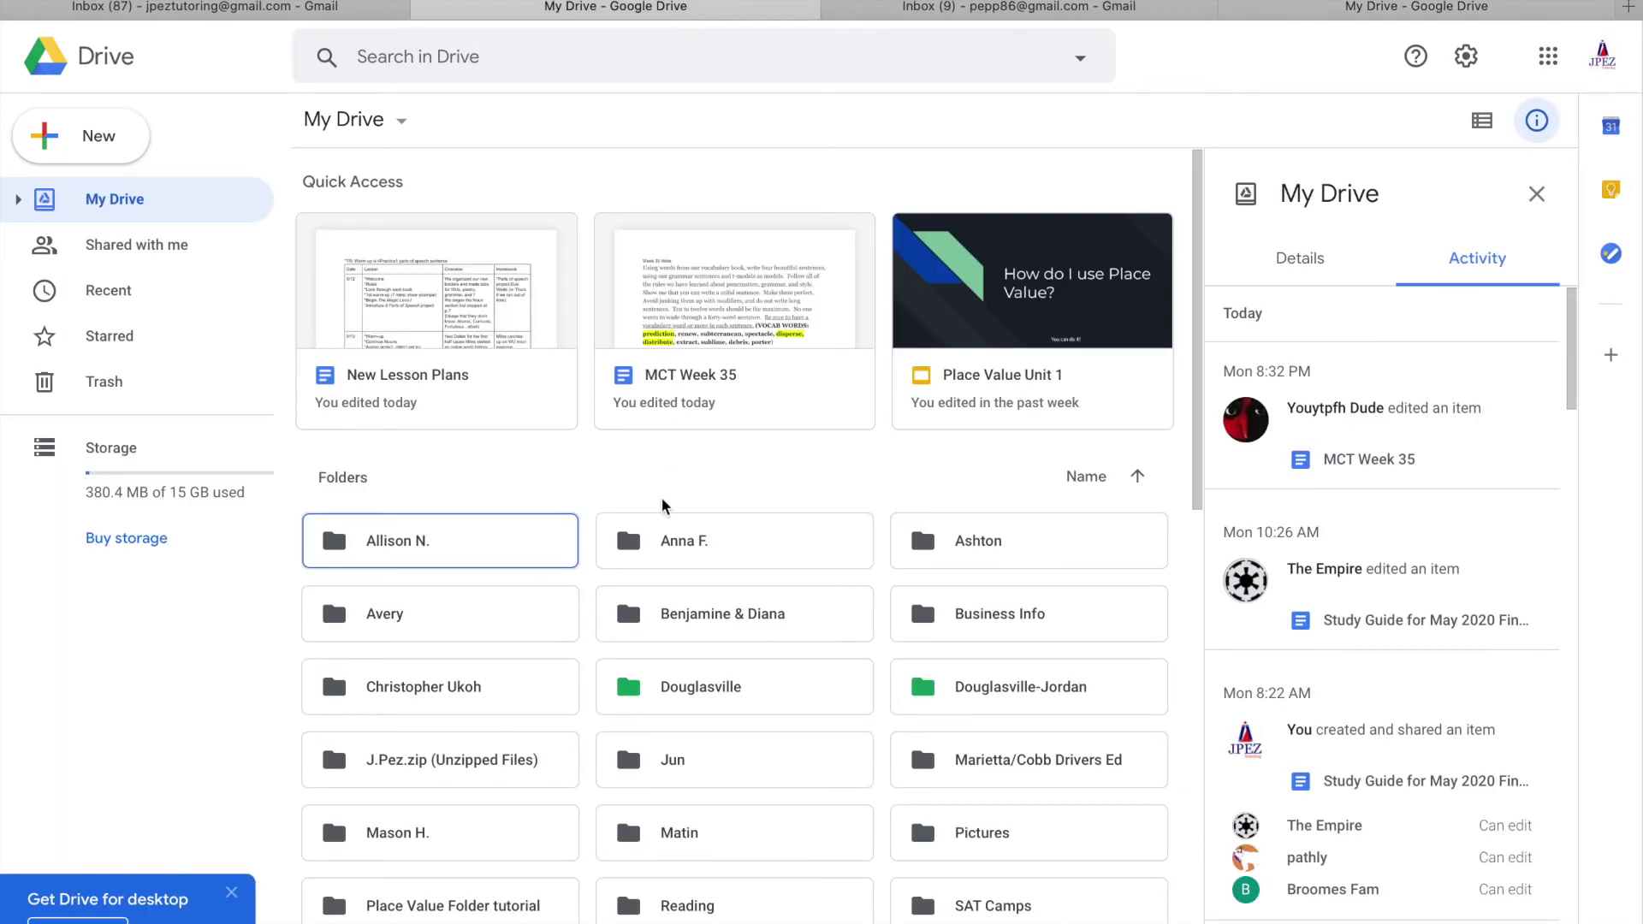
Step: Browse the other account's folder list, then return to the My Drive tab showing the coloured folders
scroll(662, 532, "down", 1)
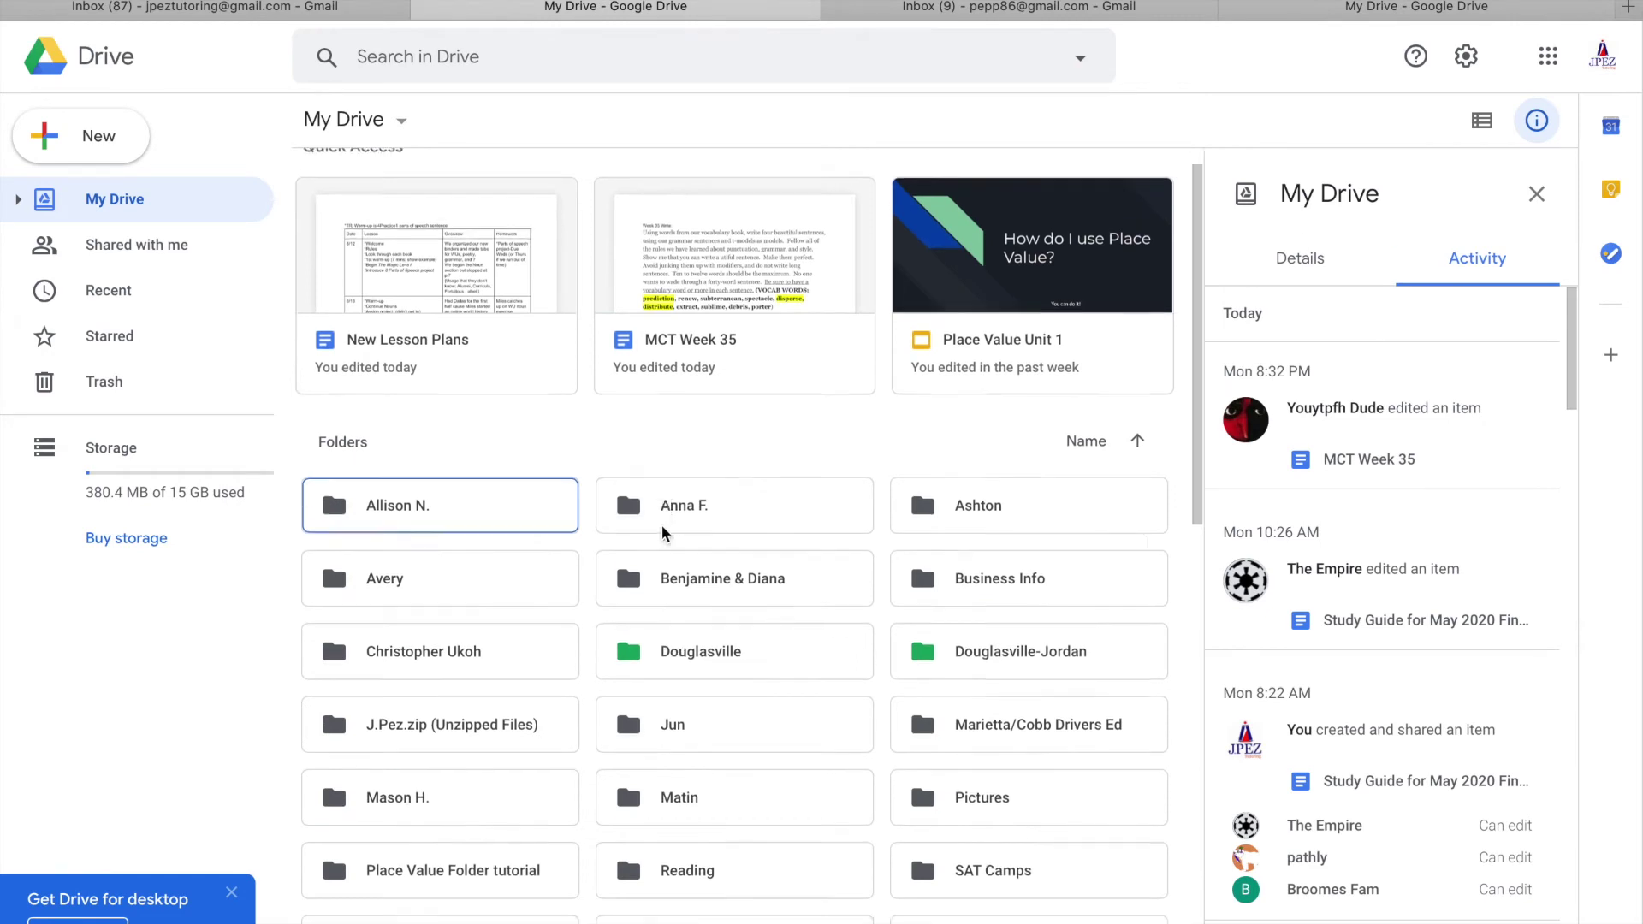
scroll(663, 529, "down", 5)
scroll(664, 531, "up", 2)
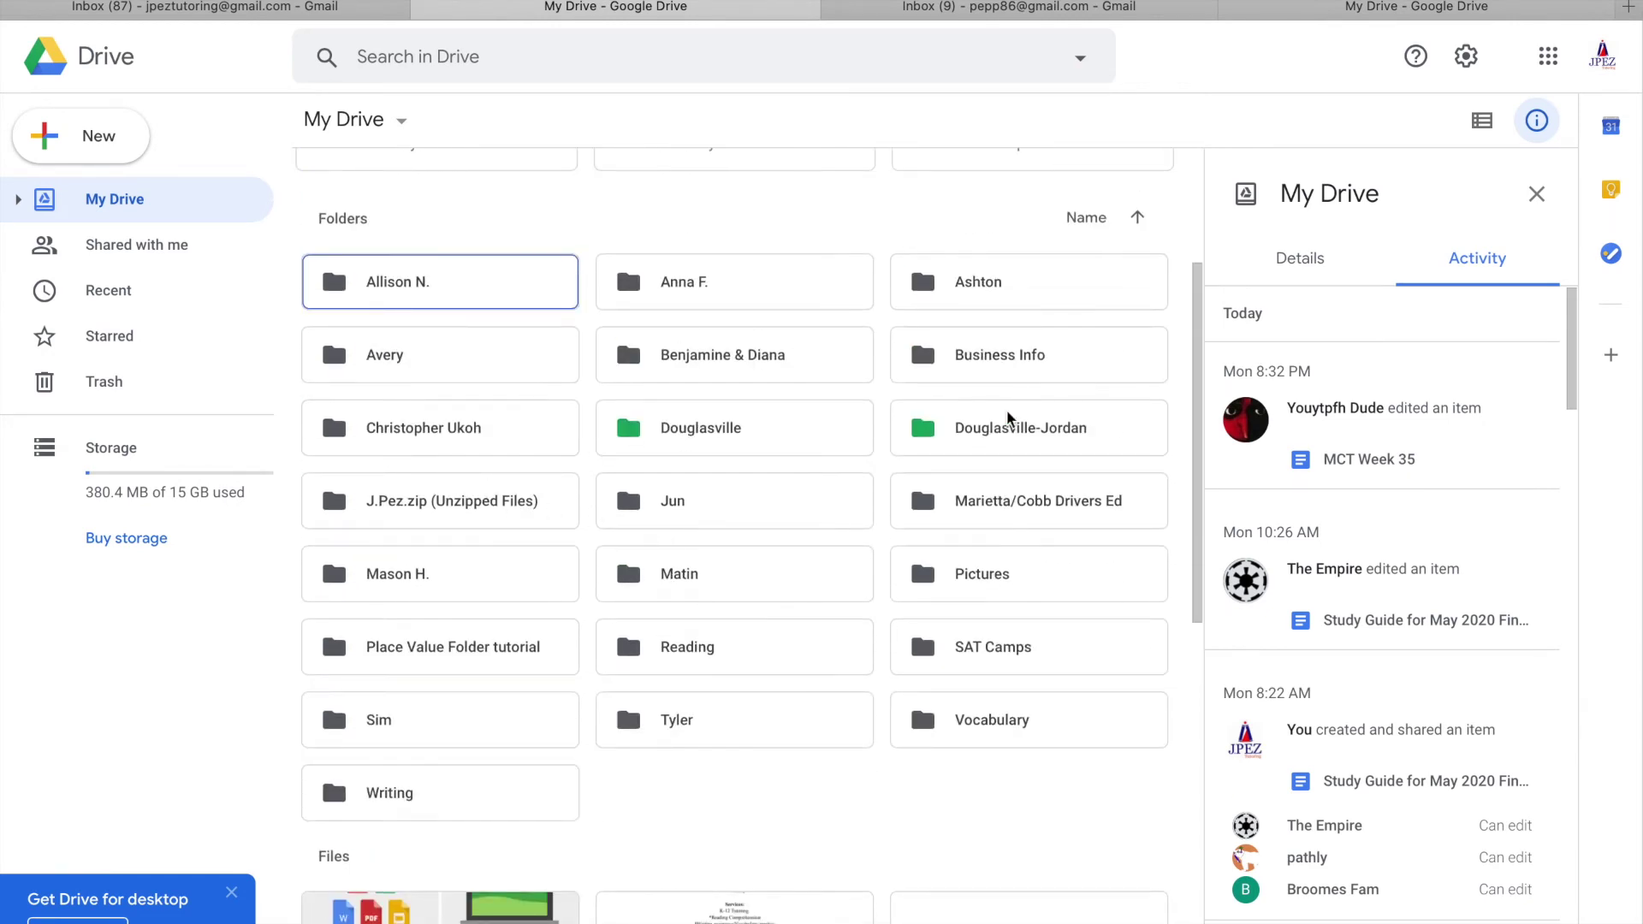
scroll(821, 455, "up", 1)
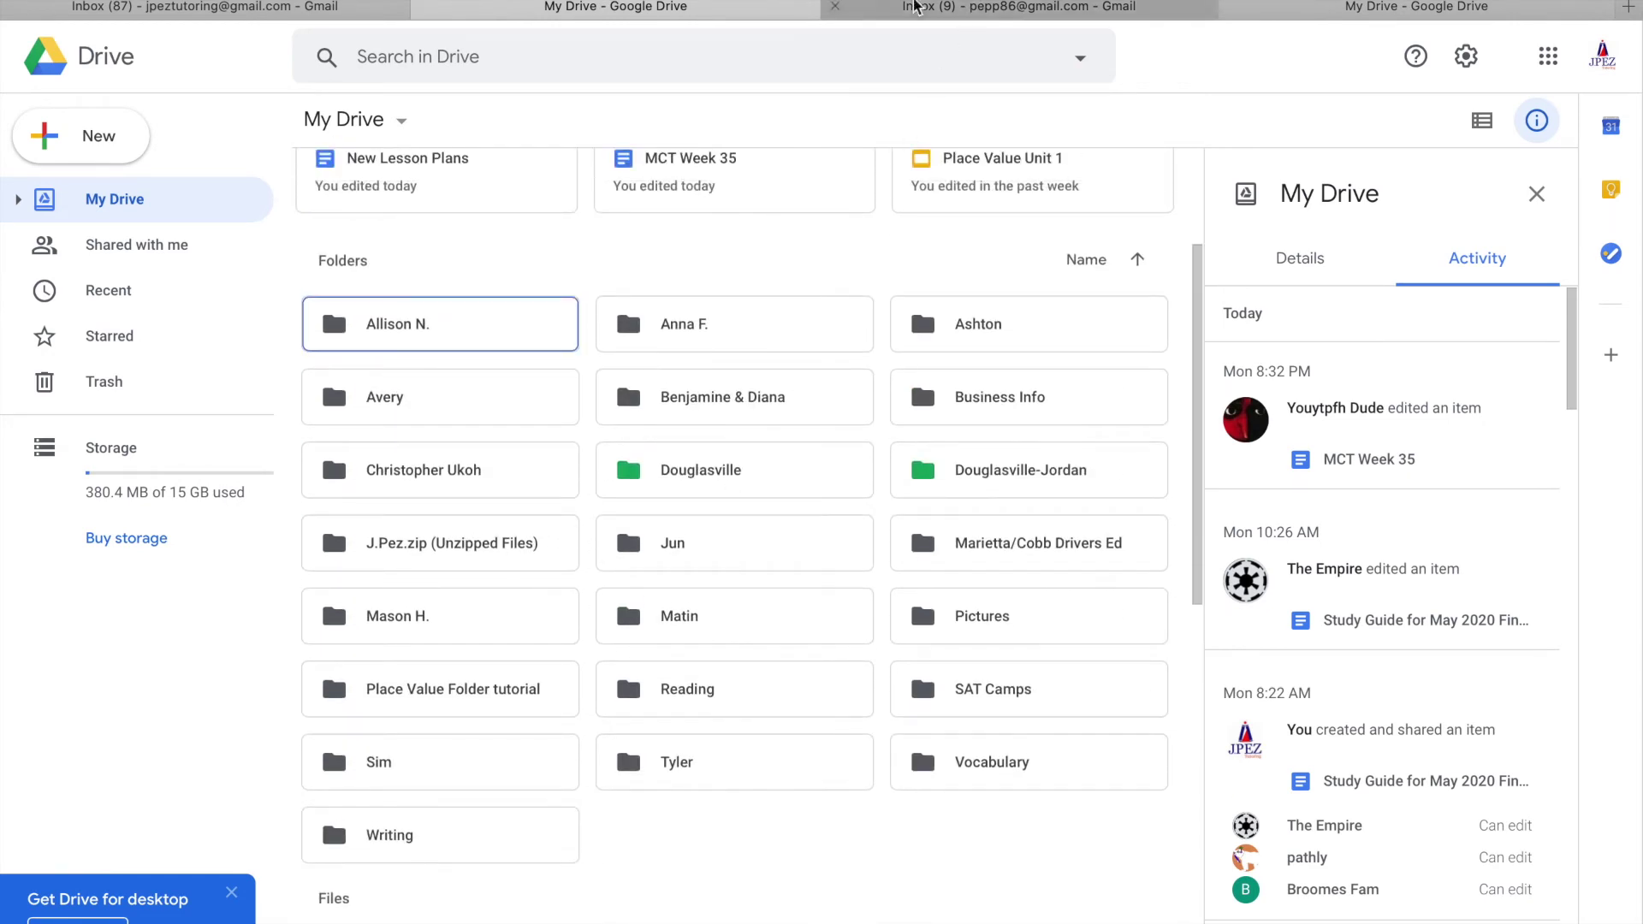
left_click(1297, 13)
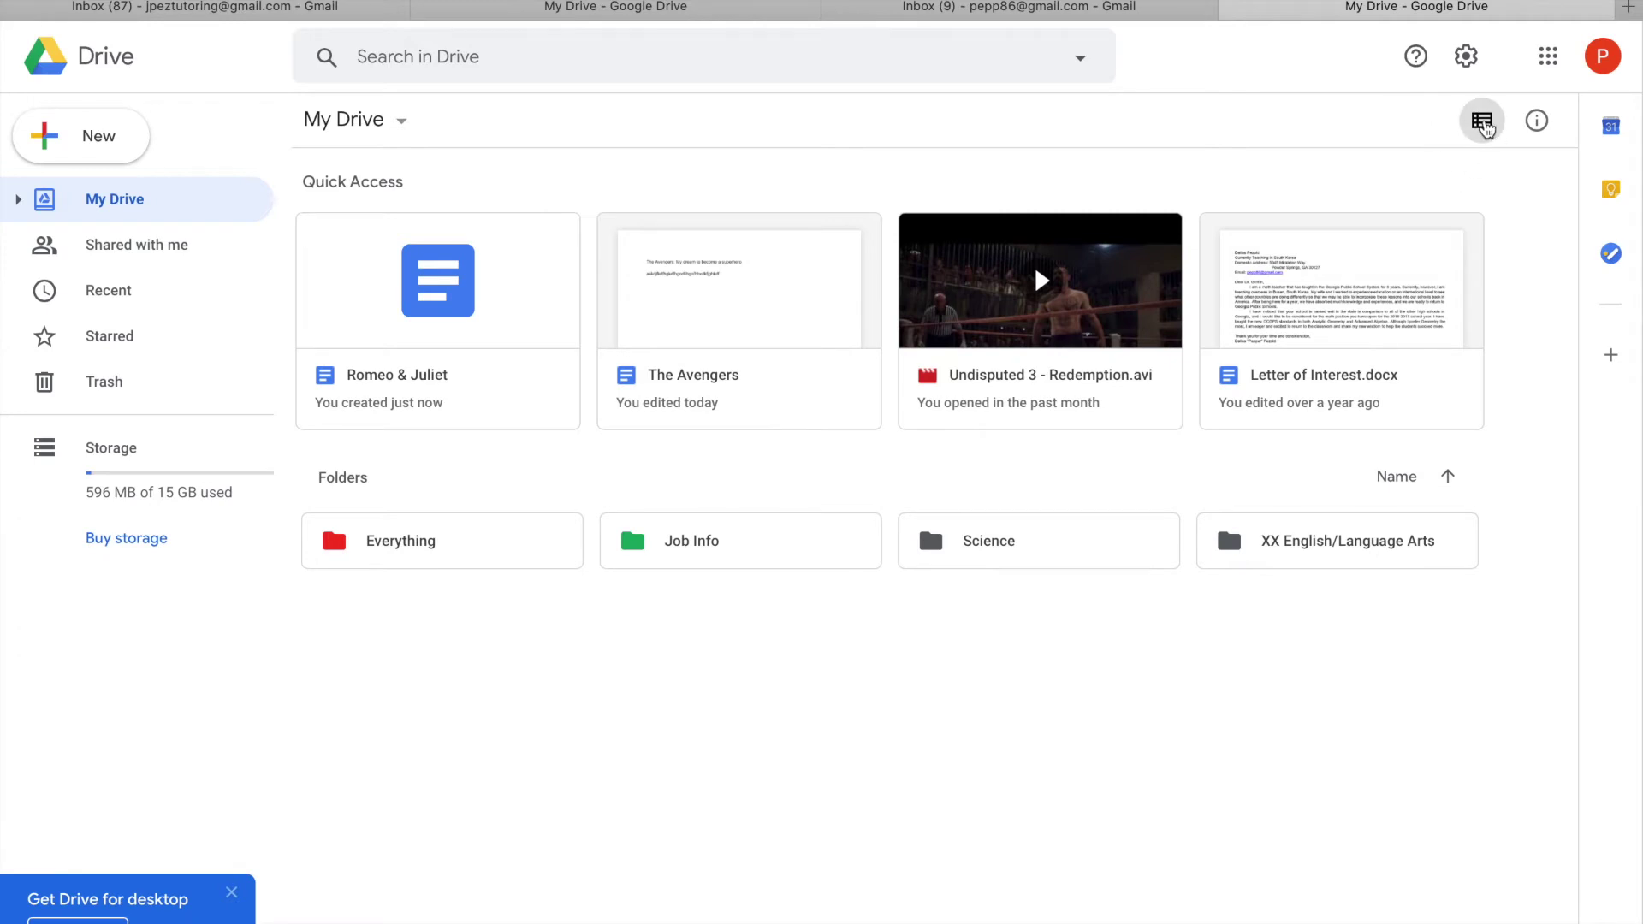
Step: Switch My Drive to list view and back to grid, then select Everything, Job Info and Science
left_click(1482, 123)
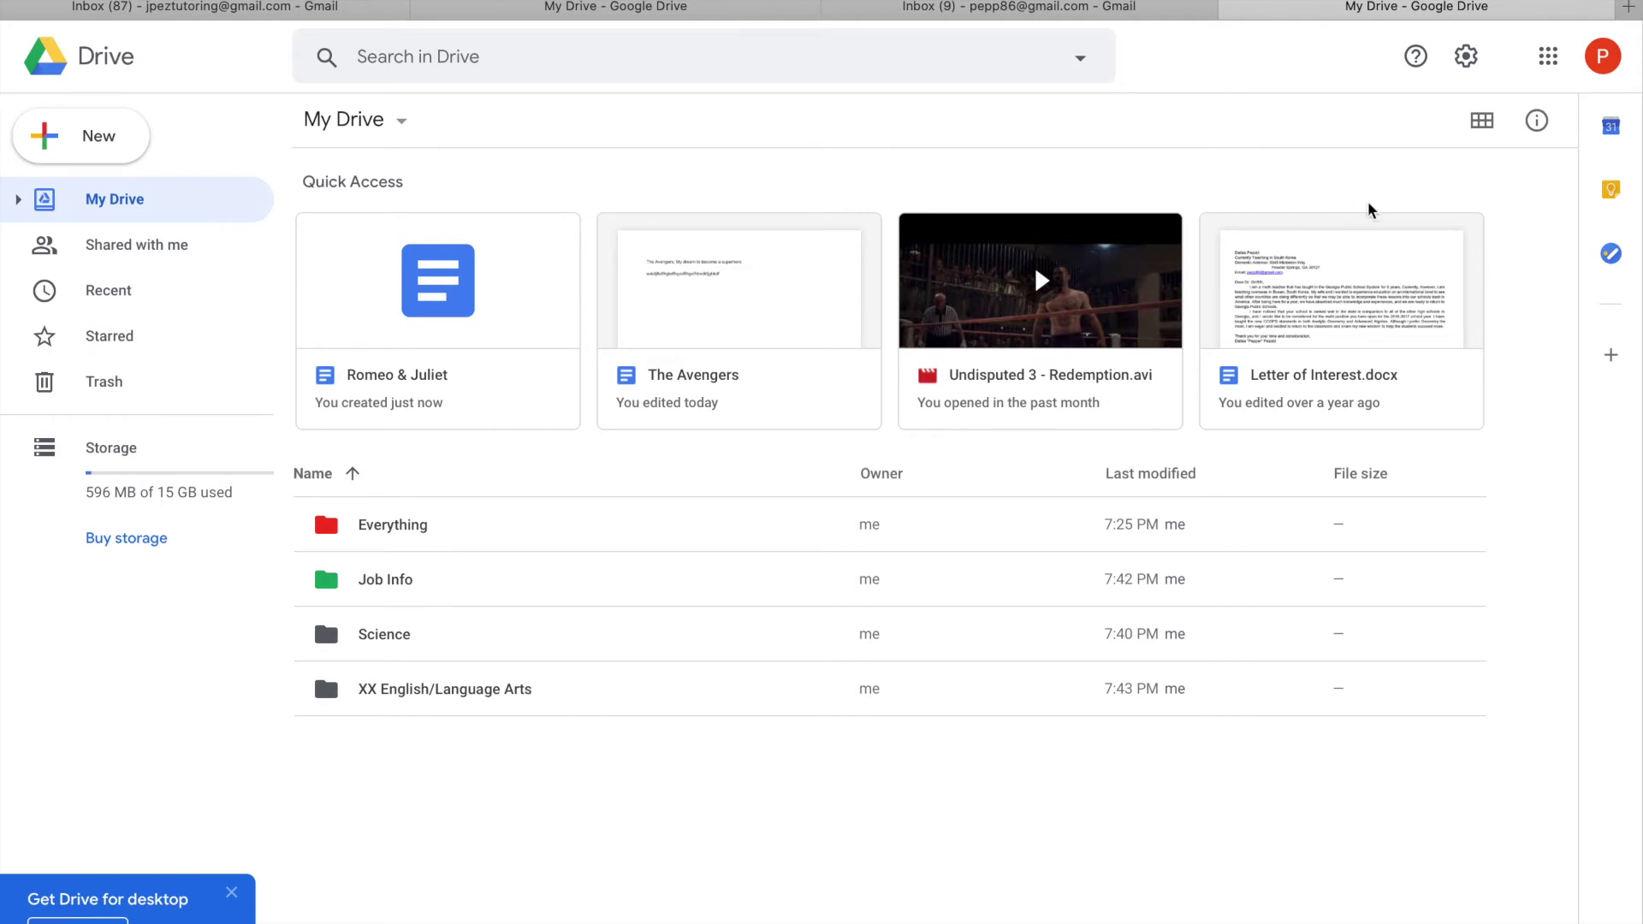
left_click(1482, 121)
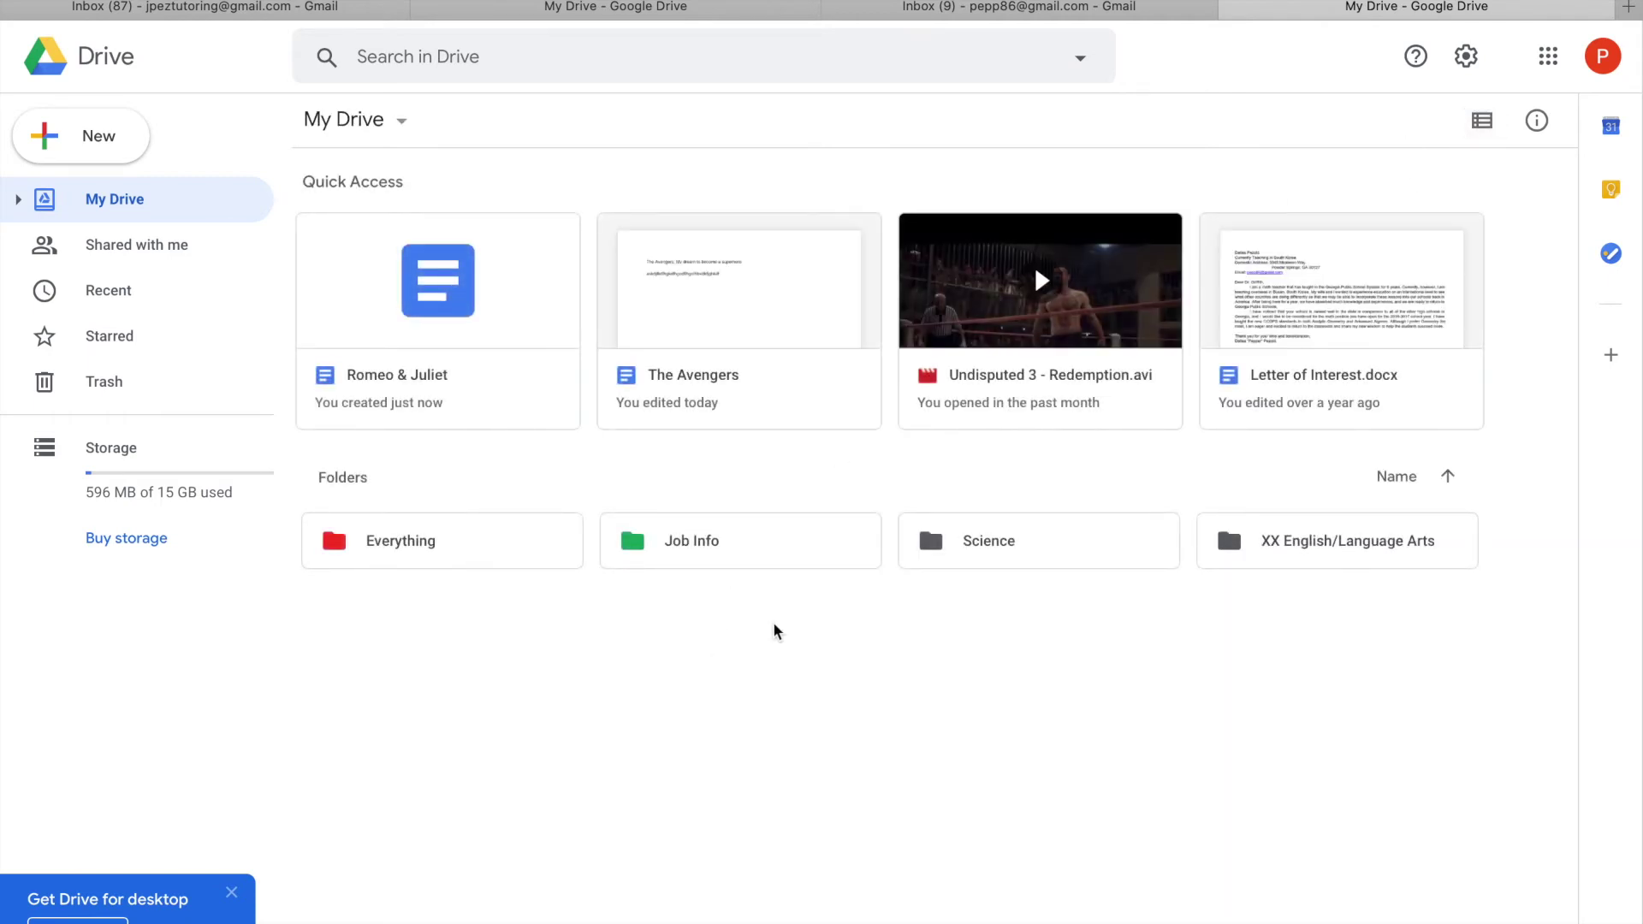
left_click(434, 547)
left_click(770, 542)
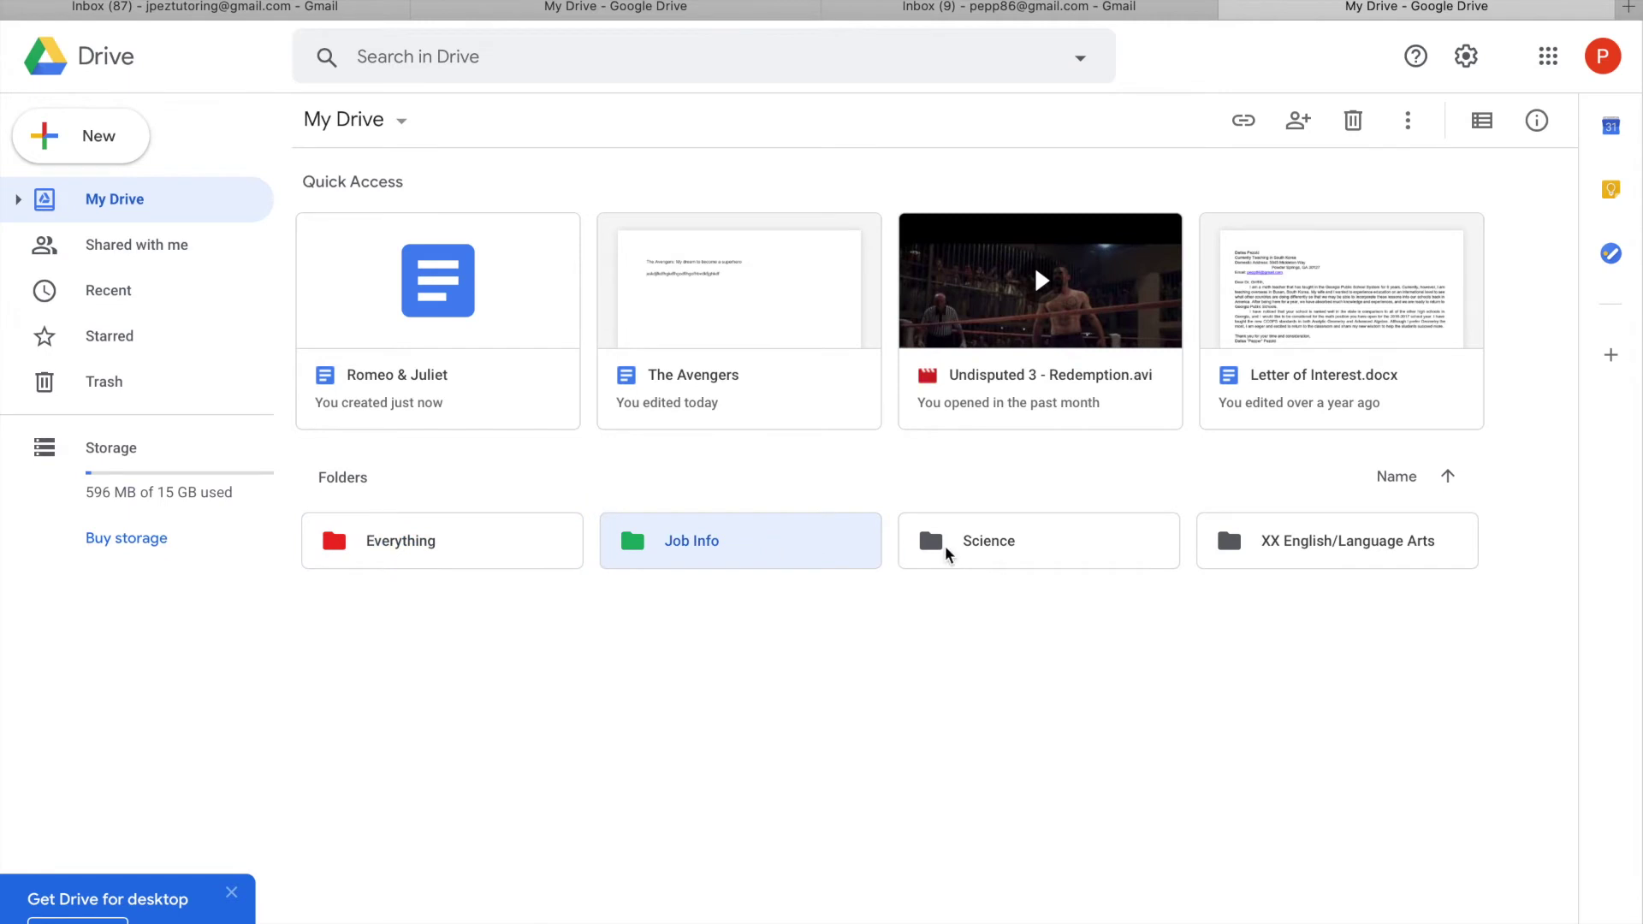
left_click(1007, 551)
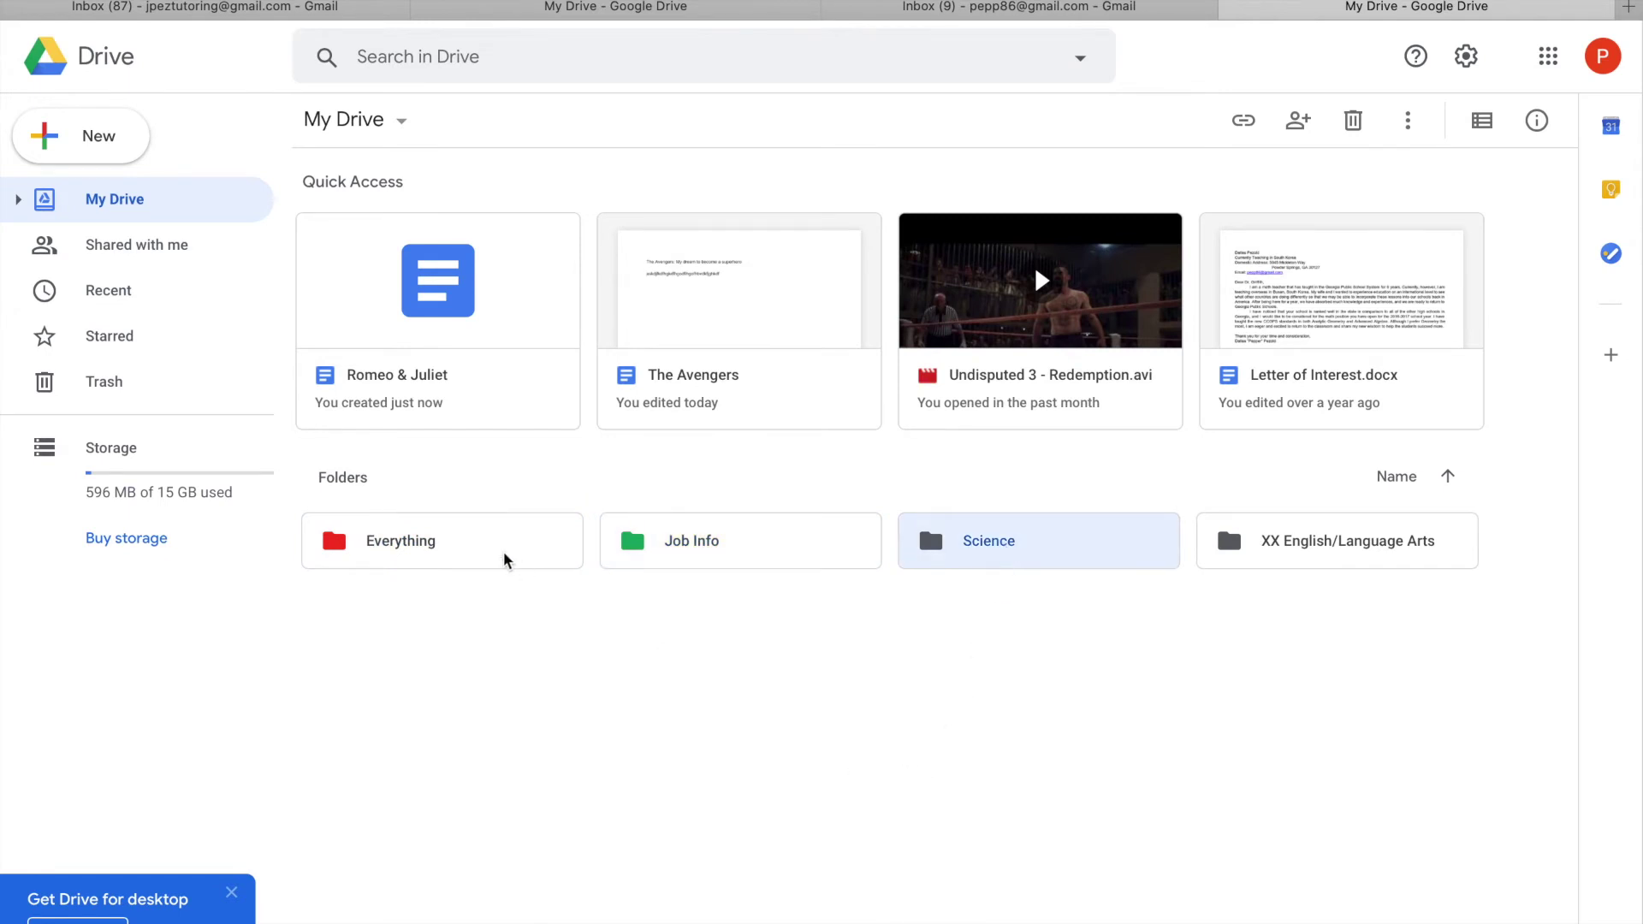
Step: Create a new folder named Math in My Drive
left_click(73, 155)
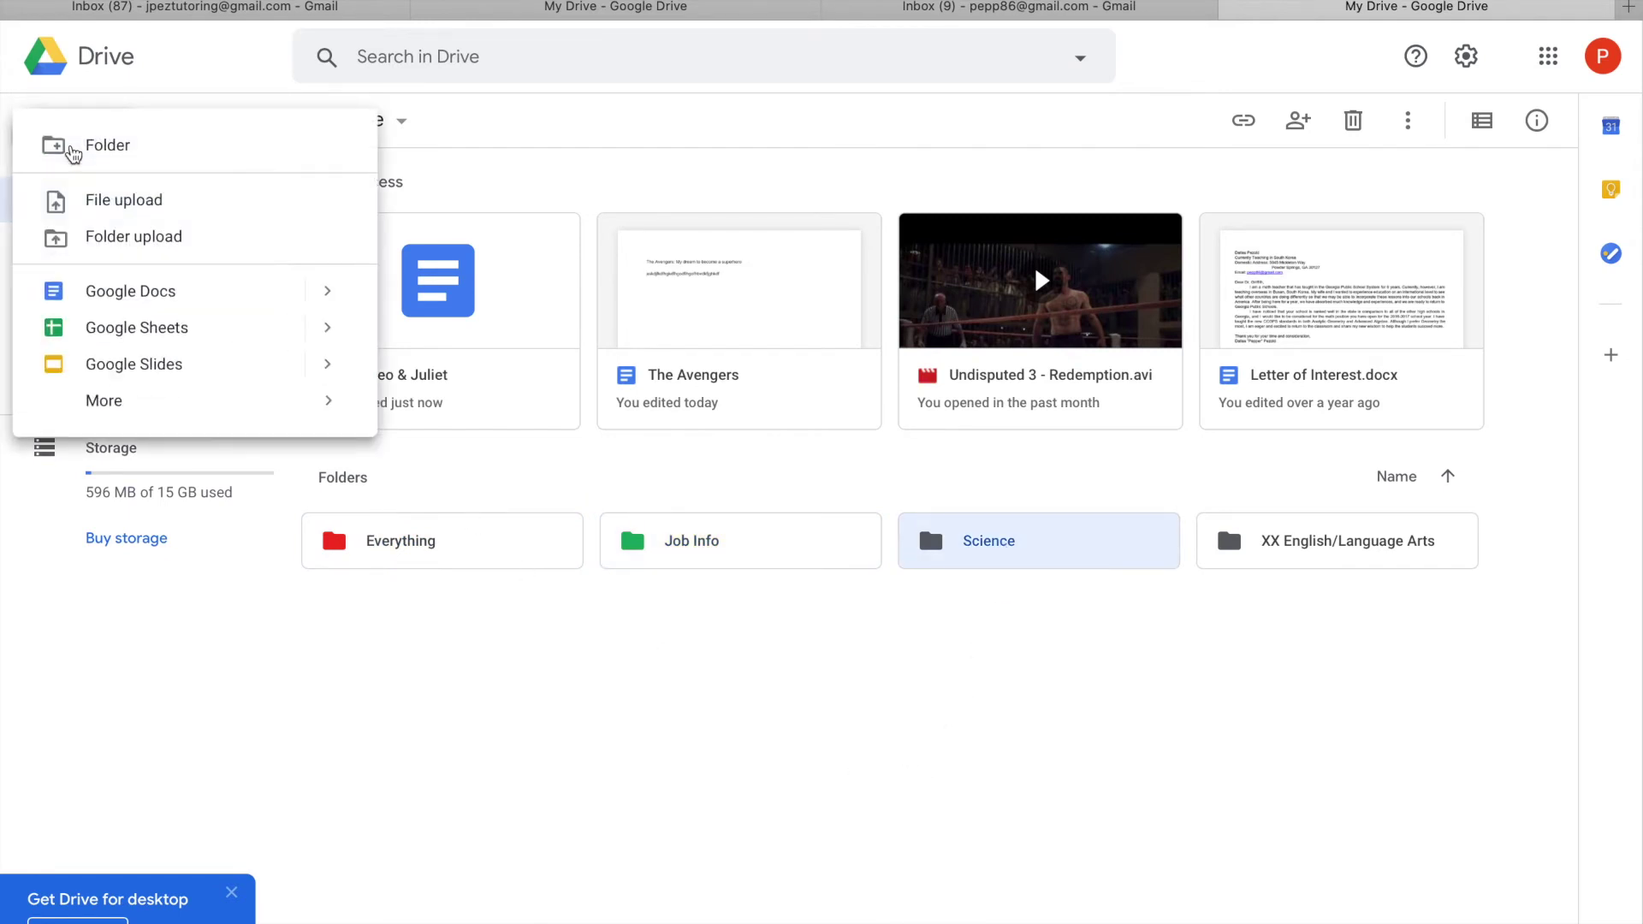
left_click(140, 155)
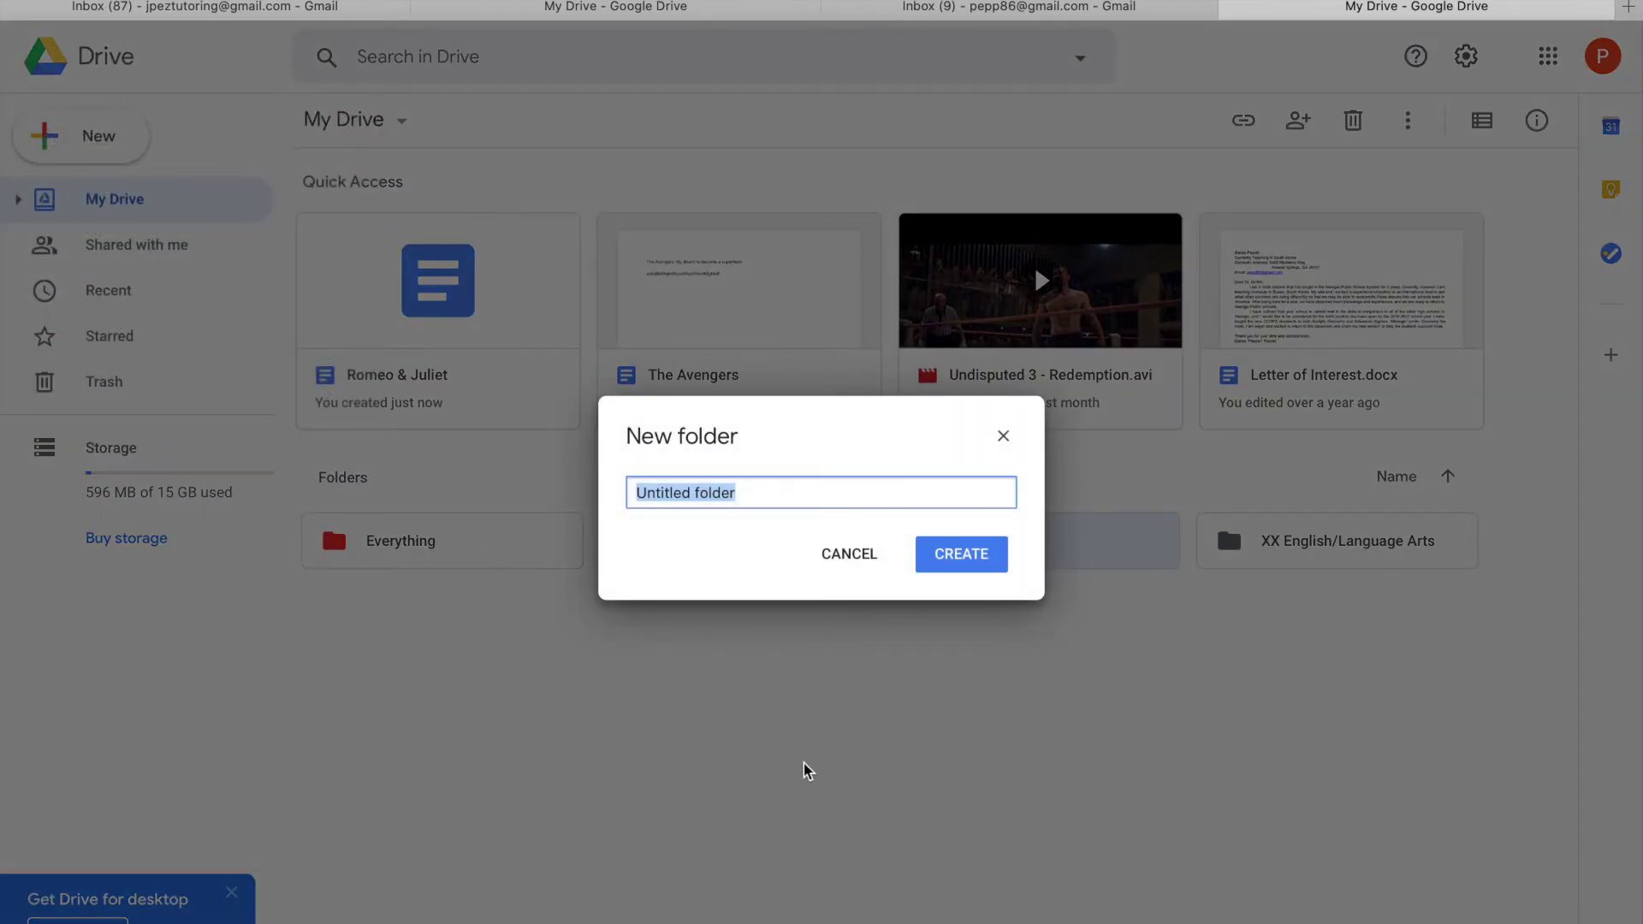
type("Math")
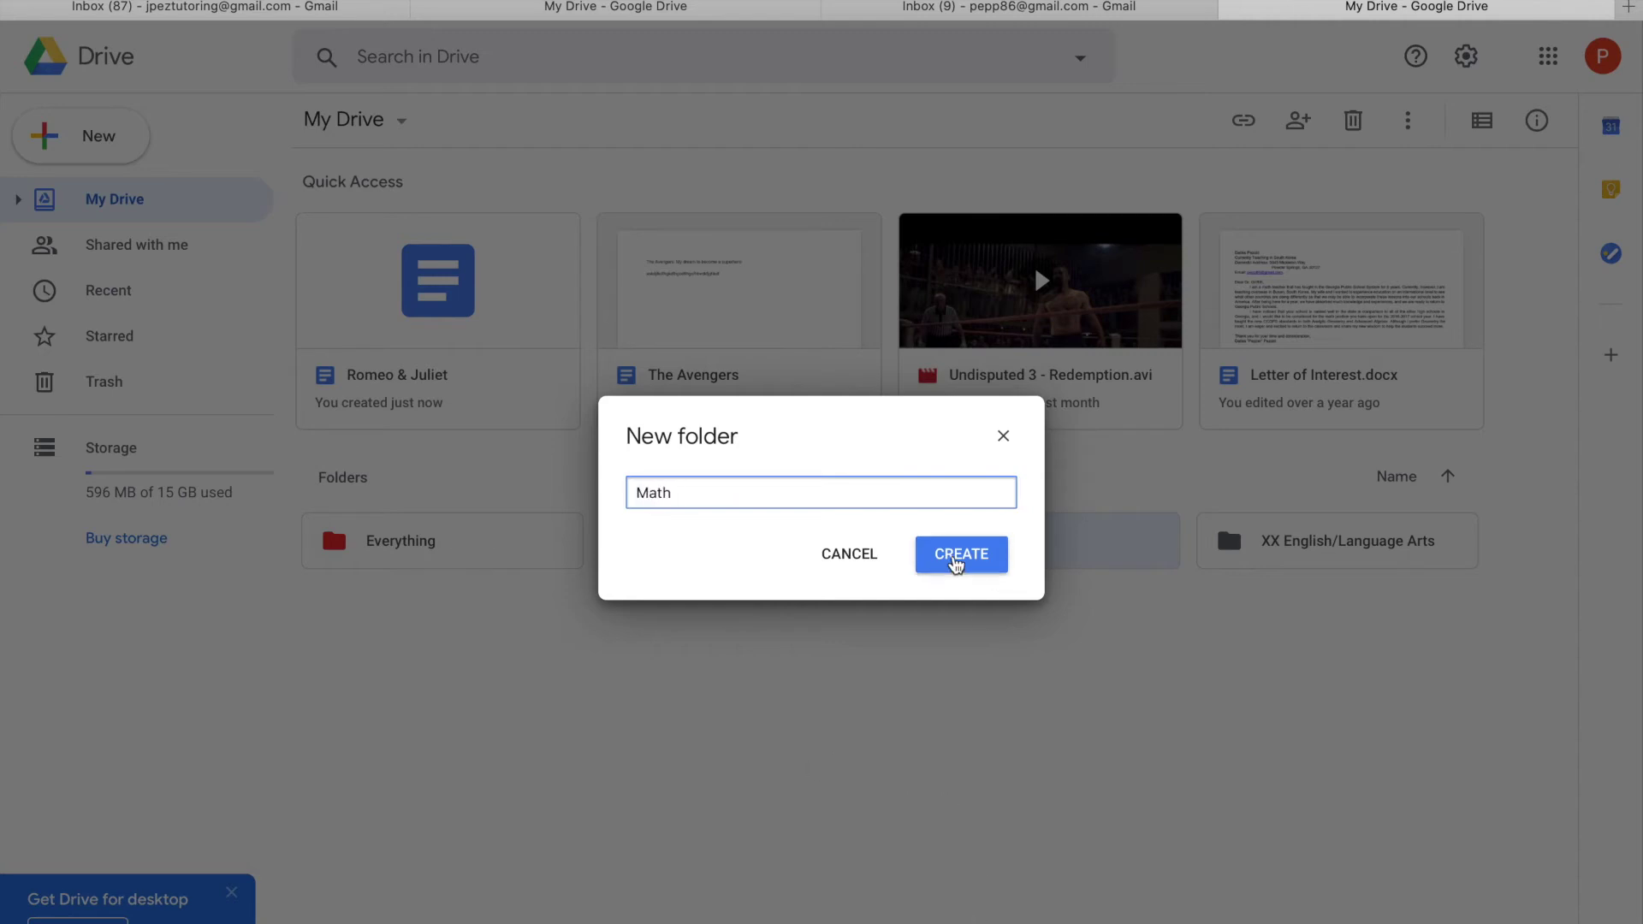
left_click(957, 565)
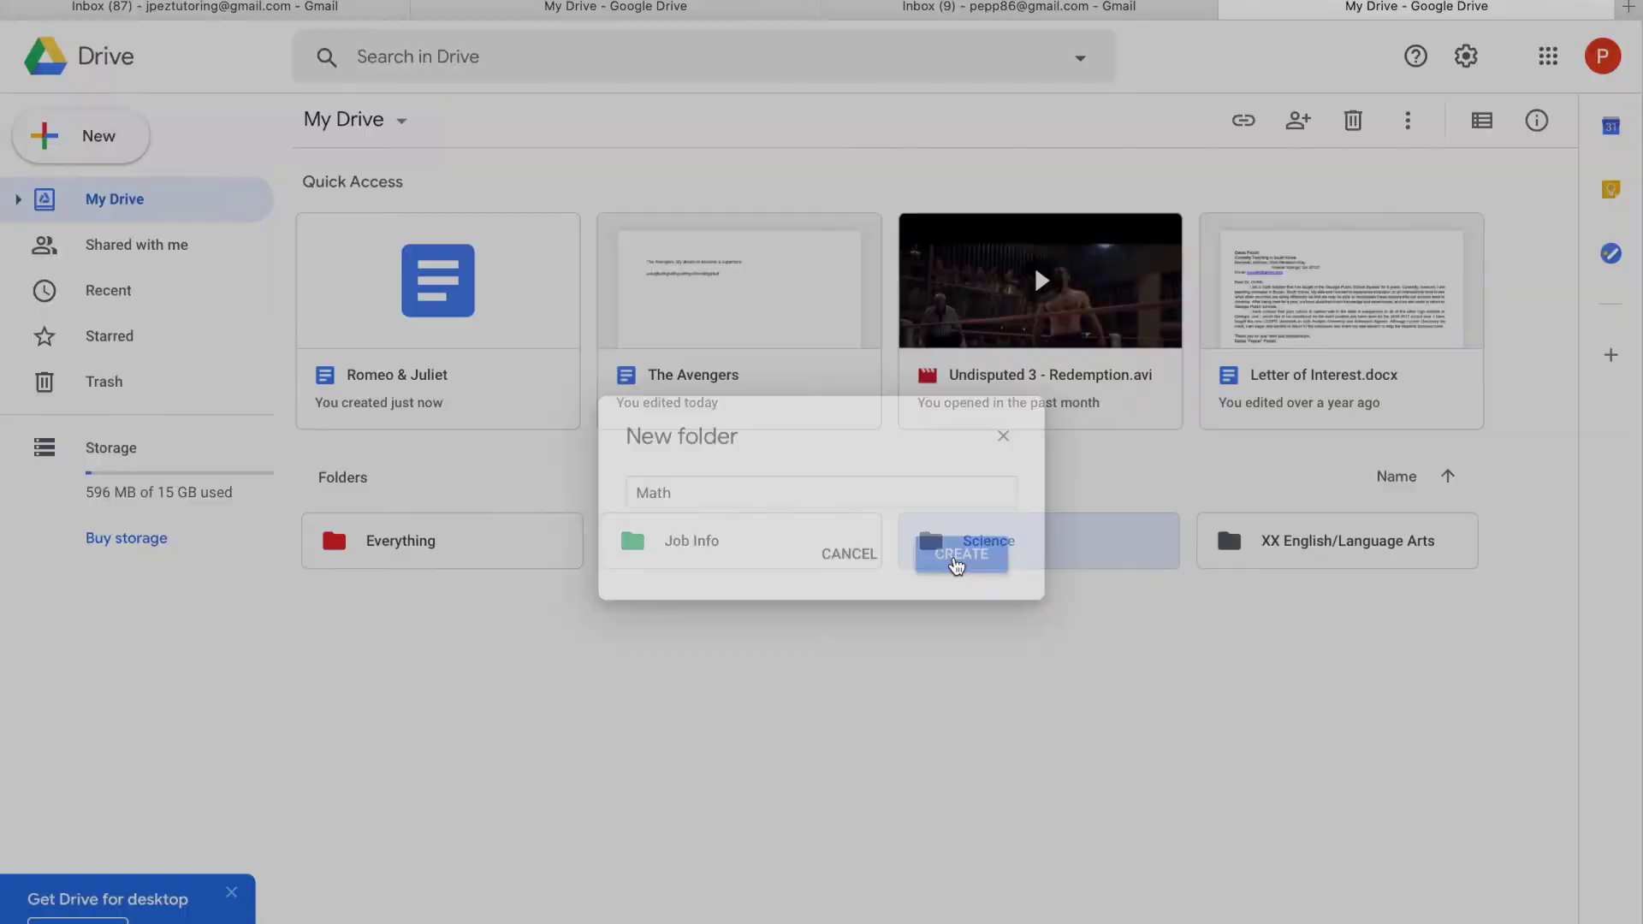
left_click(920, 756)
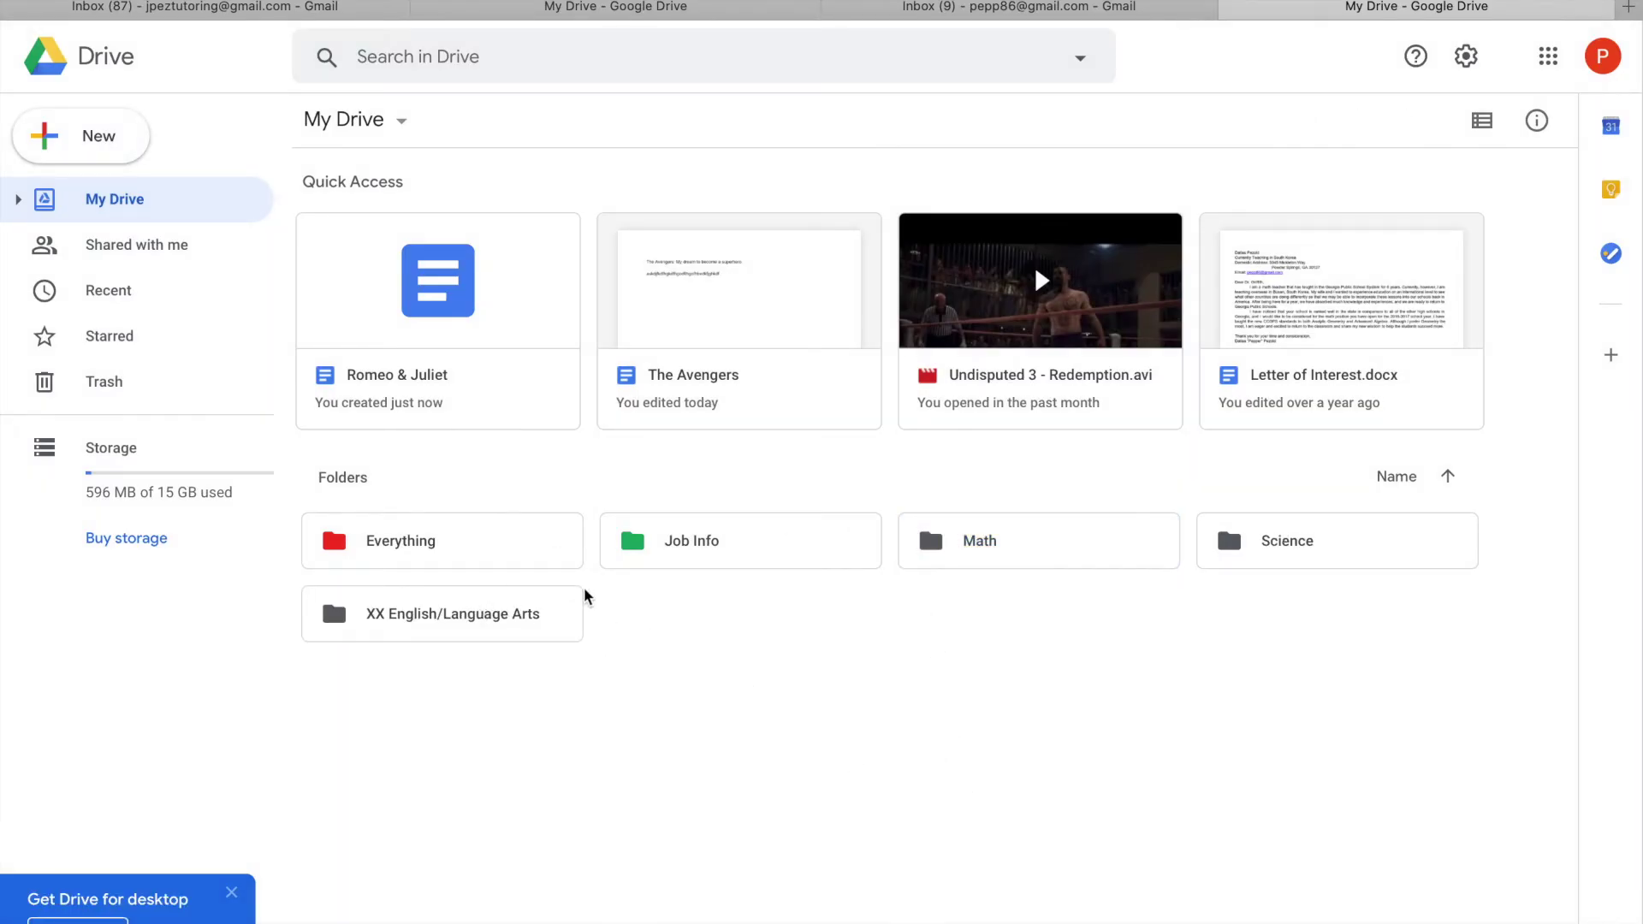
left_click(452, 548)
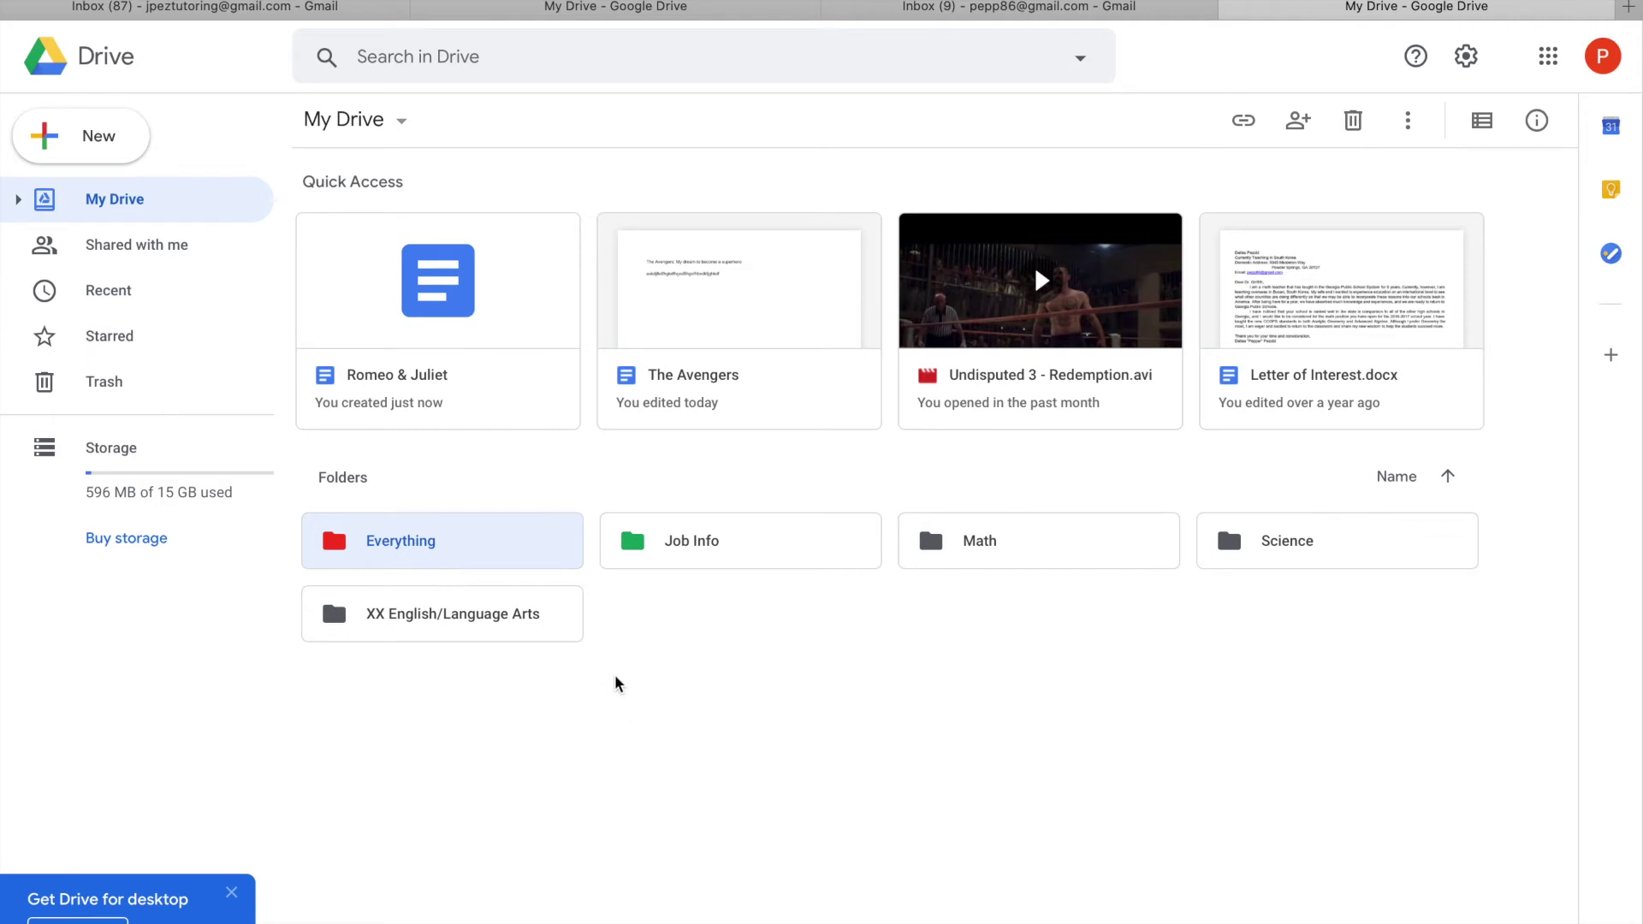
Step: Remove Romeo & Juliet from XX English/Language Arts, leaving The Avengers, and return to My Drive
double_click(434, 616)
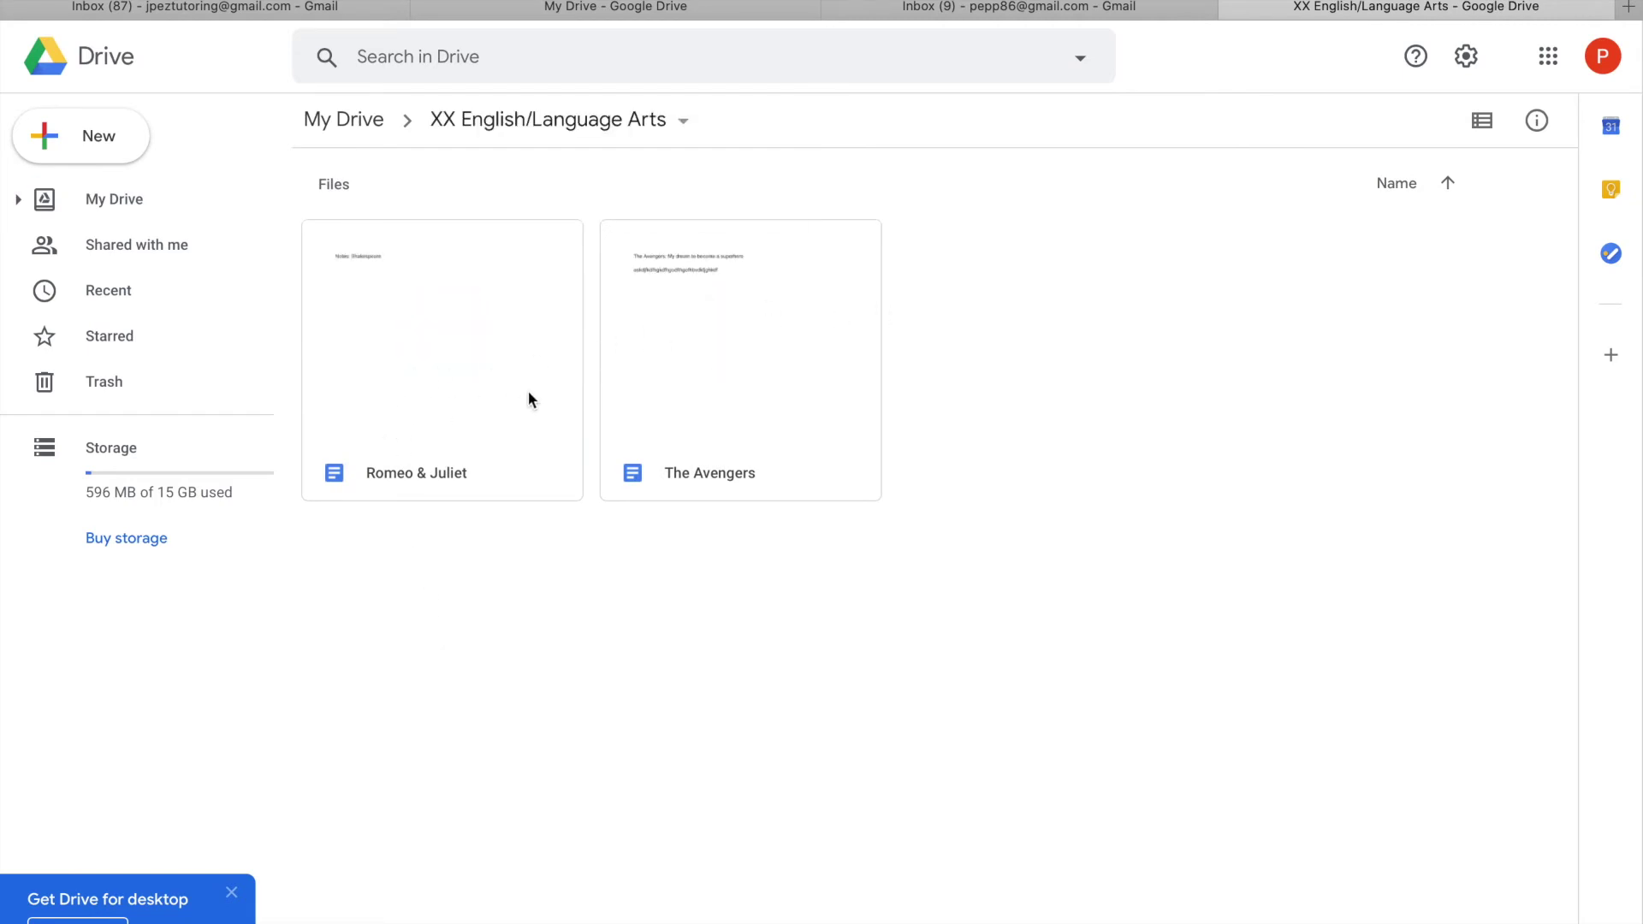
left_click(739, 335)
left_click(440, 352)
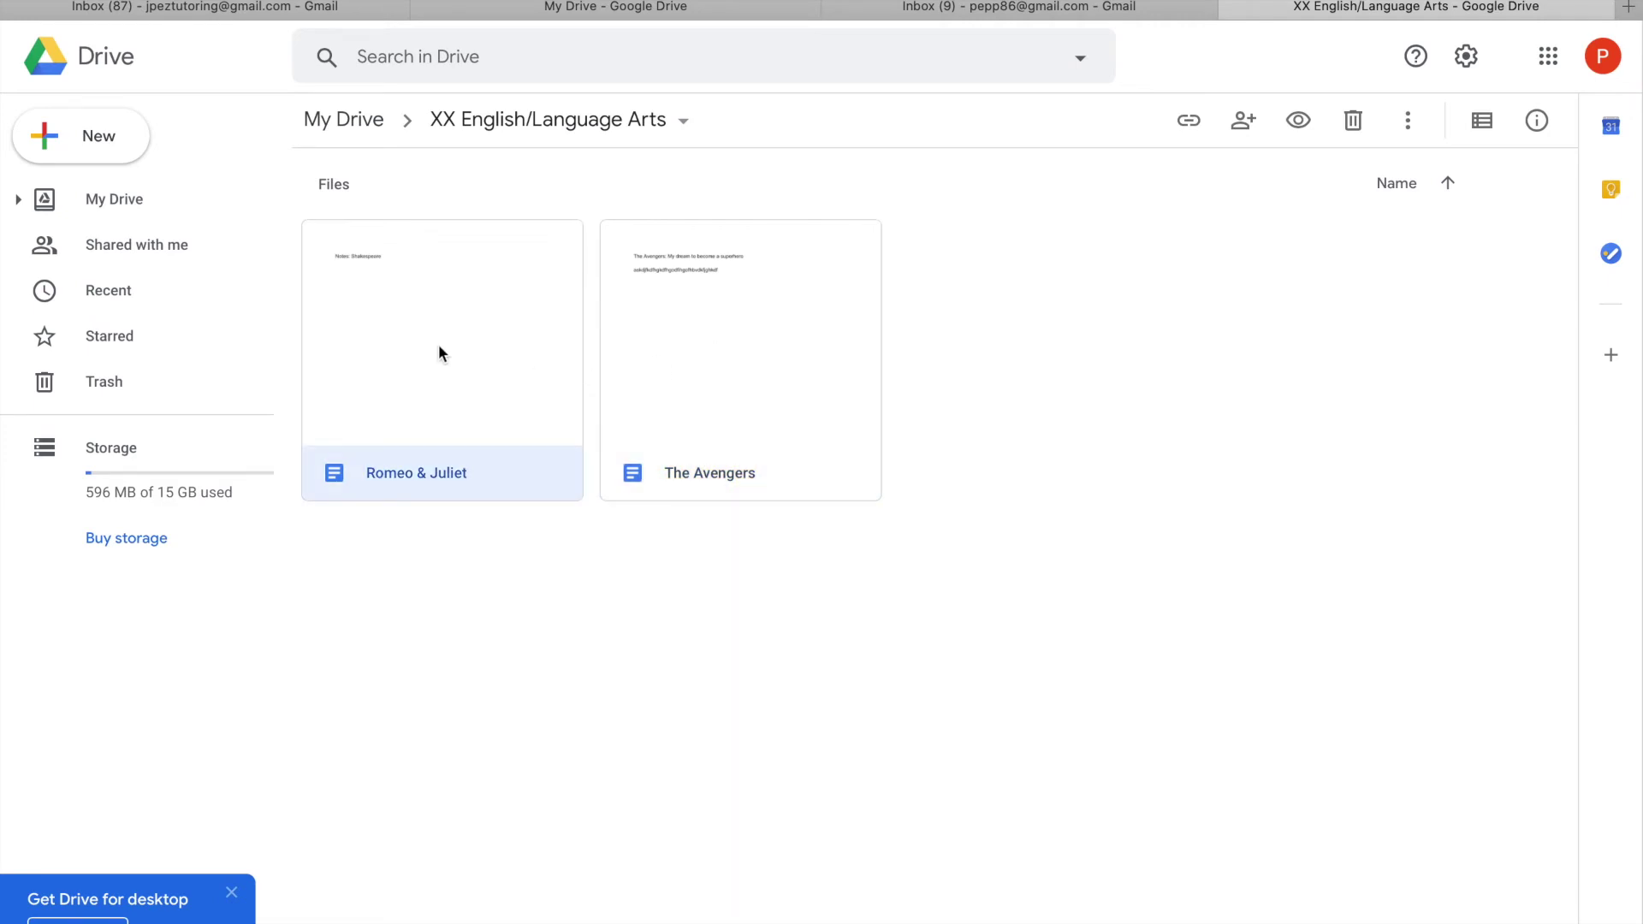
right_click(439, 351)
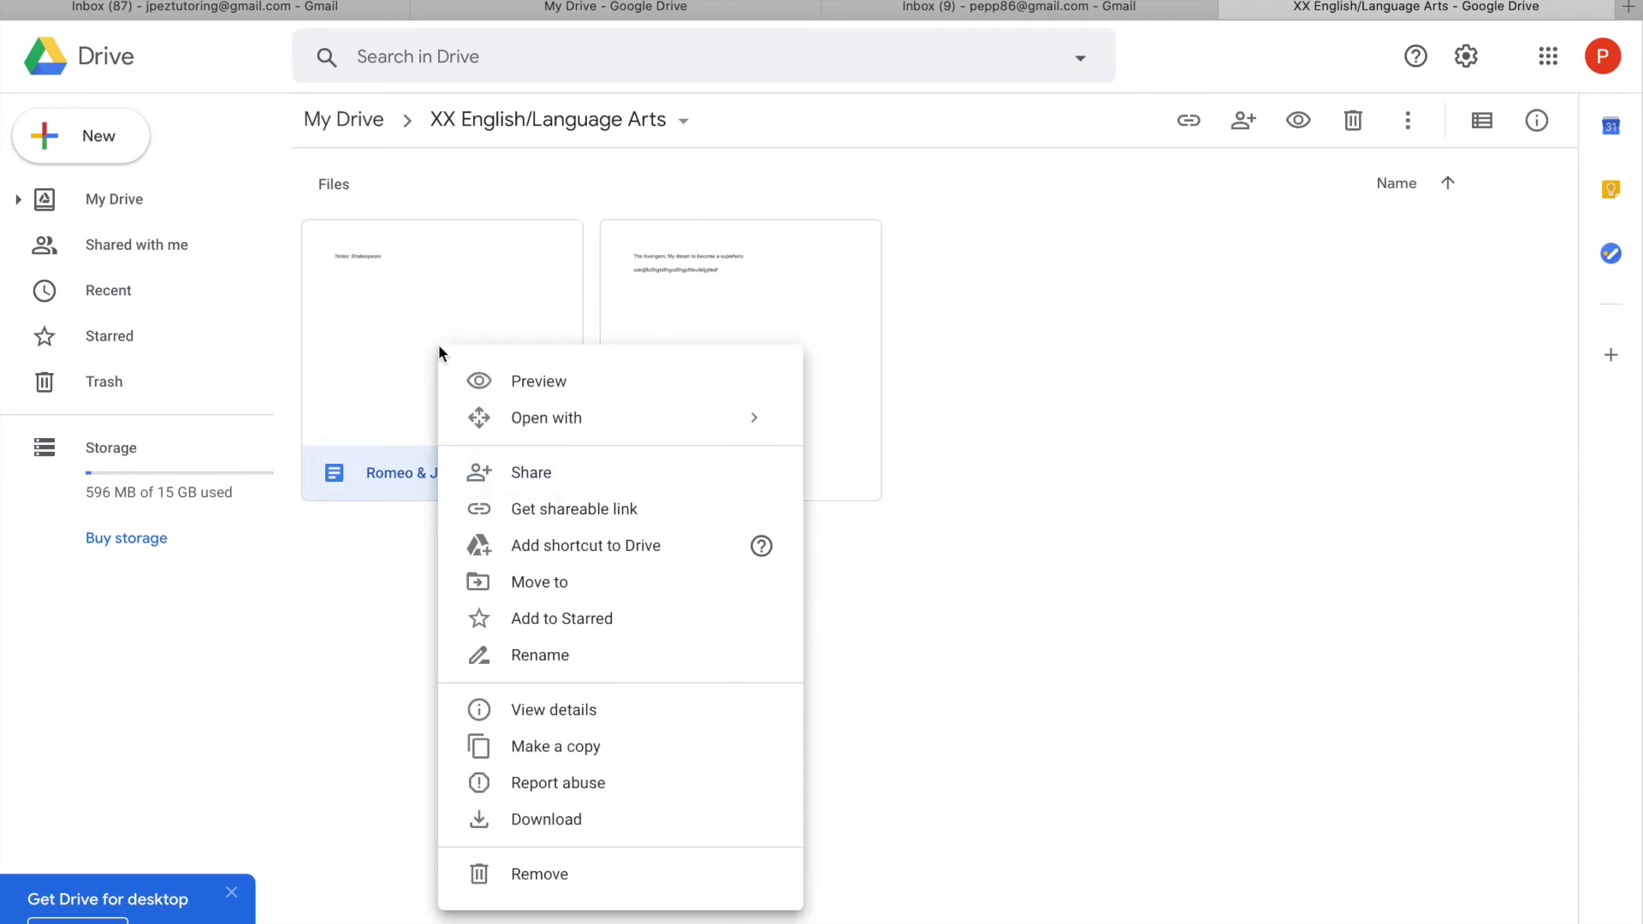
left_click(539, 873)
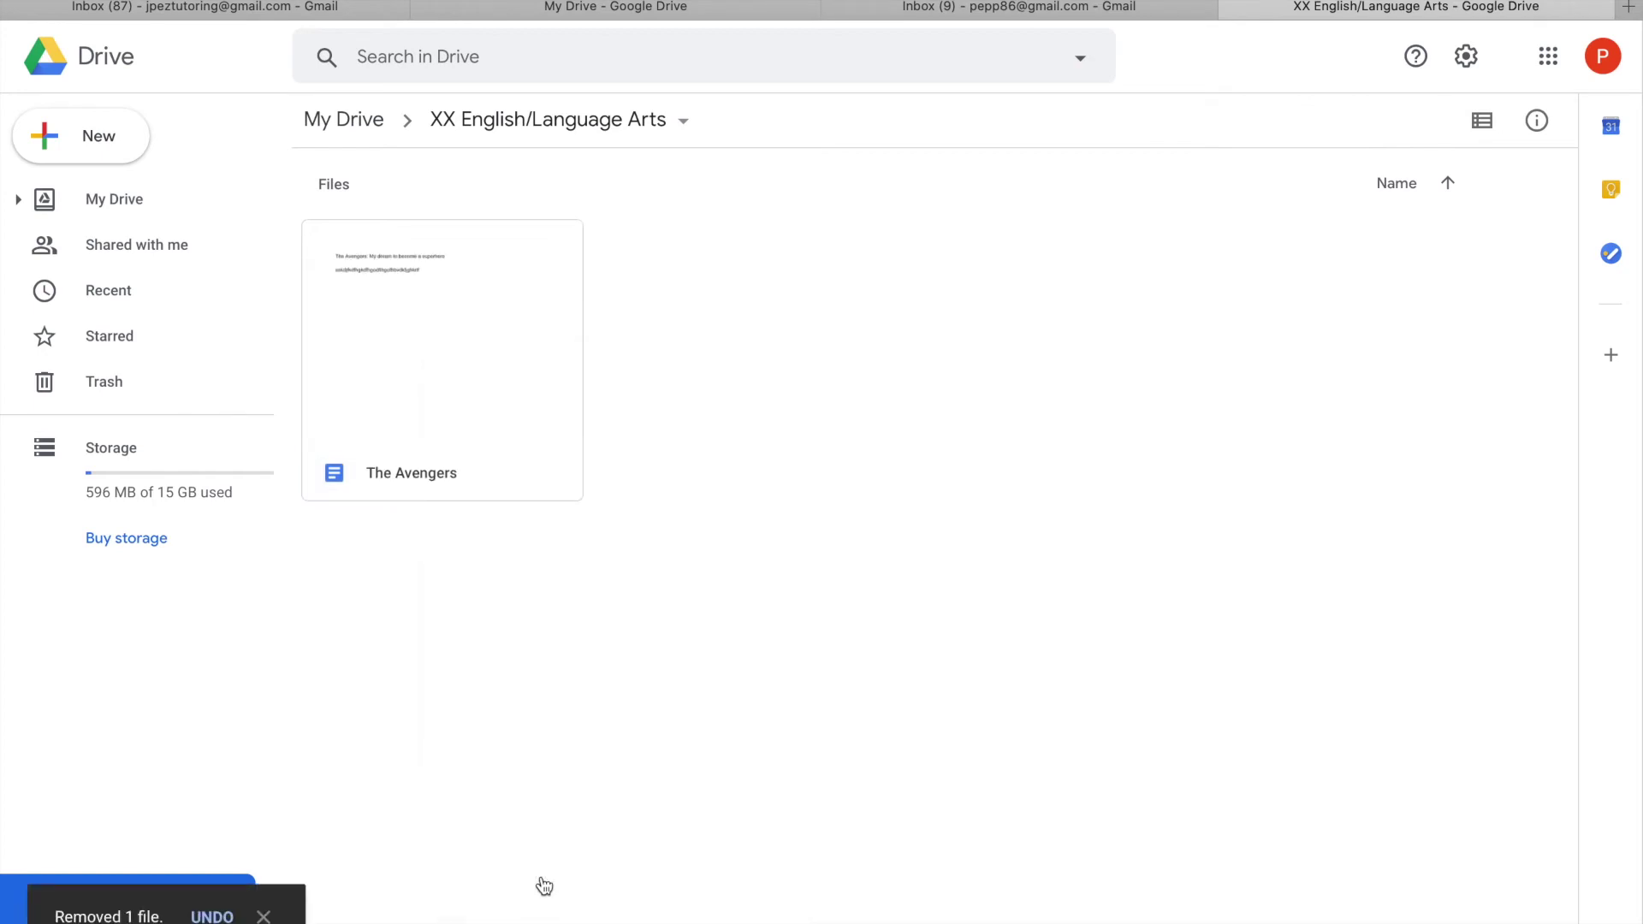
left_click(343, 128)
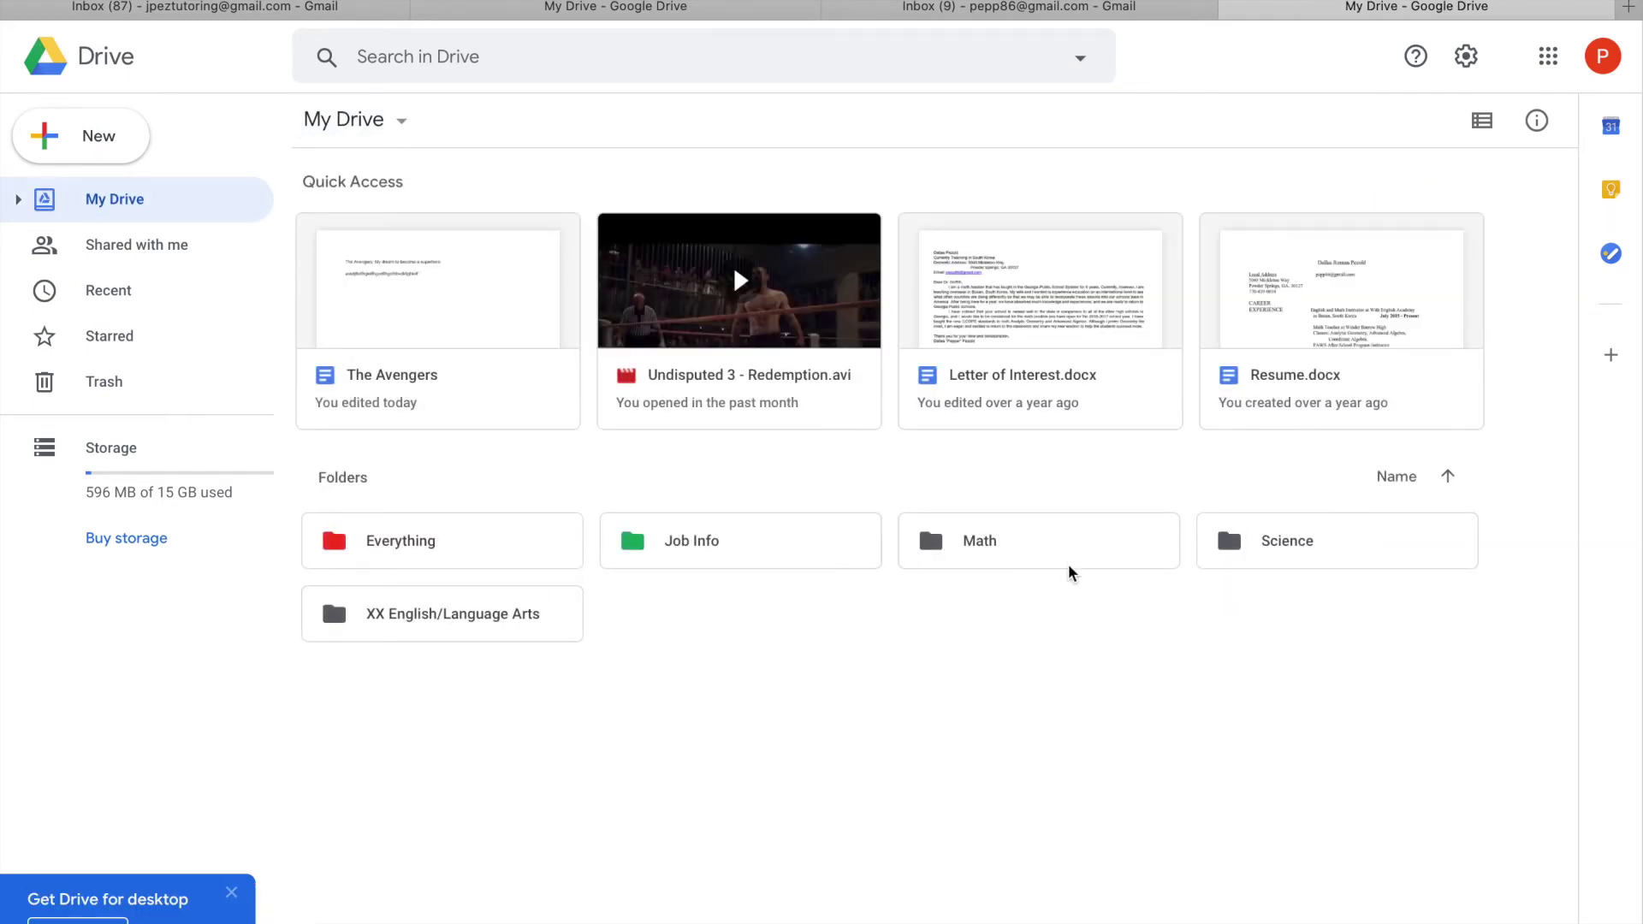
Step: Remove the Math folder from My Drive, then open XX English/Language Arts
left_click(1012, 549)
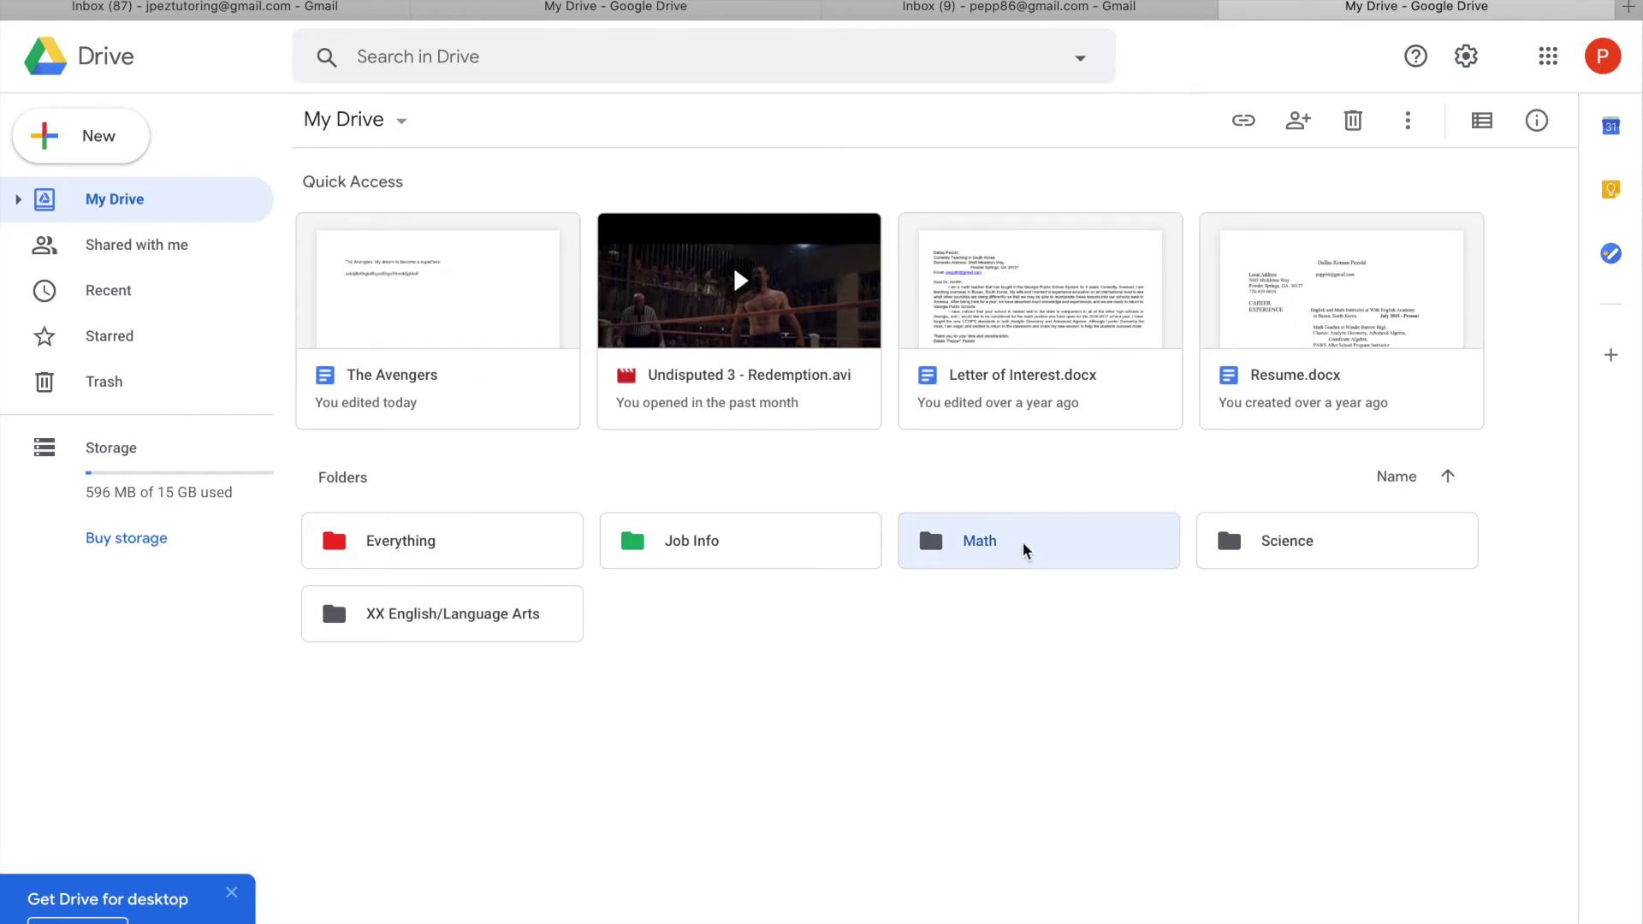
right_click(1025, 549)
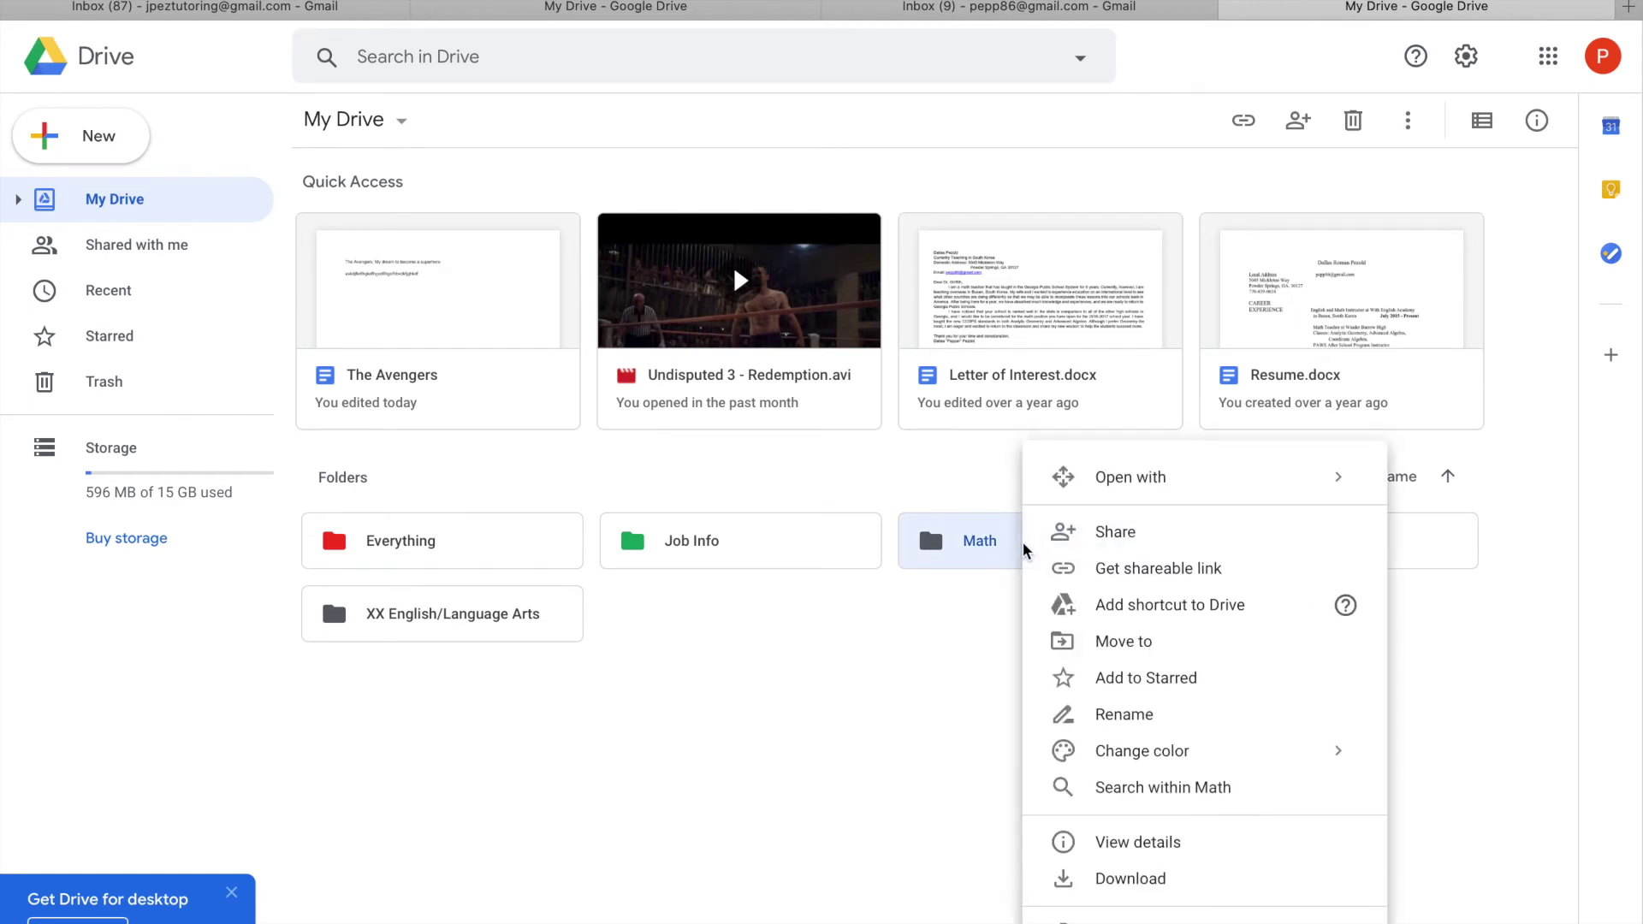
left_click(1113, 921)
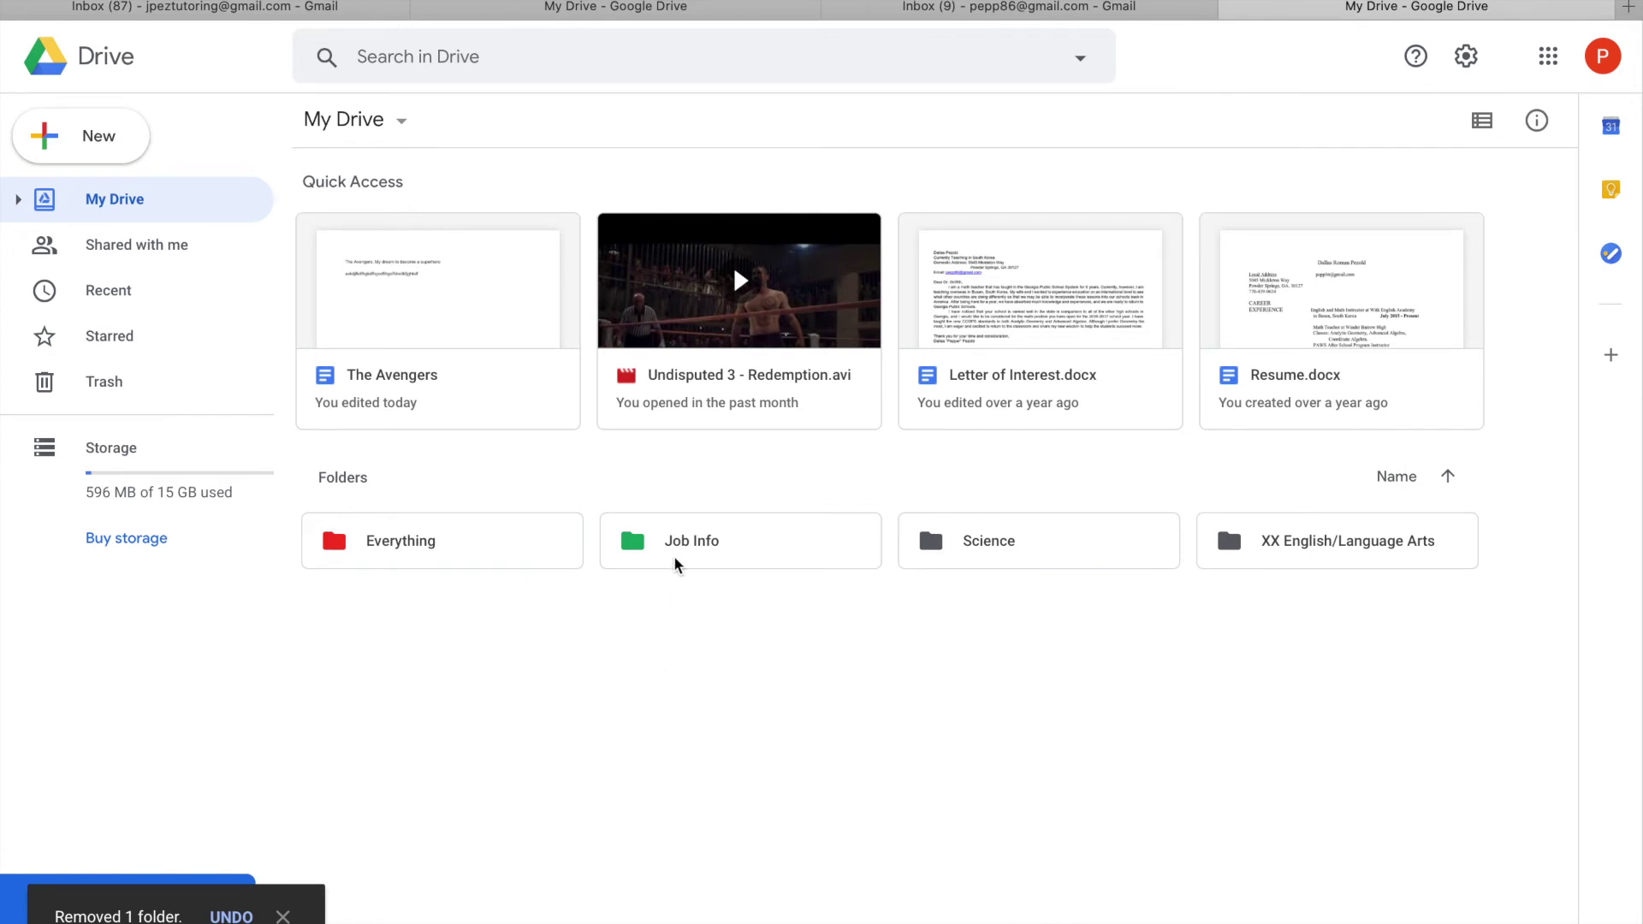
double_click(1325, 549)
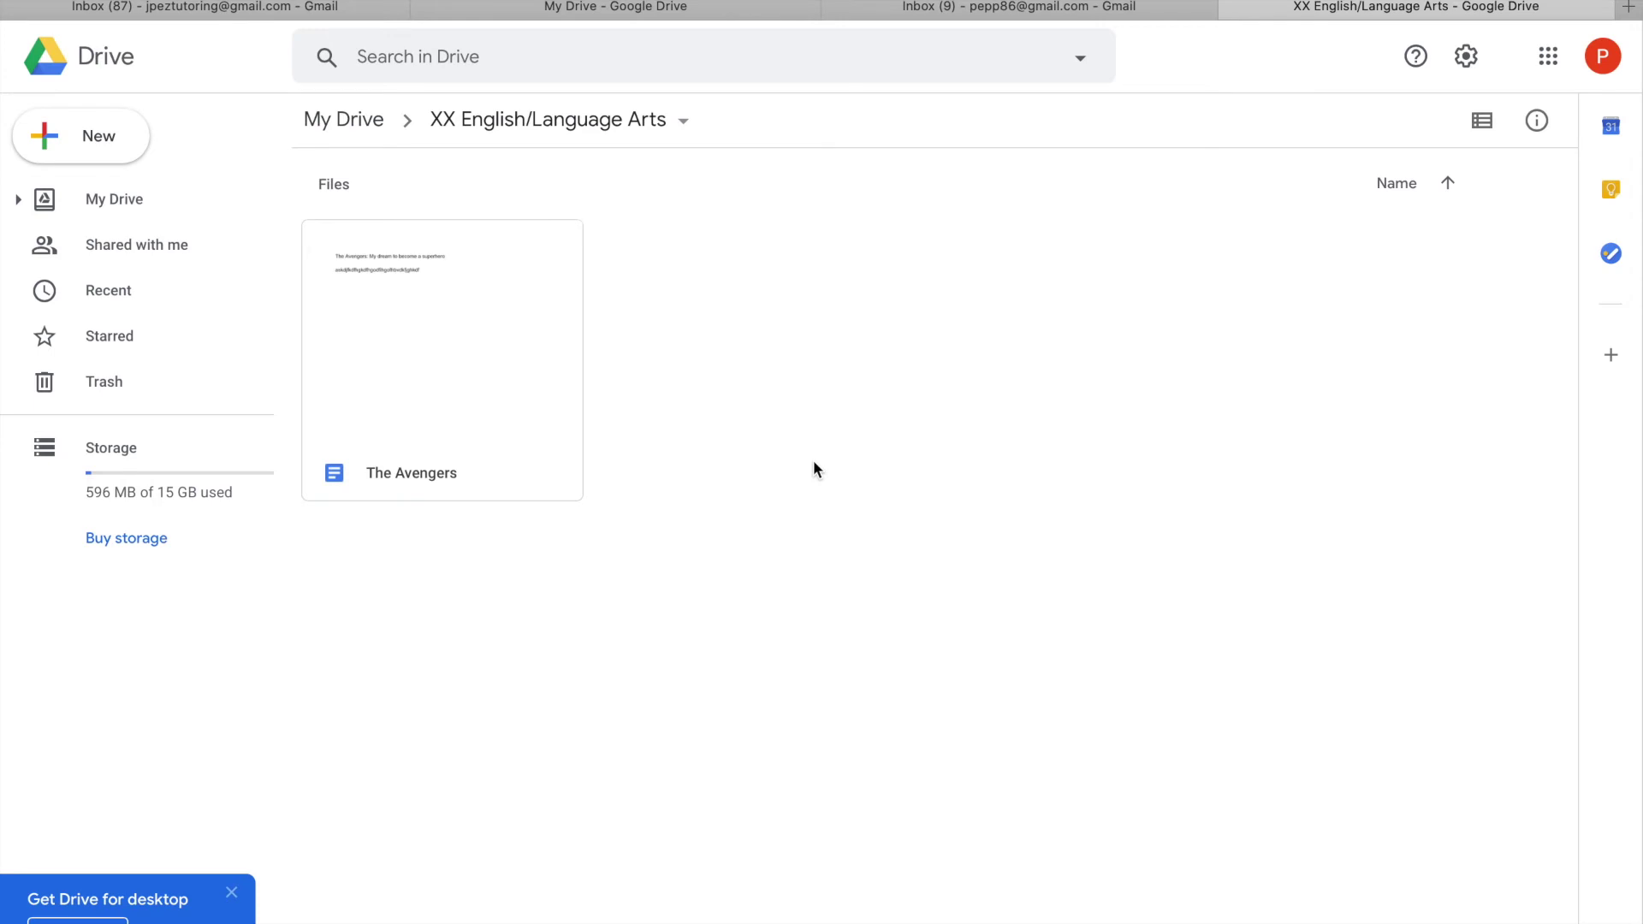
Step: Add a subfolder named Creative Writing inside XX English/Language Arts
left_click(79, 150)
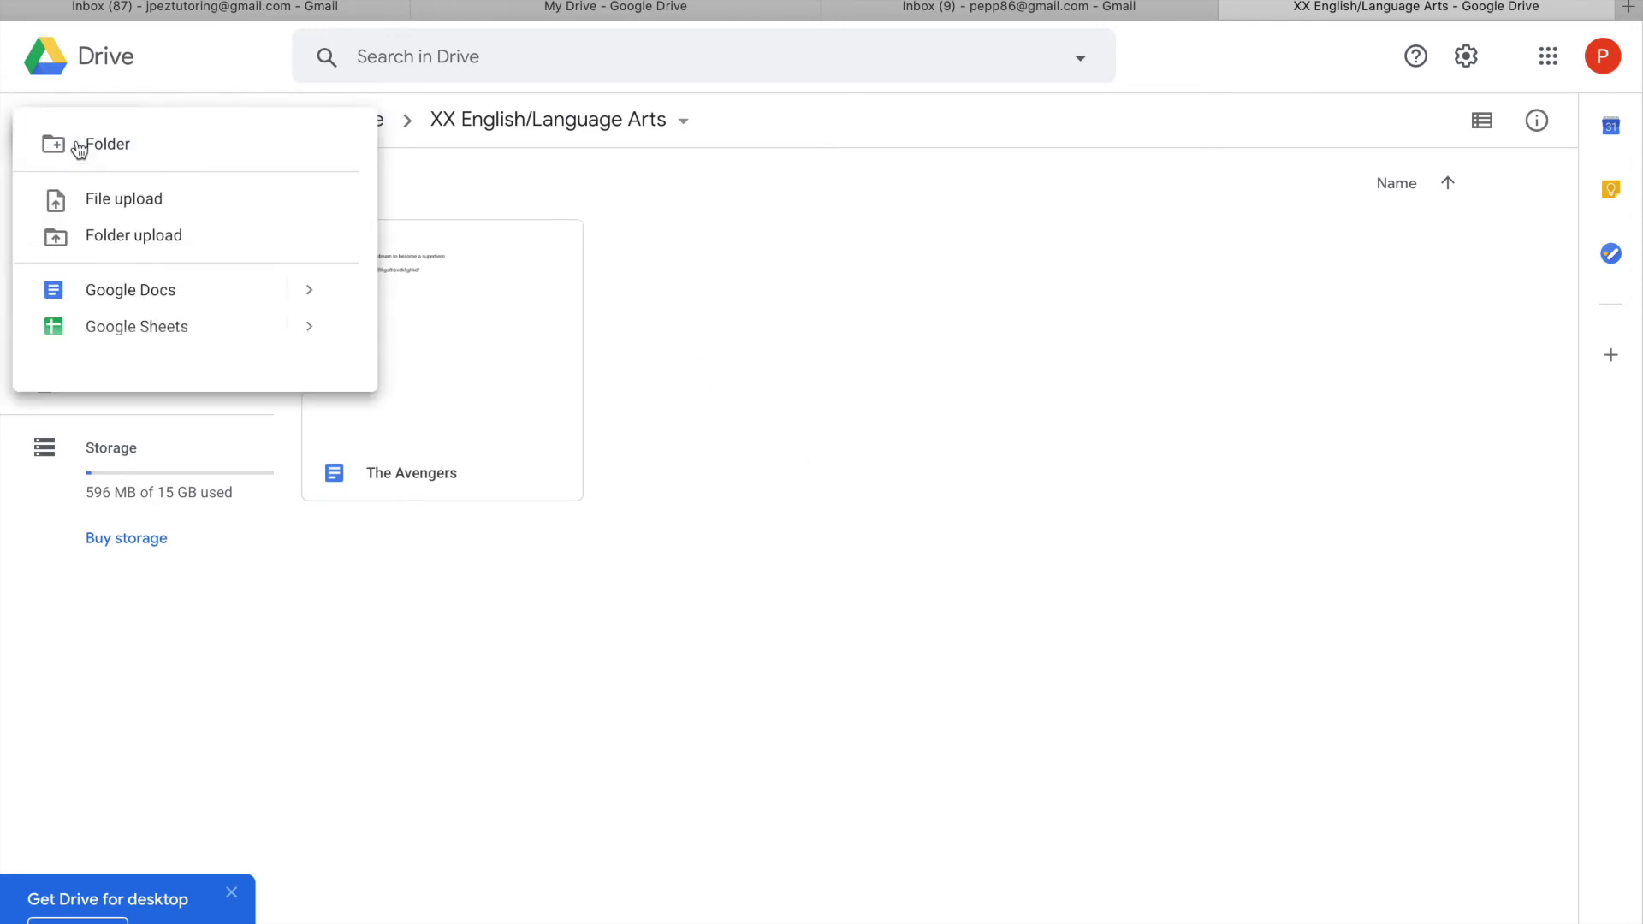
left_click(124, 147)
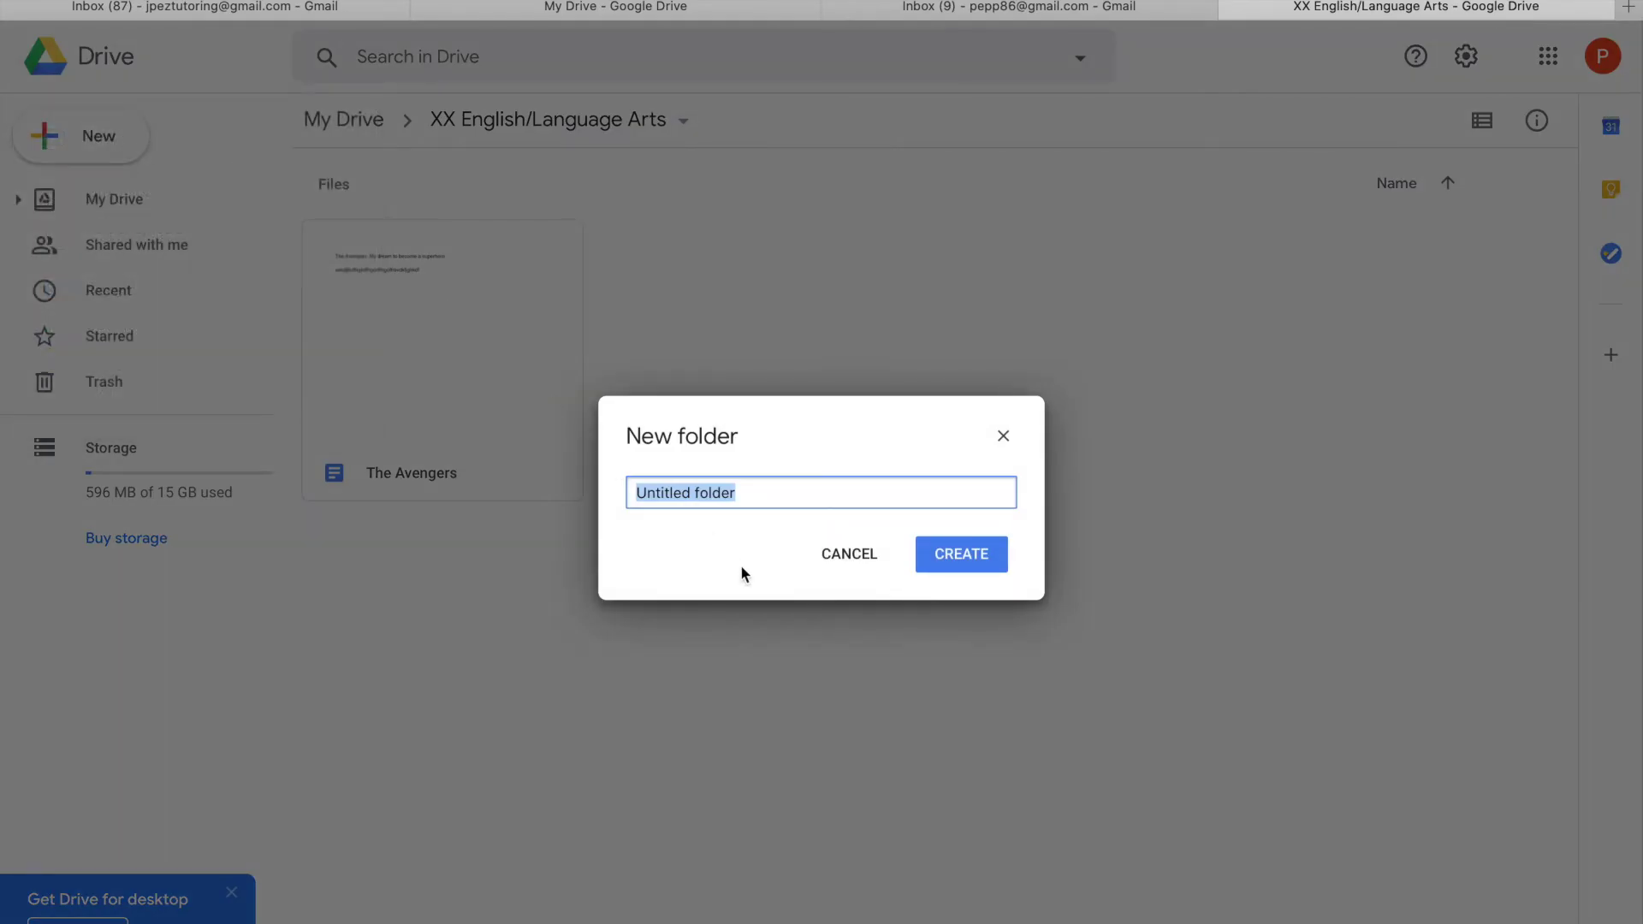
type("Creative Writing")
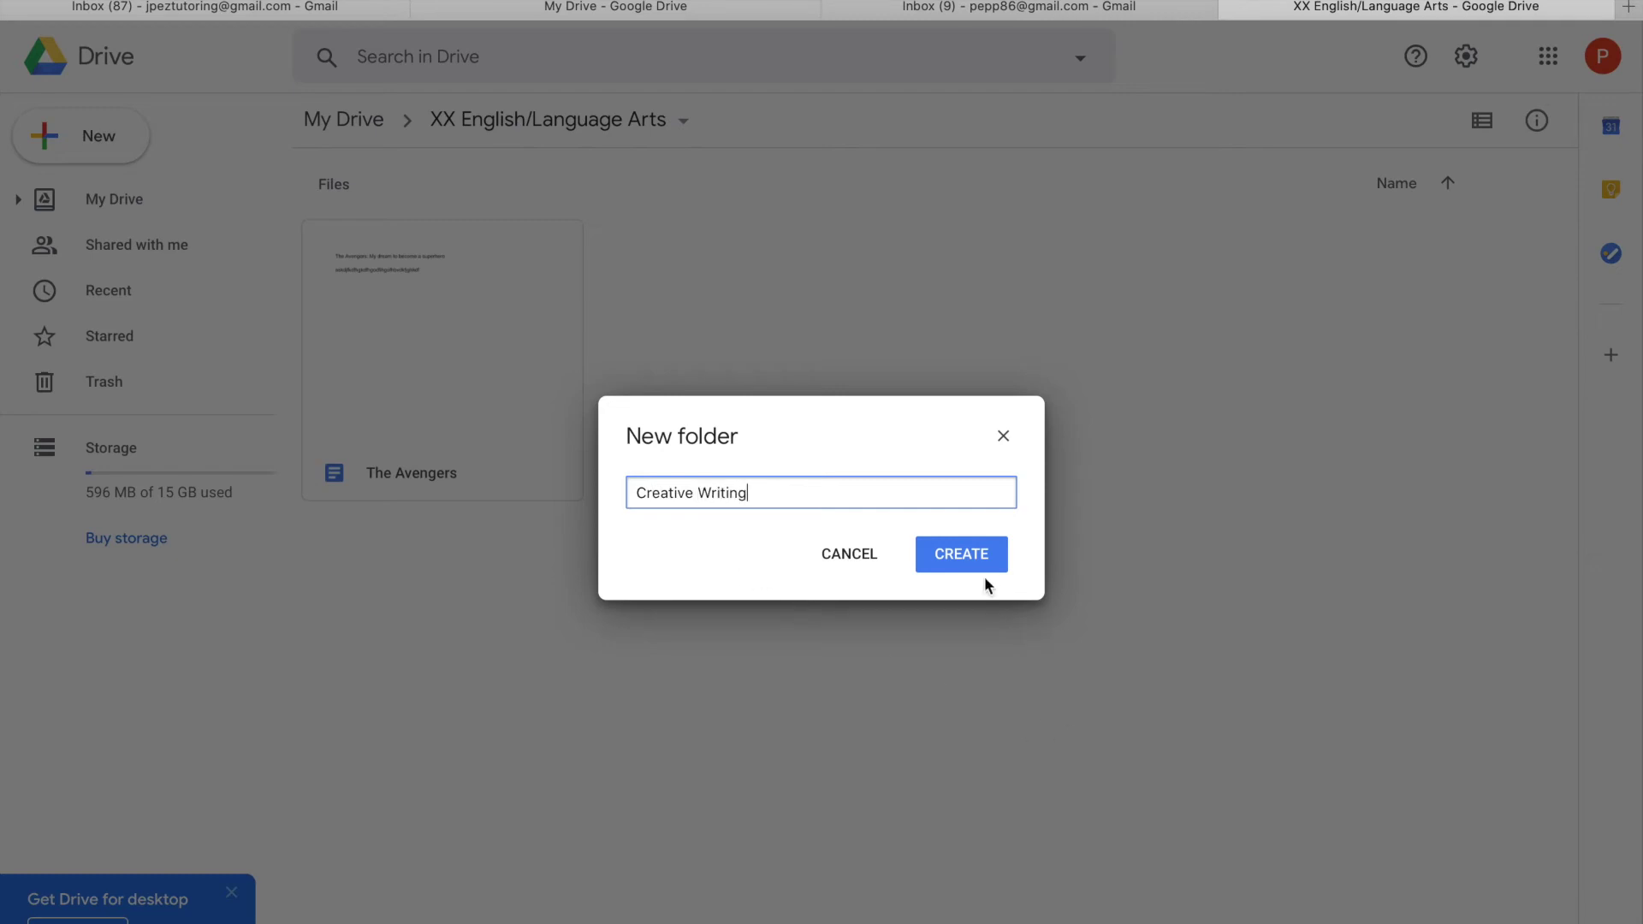
left_click(974, 566)
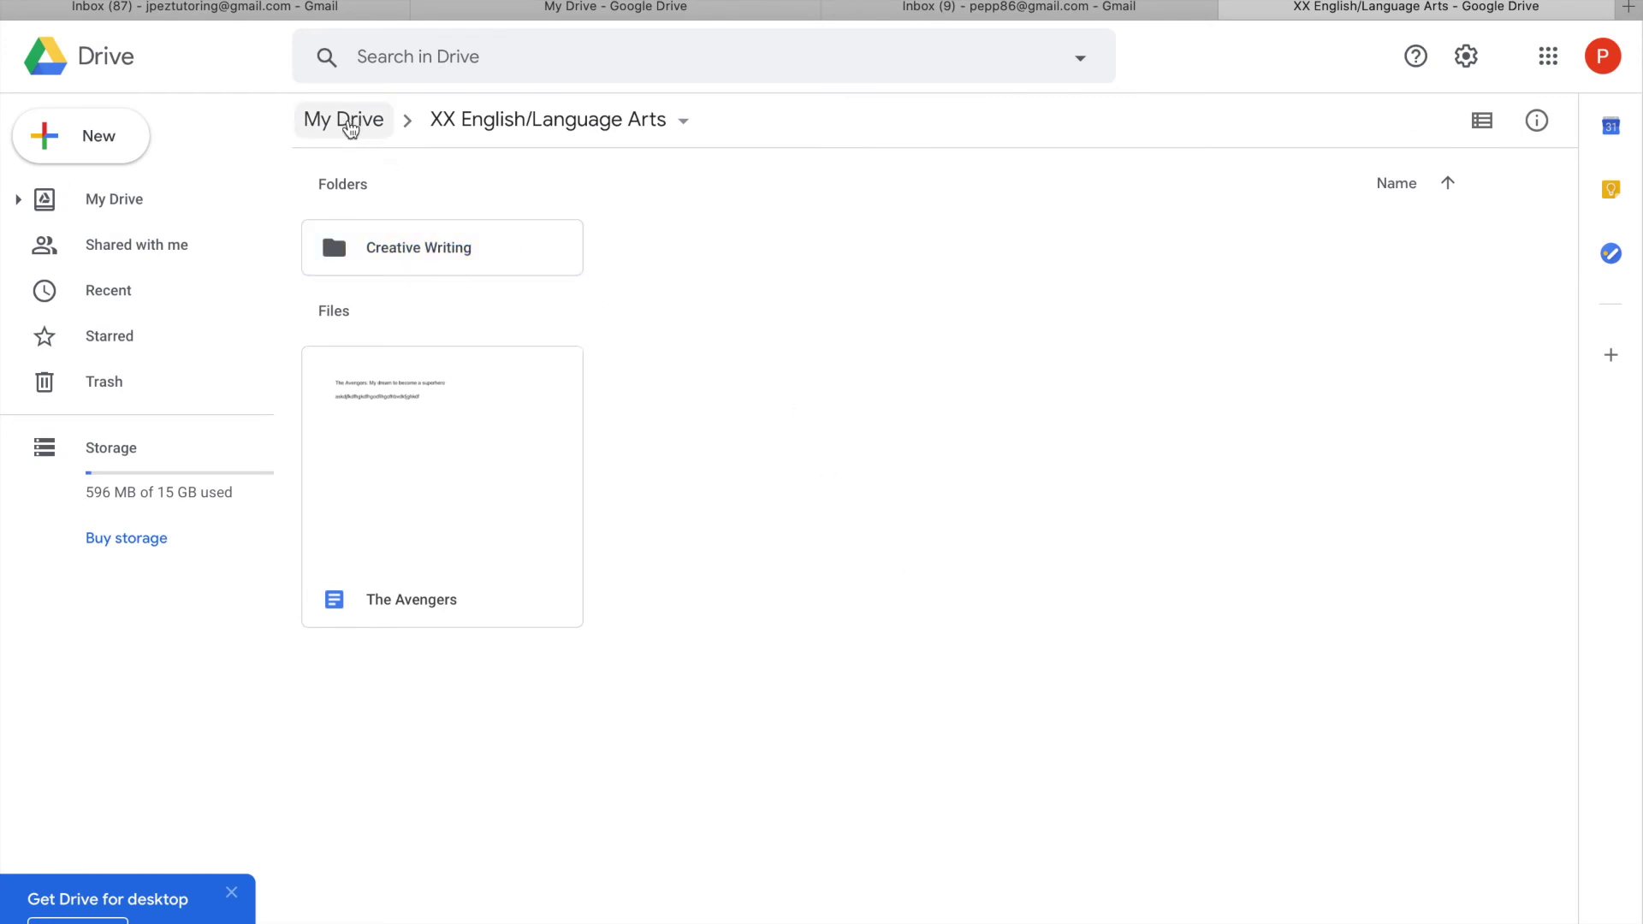
Step: Go back into XX English/Language Arts, open Creative Writing, and create a new Google Doc there
left_click(349, 124)
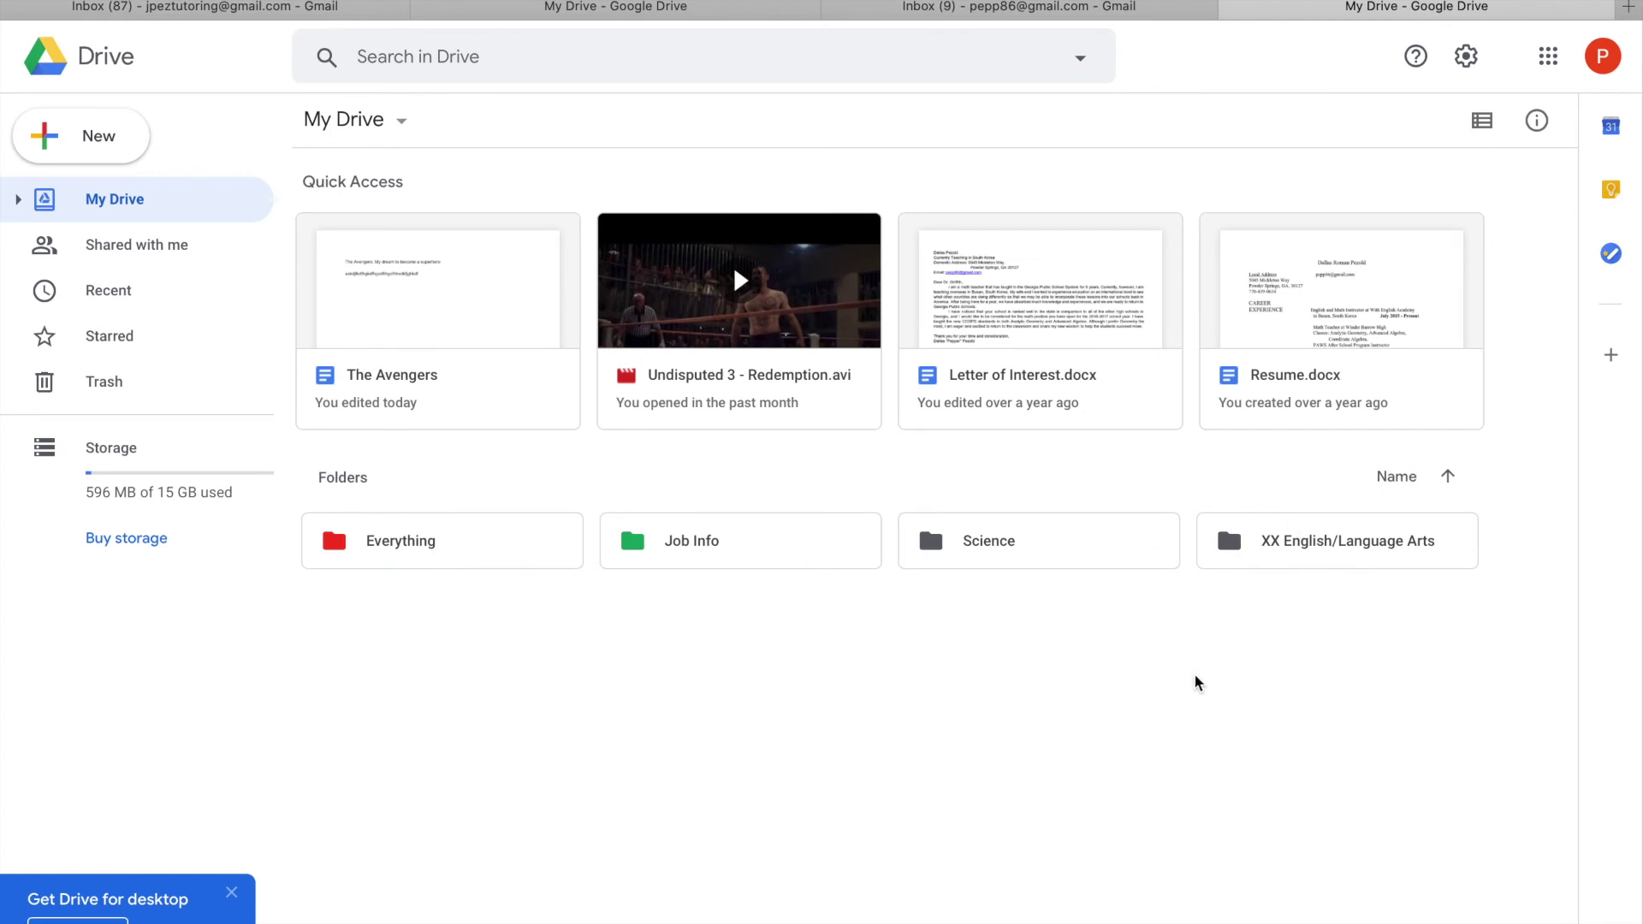
left_click(1344, 550)
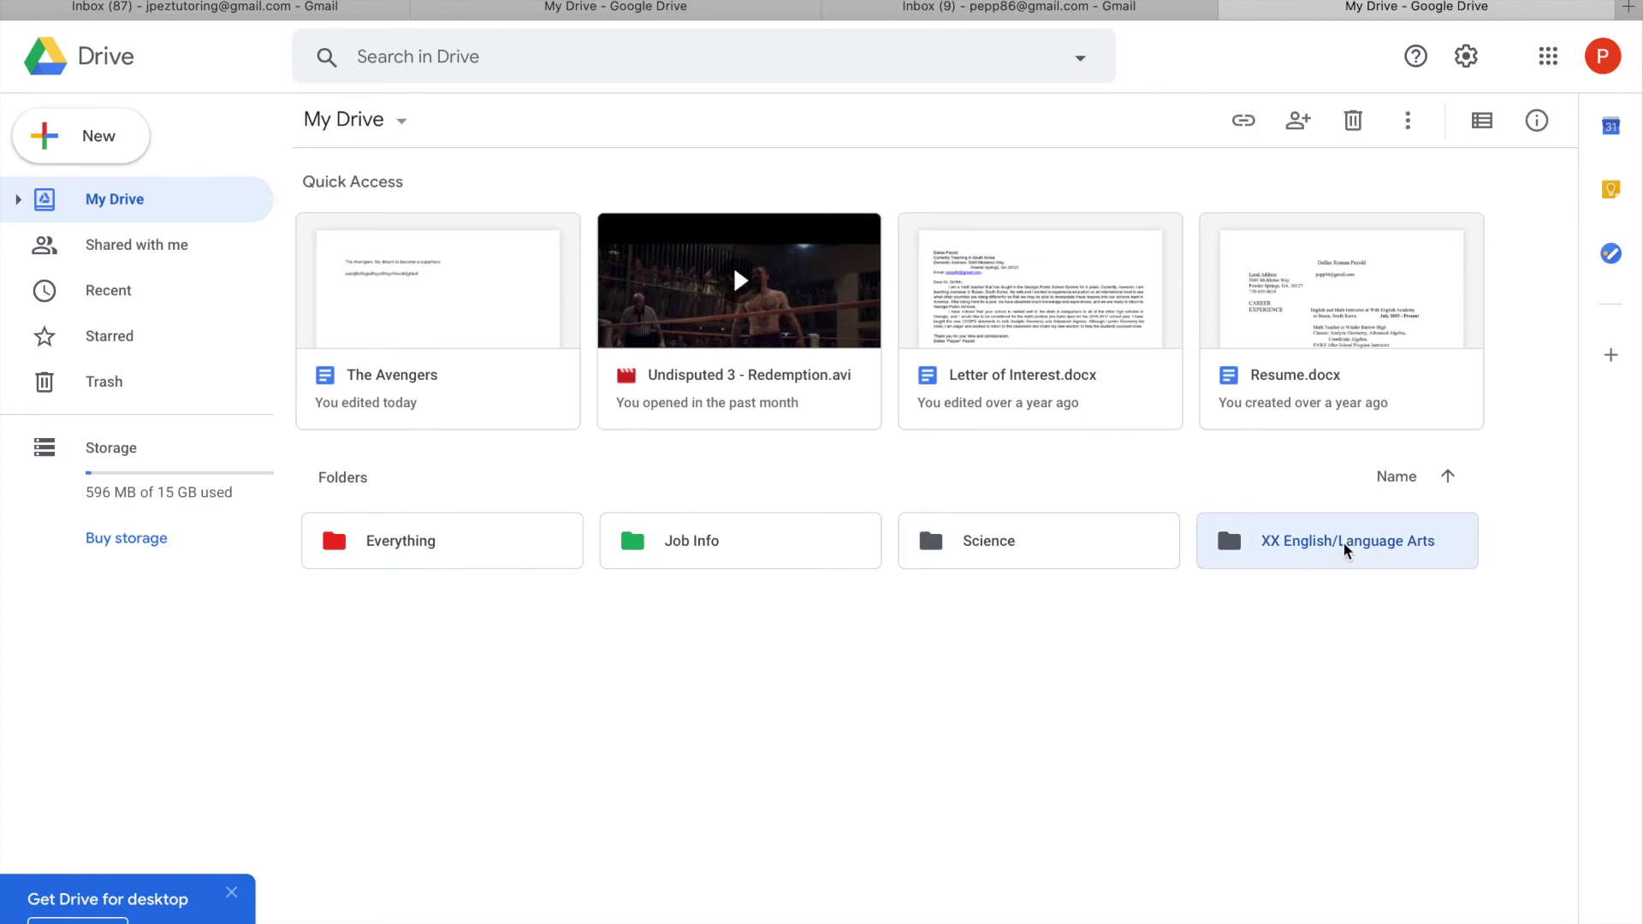
double_click(1344, 550)
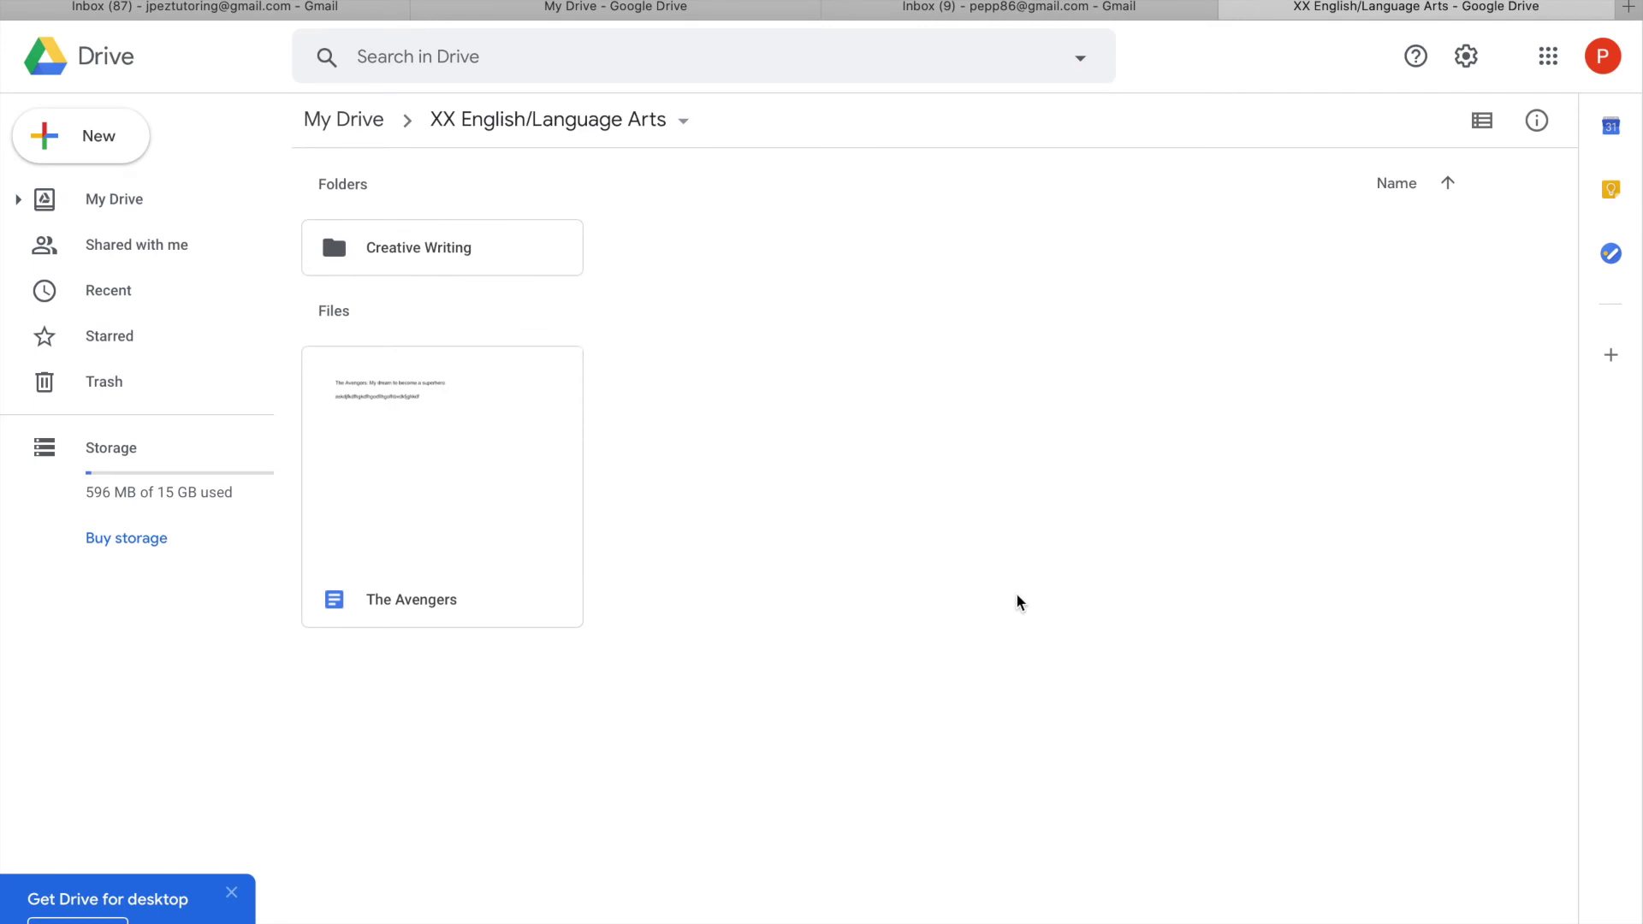
left_click(409, 522)
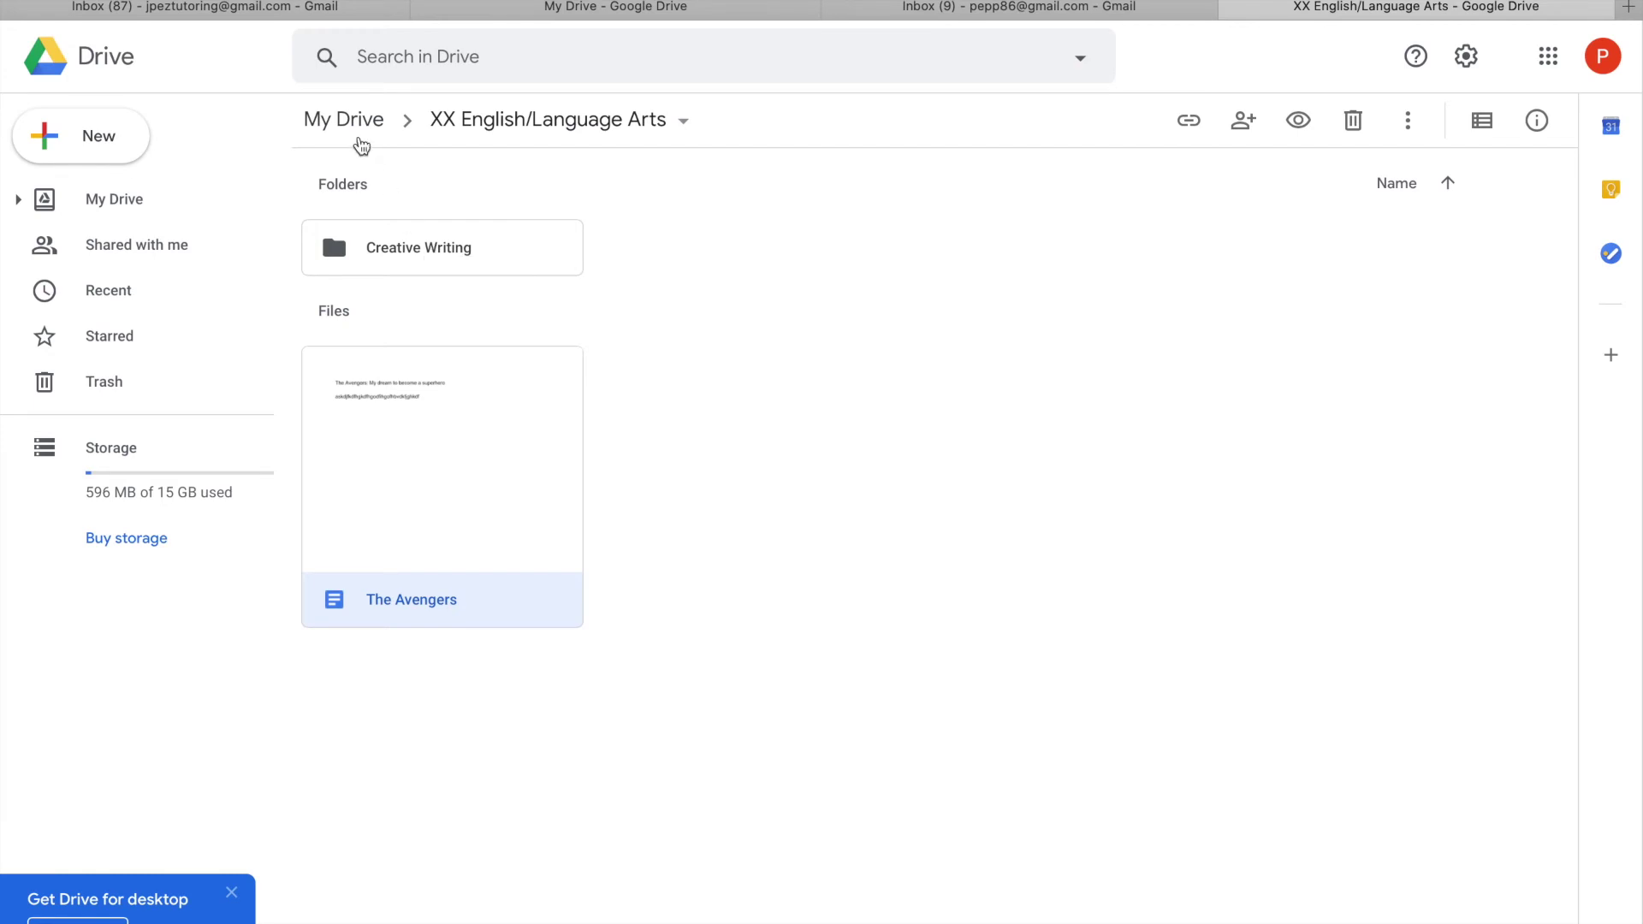
left_click(357, 136)
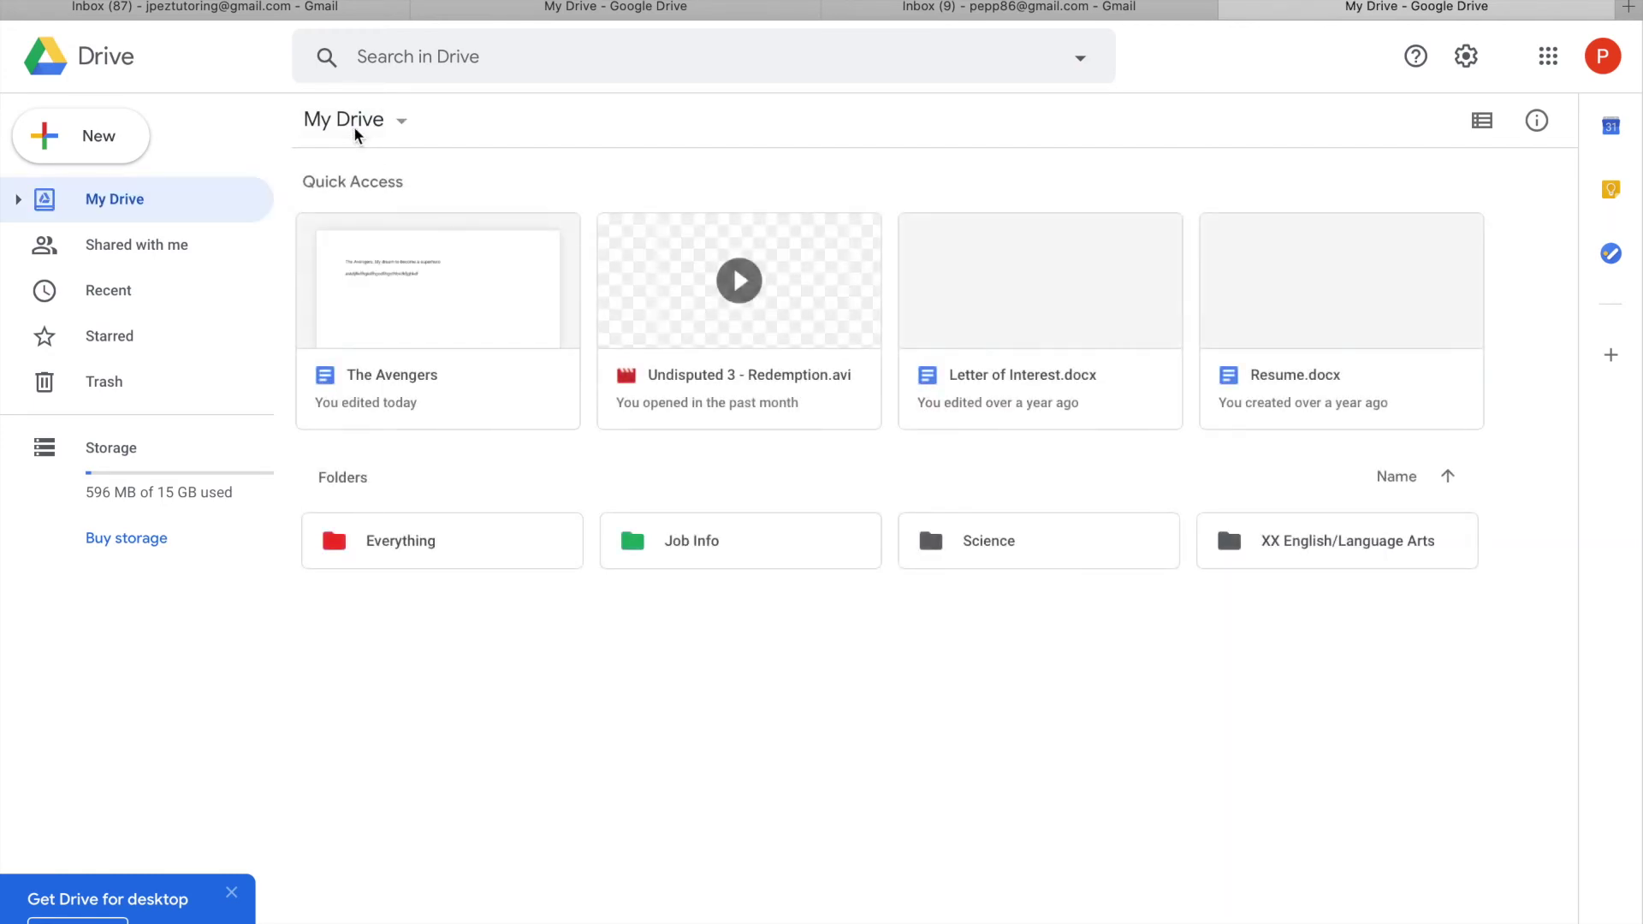
double_click(1309, 560)
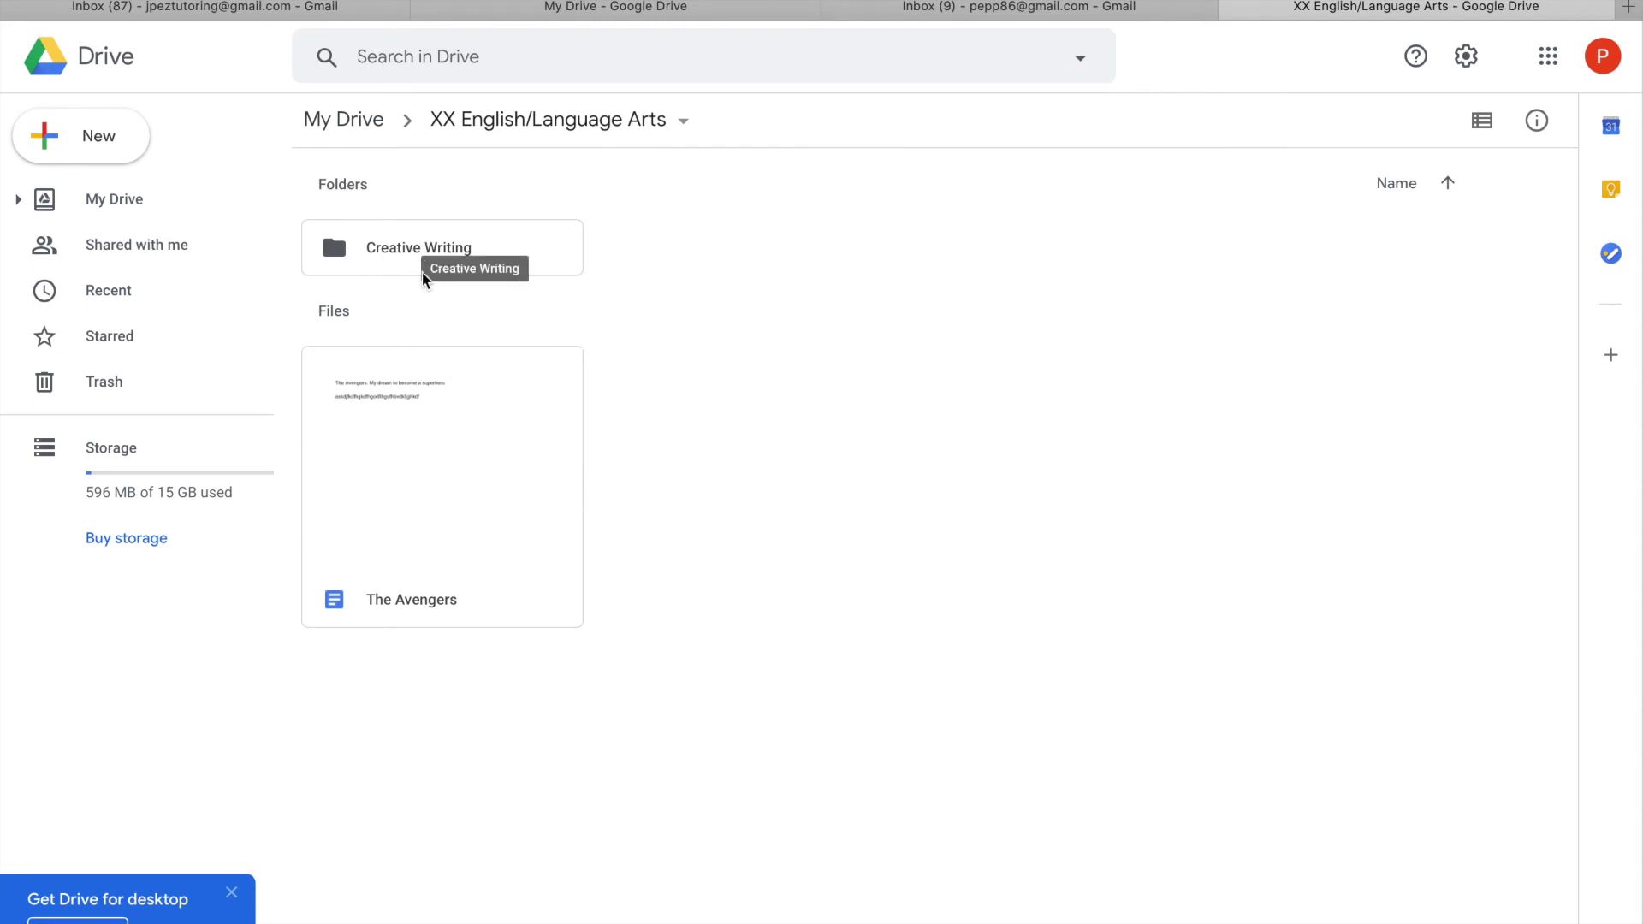
left_click(342, 119)
double_click(1414, 524)
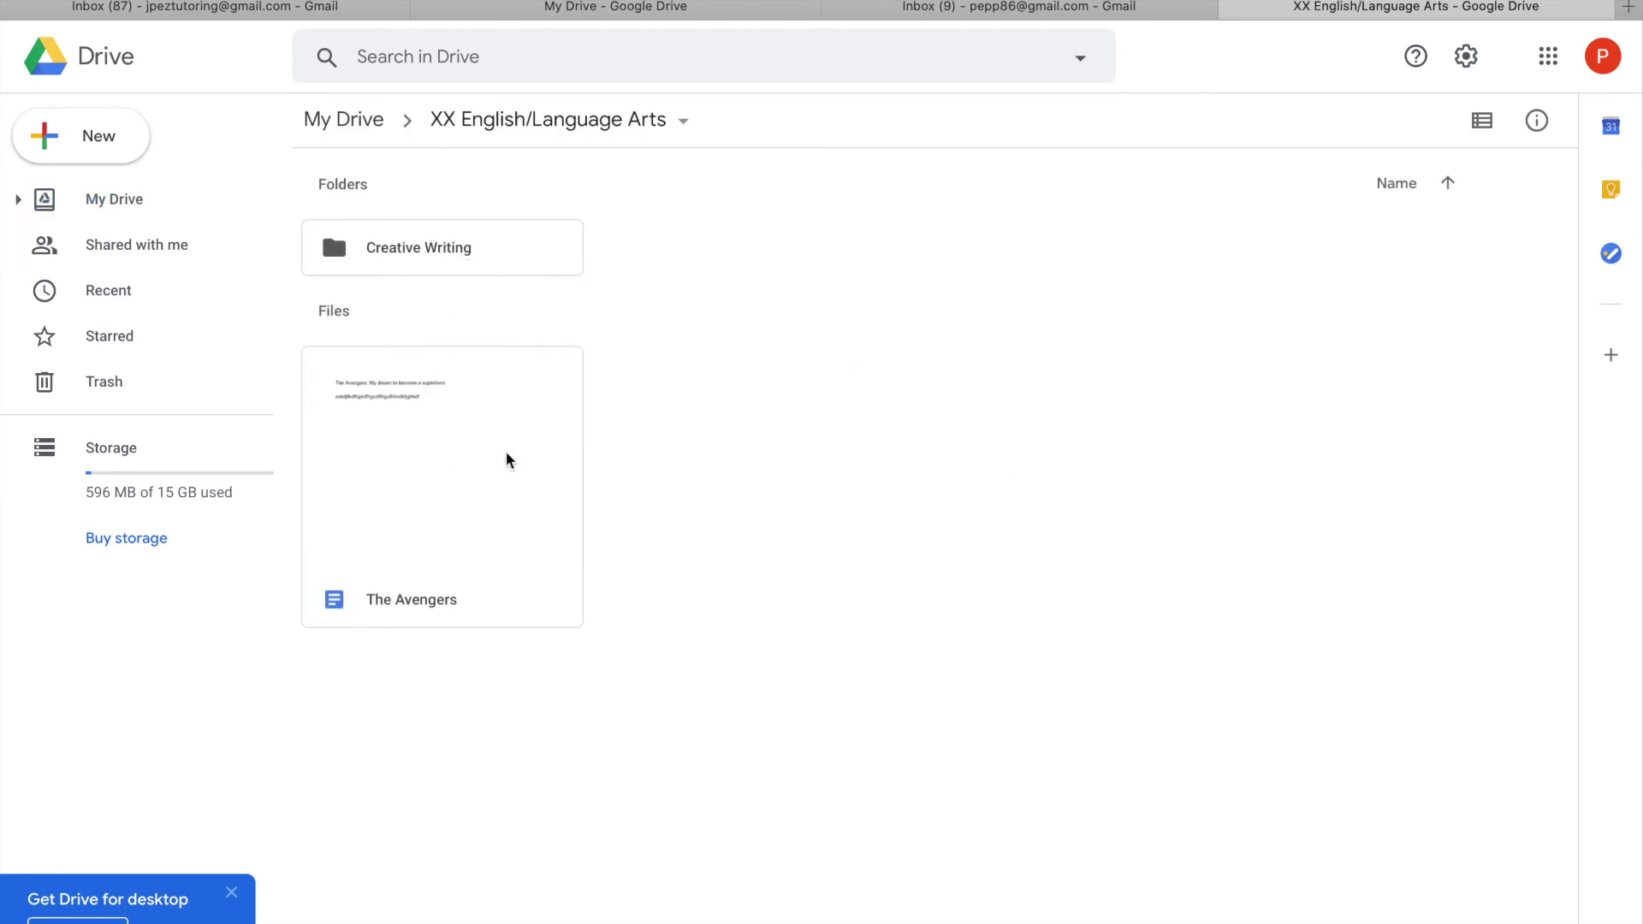
double_click(443, 251)
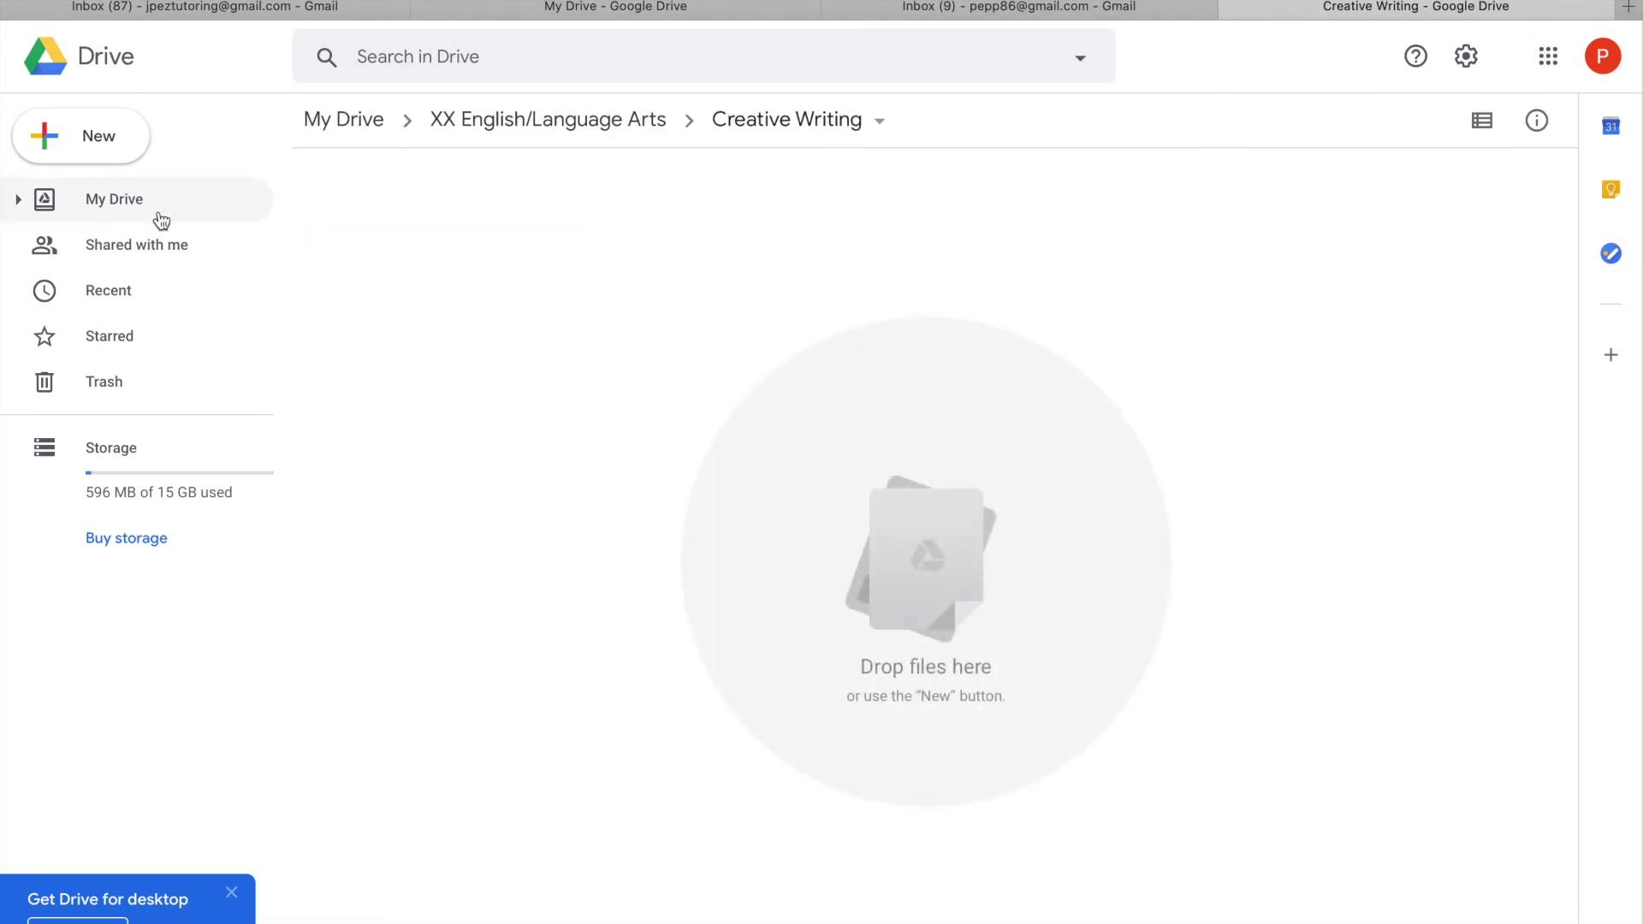
left_click(69, 152)
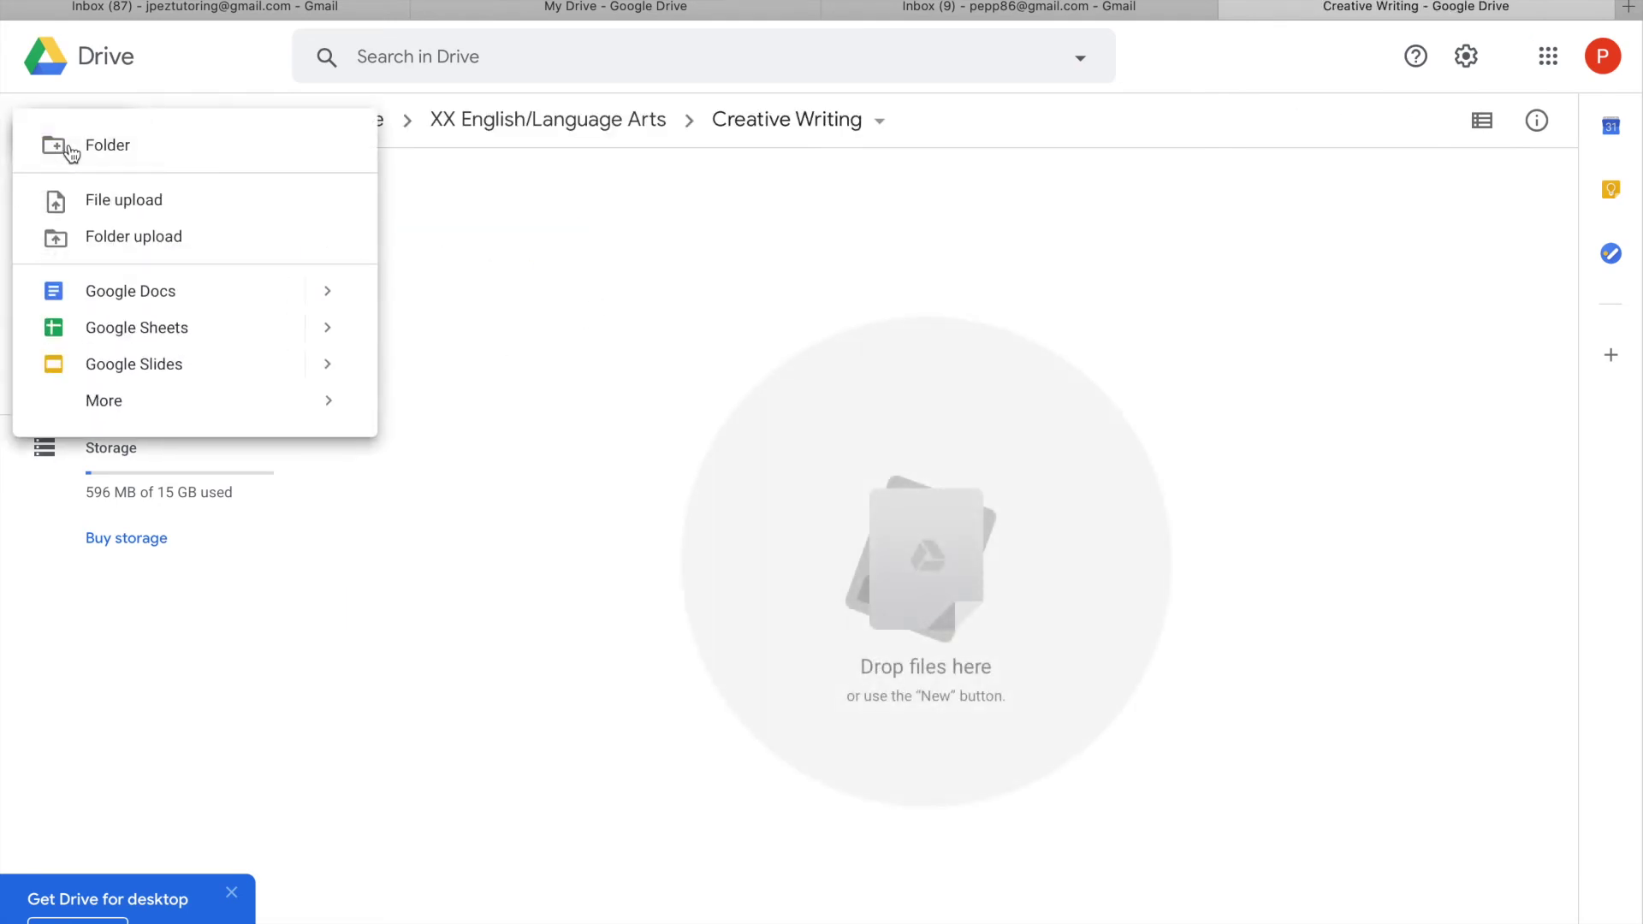
left_click(134, 293)
Step: Rename the new untitled document to 'Harry Potter'
type("H")
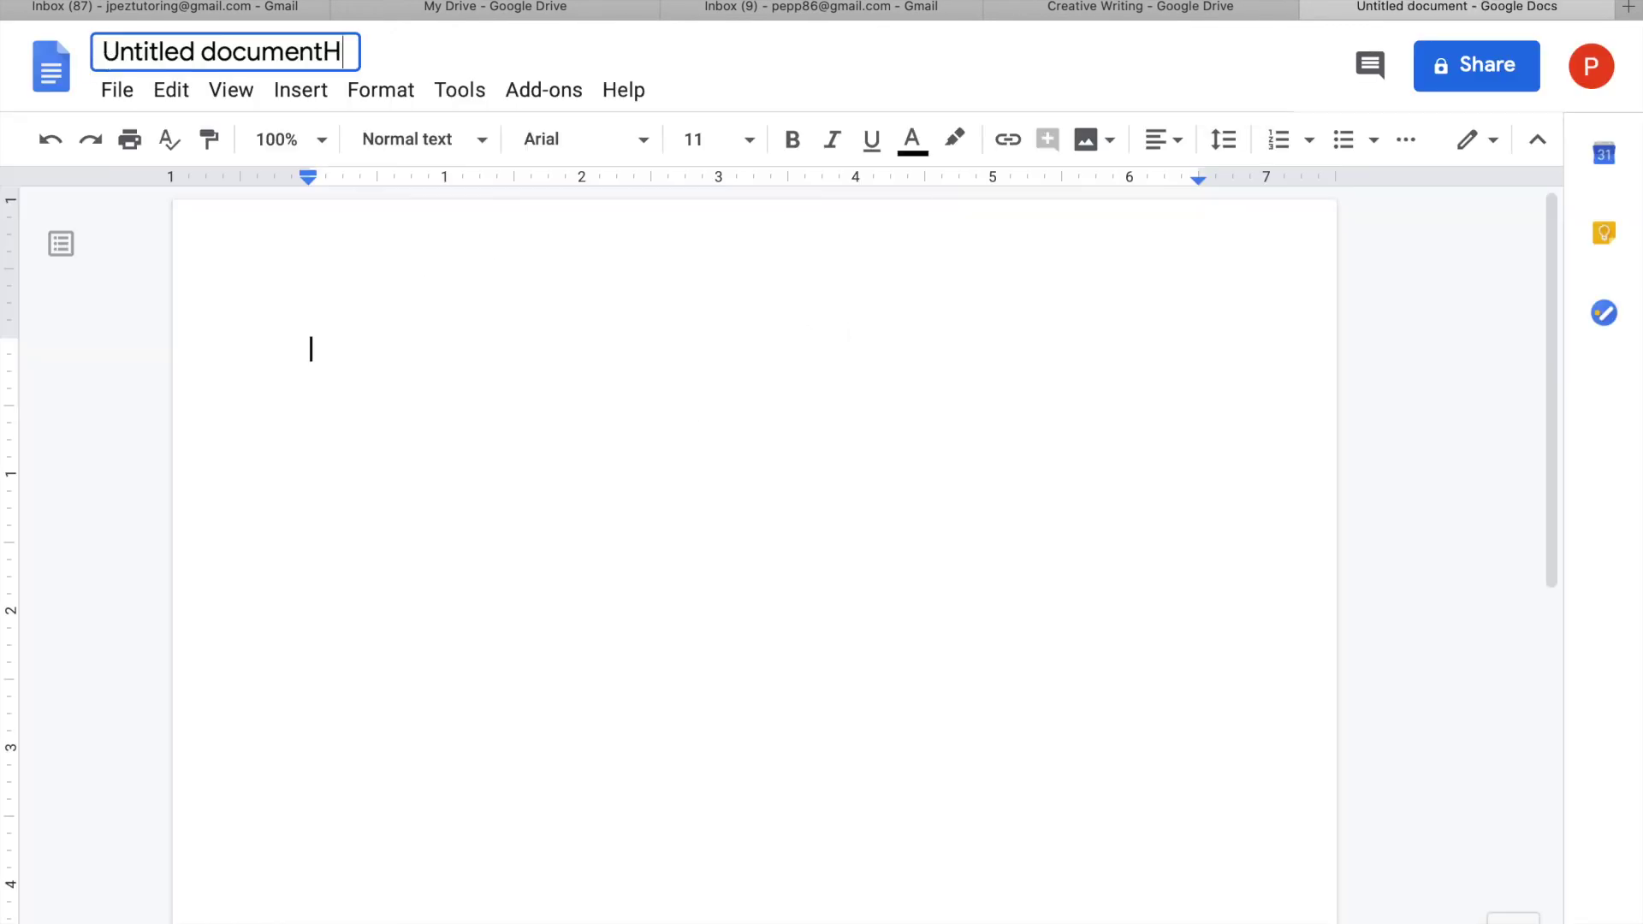
type("a")
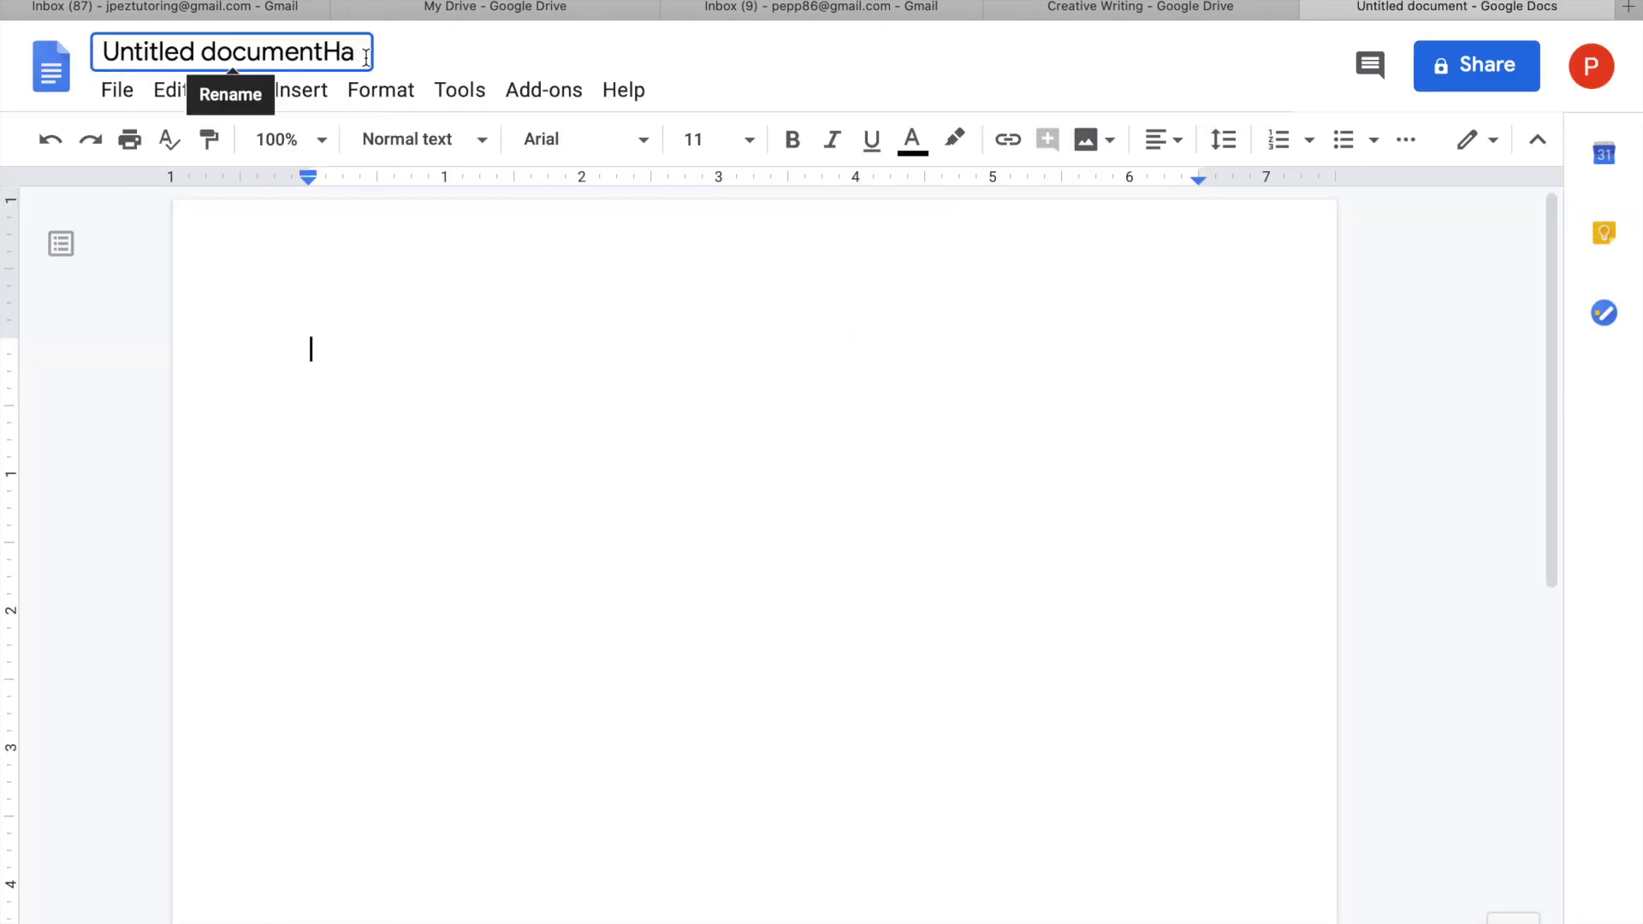
left_click_drag(355, 52, 3, 53)
type("Harry Potter")
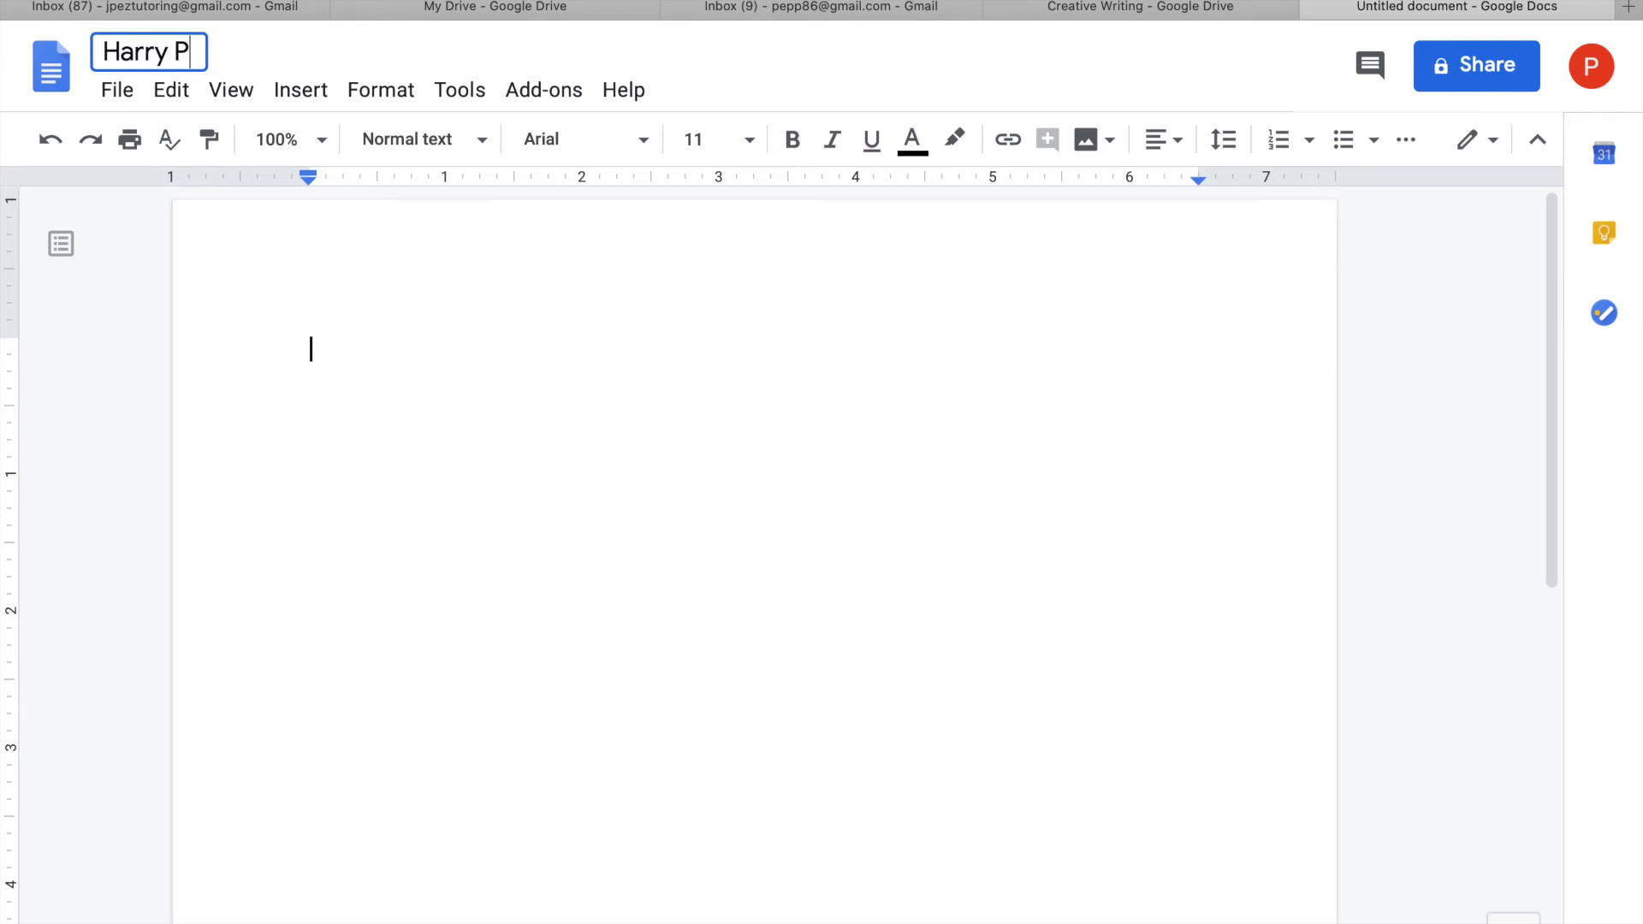
Step: Write the heading 'Harry Potter Fan Fiction' plus a filler line, then close the document
left_click(352, 371)
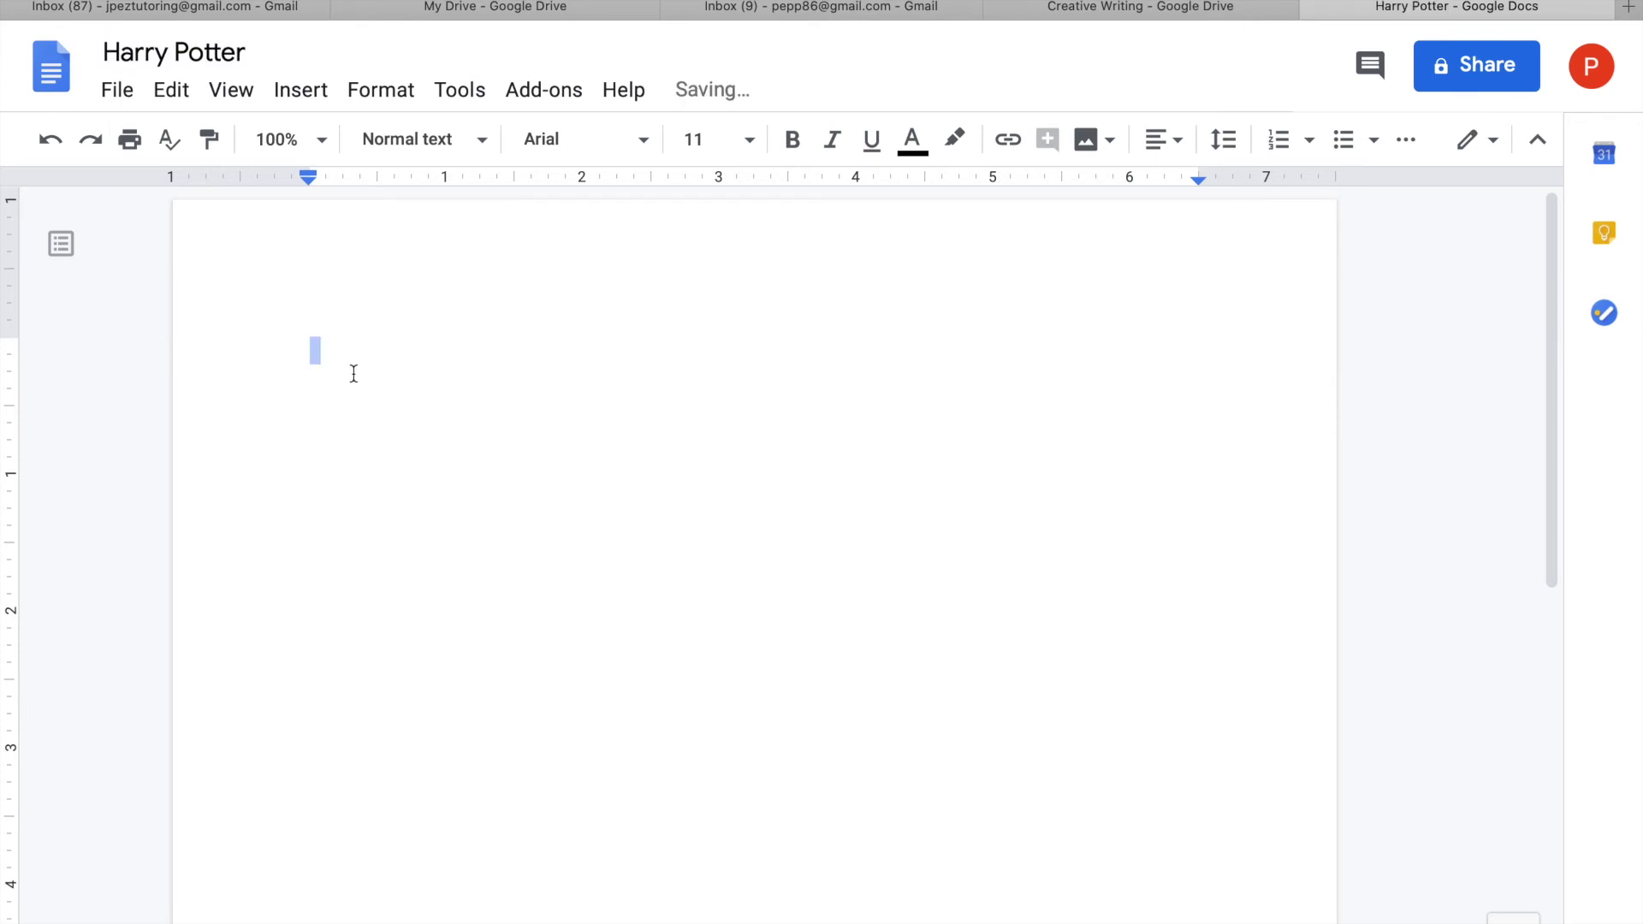
type("Harry Potter ")
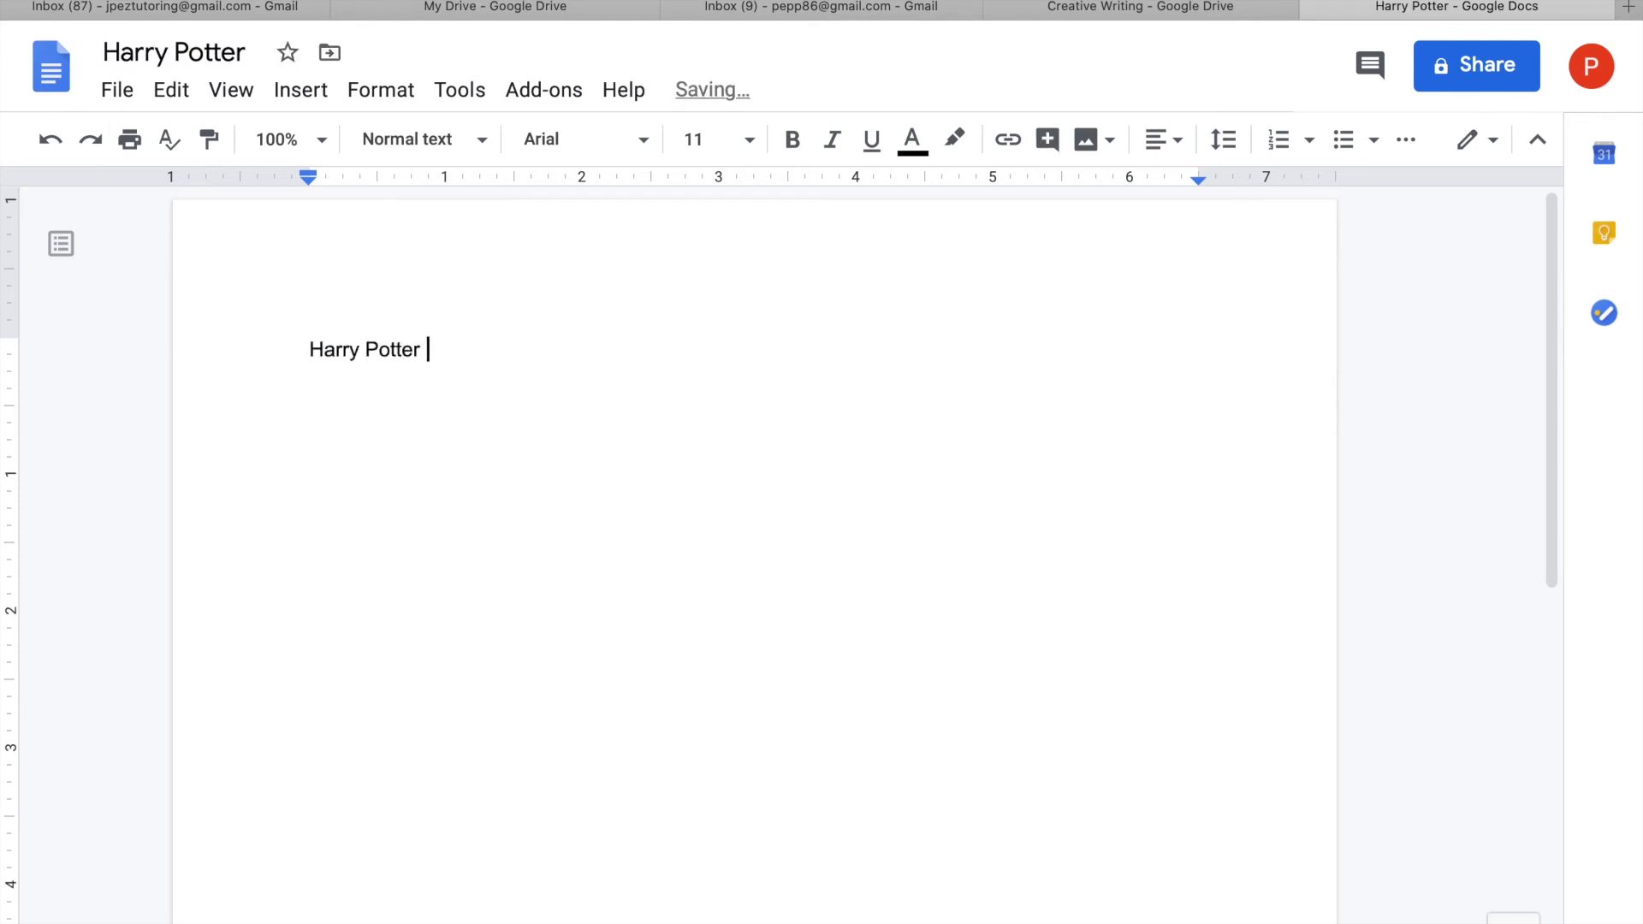
type("Fan Fiction")
key("shift+Down")
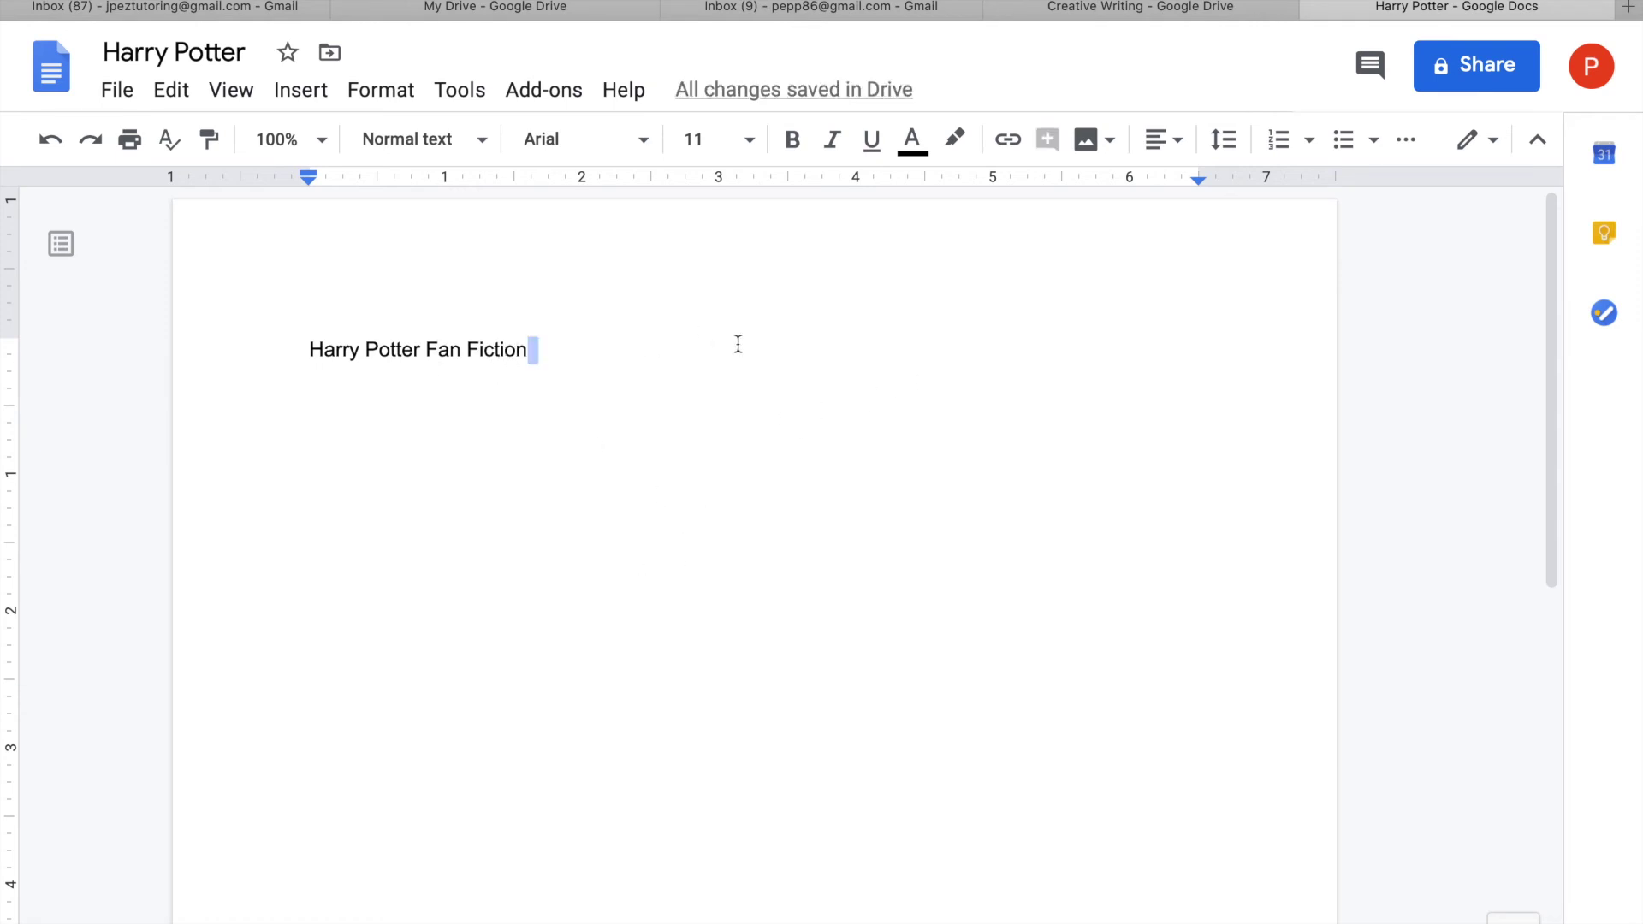
left_click(736, 478)
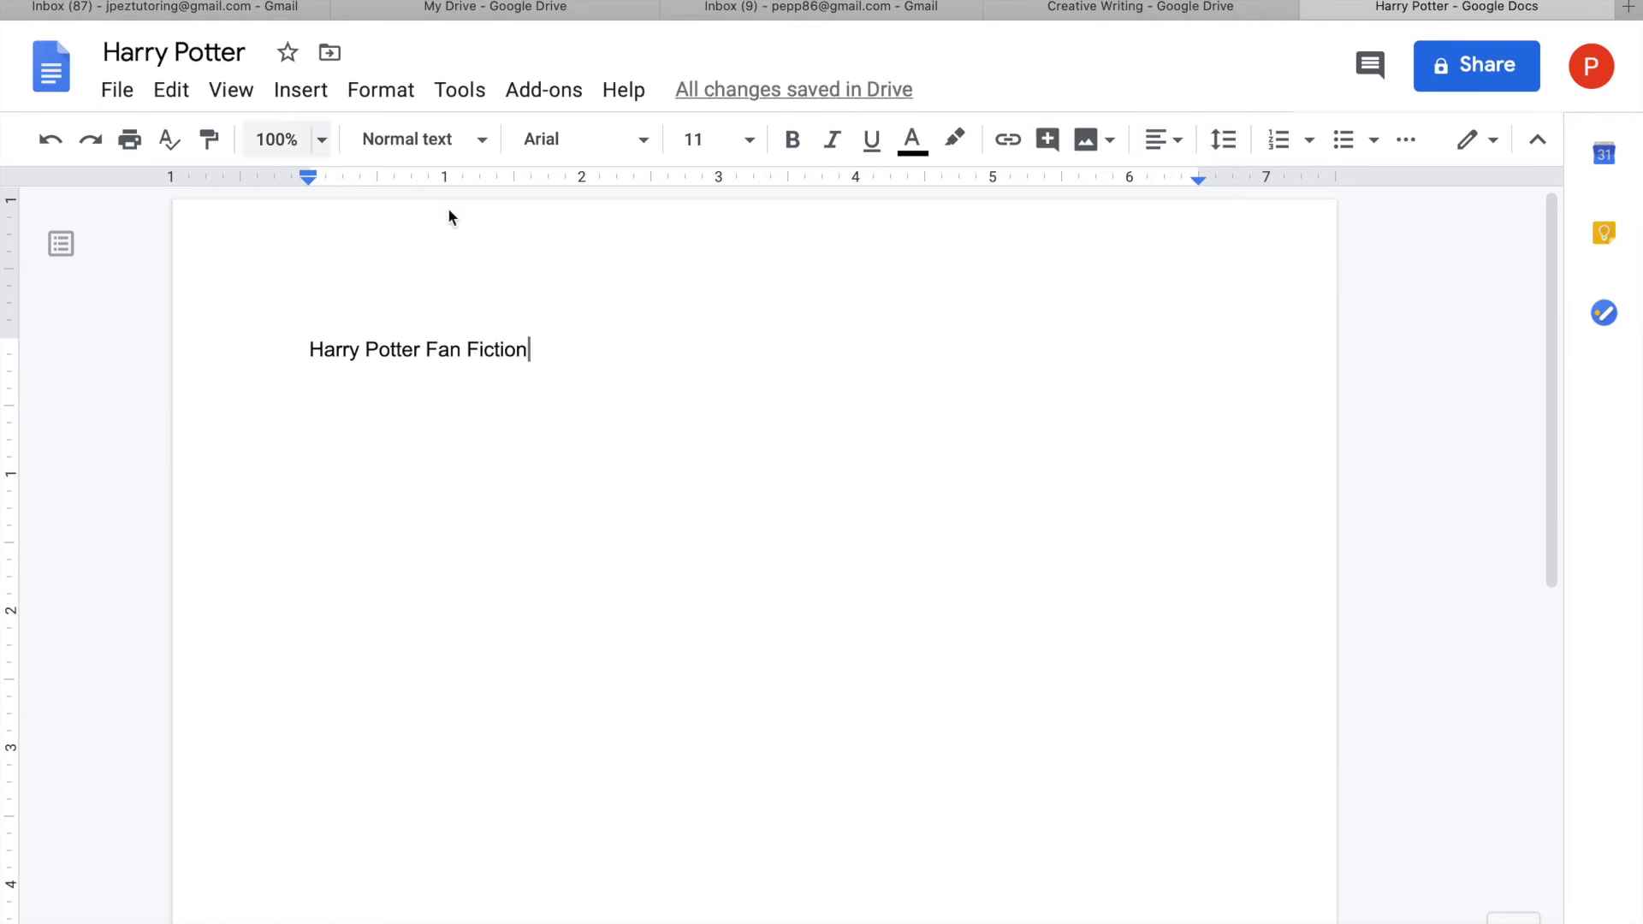
key("Return")
key("Return")
type("ksdjhfk")
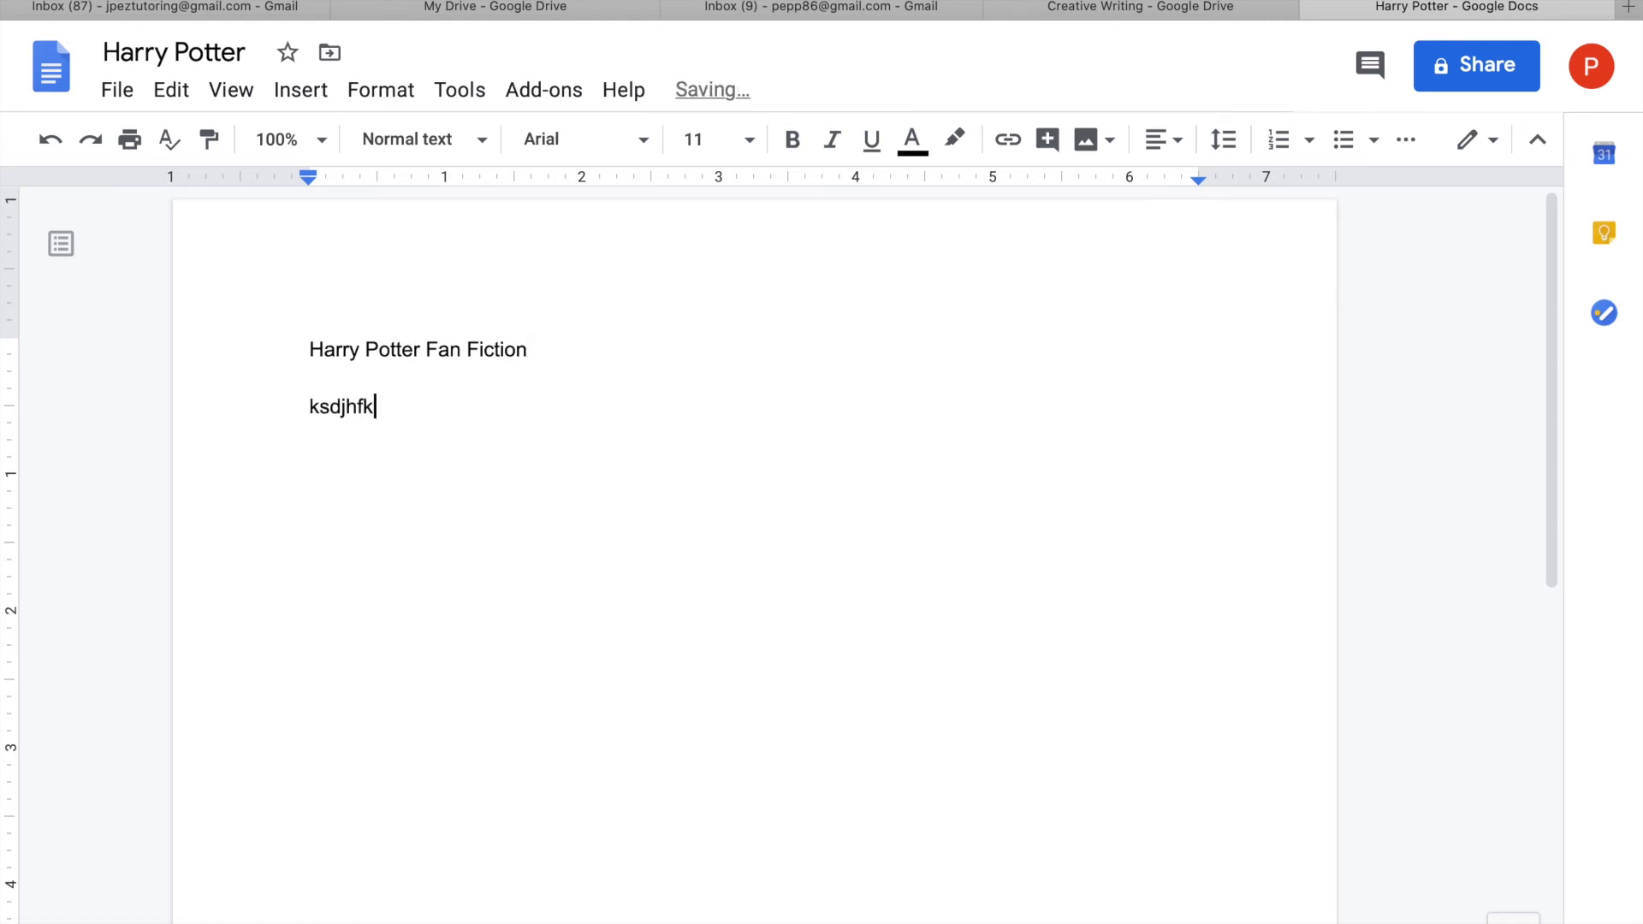
type("jsdhfiuseyfkjxhnvjk ksdhfudshfkdjhfskdfds")
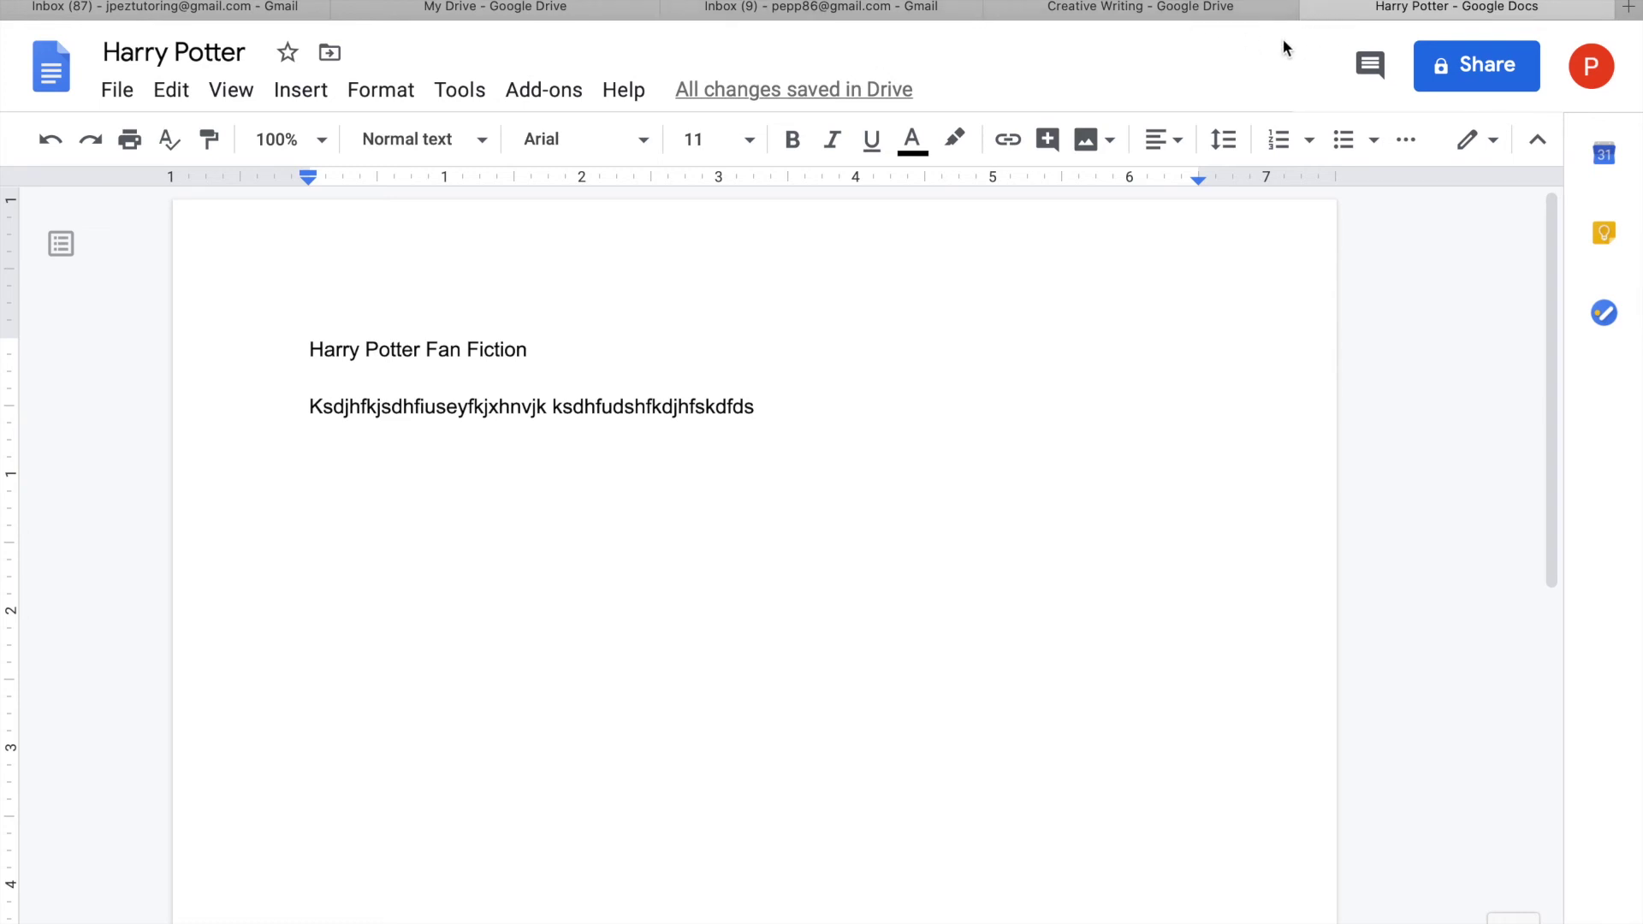
left_click(1314, 12)
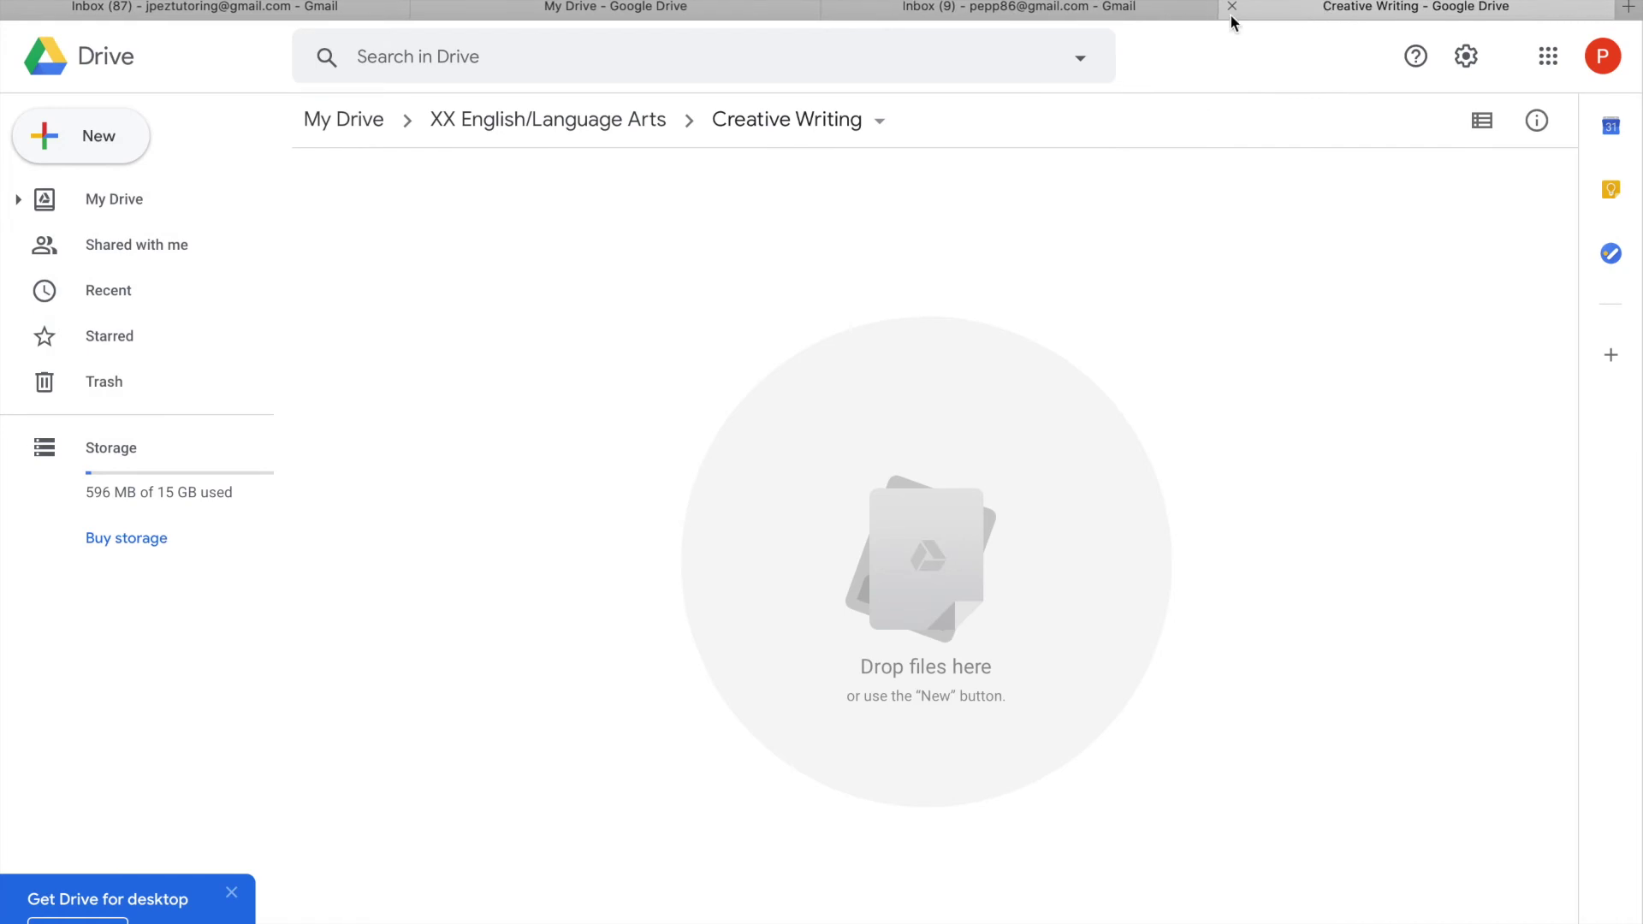
Step: Go up through the folders to My Drive, then switch to the other account's My Drive tab
left_click(516, 123)
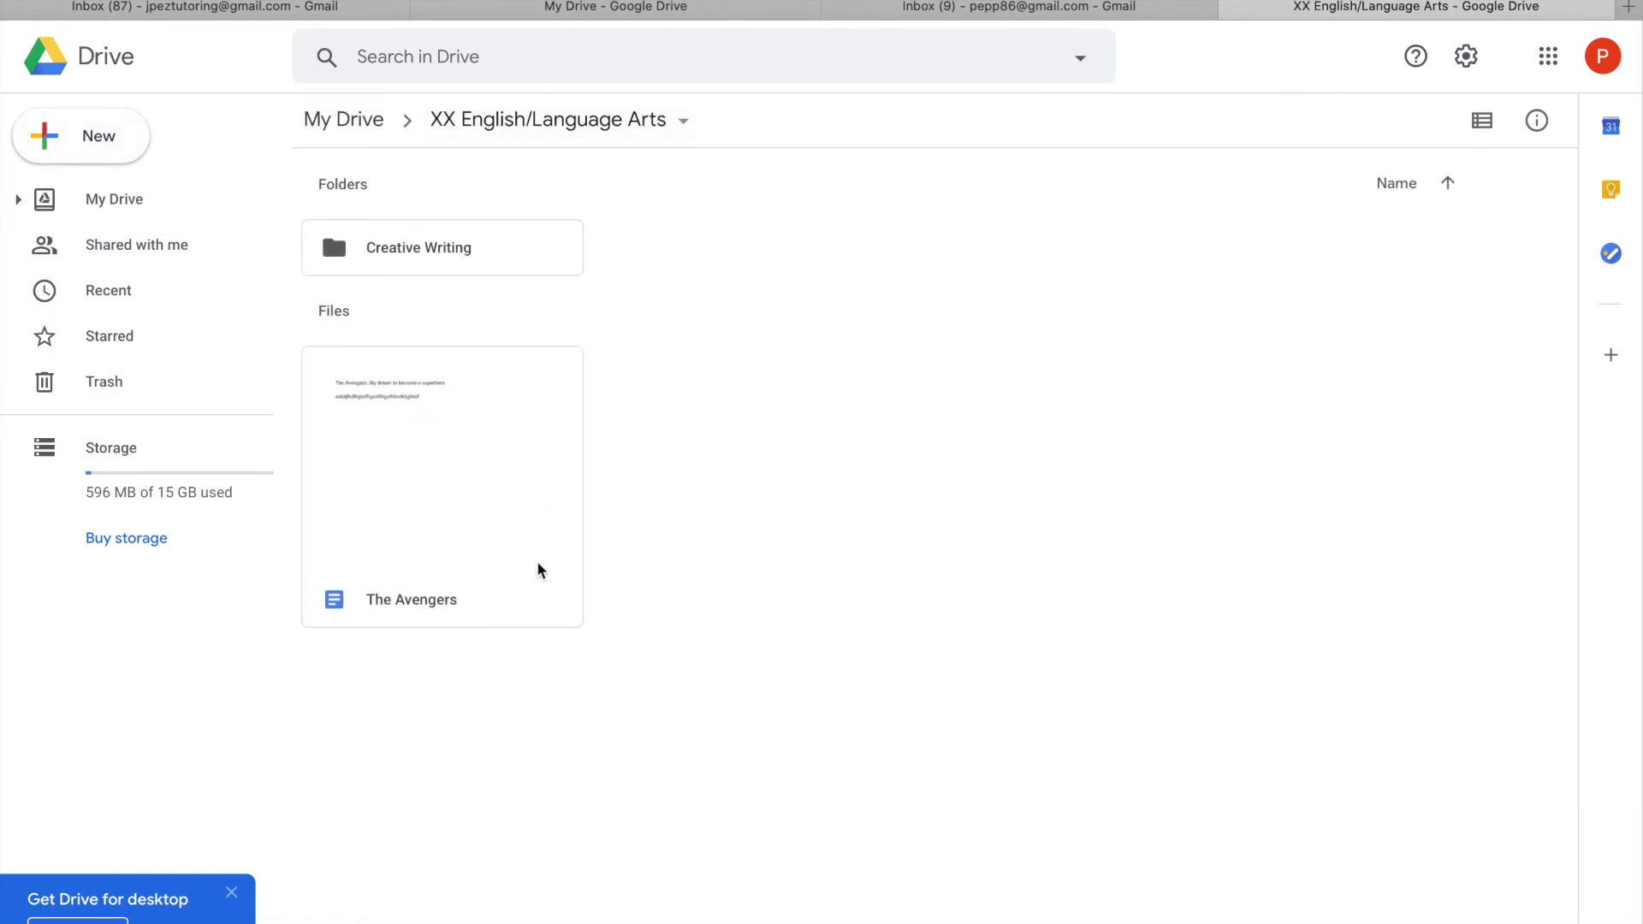
left_click(359, 137)
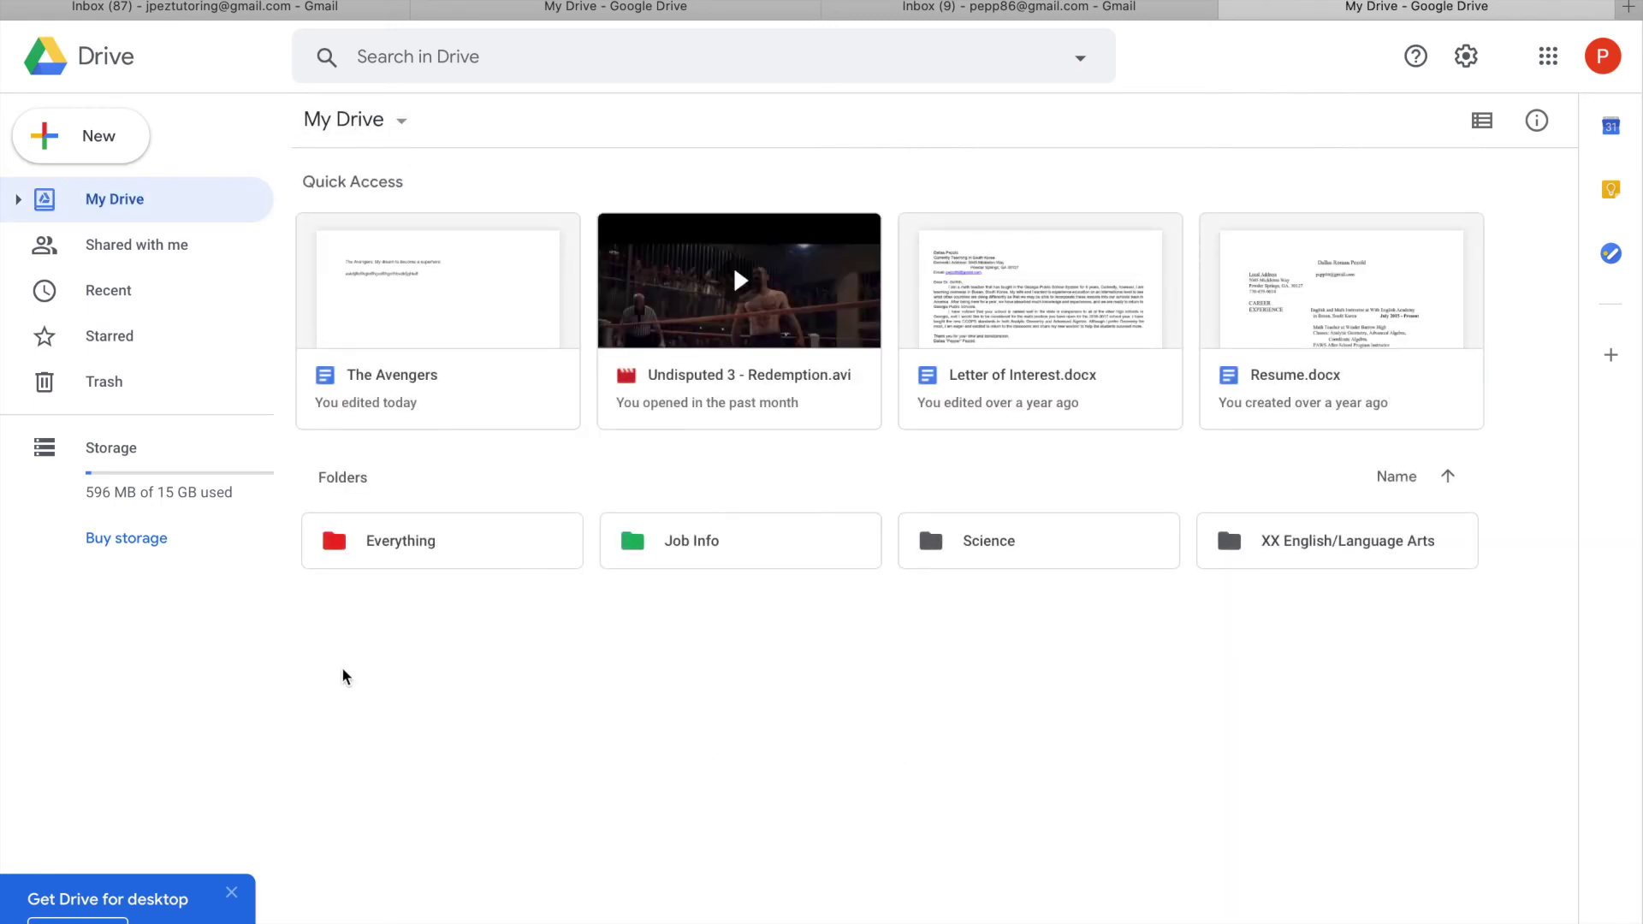
key("super+2")
Step: Drag J. Pez Tutoring Services .pdf into the Reading folder
scroll(787, 517, "up", 5)
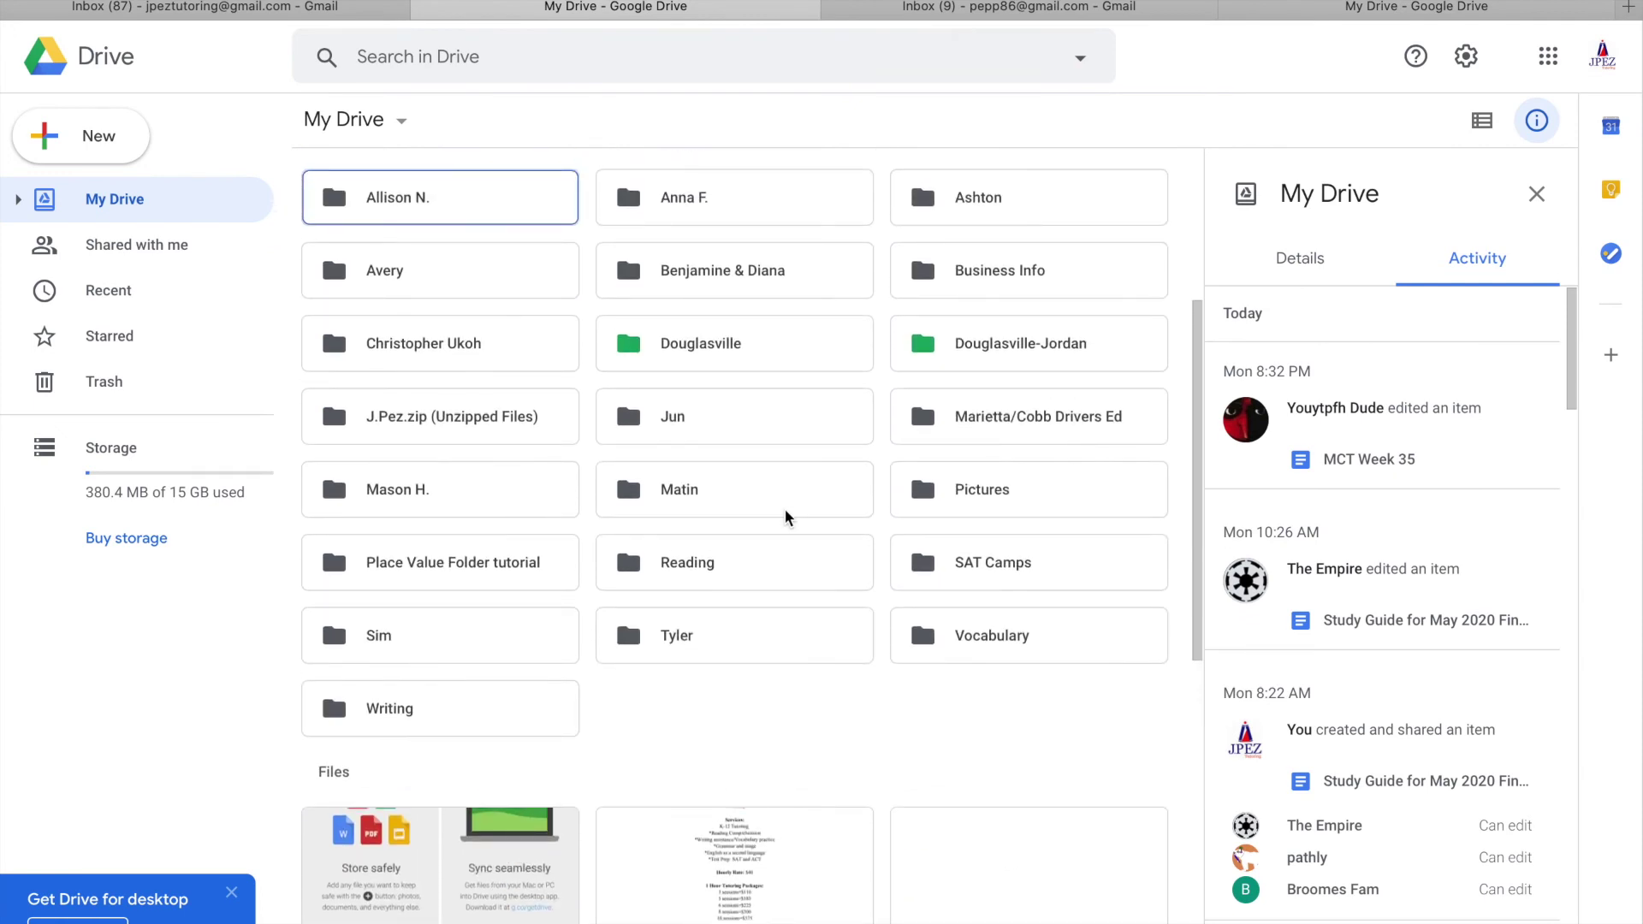
scroll(787, 516, "down", 3)
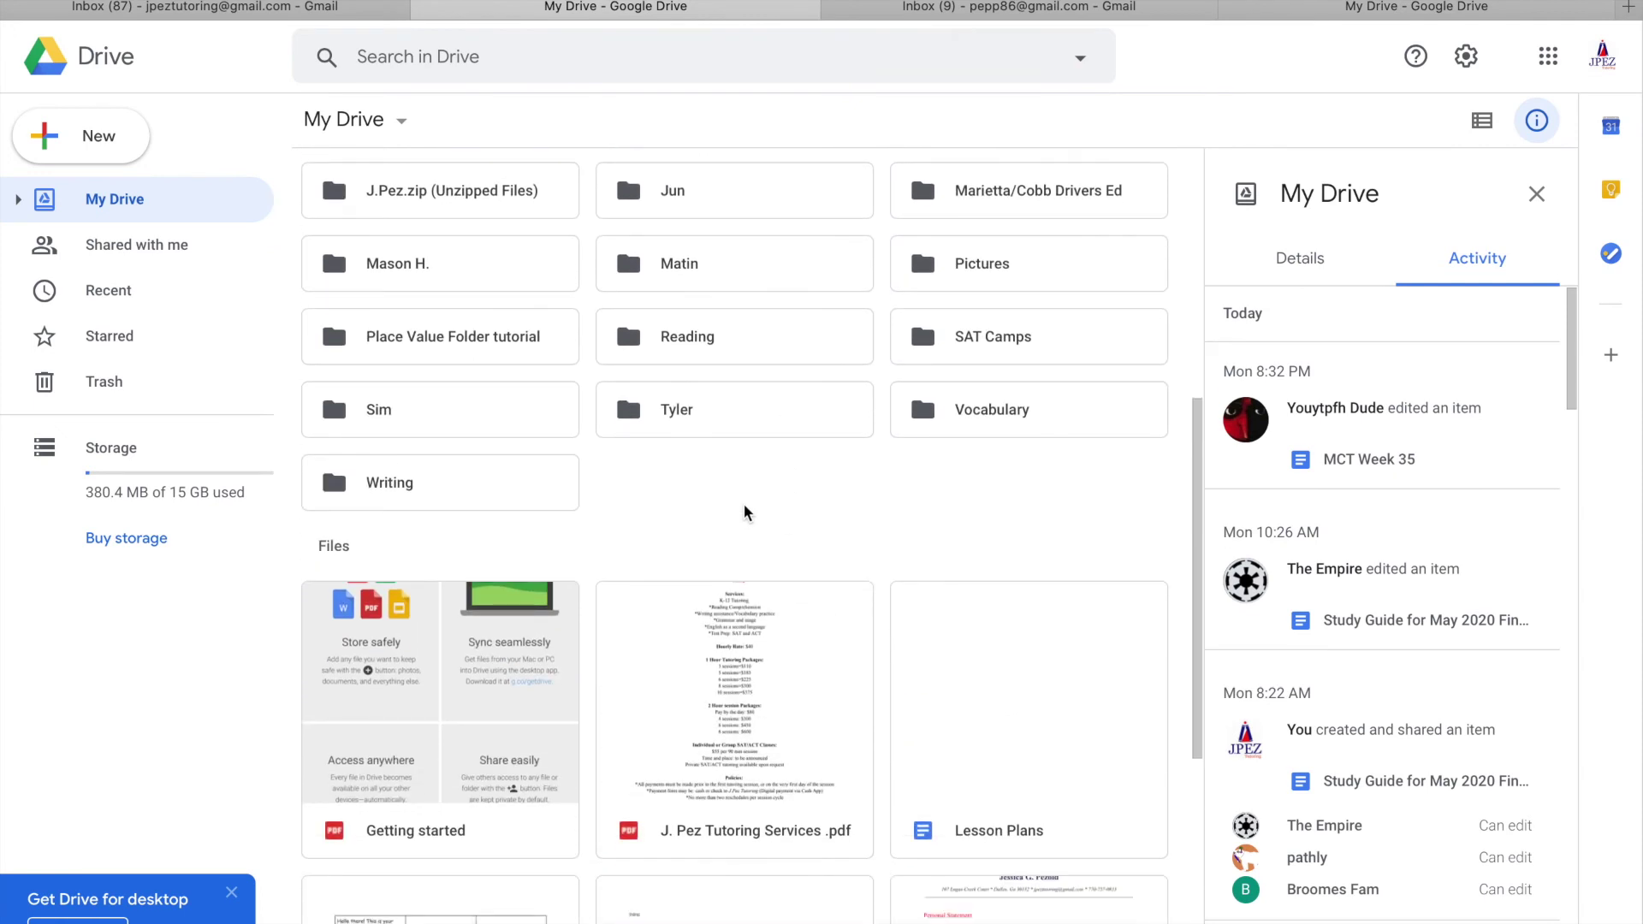
scroll(756, 800, "down", 3)
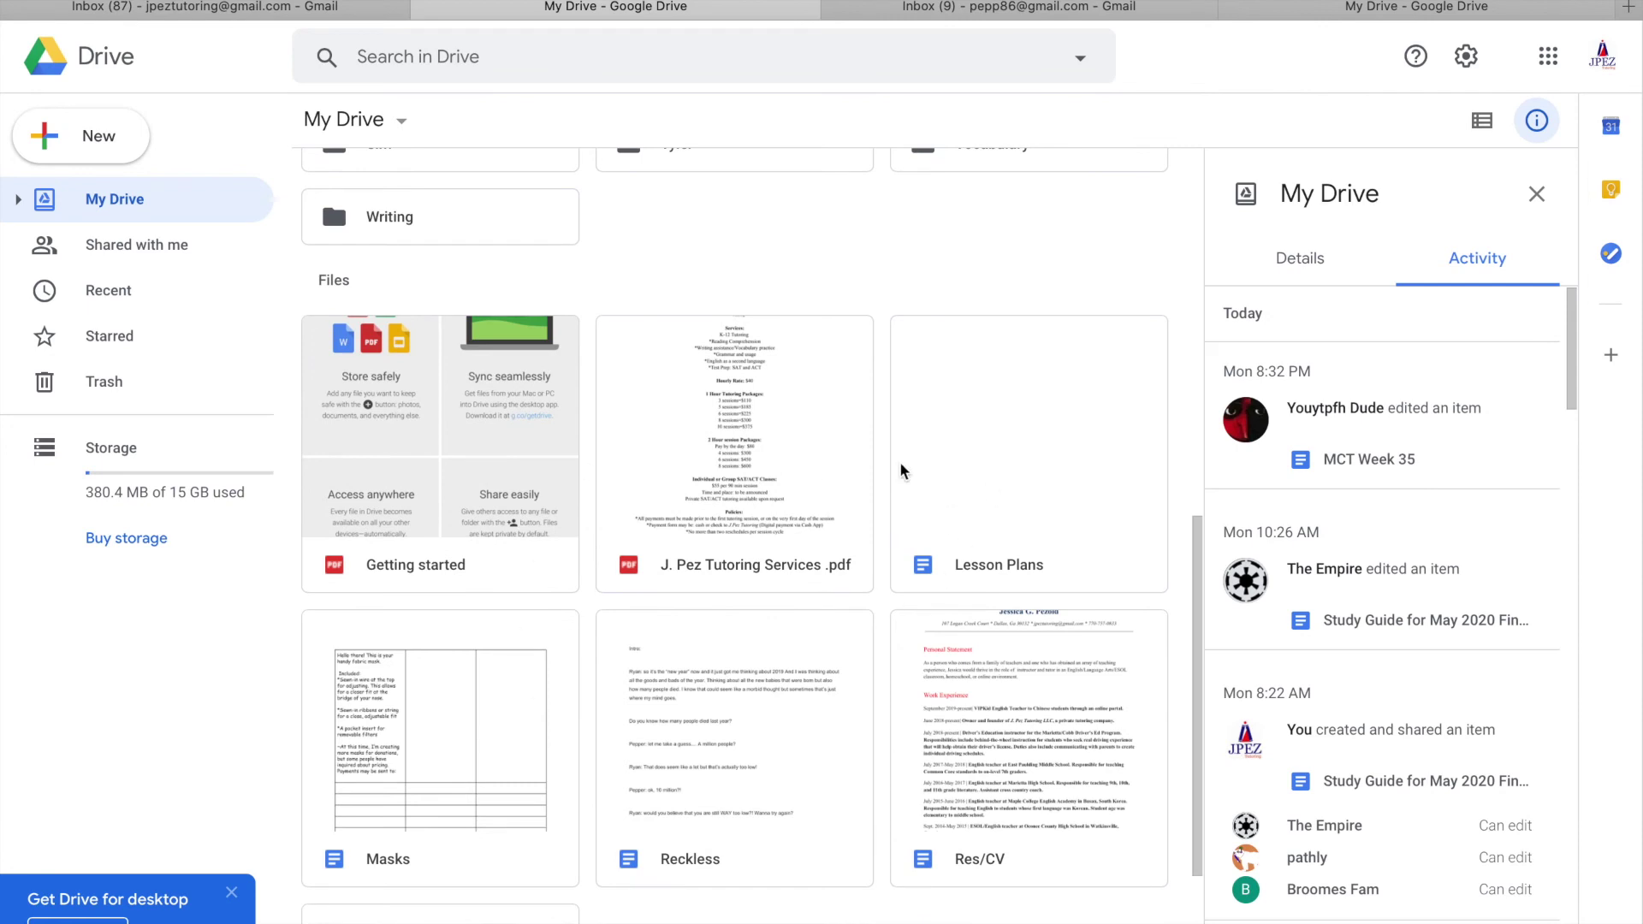
scroll(824, 613, "up", 8)
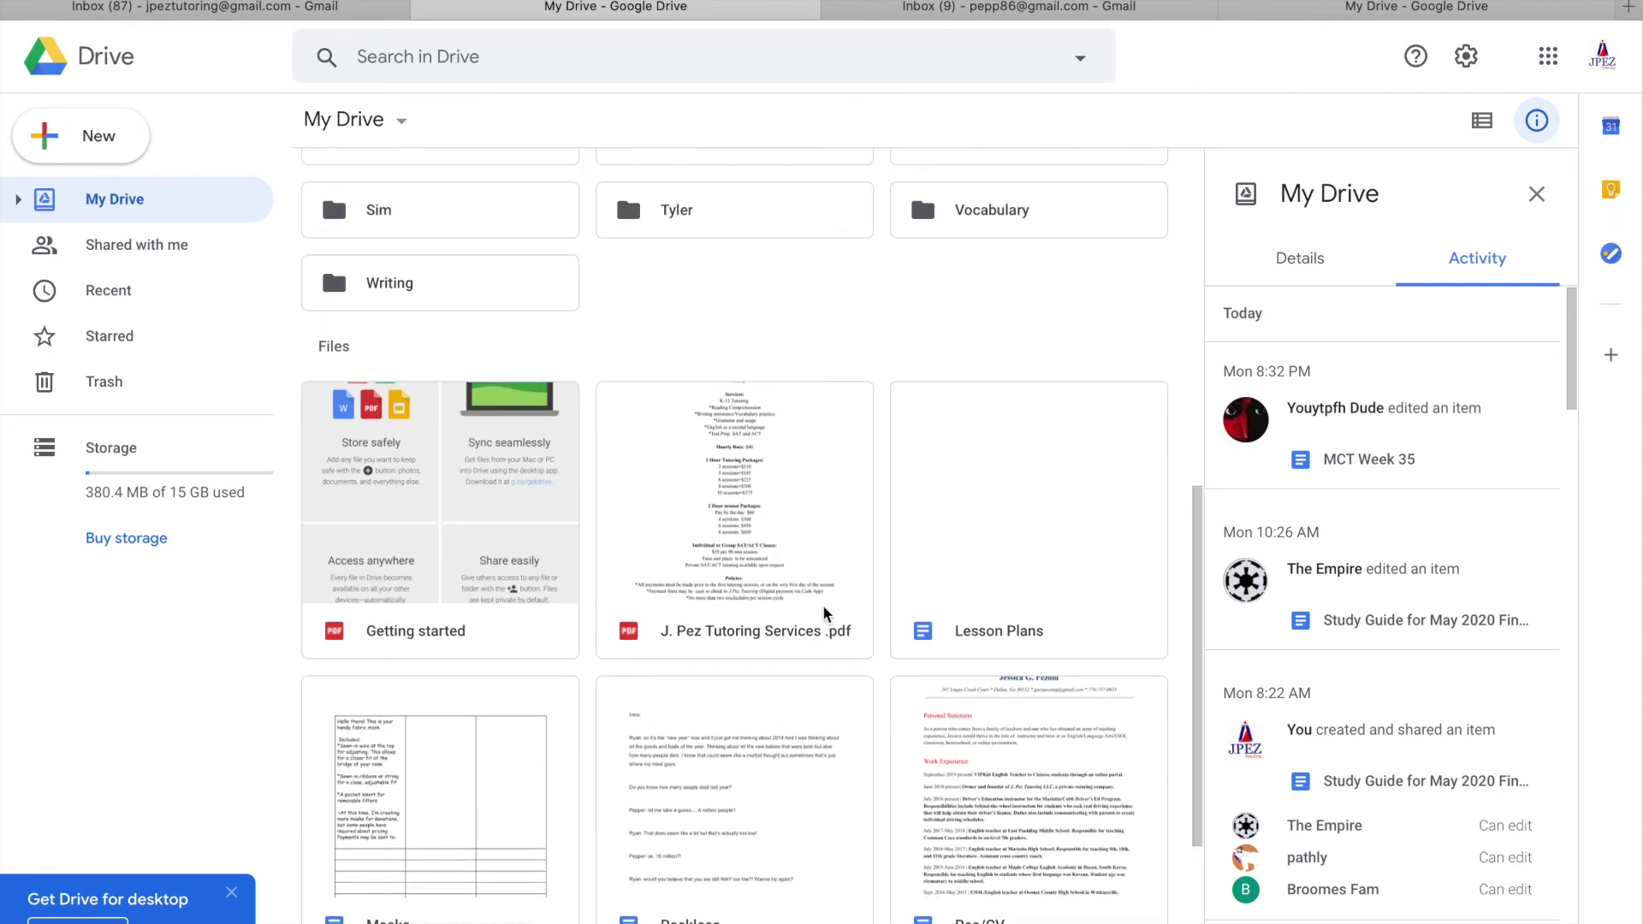
scroll(824, 613, "down", 5)
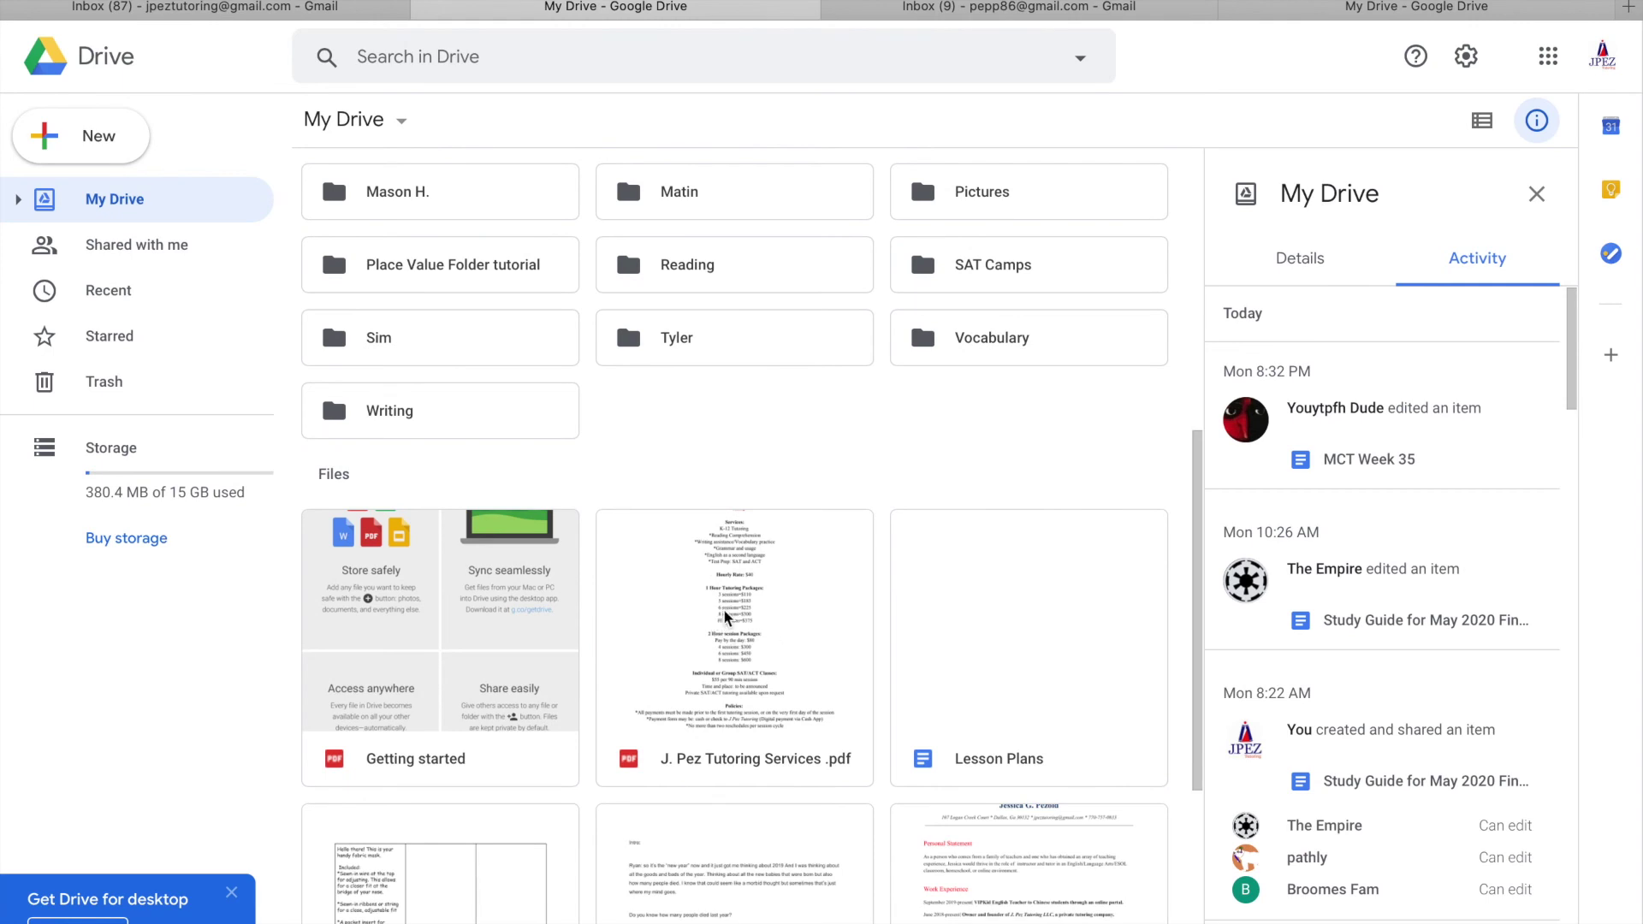
left_click(788, 617)
scroll(788, 488, "up", 1)
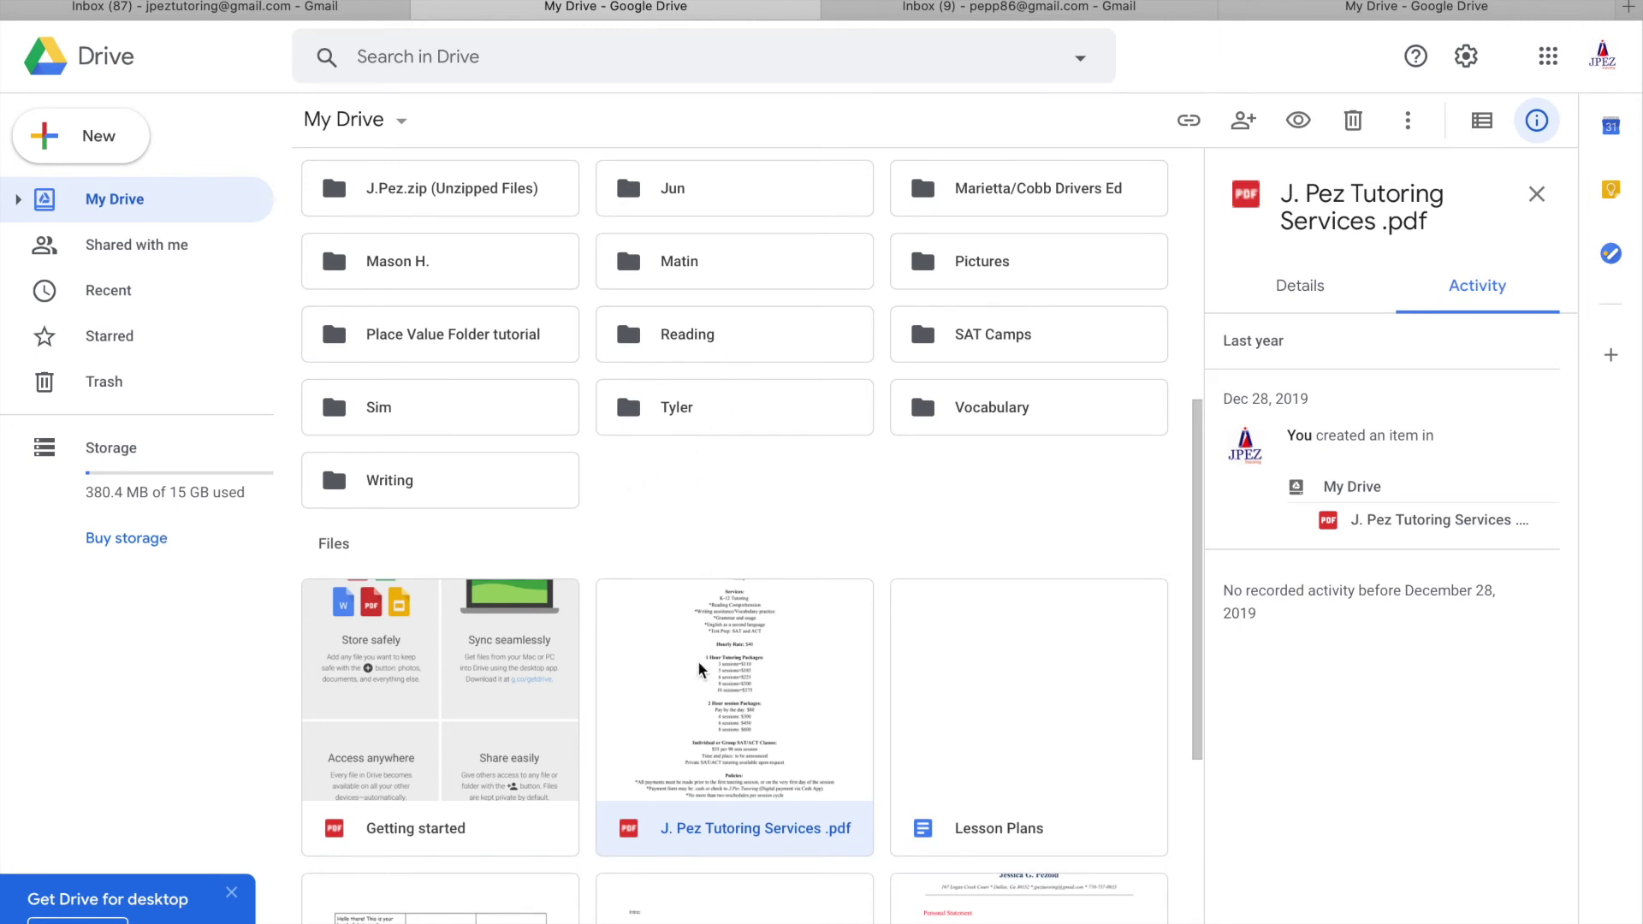
left_click_drag(699, 669, 635, 313)
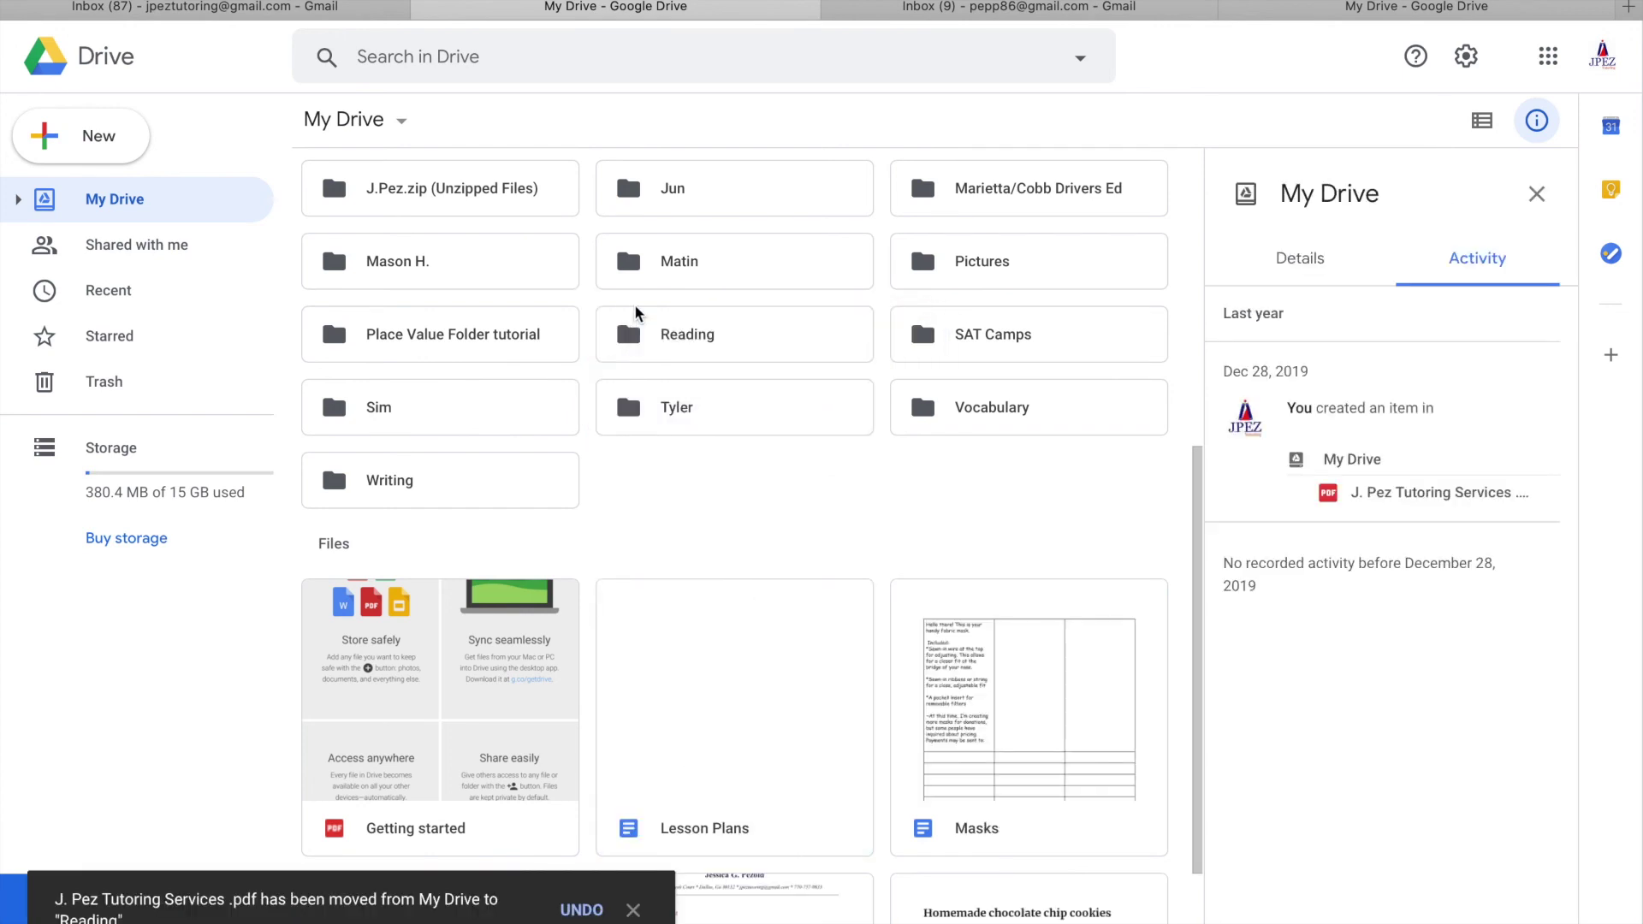
Step: Open Reading to confirm the PDF's move in its activity, then return to My Drive
double_click(725, 351)
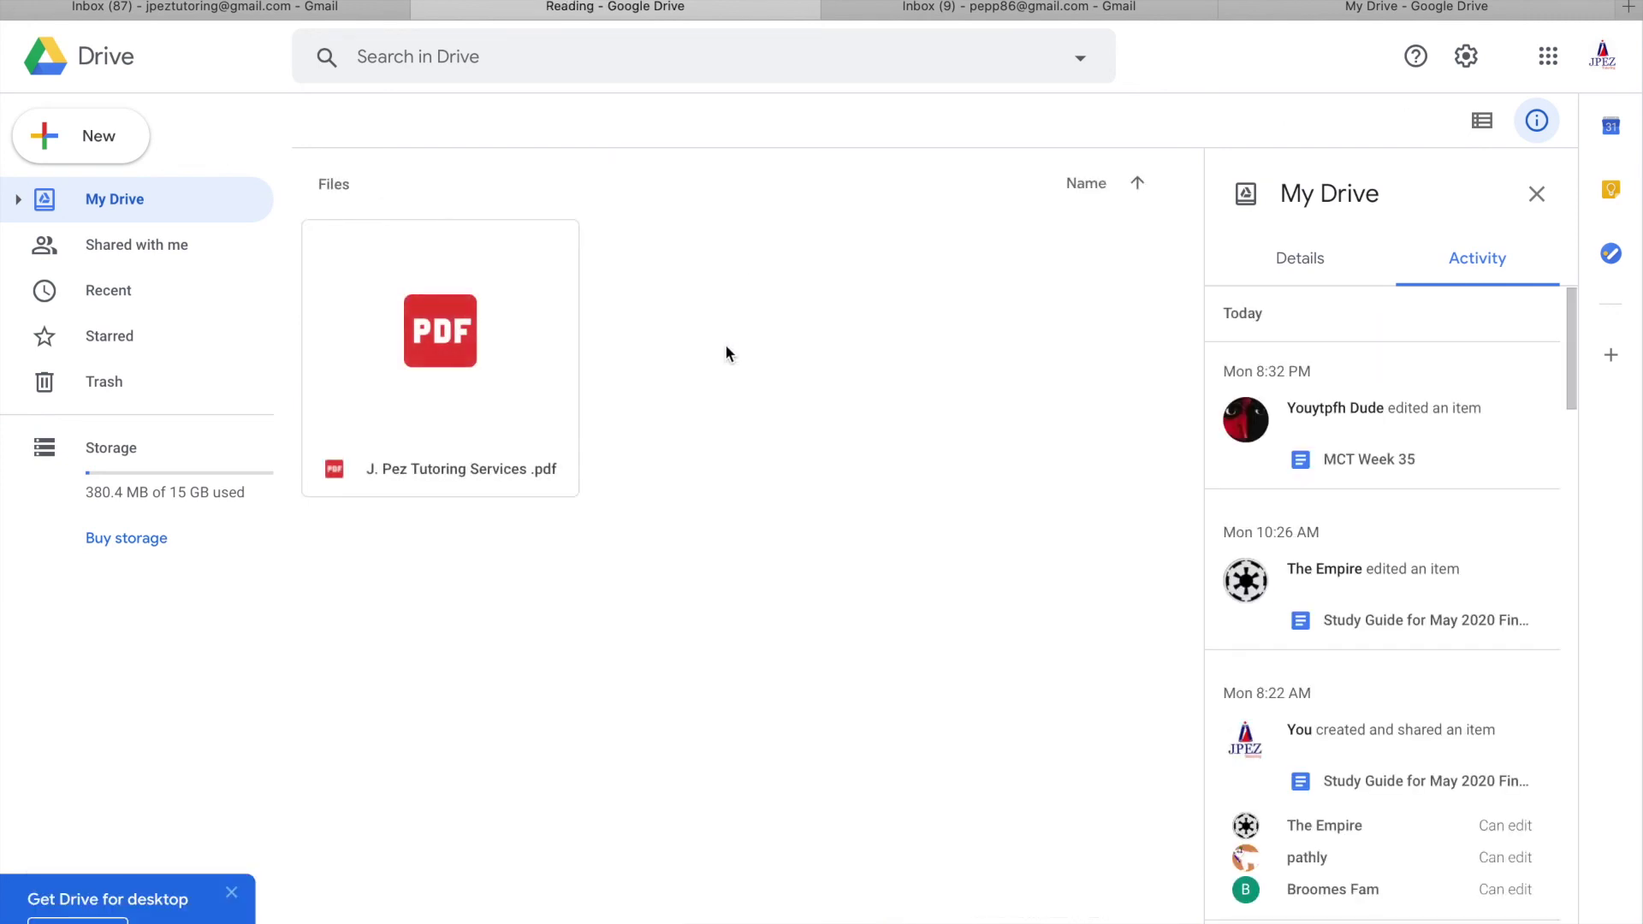
left_click(514, 403)
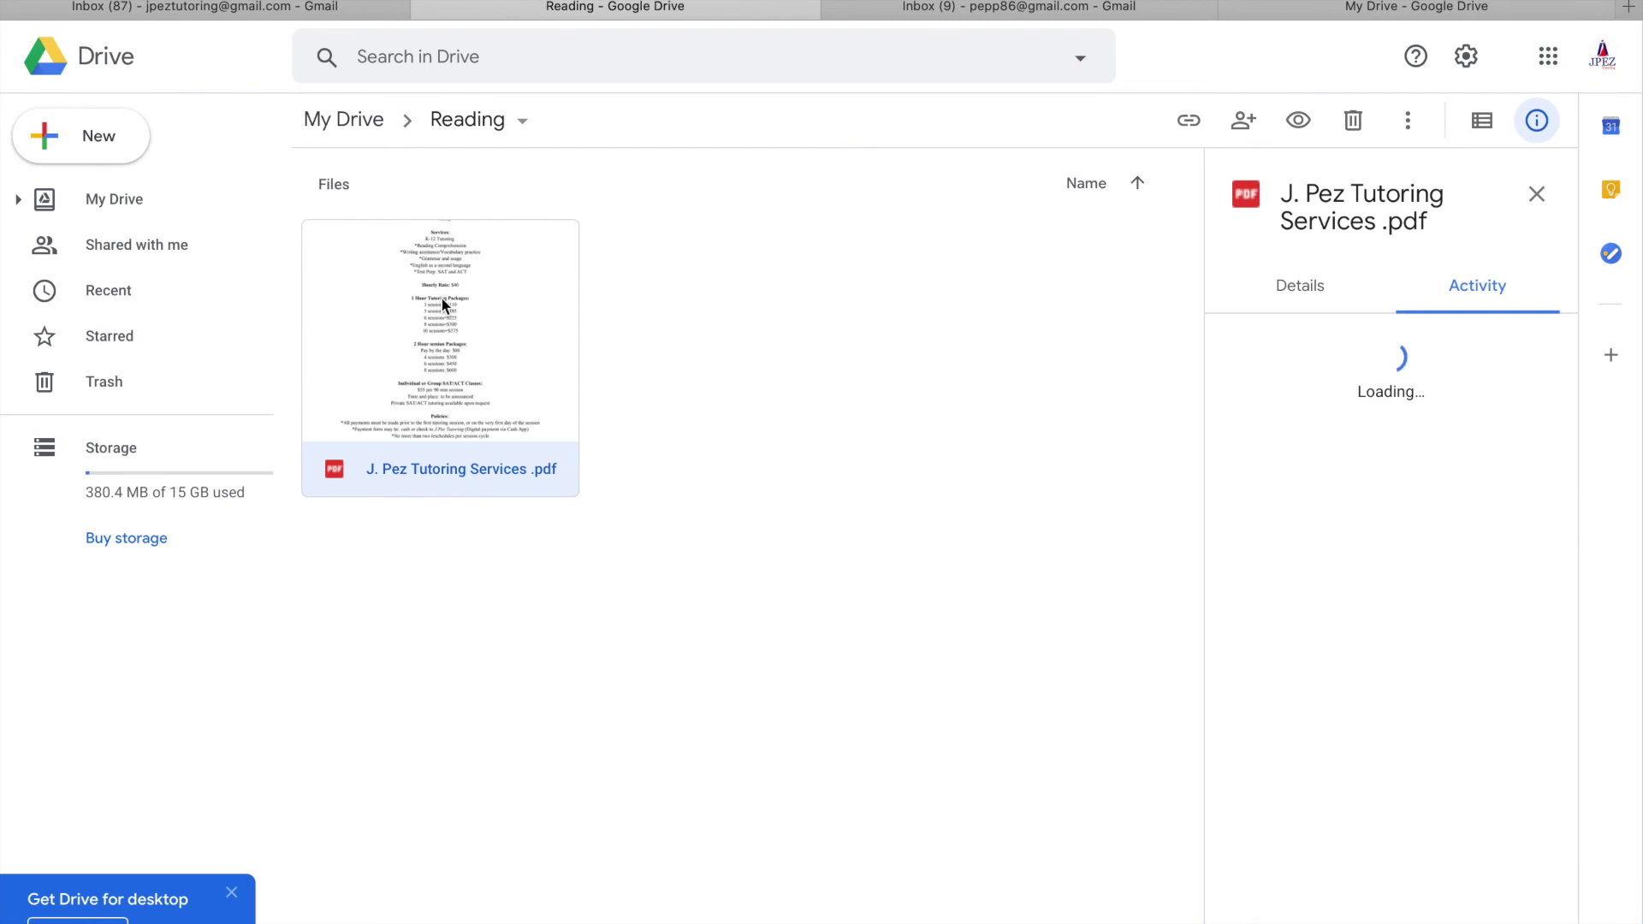
left_click(339, 133)
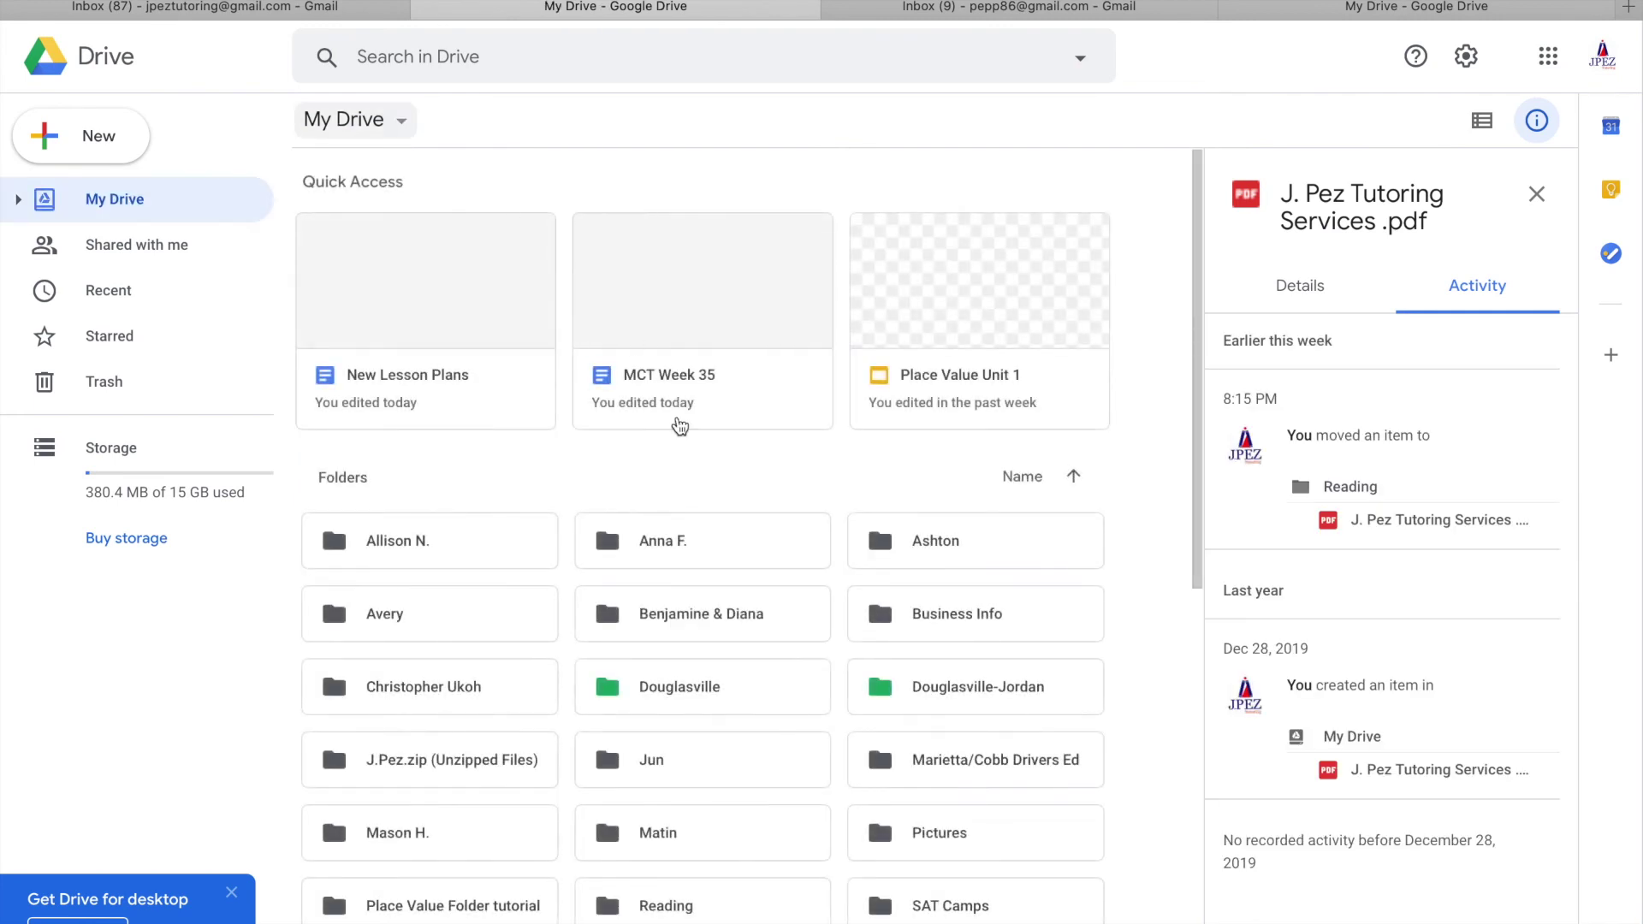
Step: Move the Masks document into the Vocabulary folder using Move to
scroll(693, 646, "down", 5)
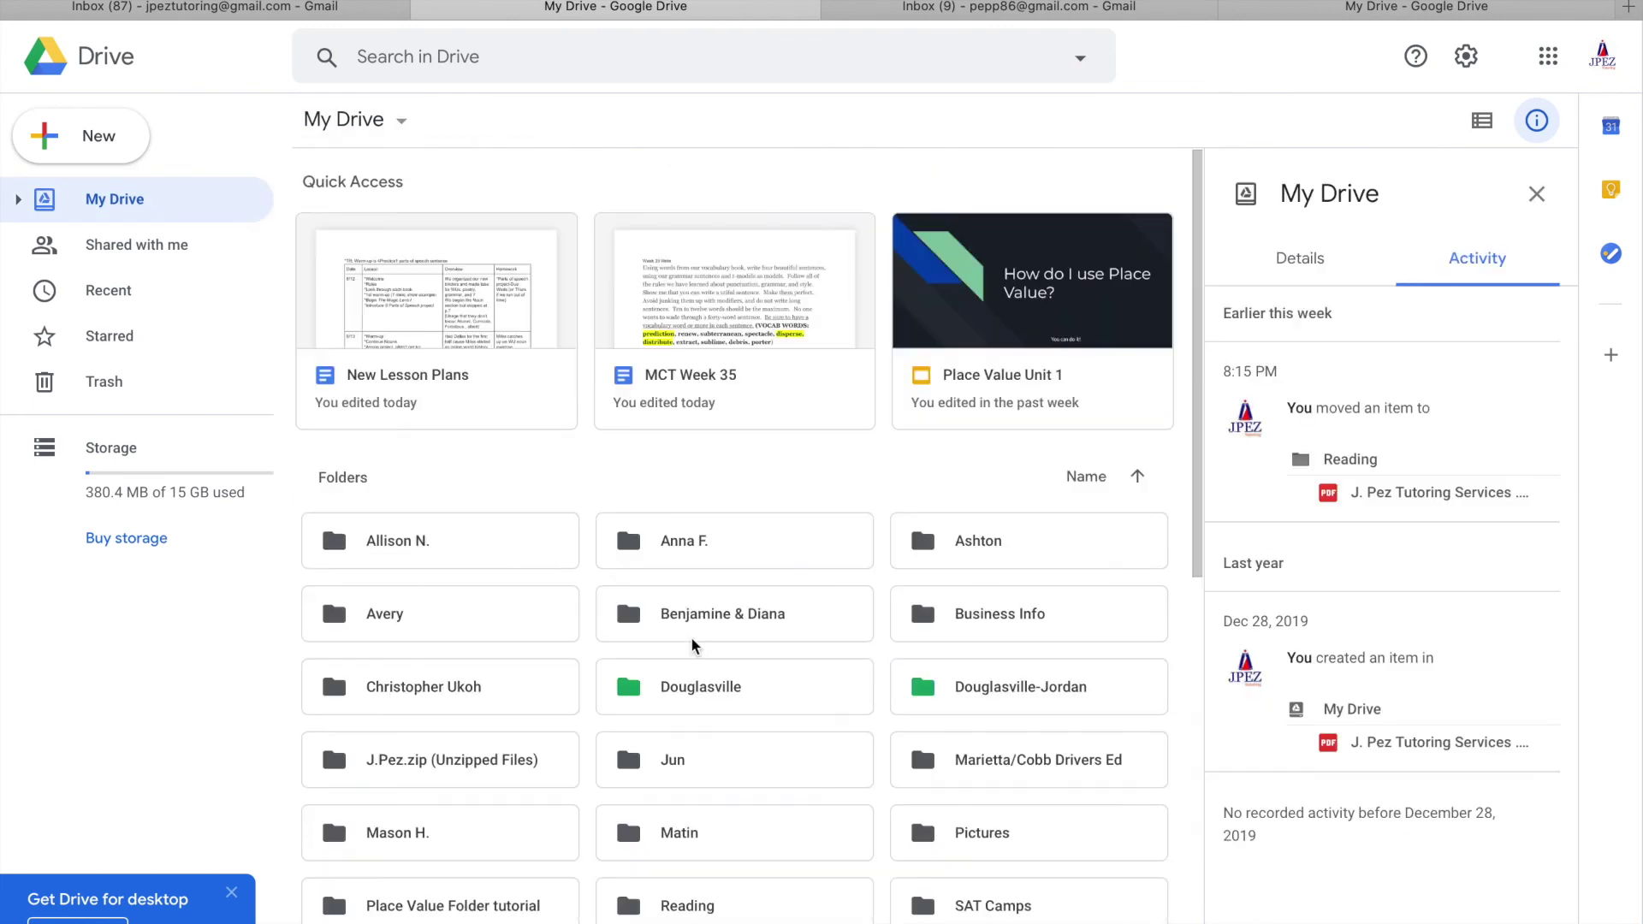
scroll(693, 646, "down", 9)
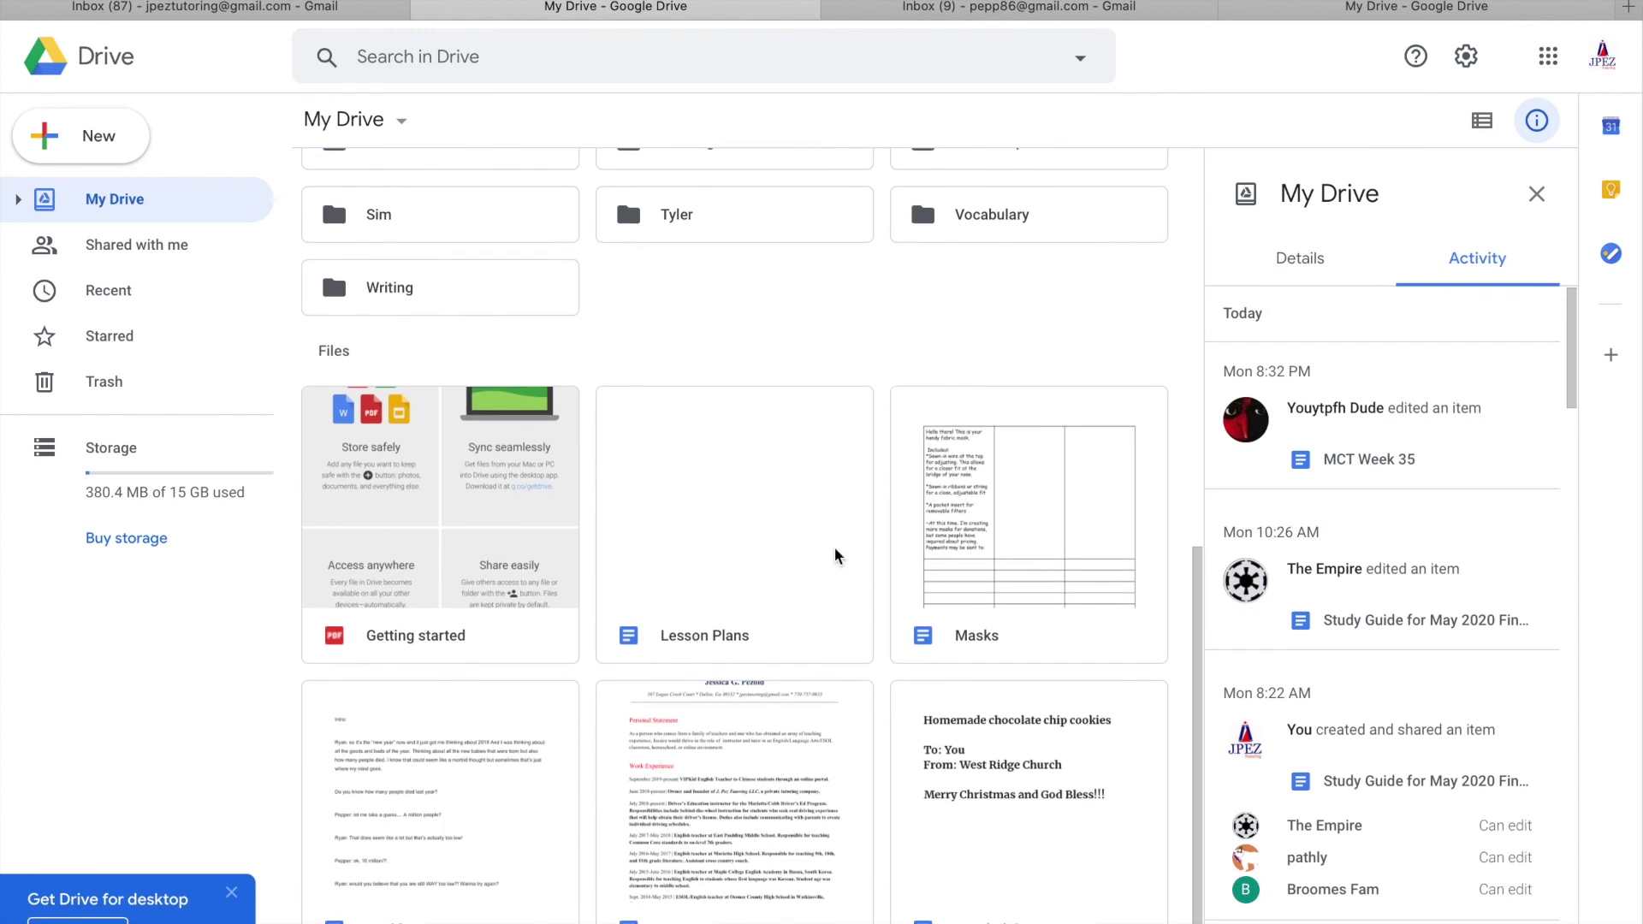
right_click(1034, 515)
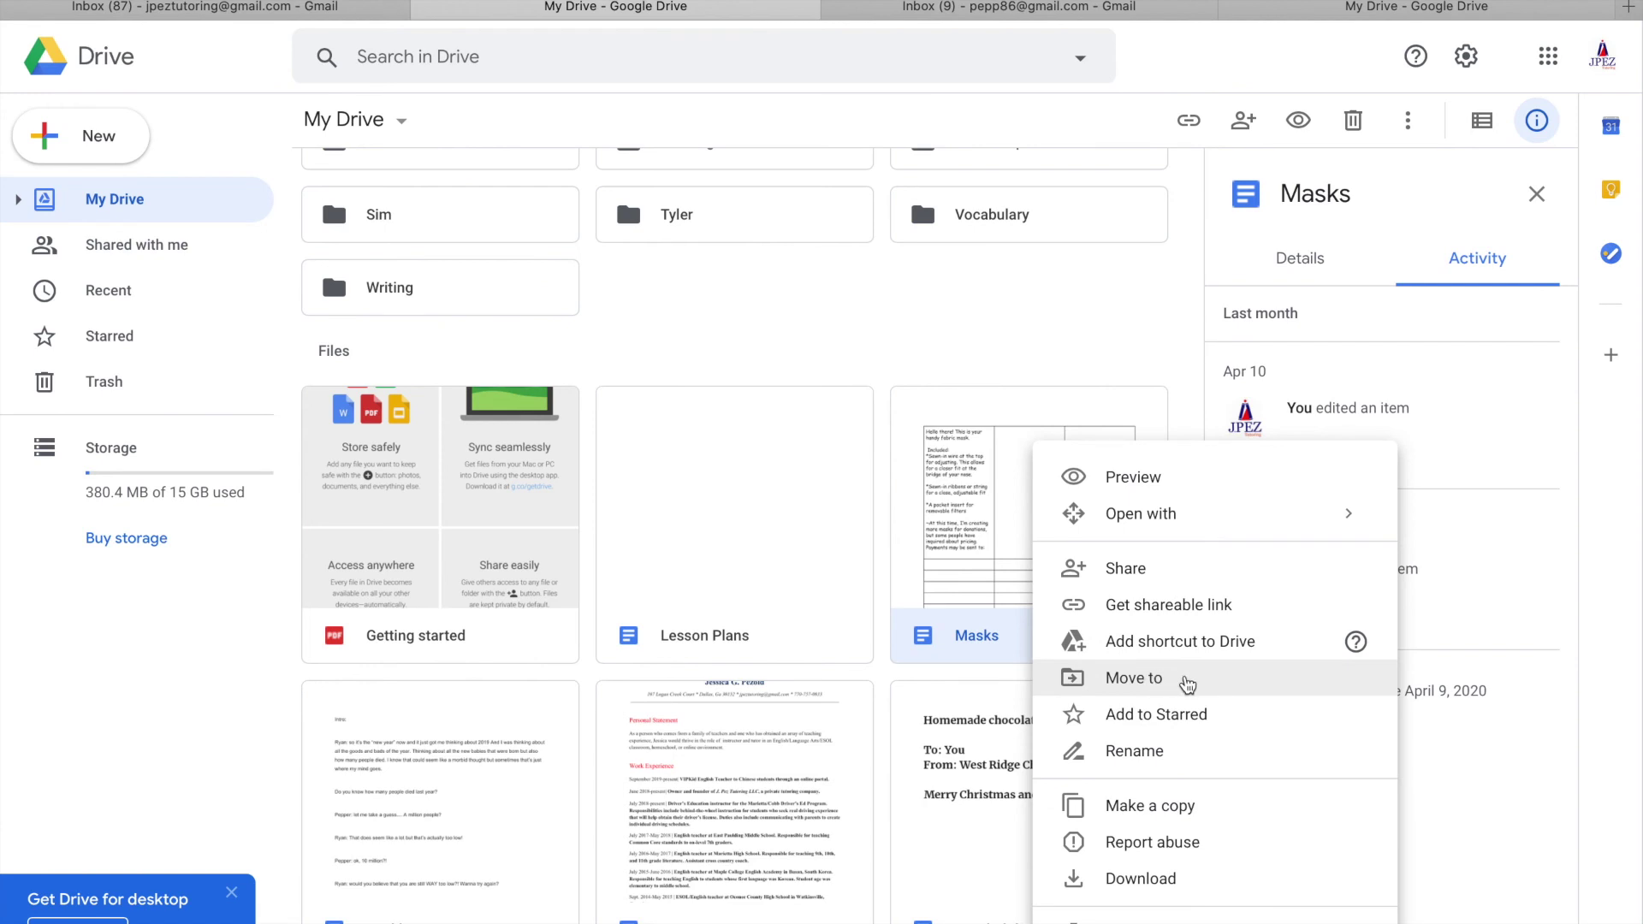
left_click(1187, 683)
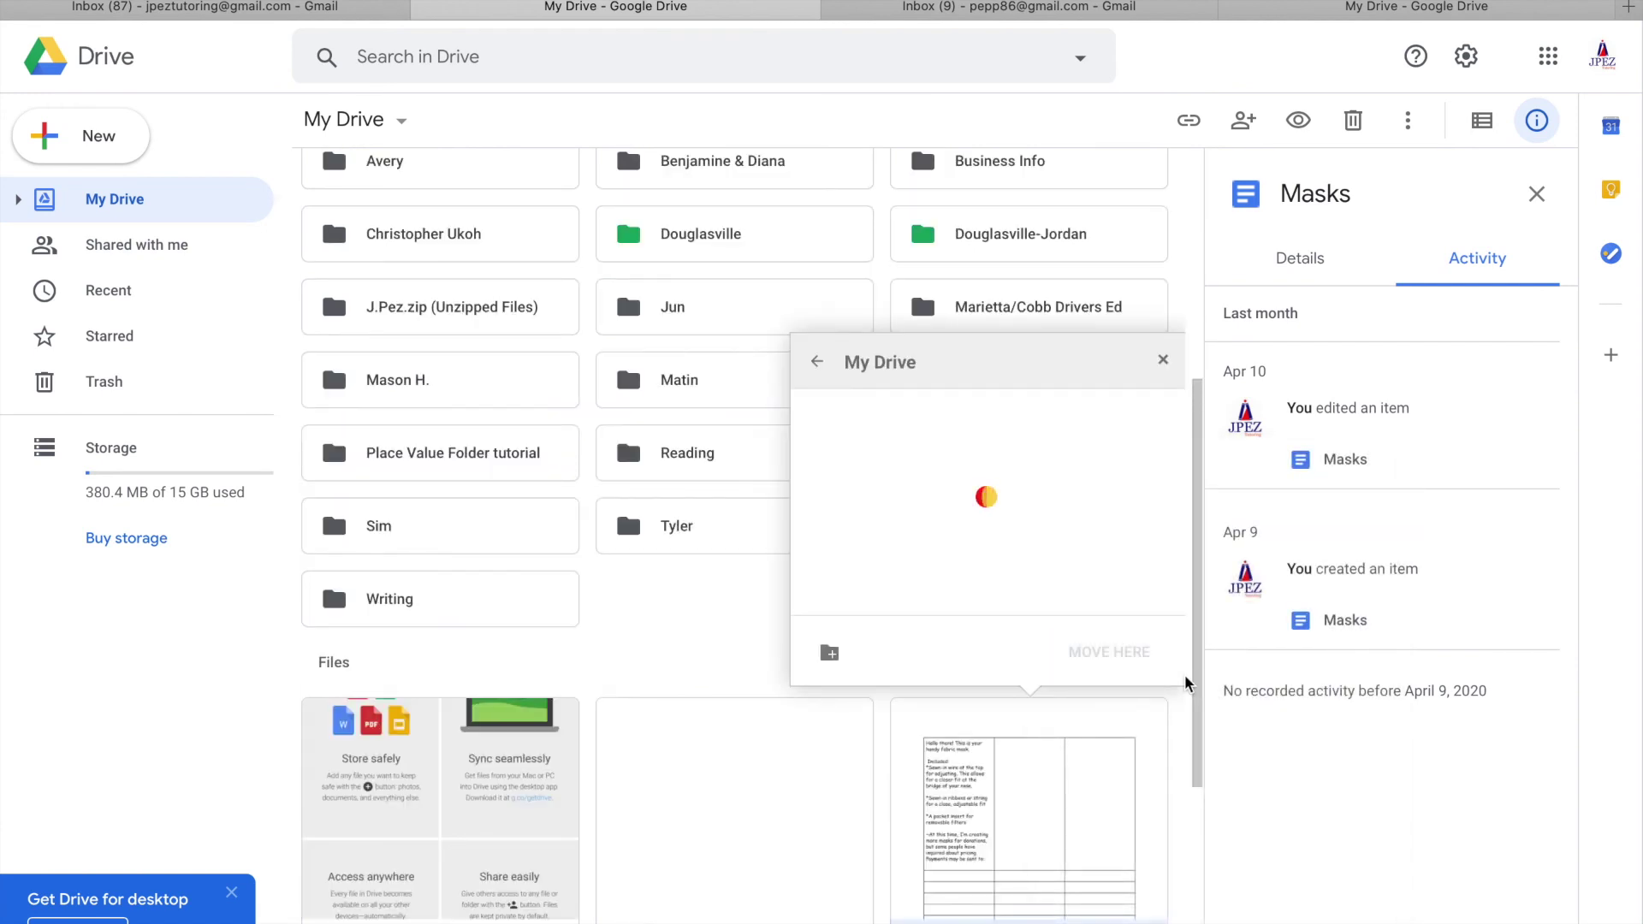
scroll(1041, 516, "down", 2)
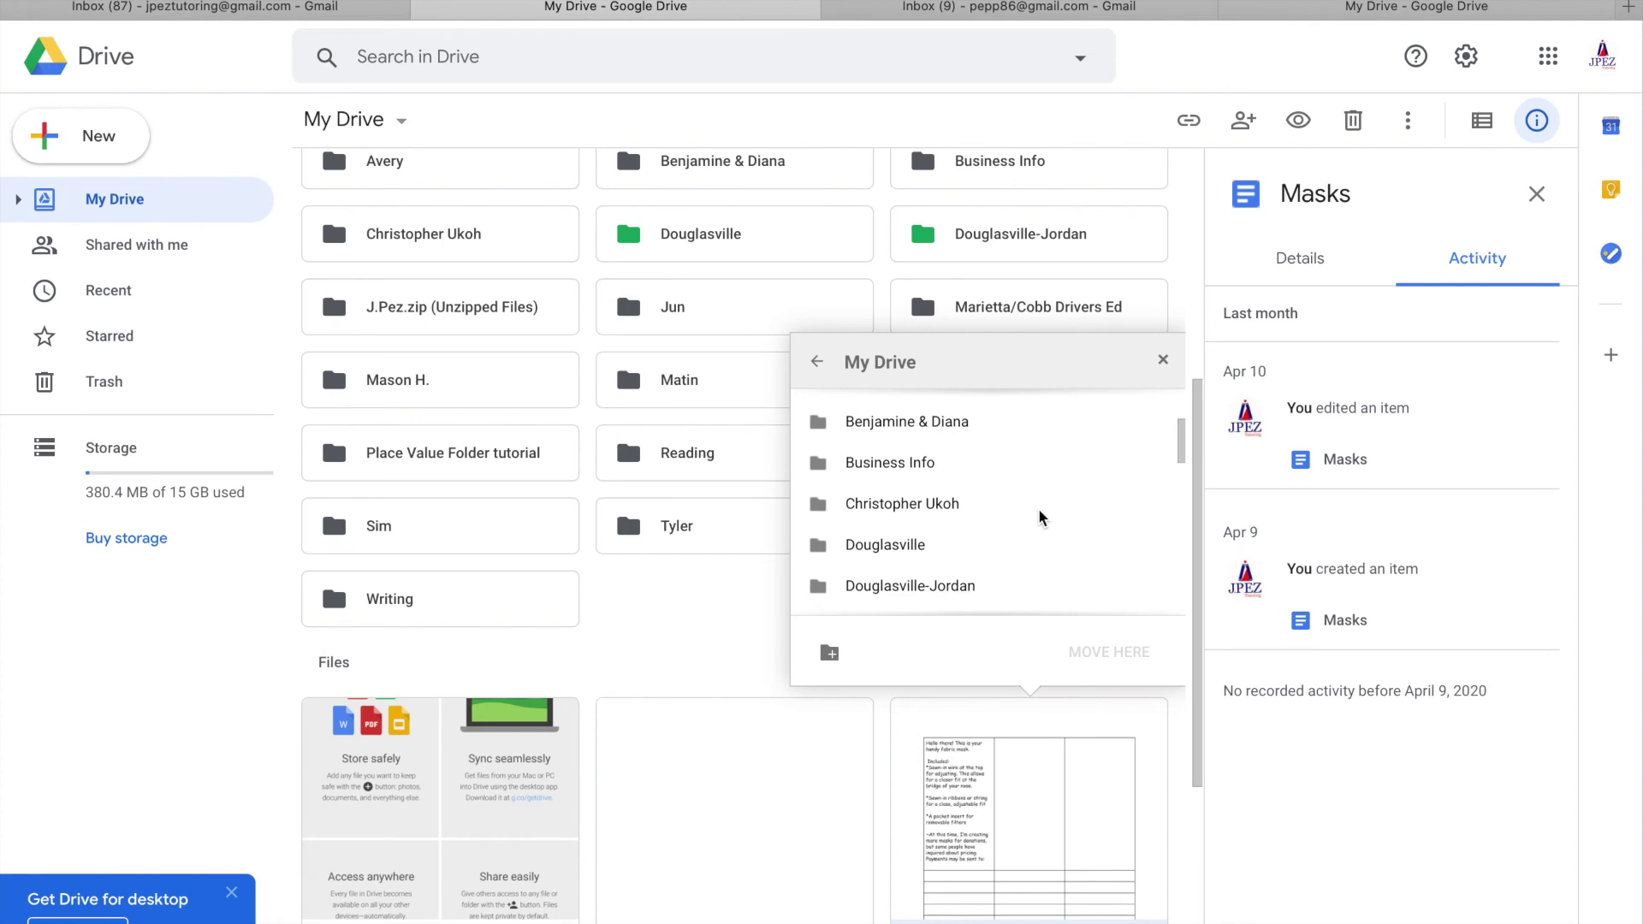
scroll(1041, 517, "down", 5)
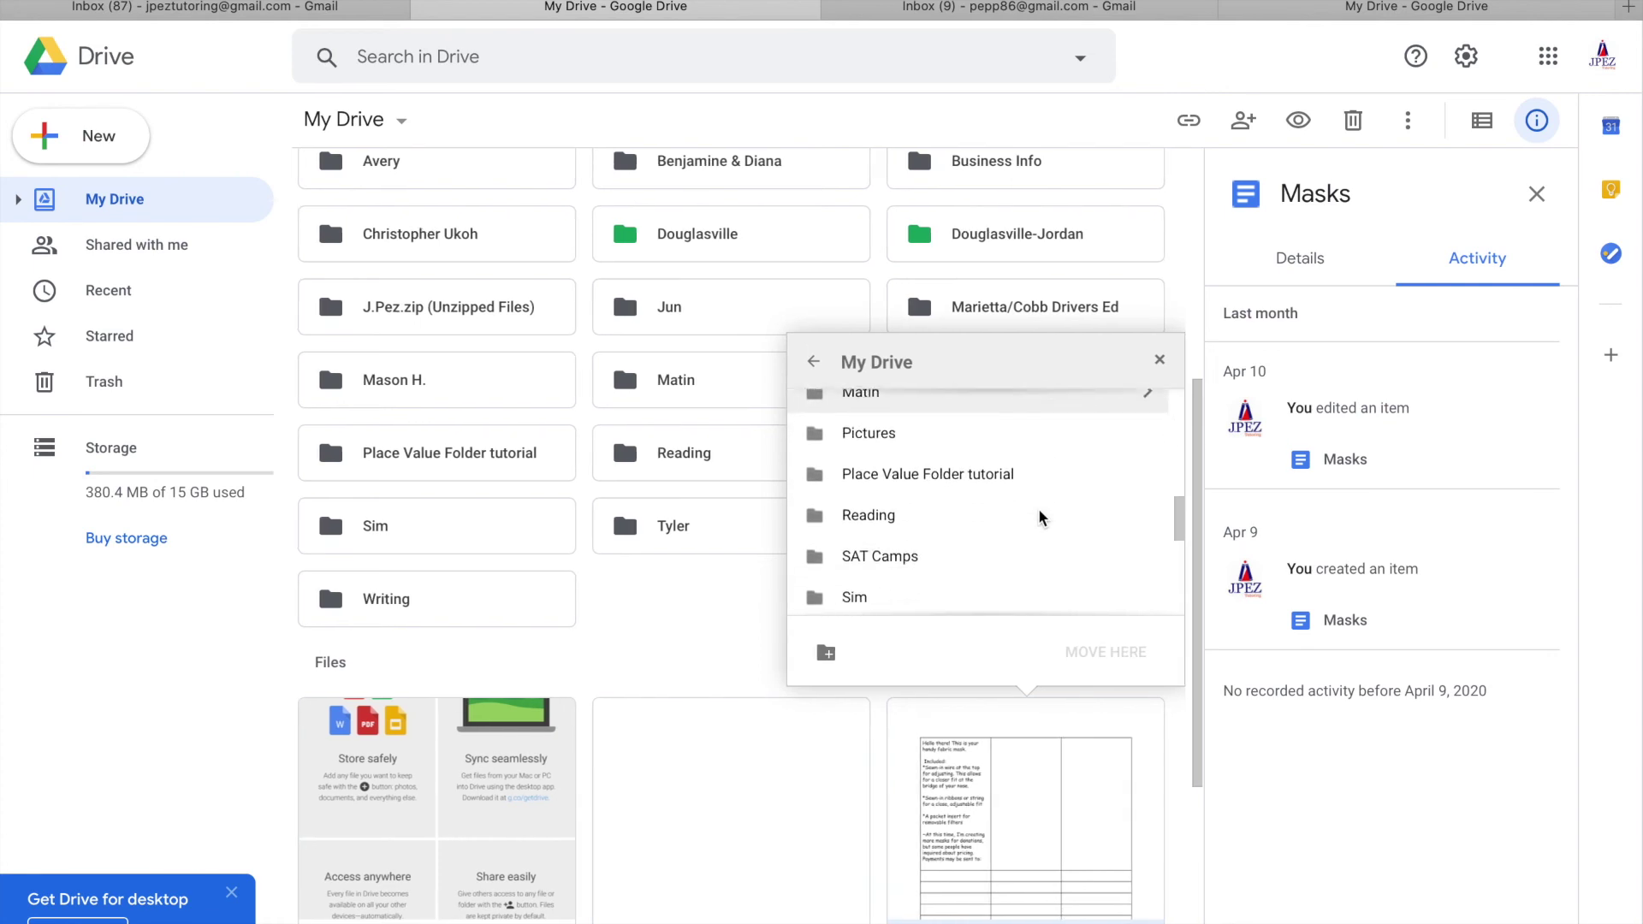
scroll(1041, 517, "down", 2)
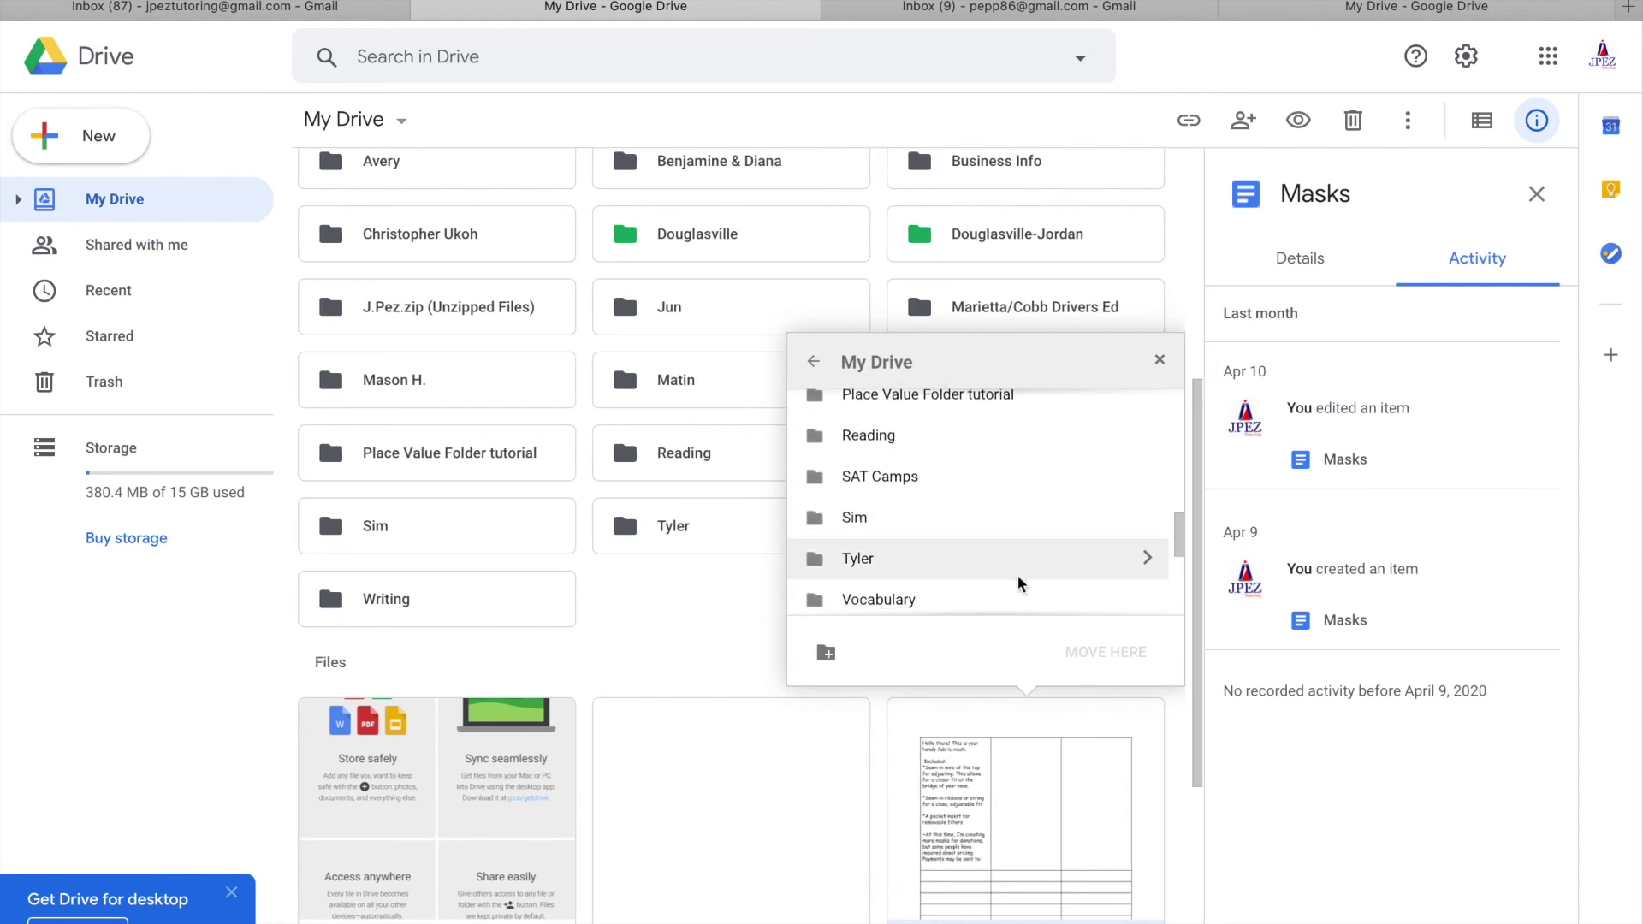
scroll(1018, 584, "down", 3)
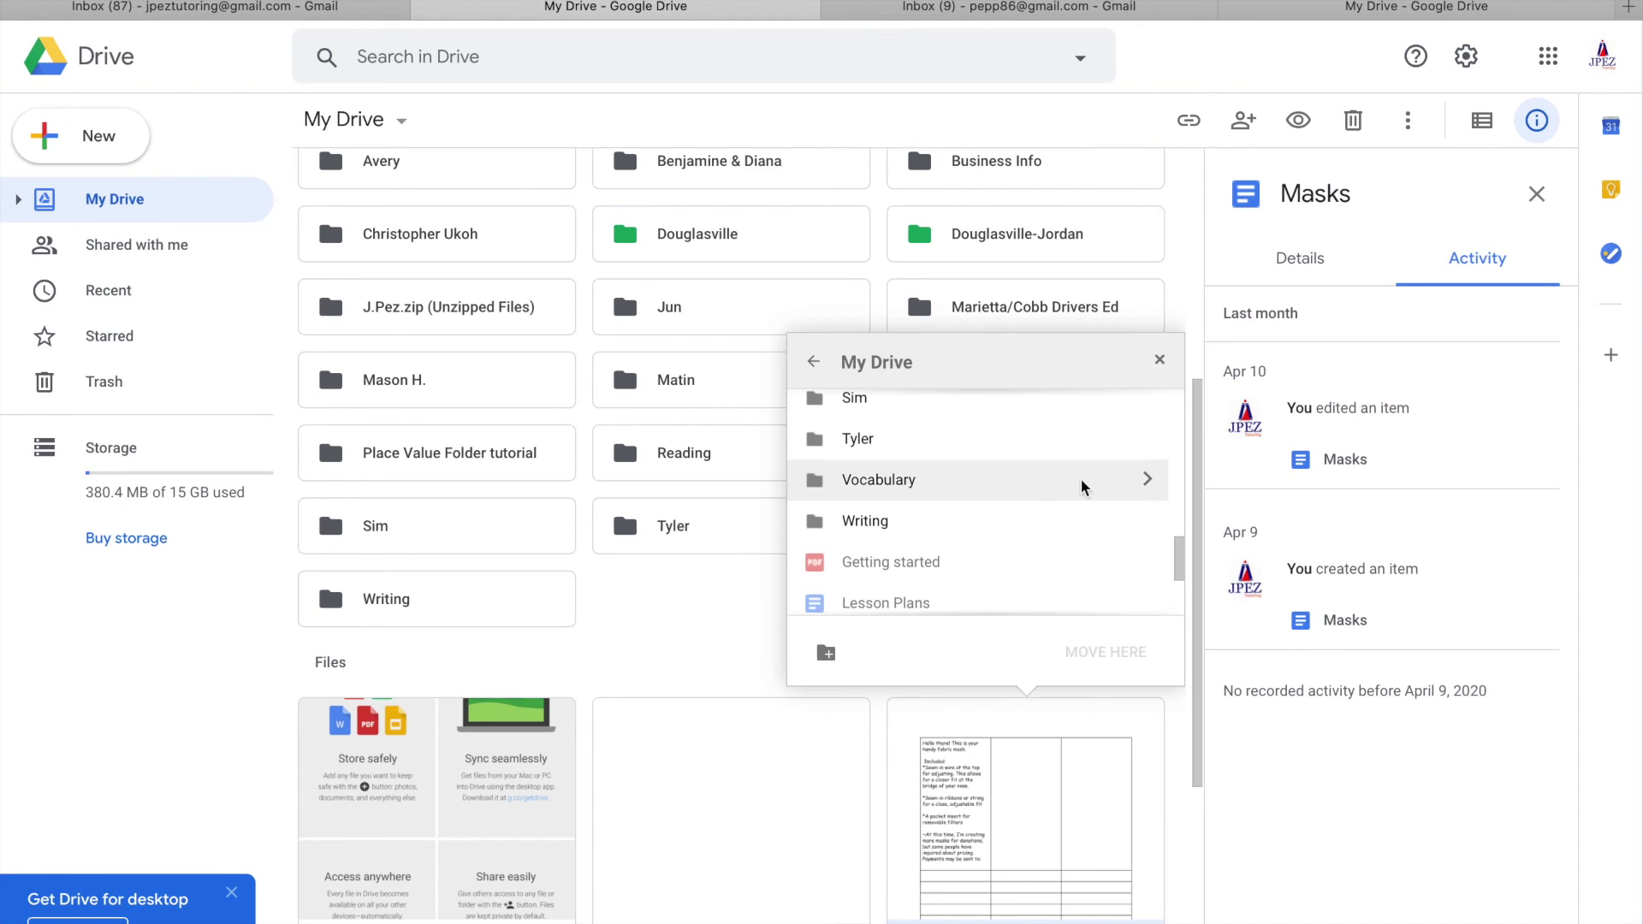
left_click(1104, 488)
left_click(1134, 656)
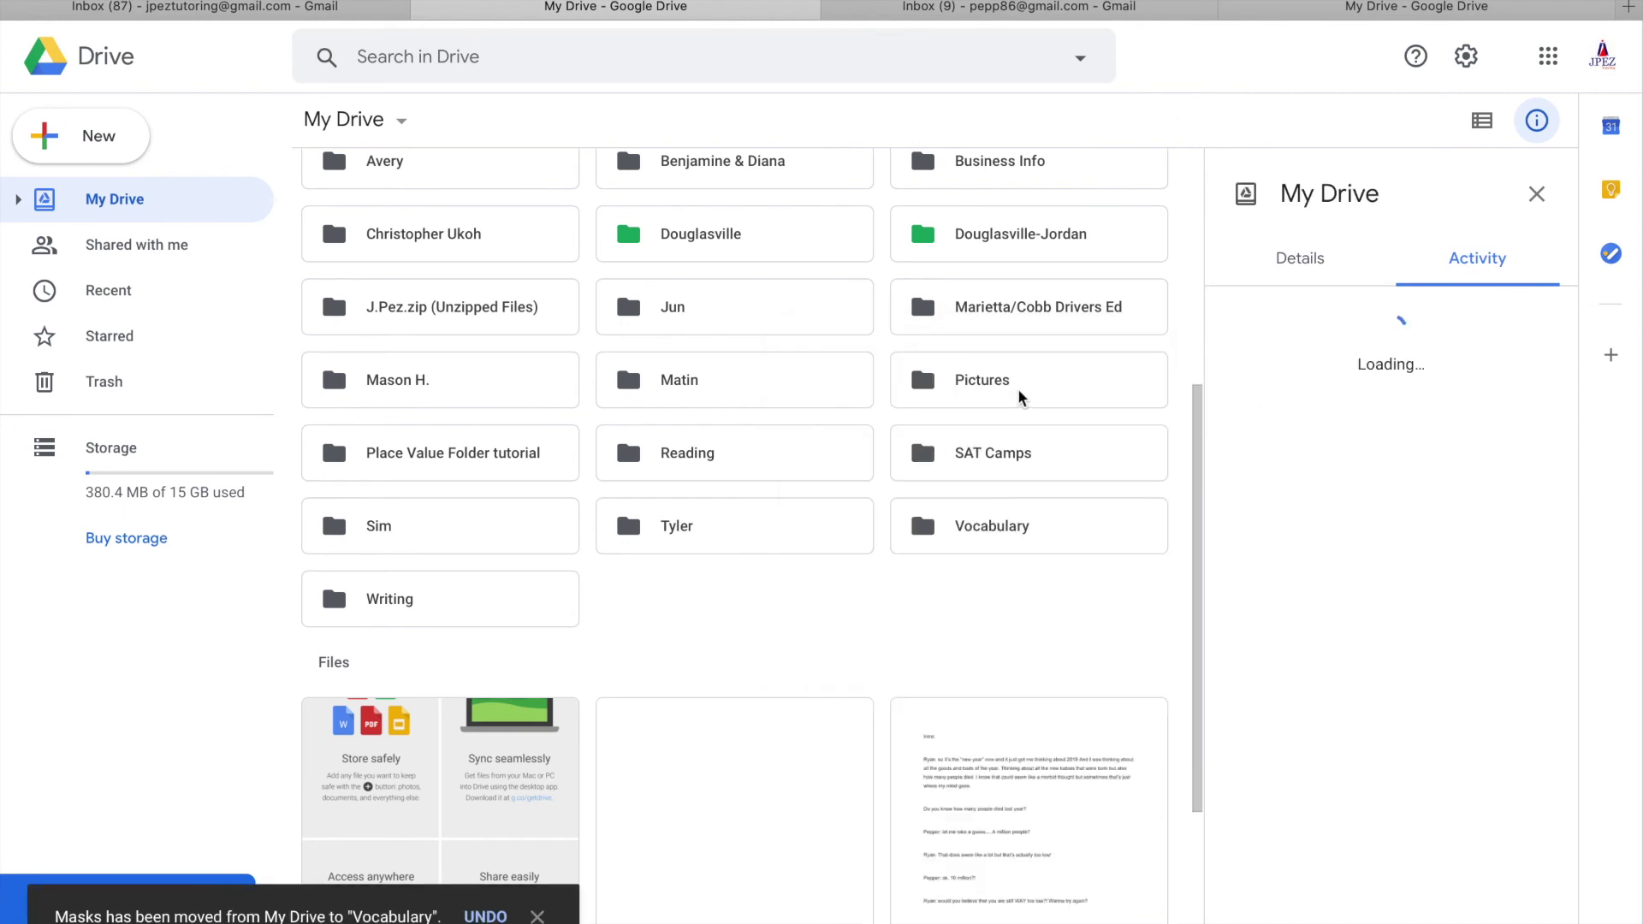
Step: Open Vocabulary to check Masks beside Minimal Pairs for Tutoring, then return to My Drive
double_click(995, 537)
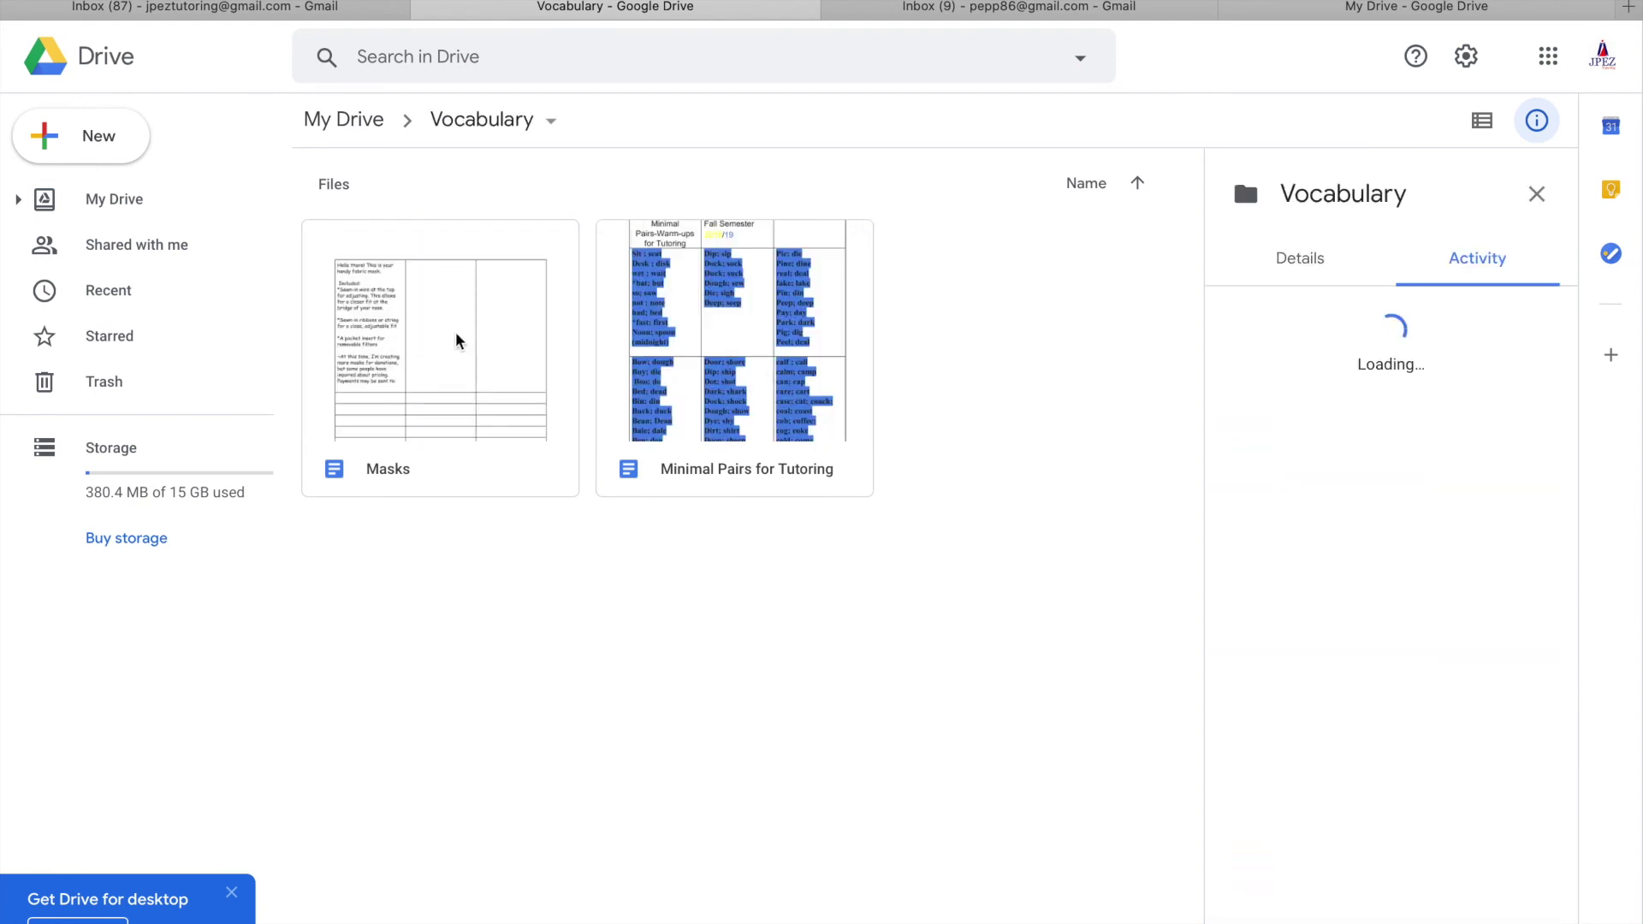
left_click(455, 340)
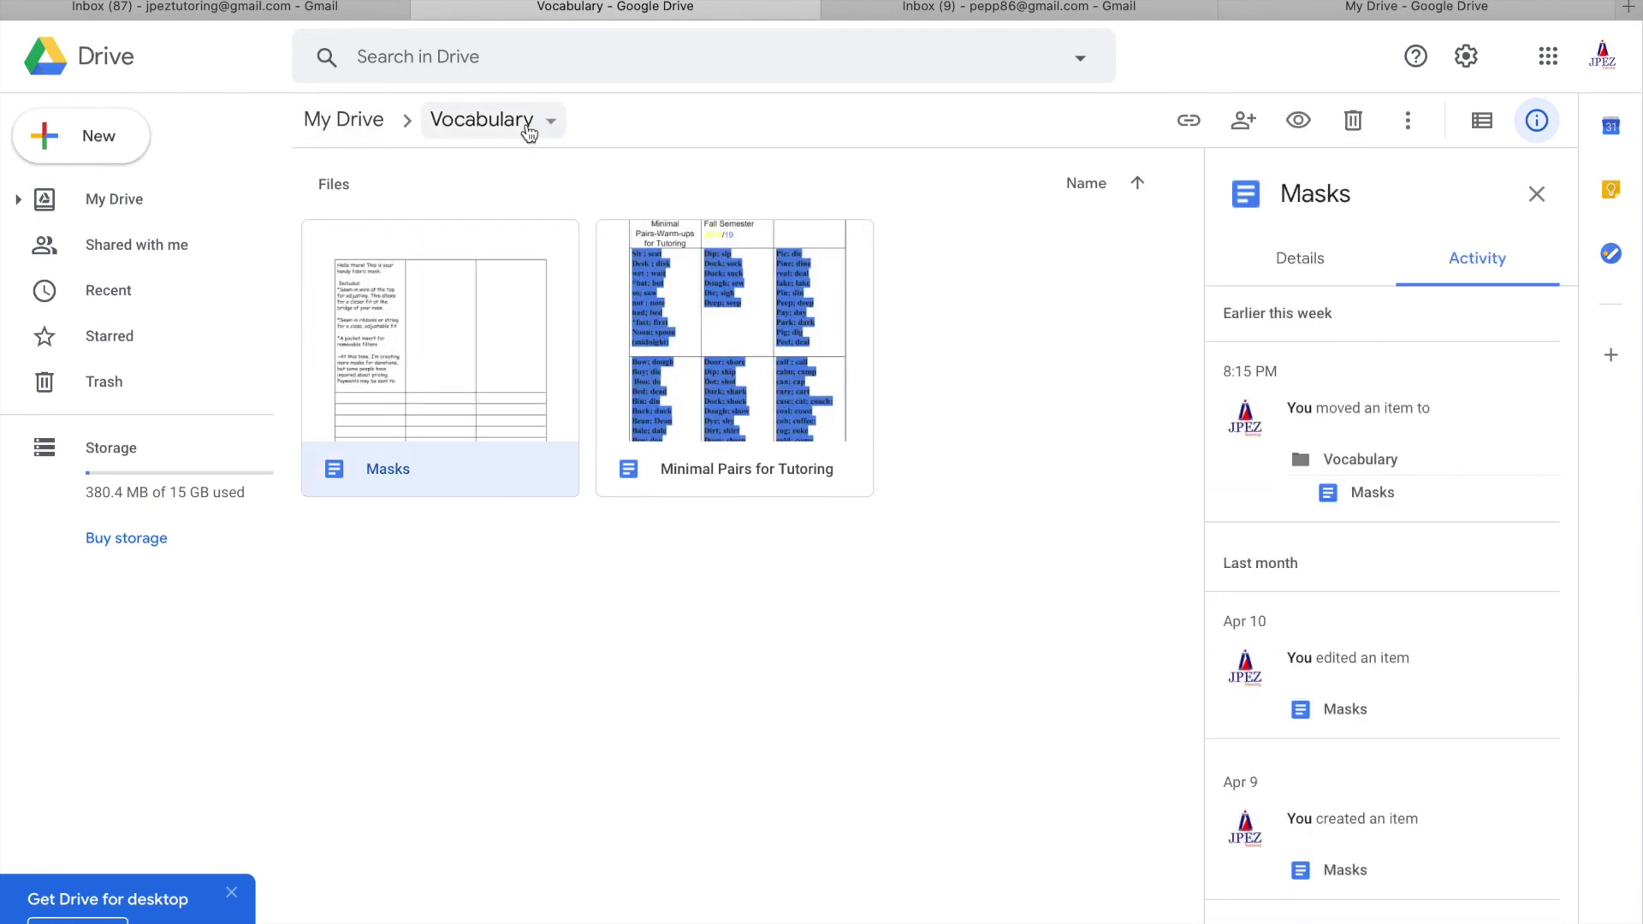
left_click(349, 124)
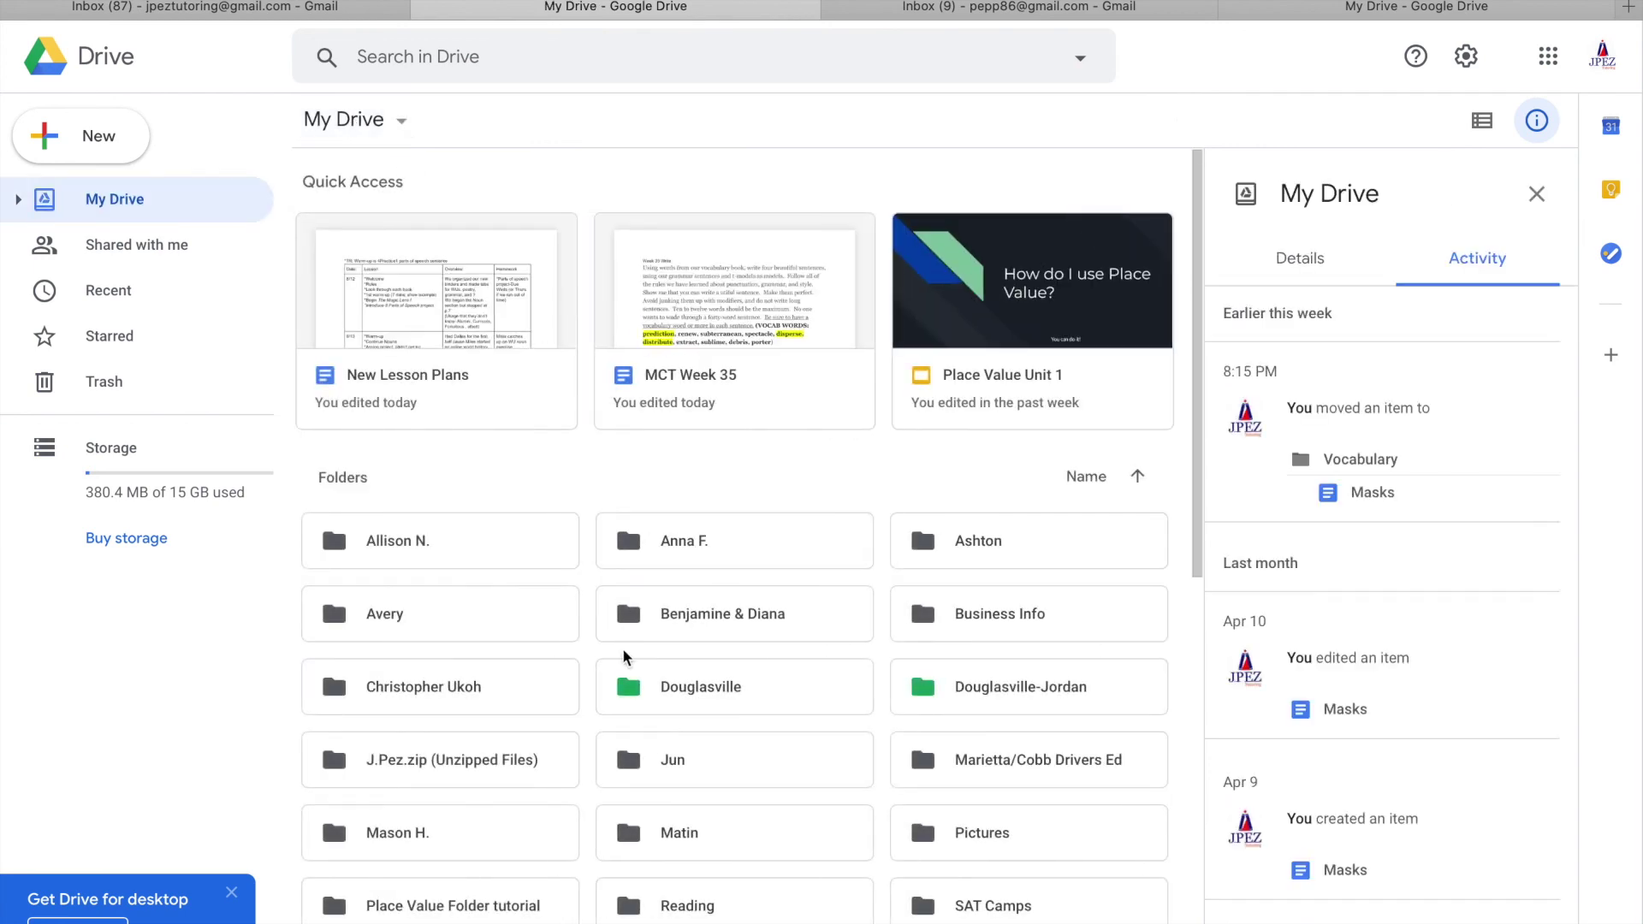
scroll(624, 657, "down", 5)
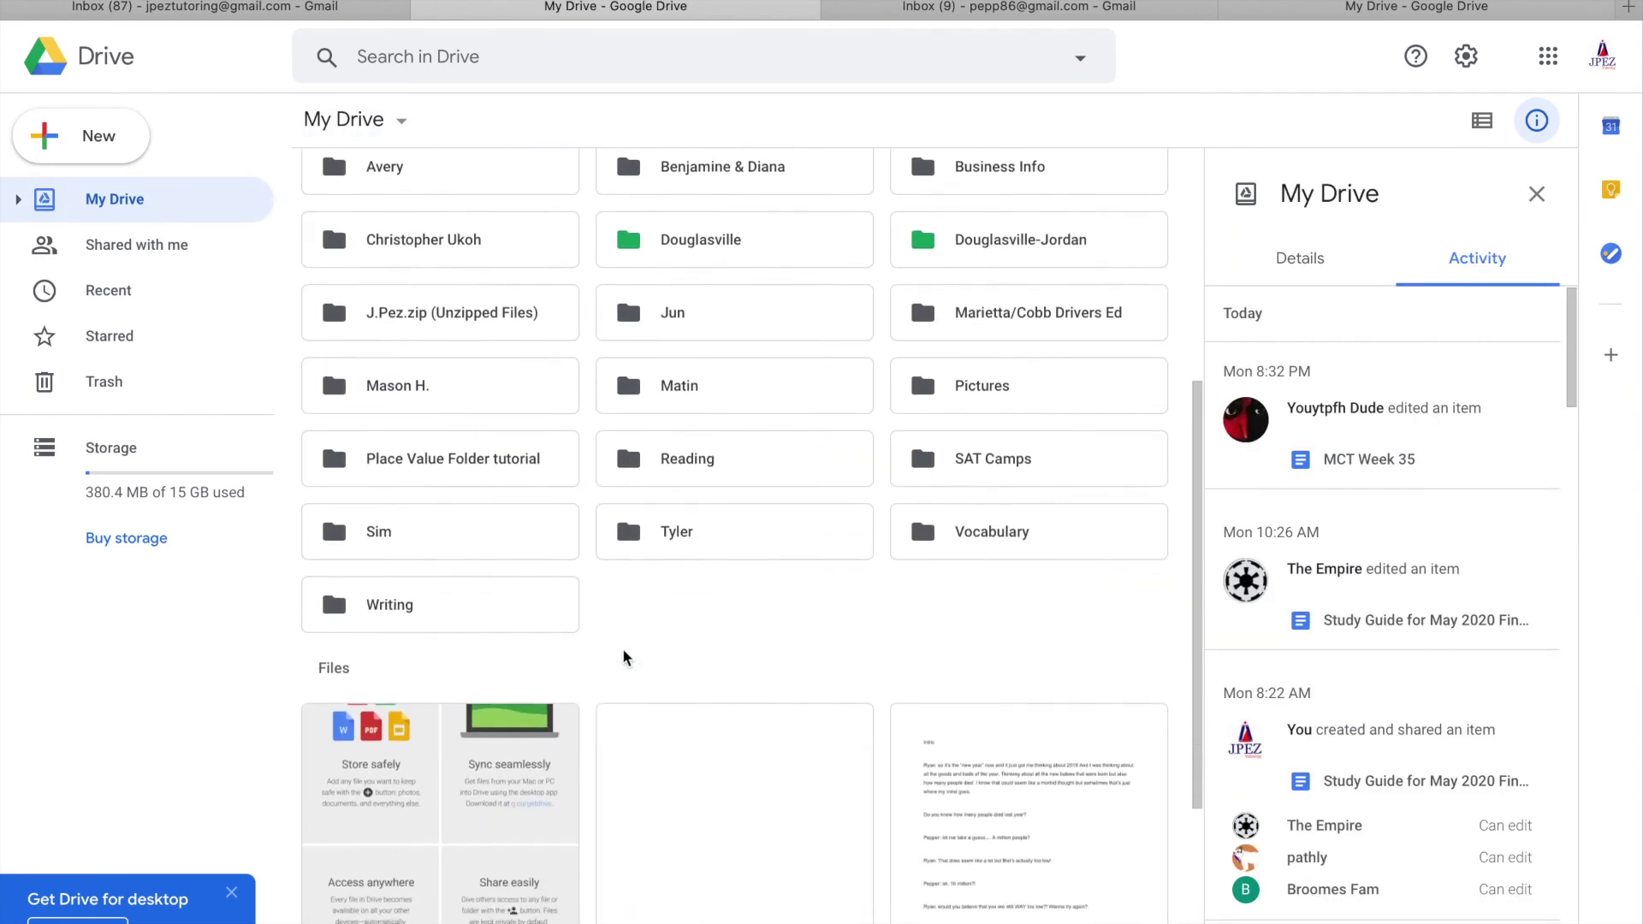
Step: Open Test add-on from the Douglasville folder and view vocabulary questions 12–15
scroll(624, 657, "down", 1)
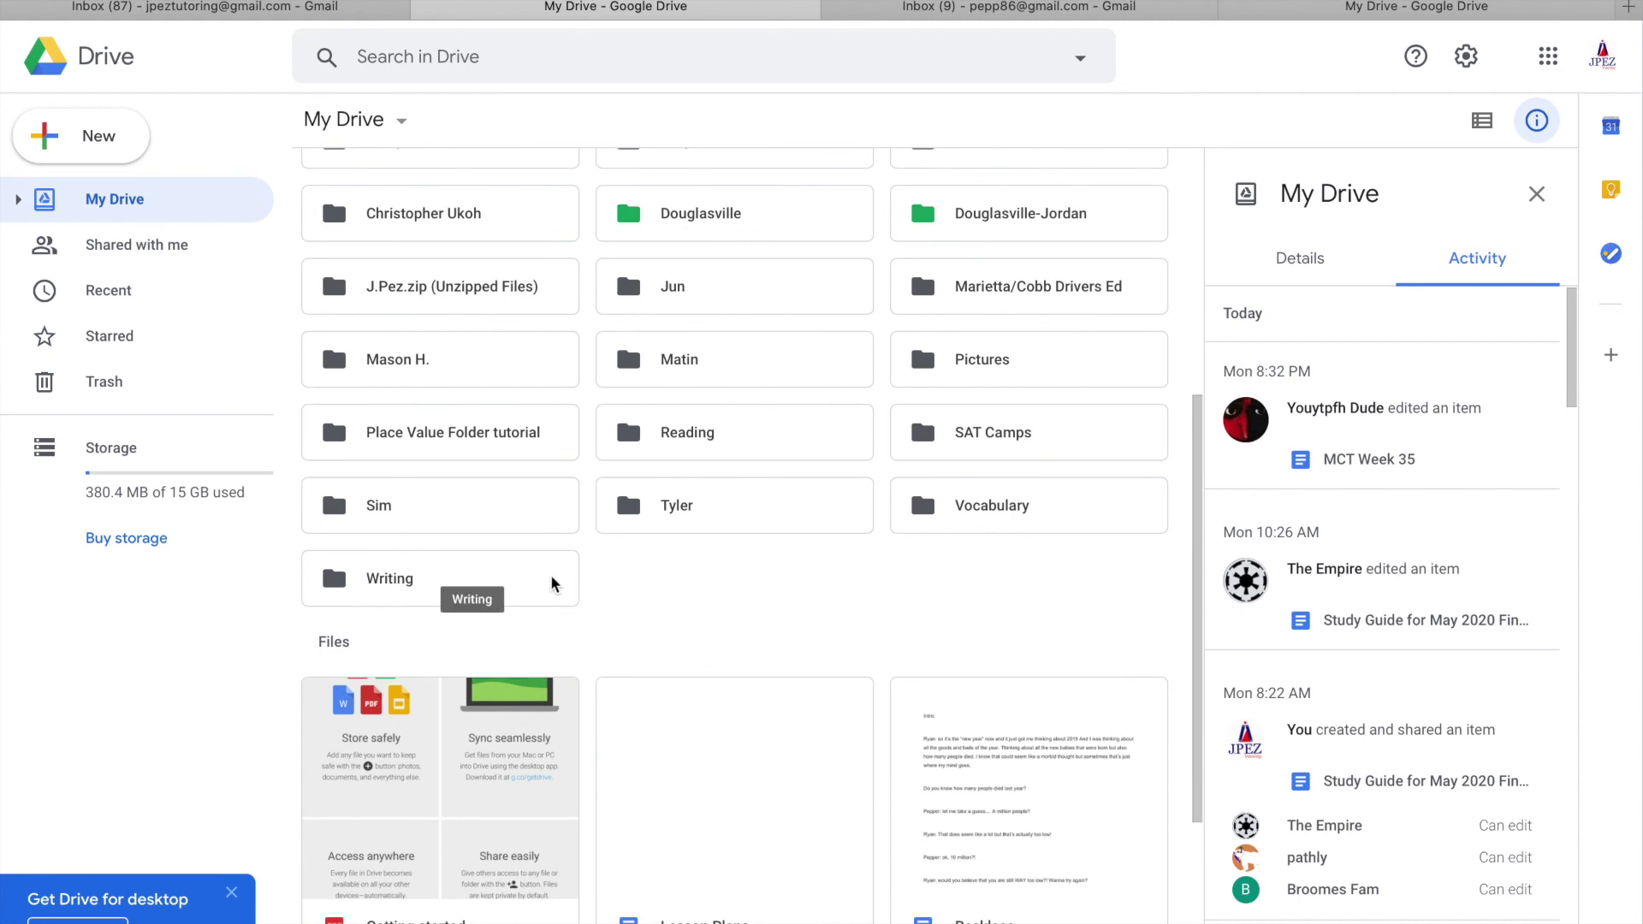
left_click(416, 582)
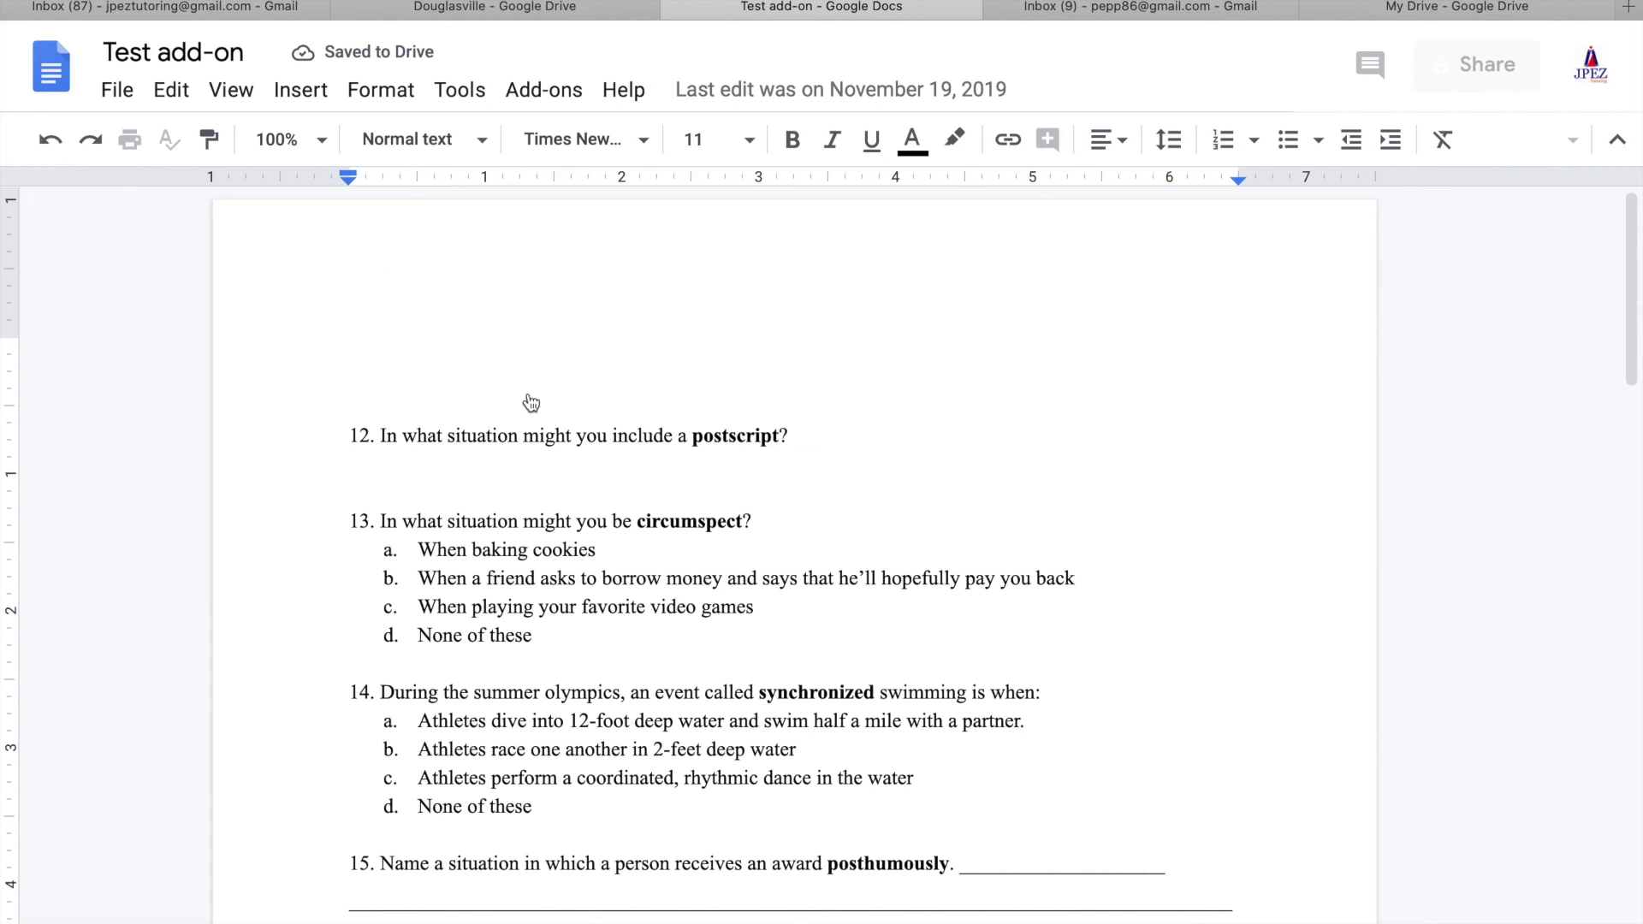
scroll(530, 402, "down", 2)
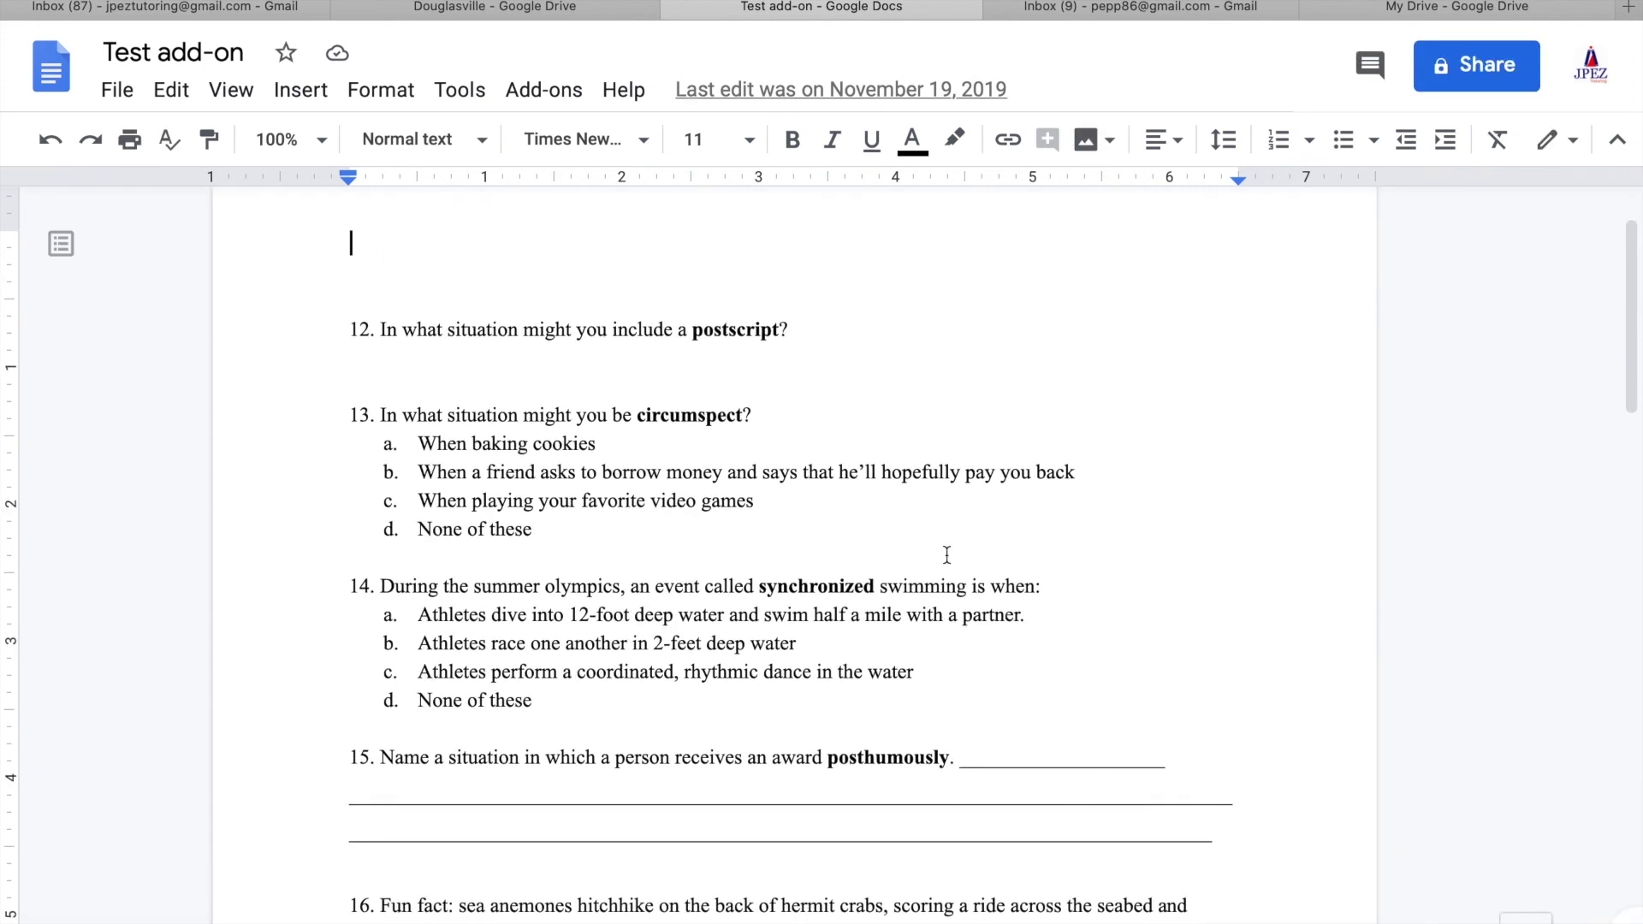
scroll(946, 554, "up", 2)
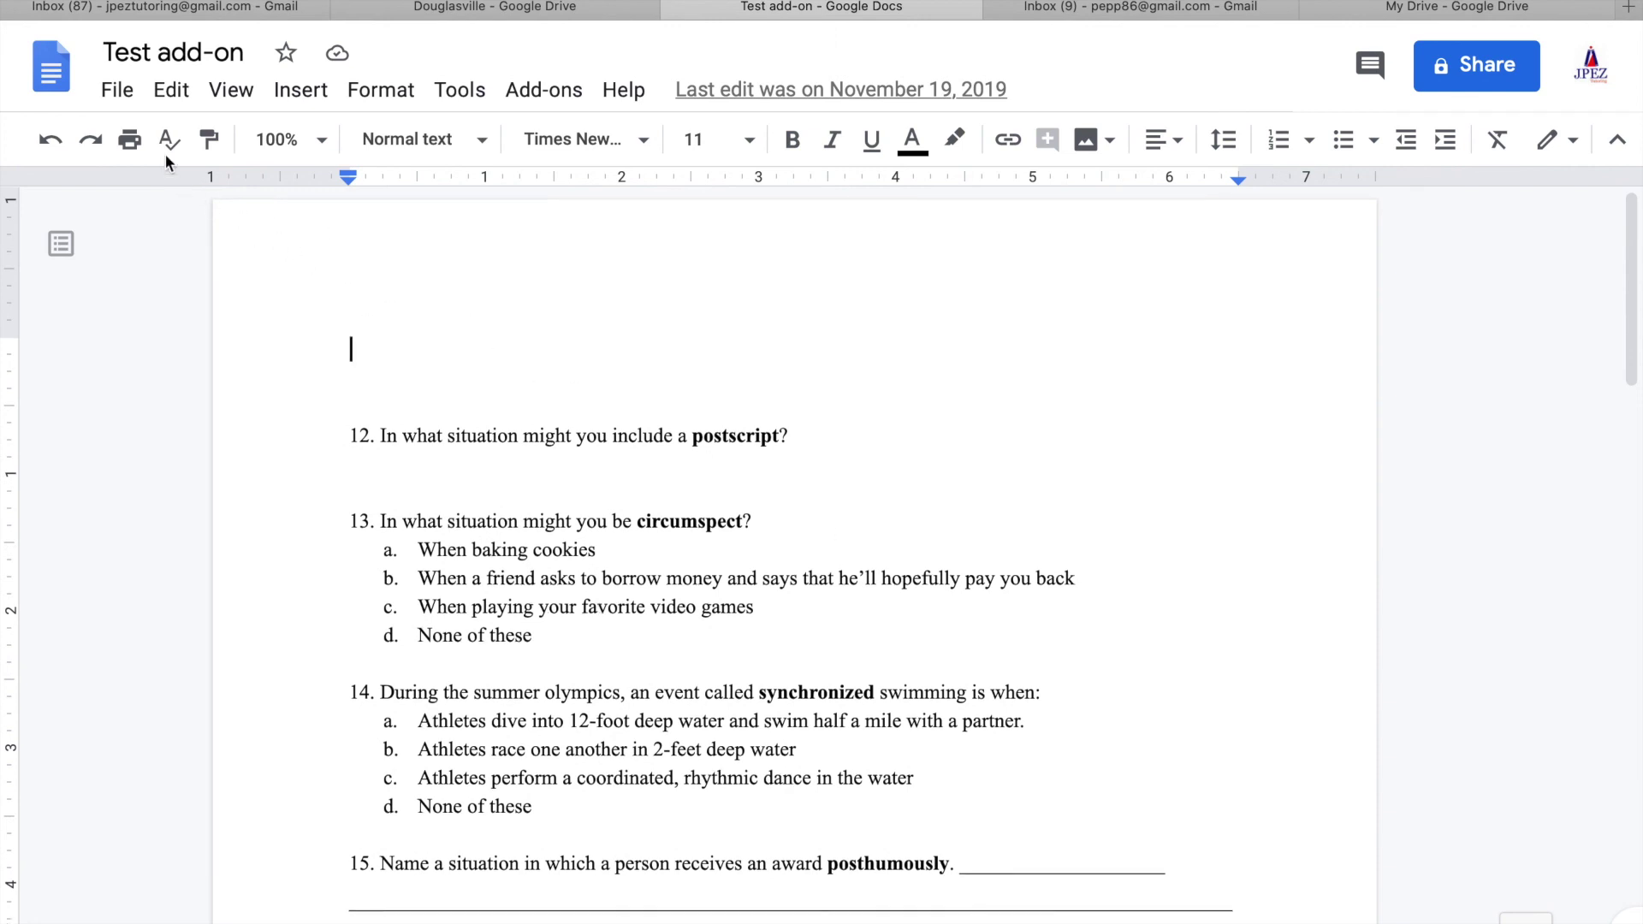
Step: Open File > Version history > See version history for the Test add-on document
left_click(117, 94)
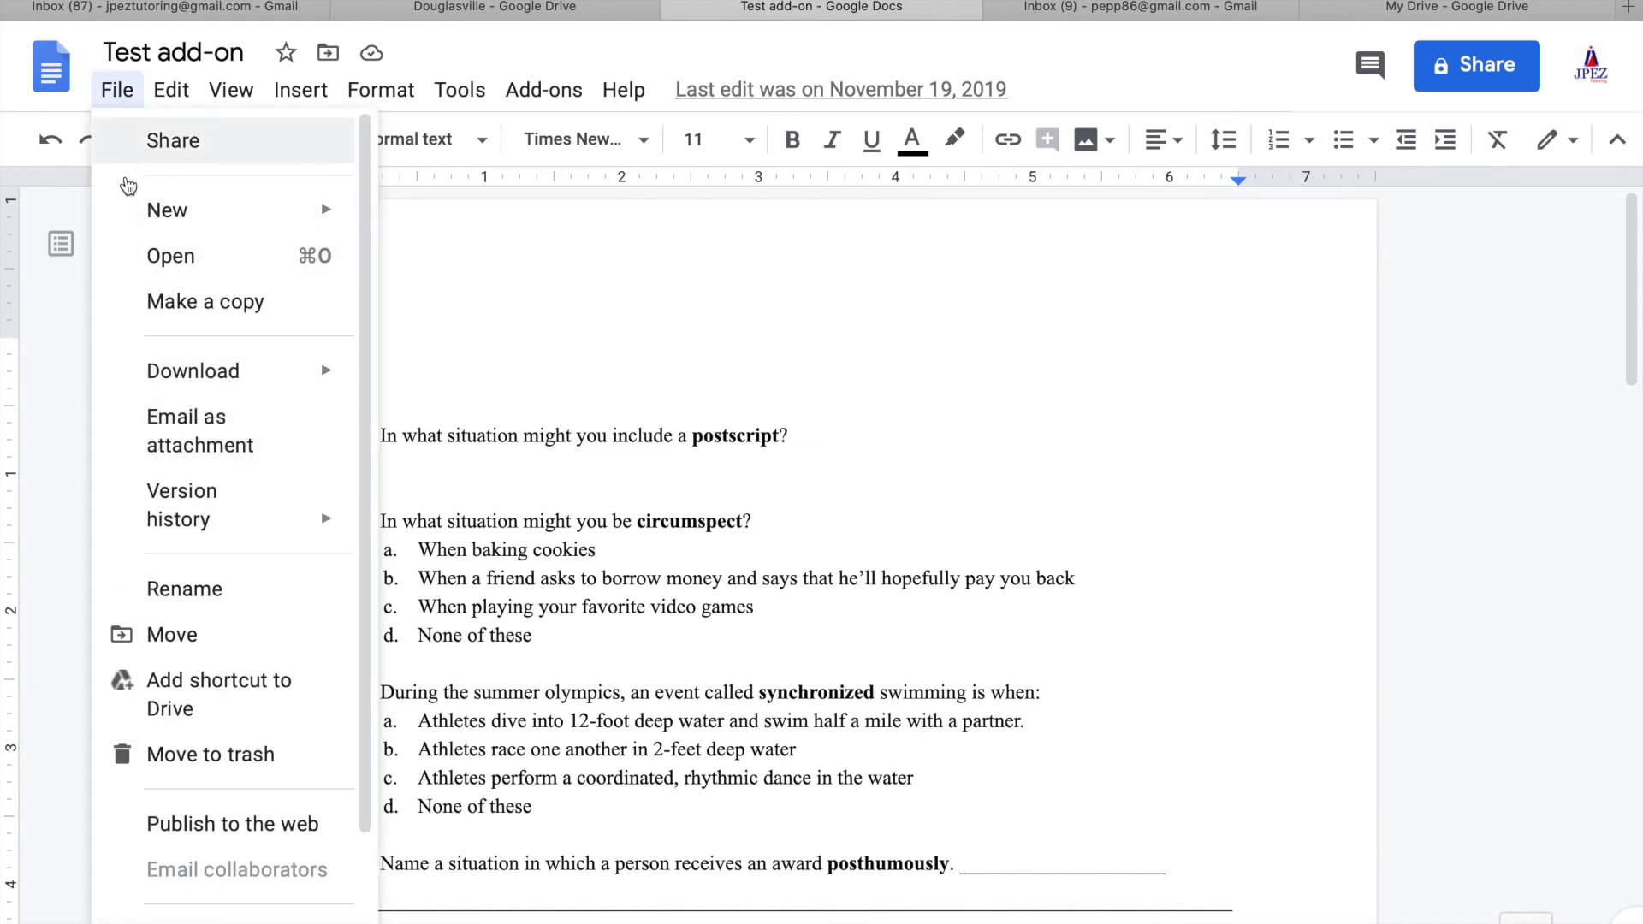
mouse_move(225, 529)
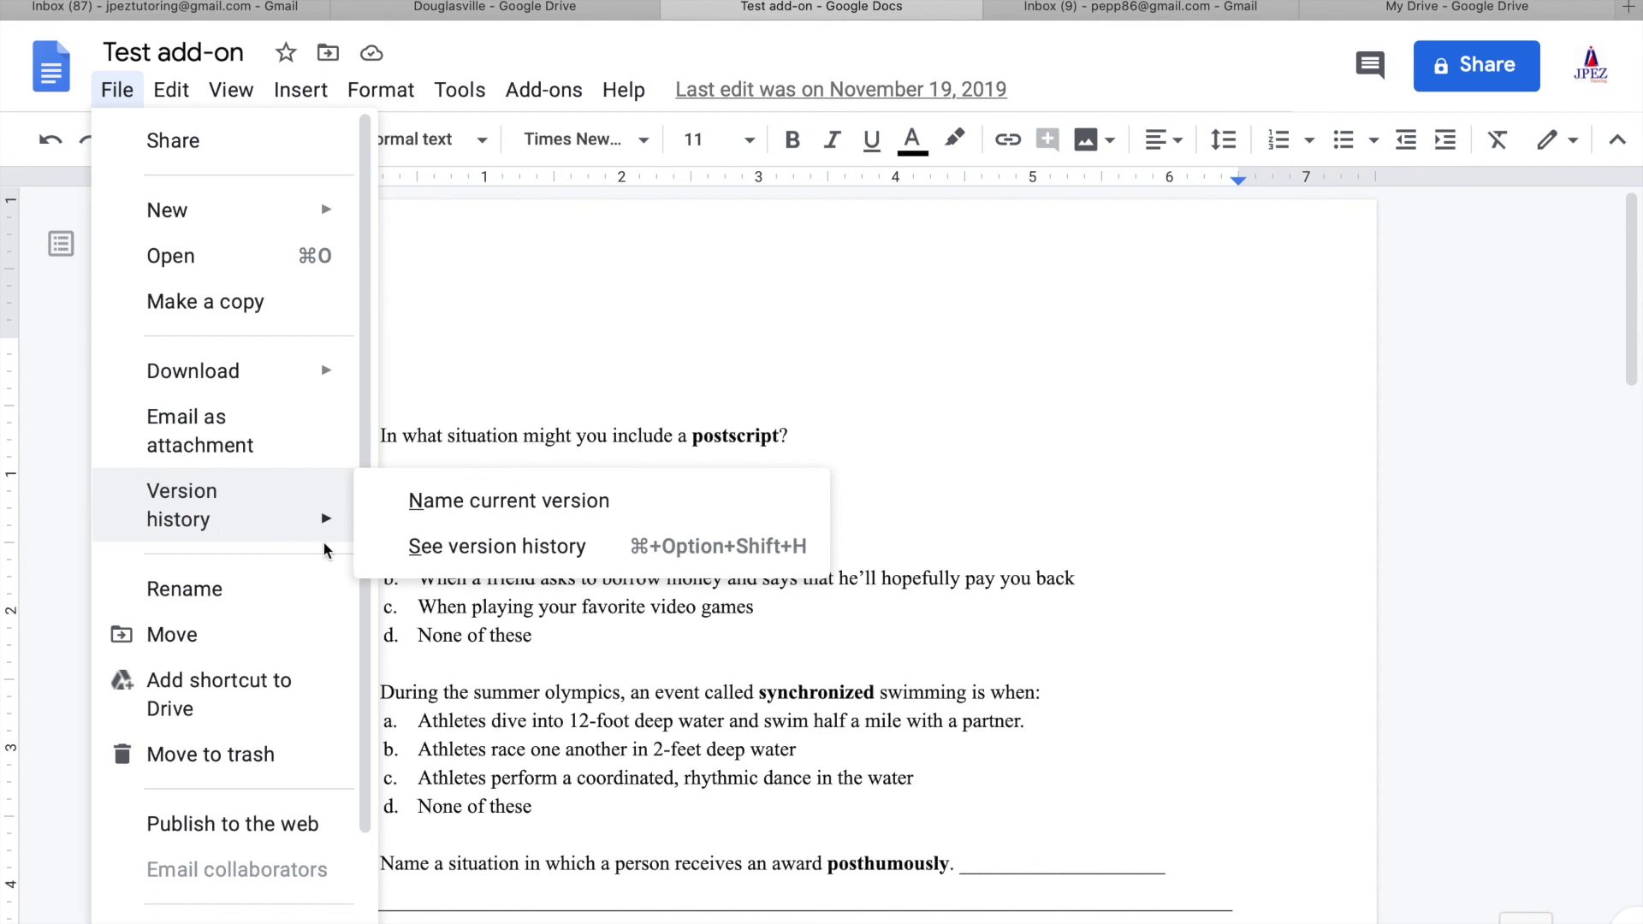
left_click(595, 556)
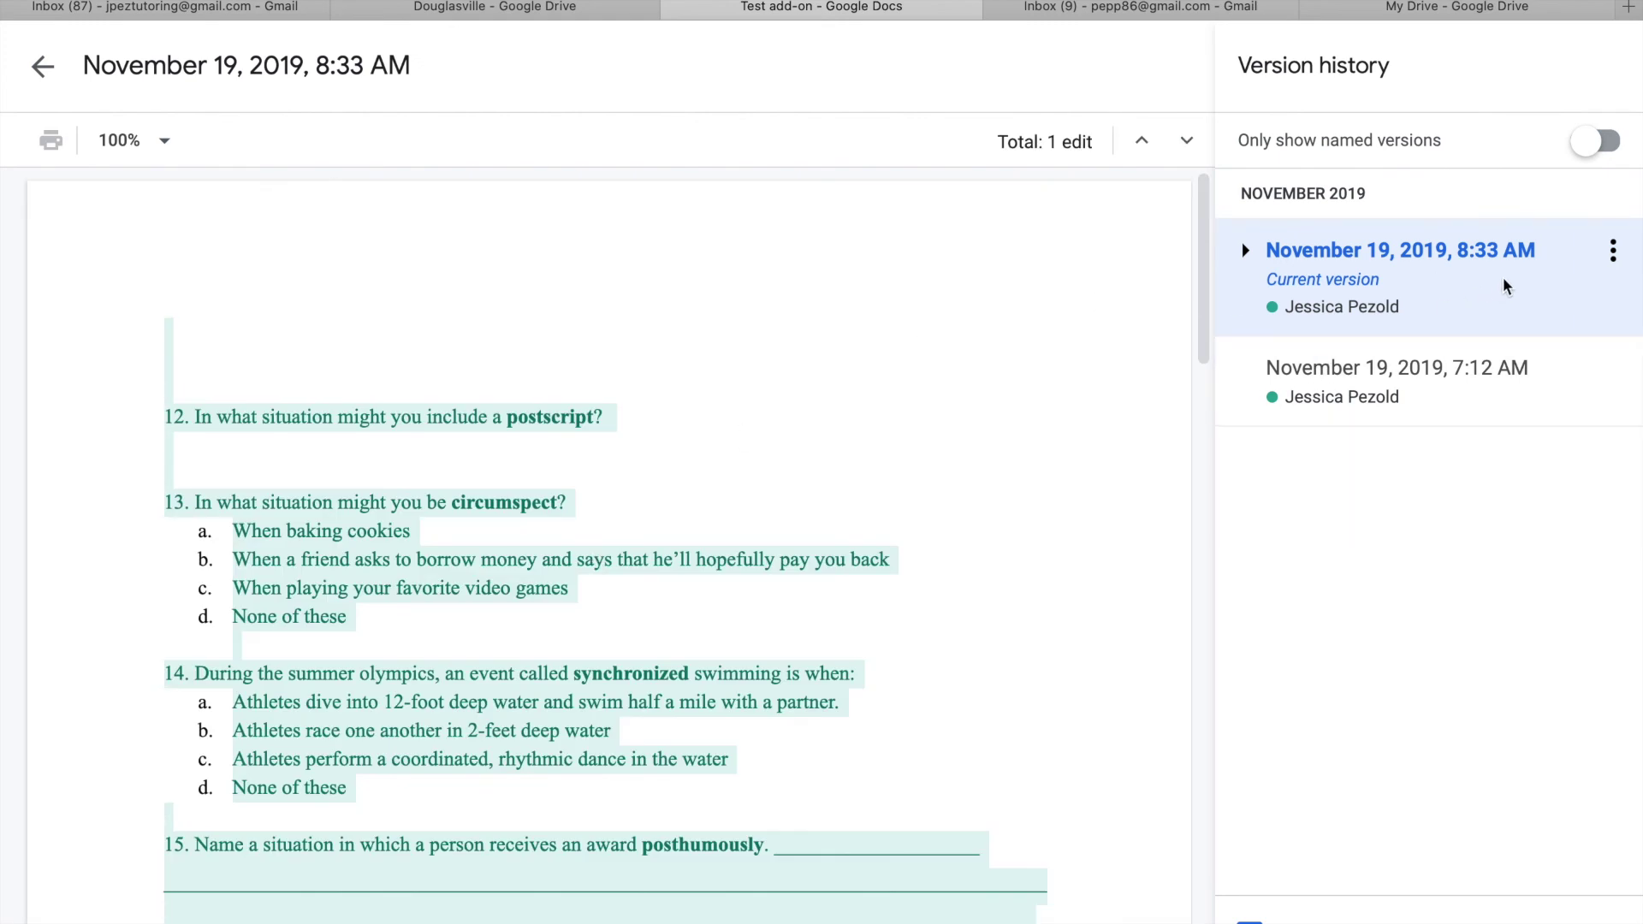
Step: Browse the version preview, then open and dismiss the current version's actions menu
scroll(841, 608, "down", 1)
scroll(842, 607, "down", 15)
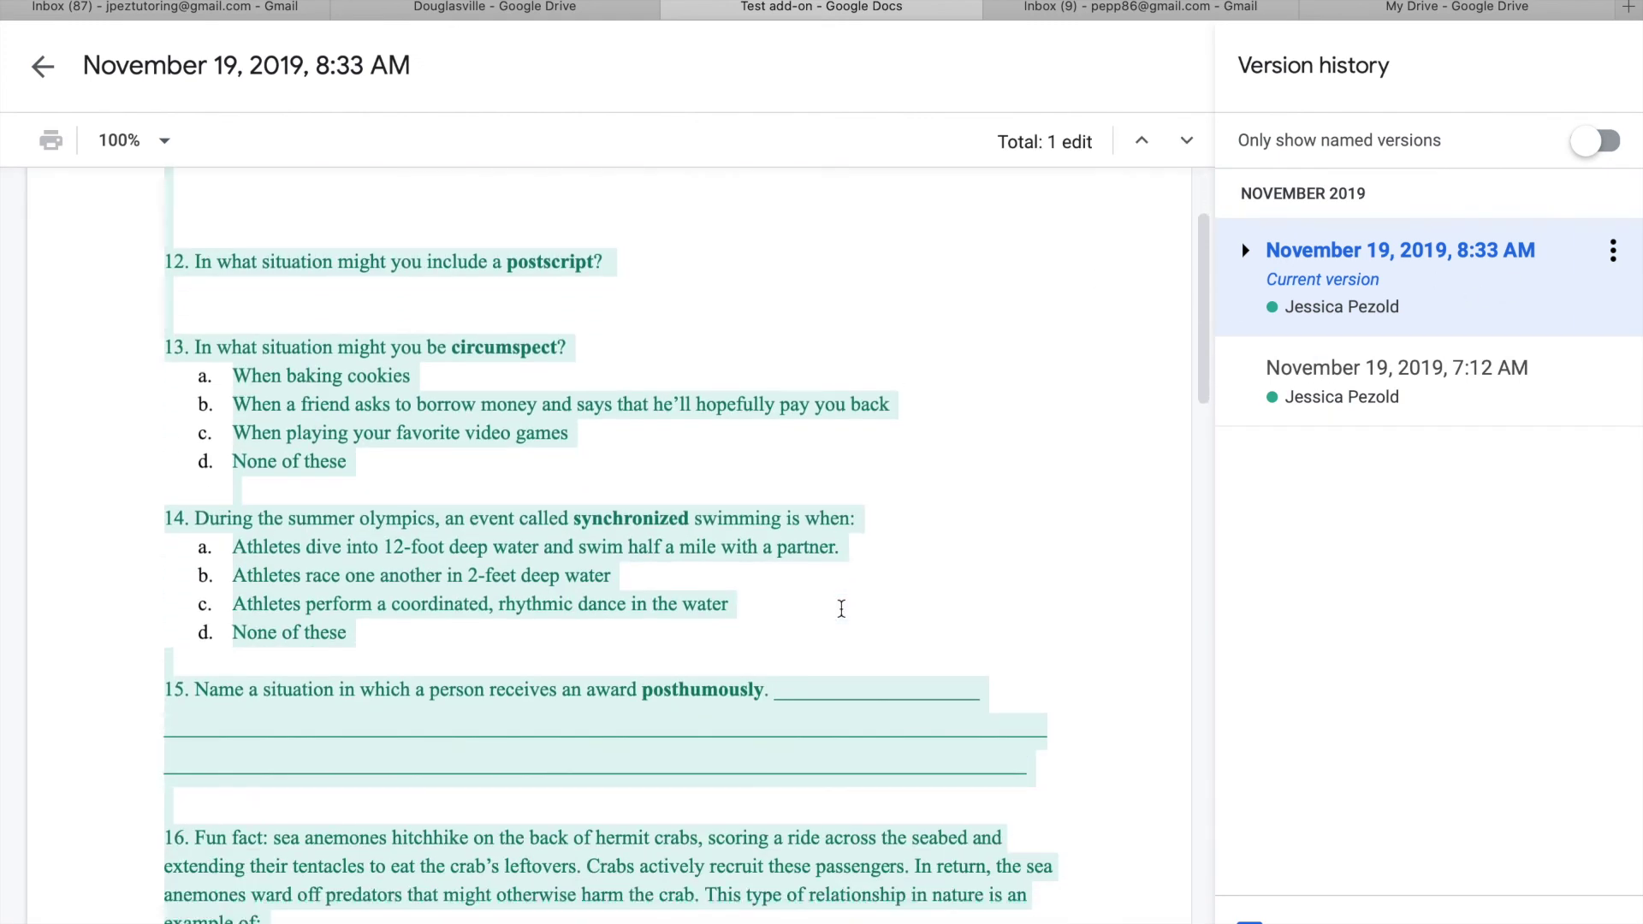
scroll(841, 608, "up", 12)
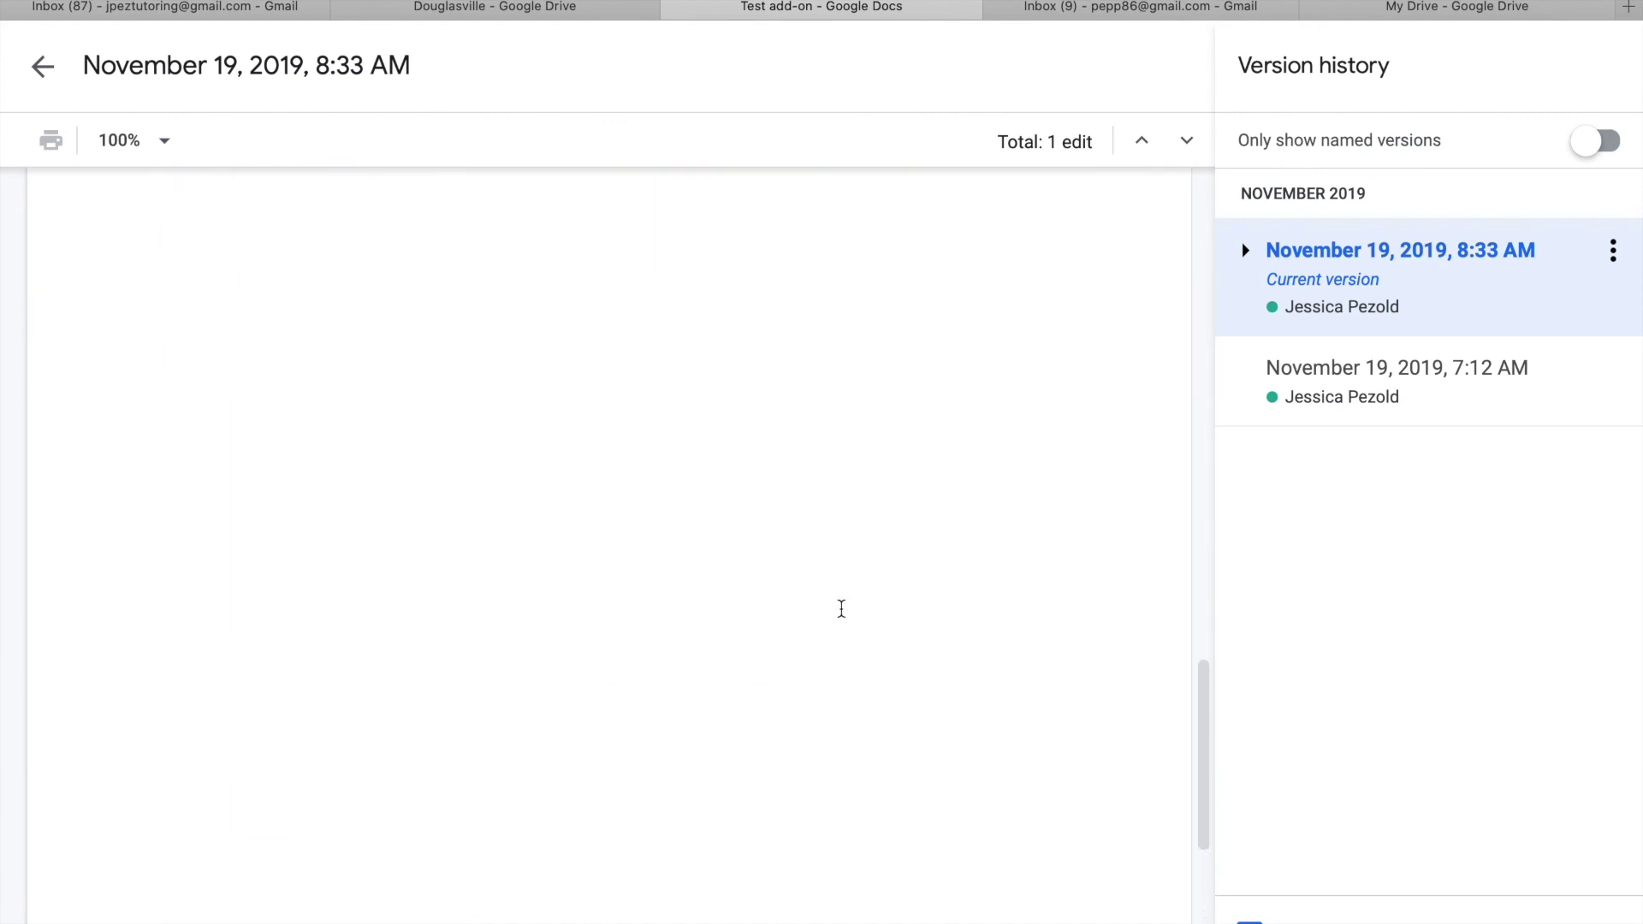
scroll(841, 609, "up", 10)
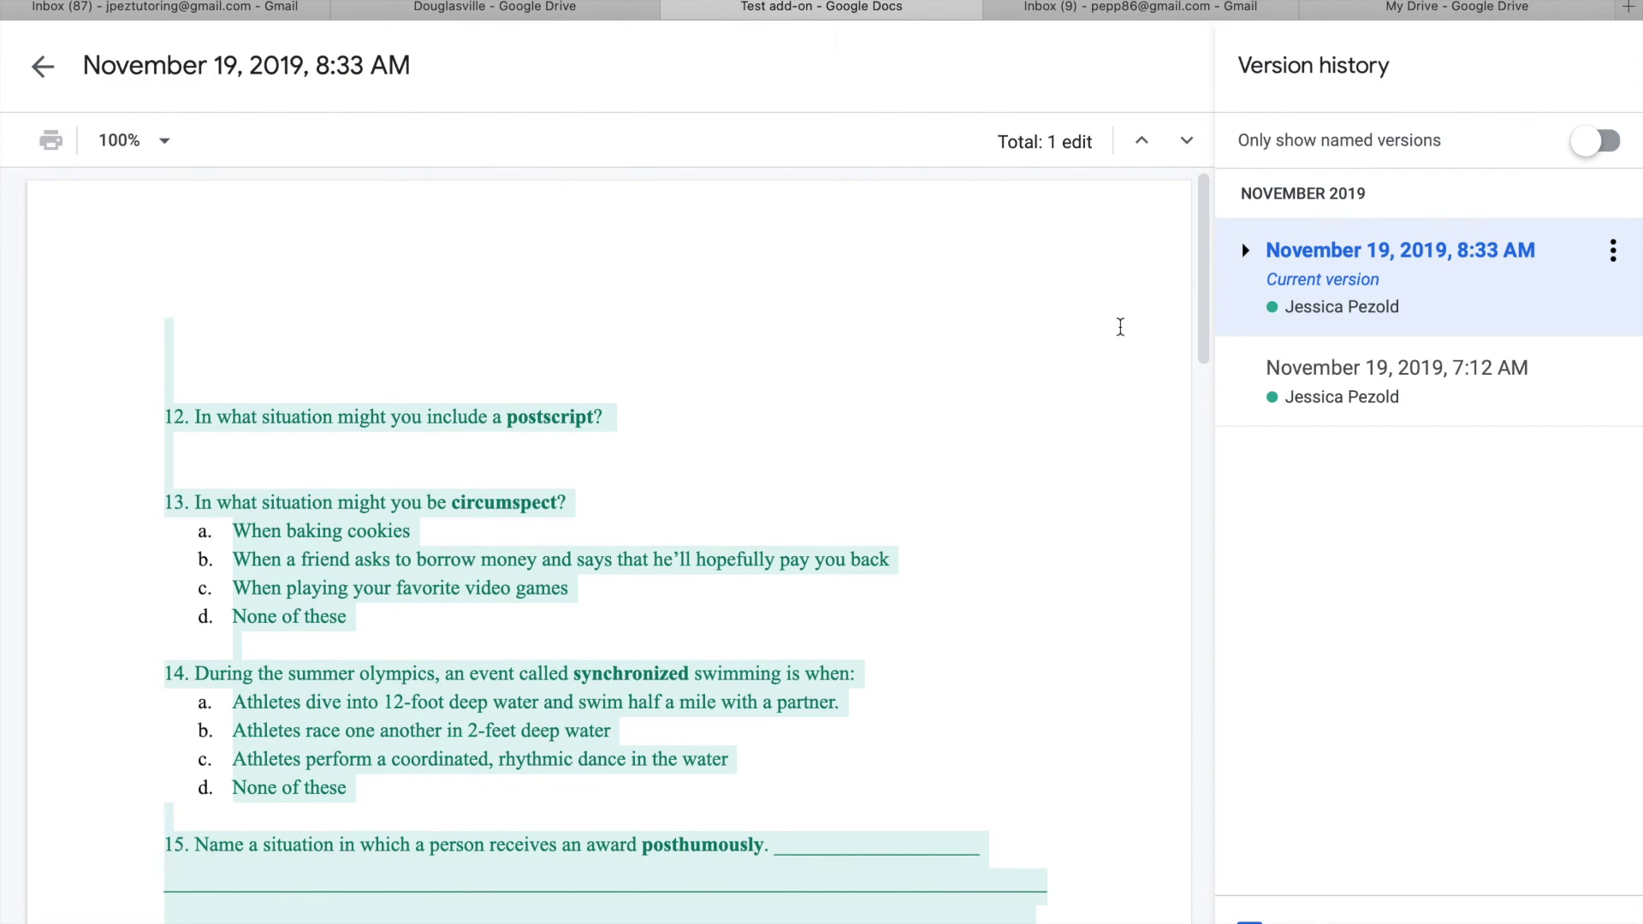
left_click_drag(1203, 231, 1092, 220)
left_click(1614, 253)
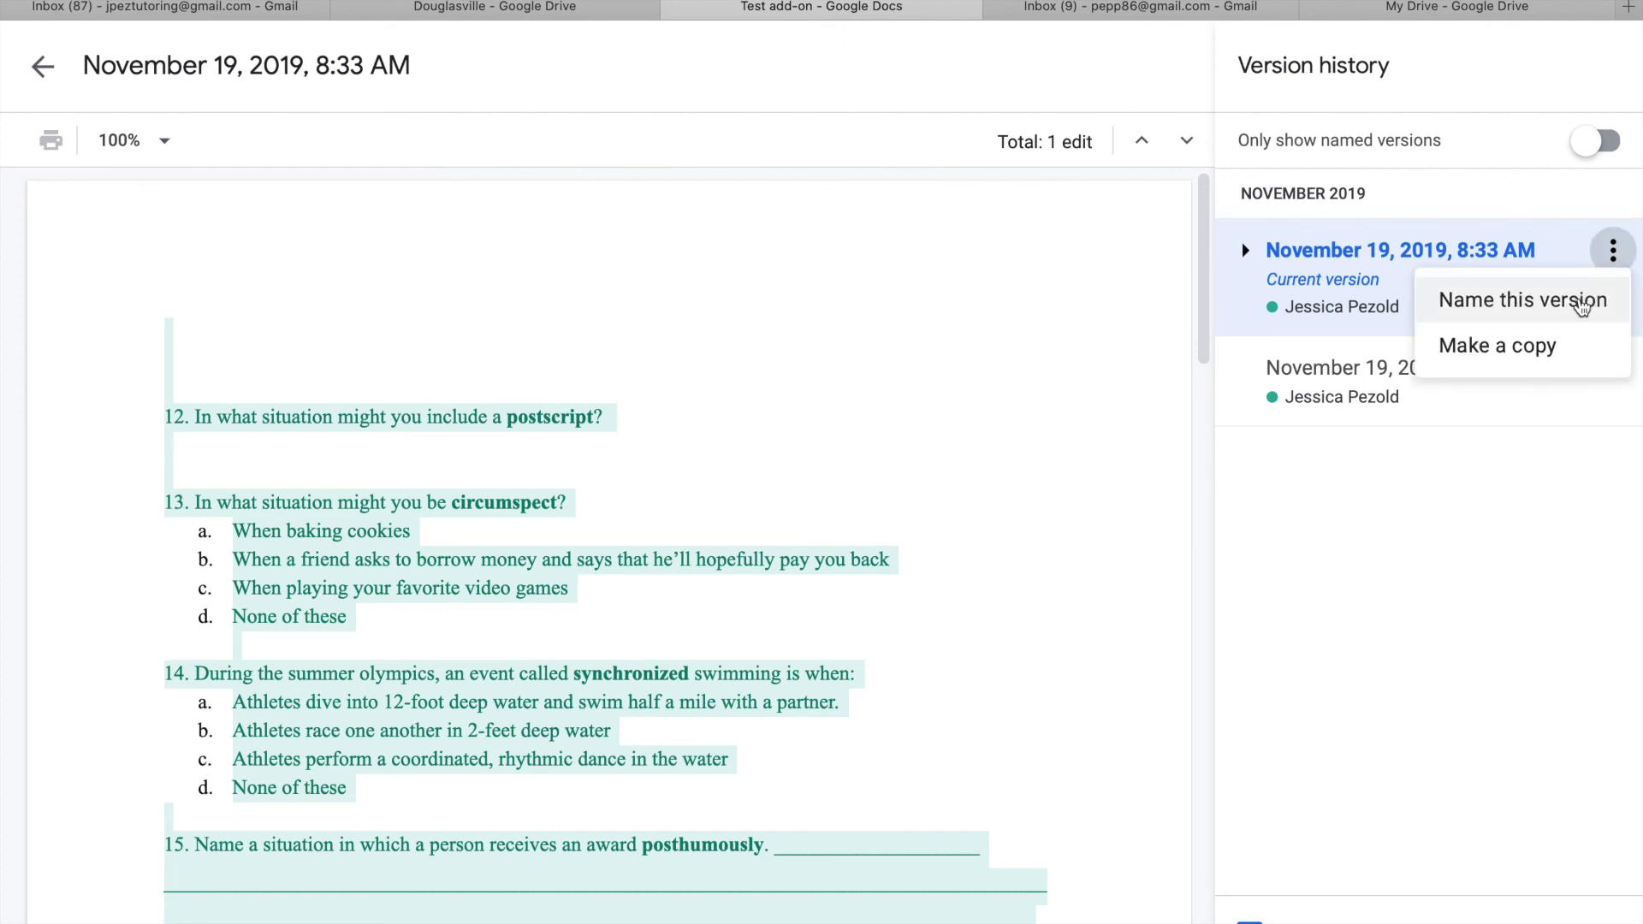
left_click(1352, 533)
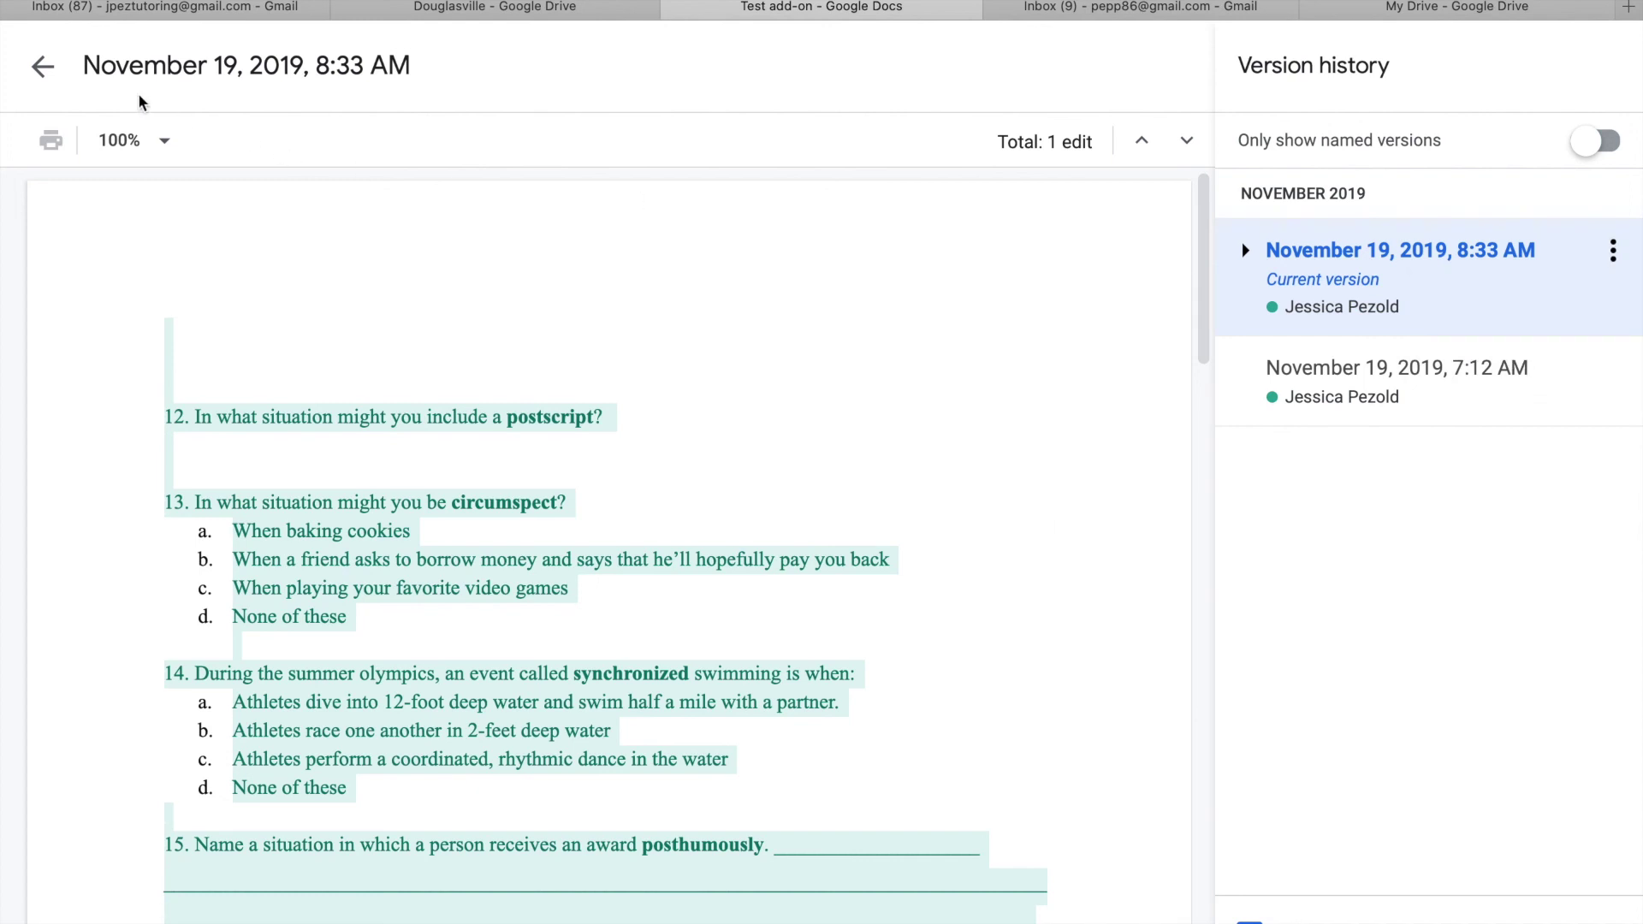
Step: Leave version history and go back to editing the Test add-on document
left_click(41, 75)
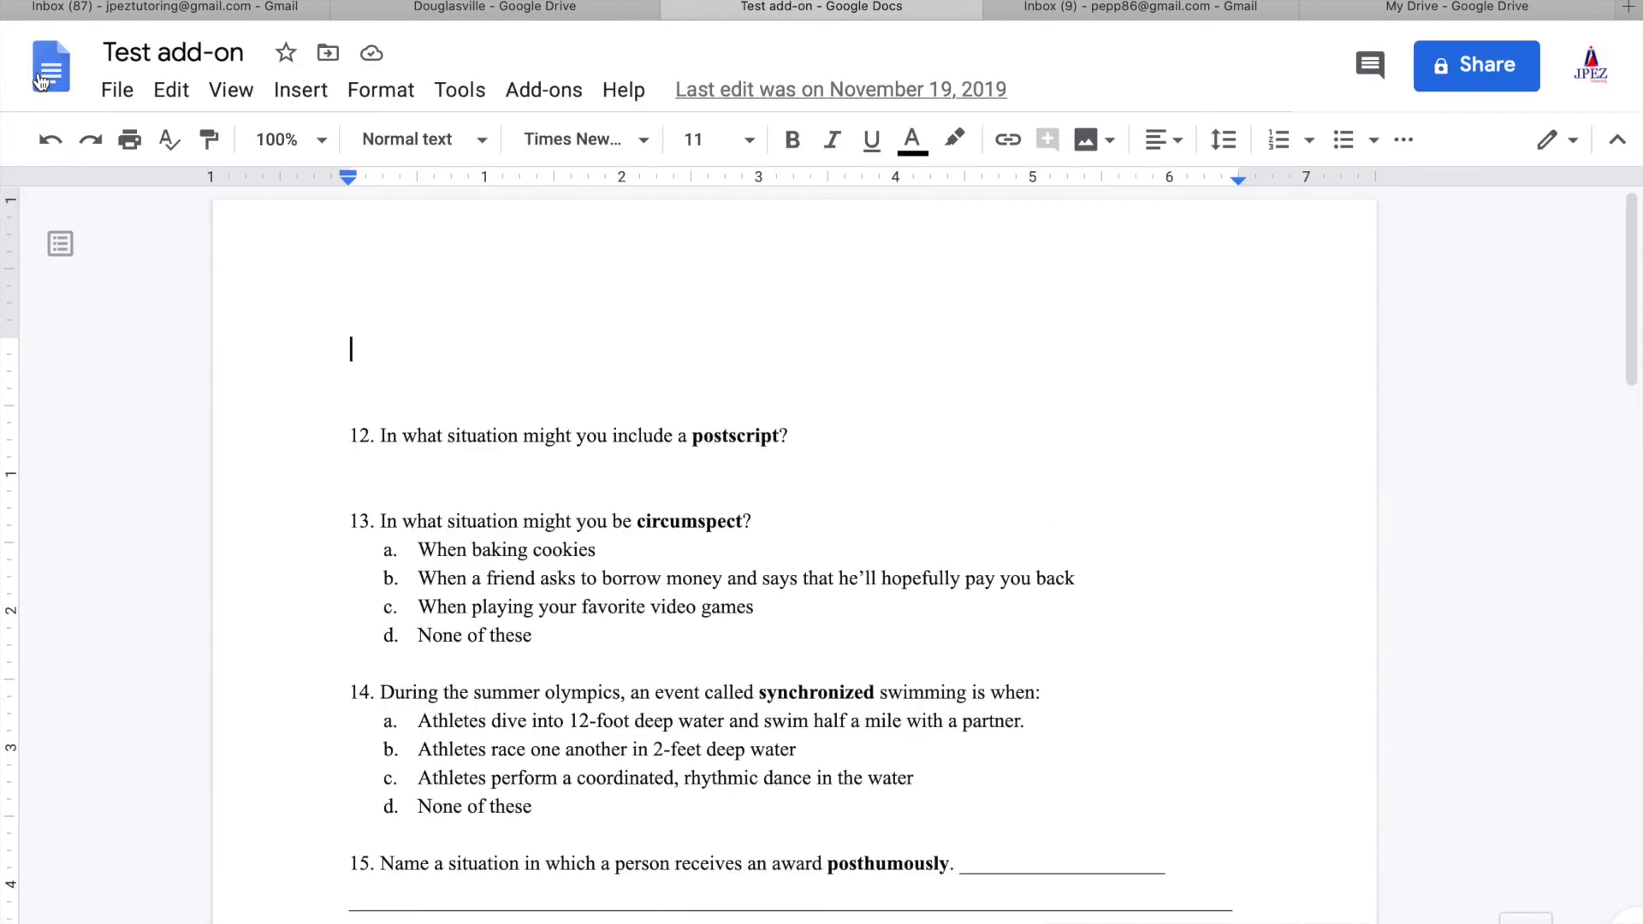